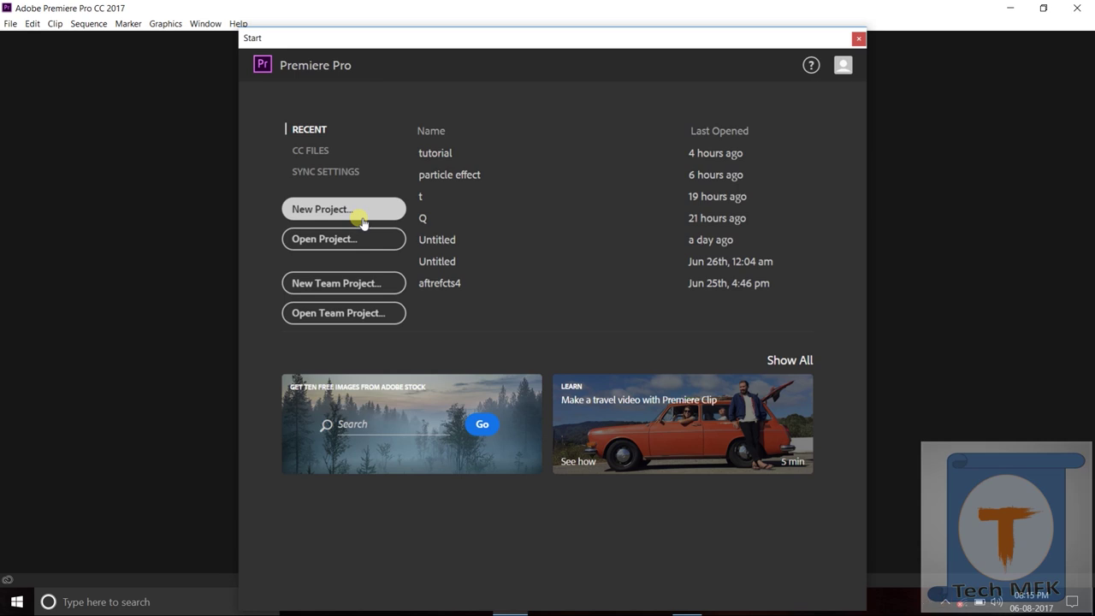
Step: Create a new Premiere project named project1 from the Start screen
{"action": "left_click", "coordinate": [341, 220]}
{"action": "left_click", "coordinate": [369, 212]}
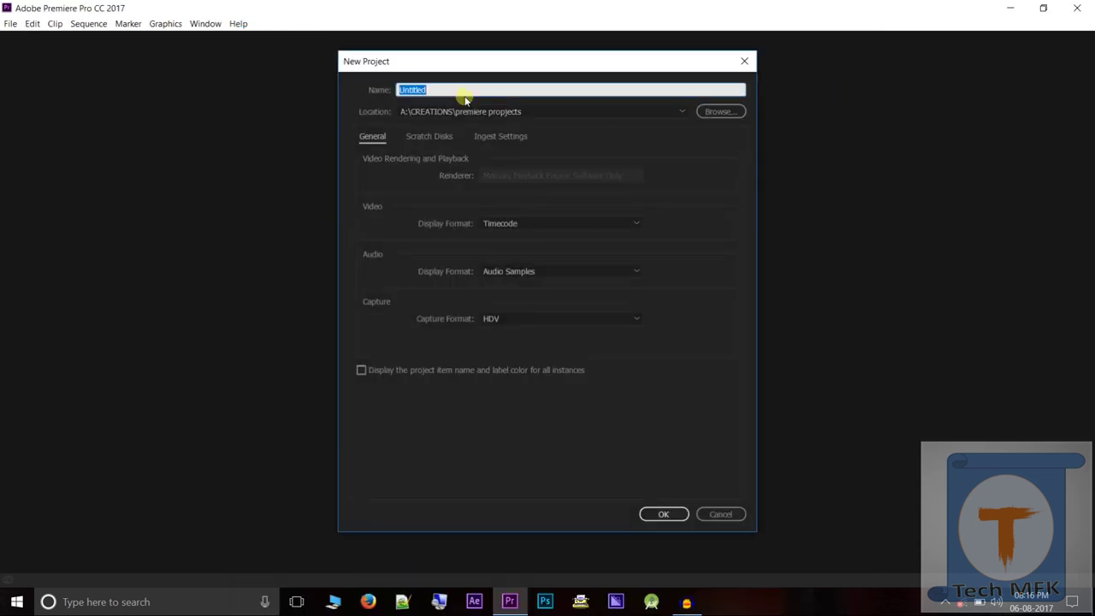
{"action": "left_click", "coordinate": [431, 95]}
{"action": "key", "text": "BackSpace"}
{"action": "key", "text": "BackSpace"}
{"action": "key", "text": "BackSpace"}
{"action": "key", "text": "BackSpace"}
{"action": "key", "text": "BackSpace"}
{"action": "key", "text": "BackSpace"}
{"action": "key", "text": "BackSpace"}
{"action": "left_click", "coordinate": [657, 513]}
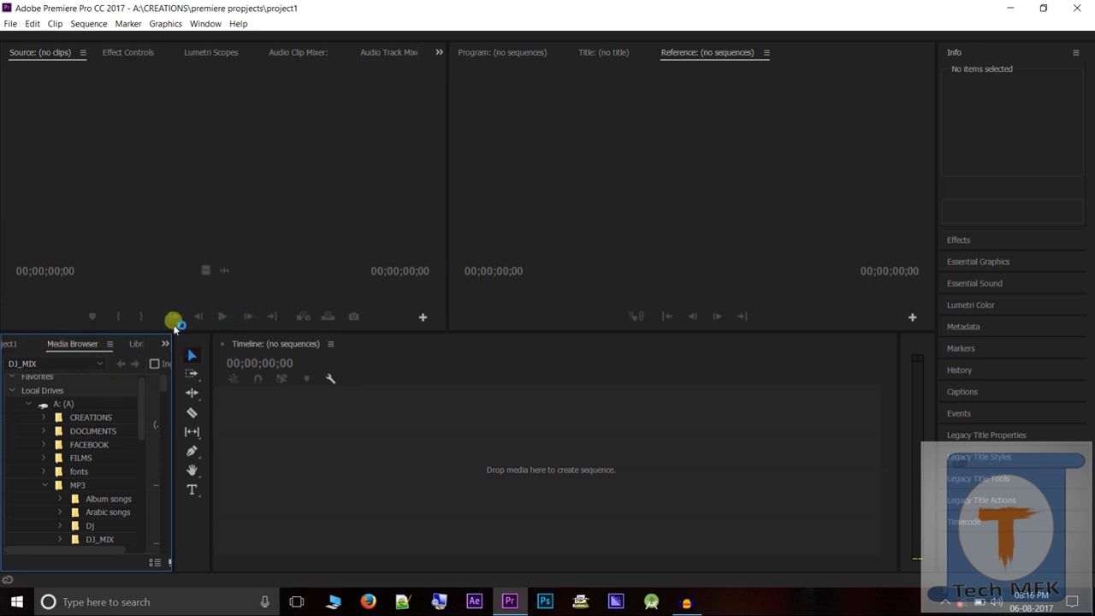
Step: Switch the lower-left panel to the empty Project: project1 bin
{"action": "left_click", "coordinate": [10, 345]}
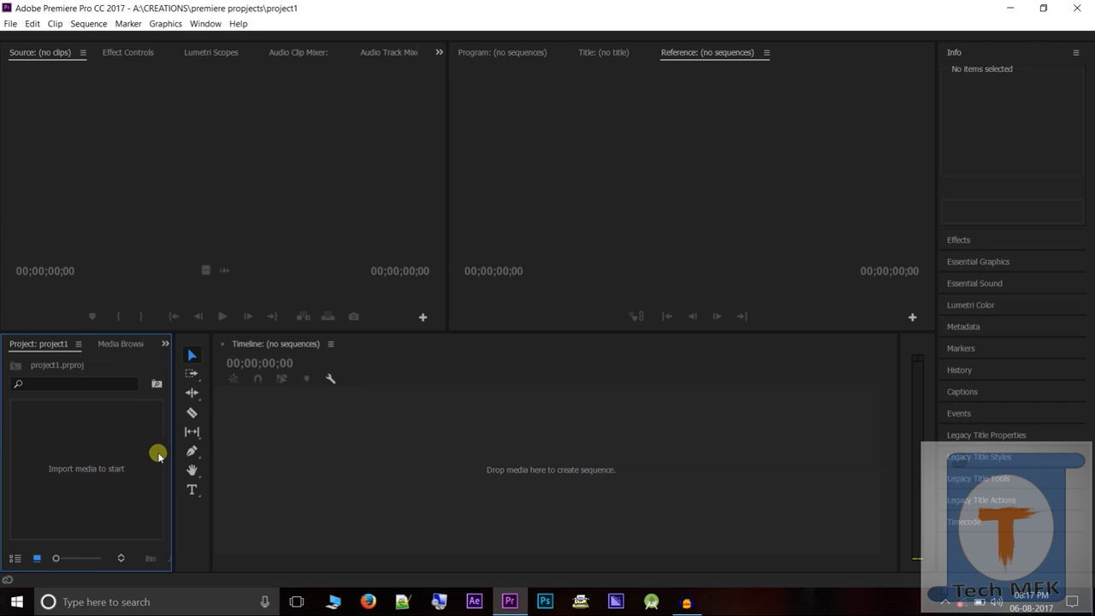
{"action": "right_click", "coordinate": [72, 465]}
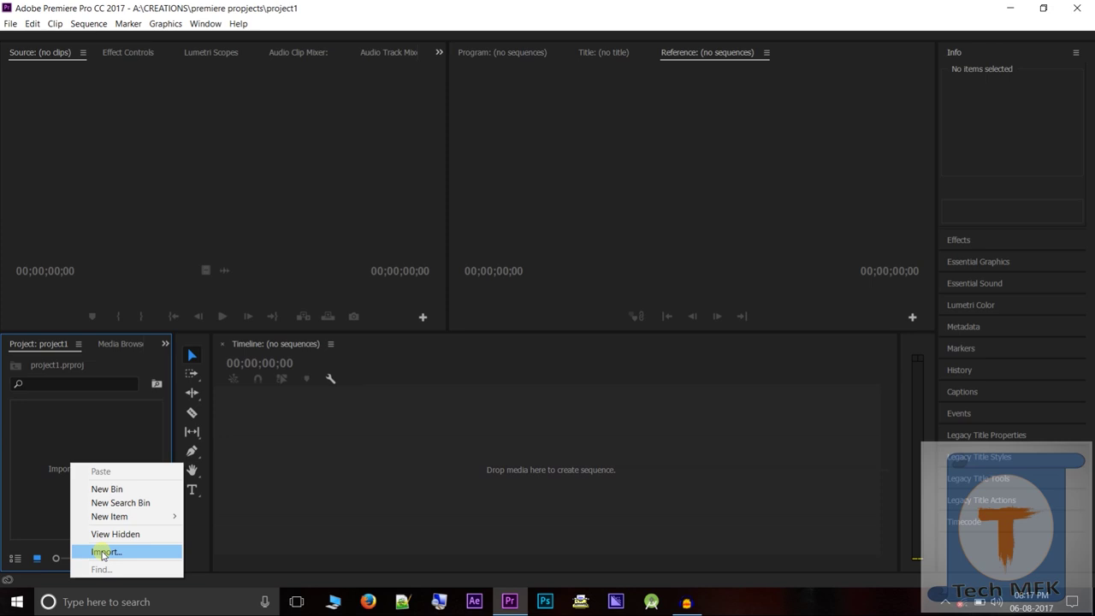
Step: Open the Import window from the Project panel's context menu
{"action": "left_click", "coordinate": [51, 438]}
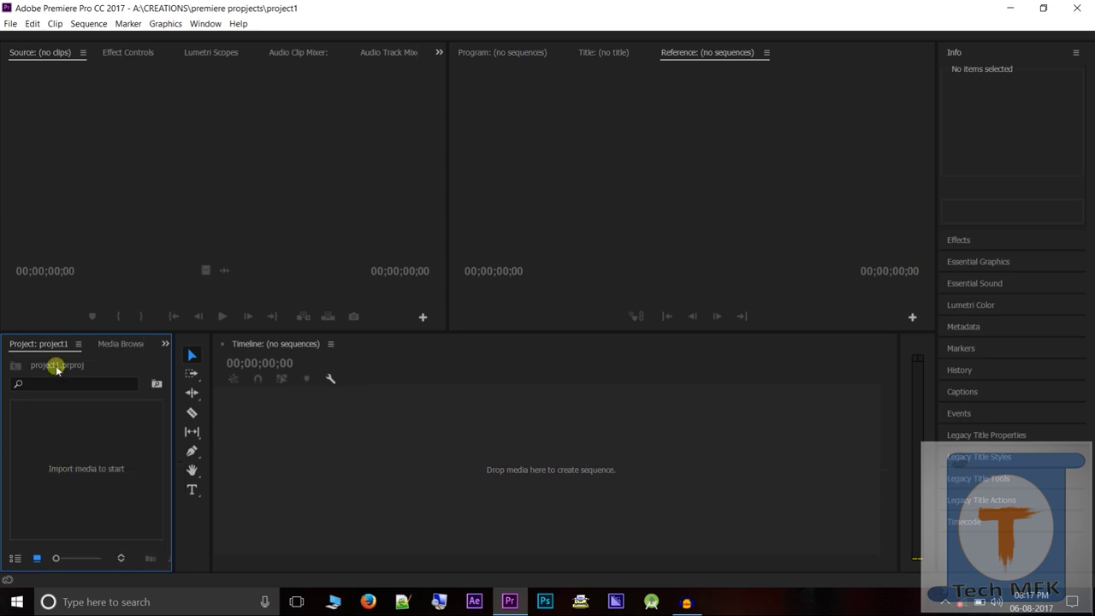
{"action": "left_click", "coordinate": [10, 24]}
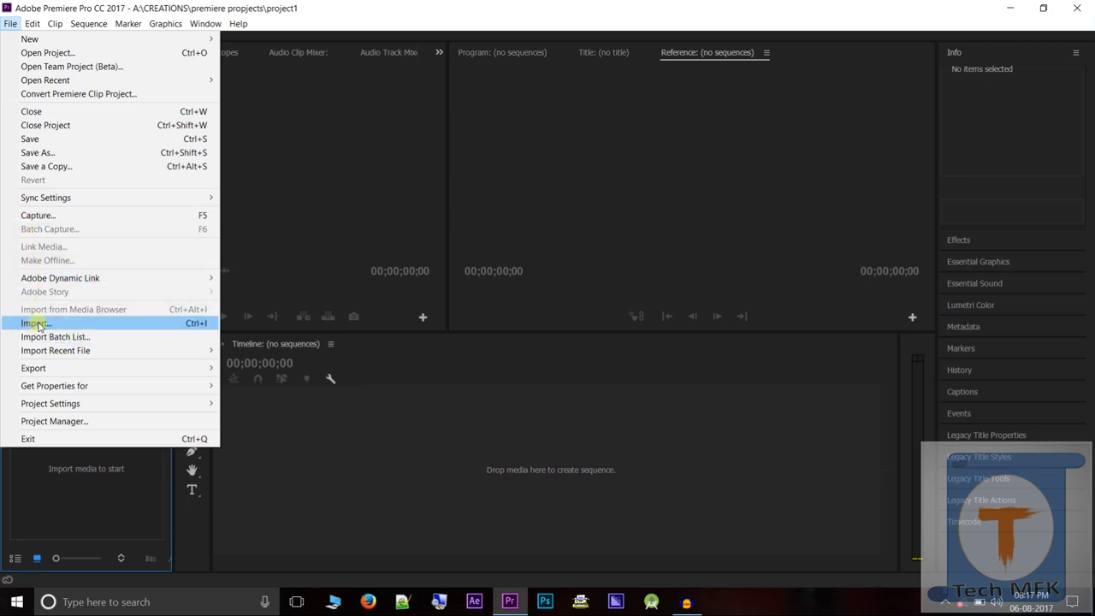
{"action": "left_click", "coordinate": [72, 520]}
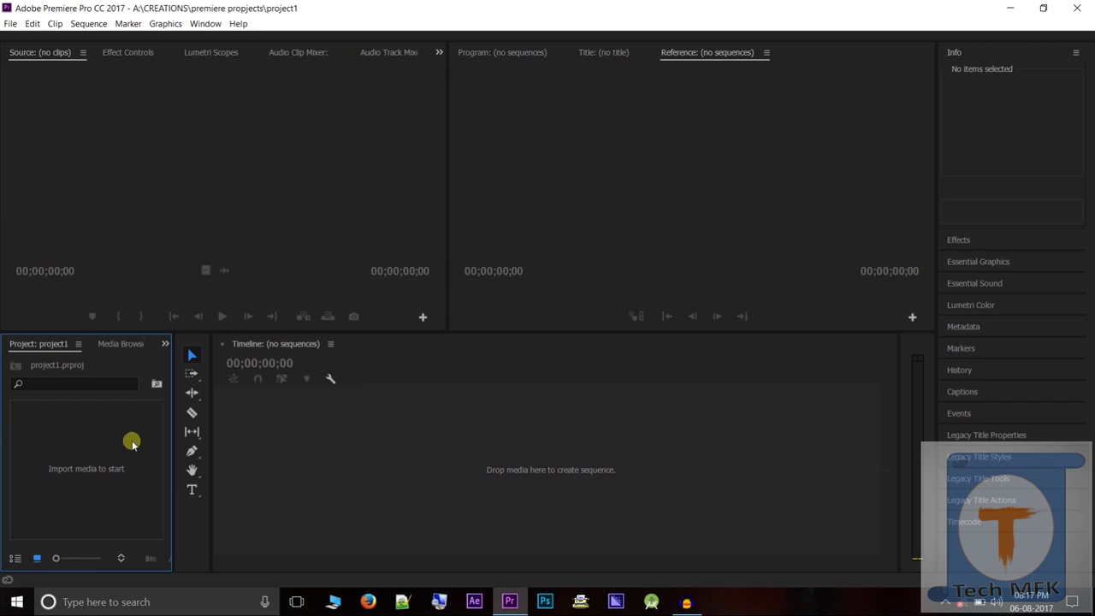
{"action": "right_click", "coordinate": [133, 443]}
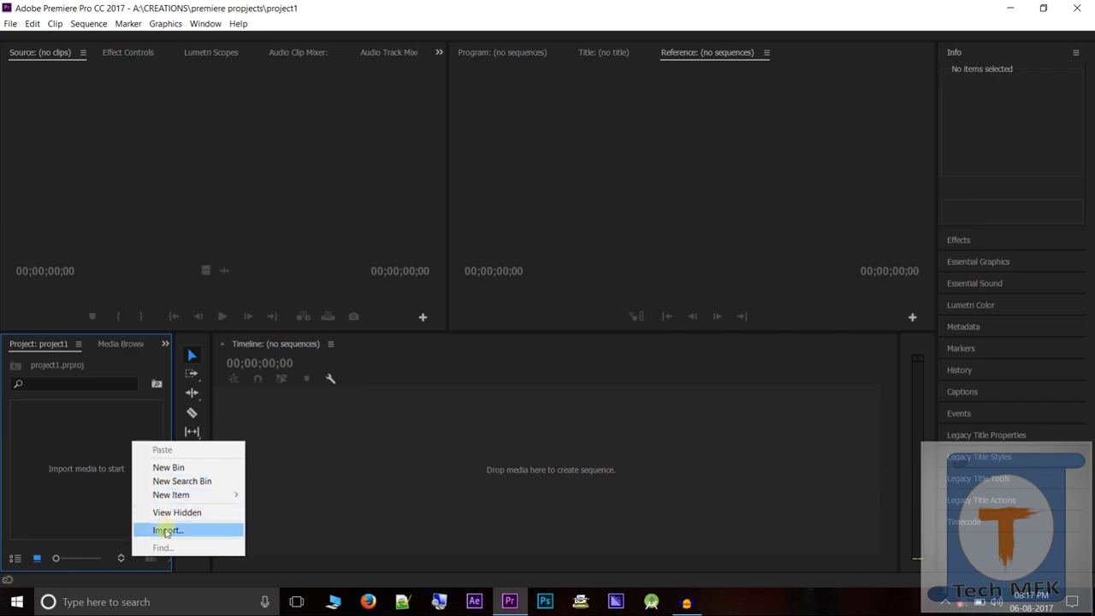
{"action": "left_click", "coordinate": [167, 530]}
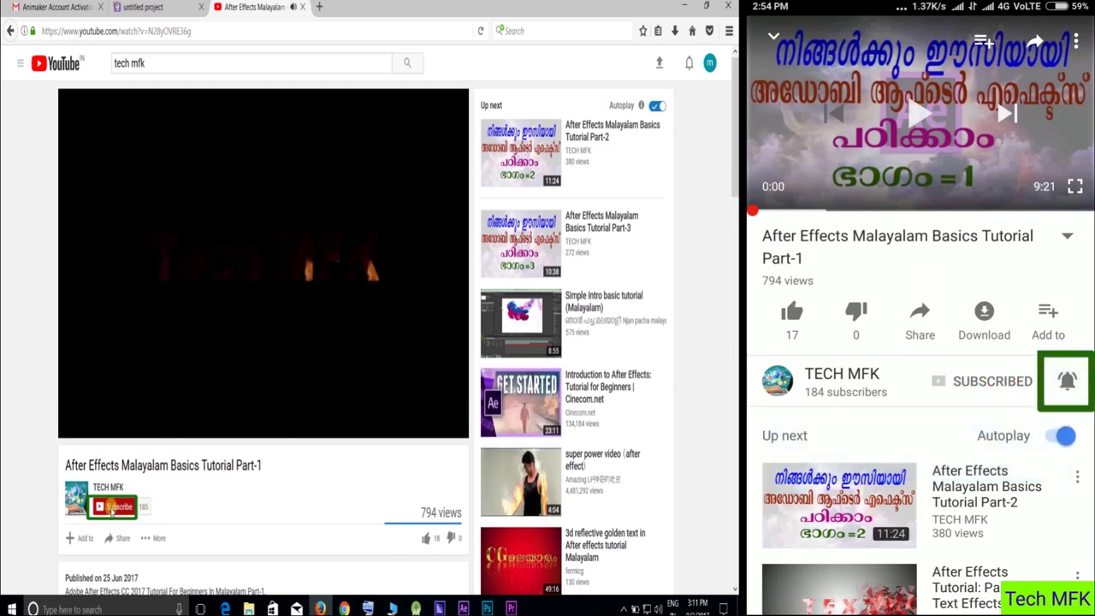
Step: Subscribe to TECH MFK with all notifications on and like the Part-1 video
{"action": "left_click", "coordinate": [112, 507]}
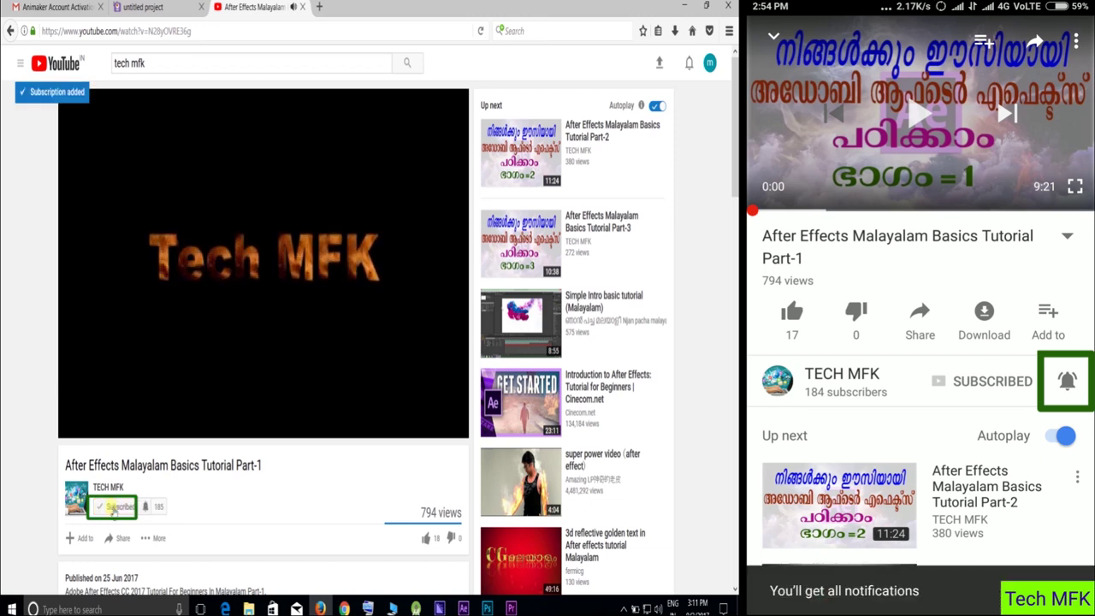
{"action": "left_click", "coordinate": [148, 507]}
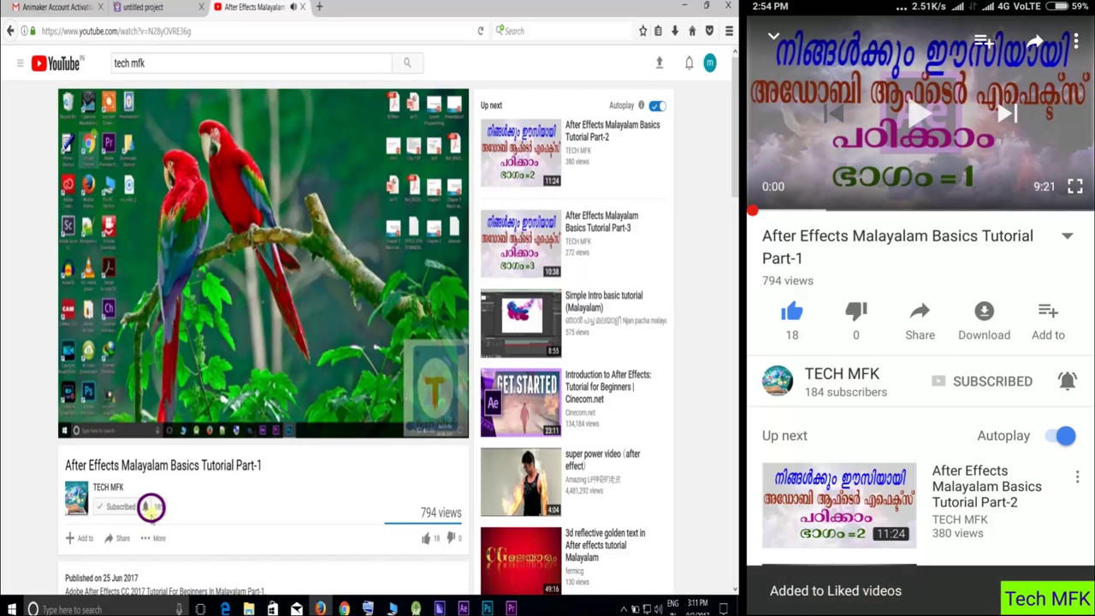
{"action": "left_click", "coordinate": [147, 508]}
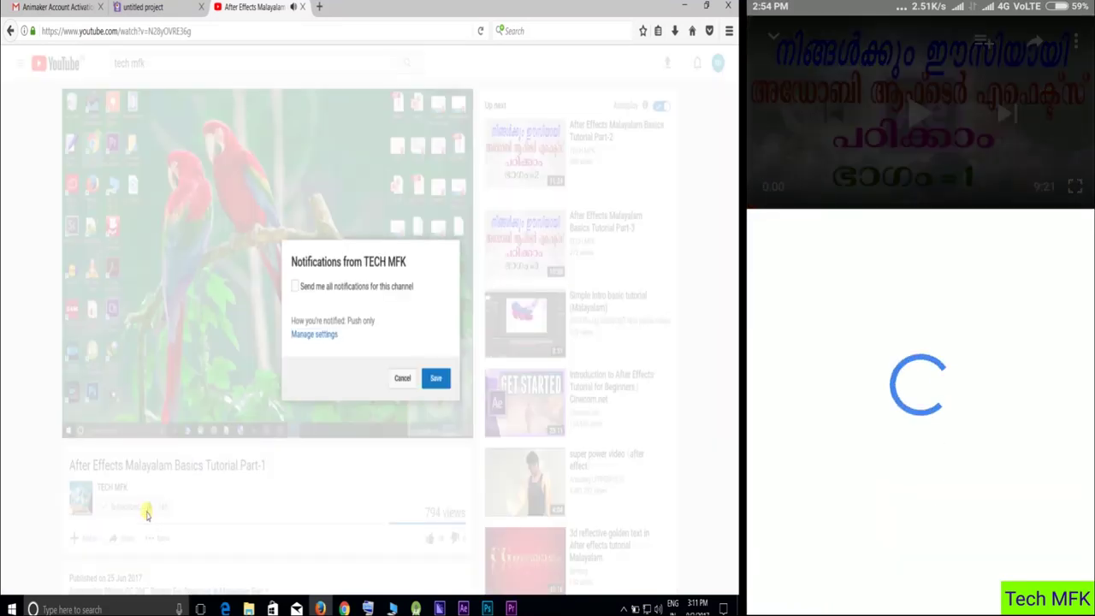
{"action": "left_click", "coordinate": [295, 288]}
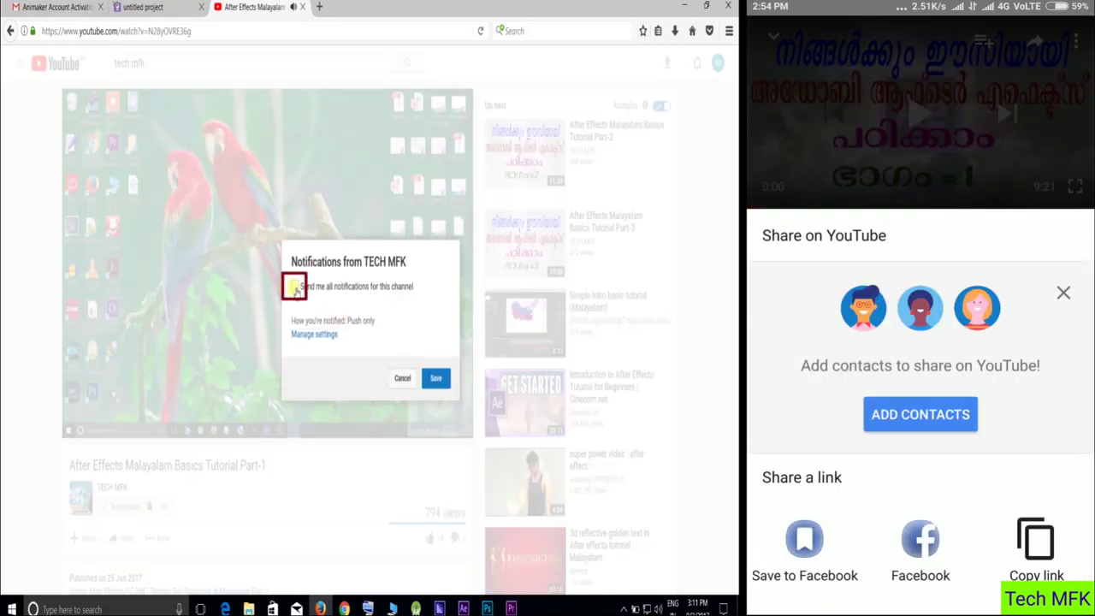
{"action": "left_click", "coordinate": [435, 378]}
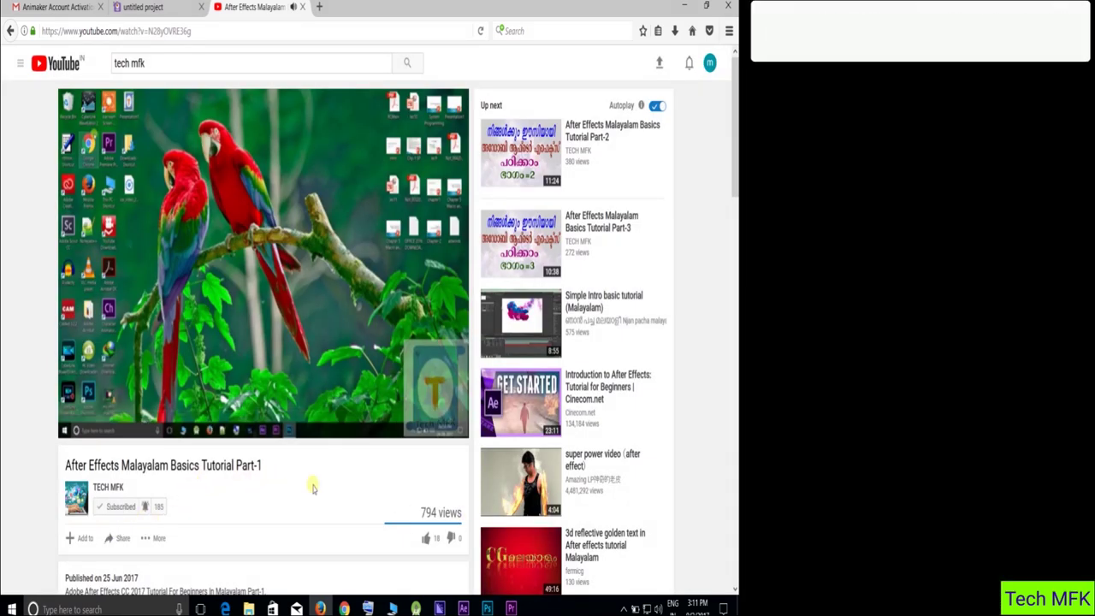
{"action": "scroll", "coordinate": [318, 482], "scroll_direction": "down", "scroll_amount": 2}
{"action": "left_click", "coordinate": [426, 381]}
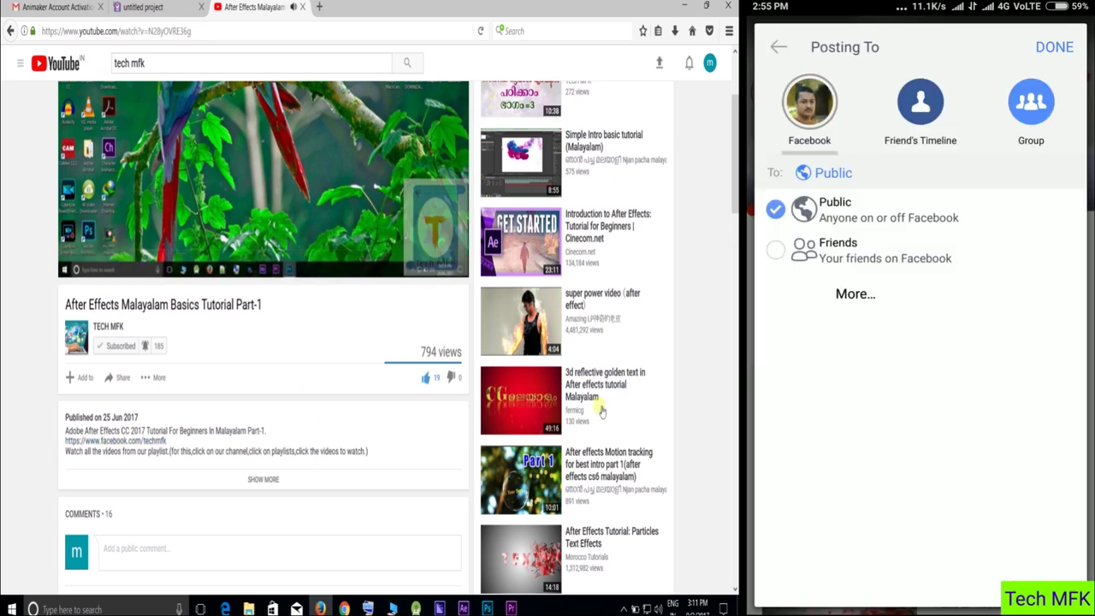
Step: Search YouTube for 'tech mfk' and browse the TECH MFK channel page
{"action": "left_click", "coordinate": [623, 609]}
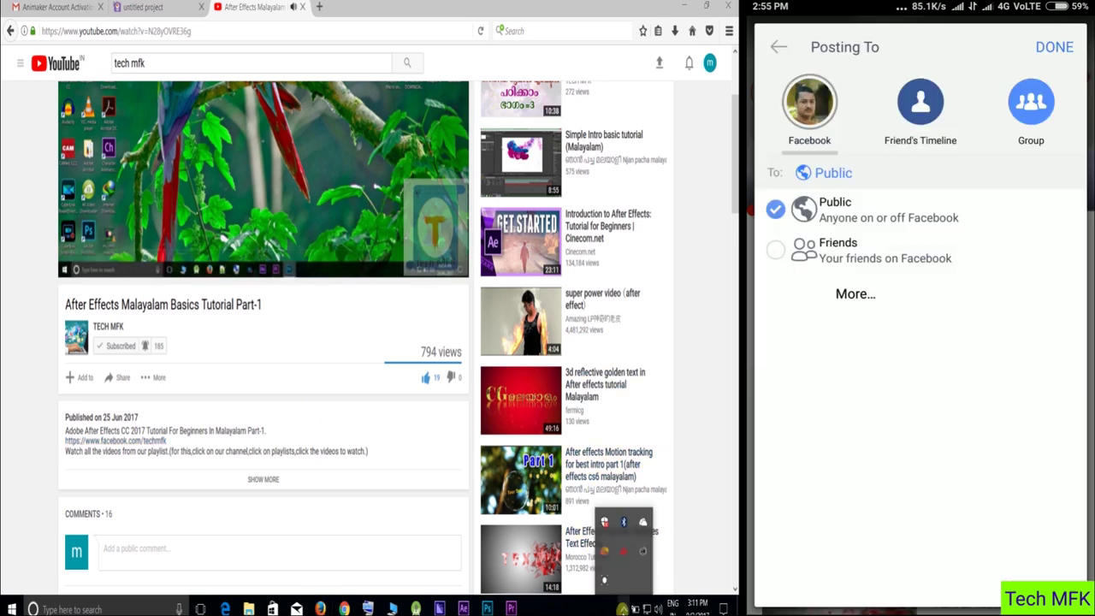
{"action": "left_click", "coordinate": [604, 582]}
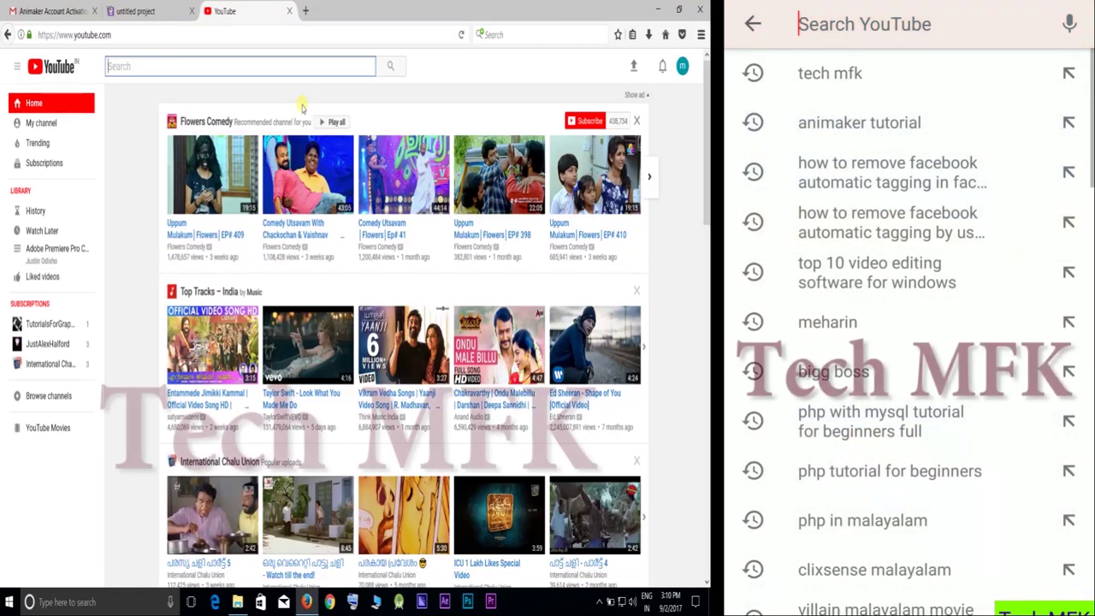
{"action": "type", "text": "tech"}
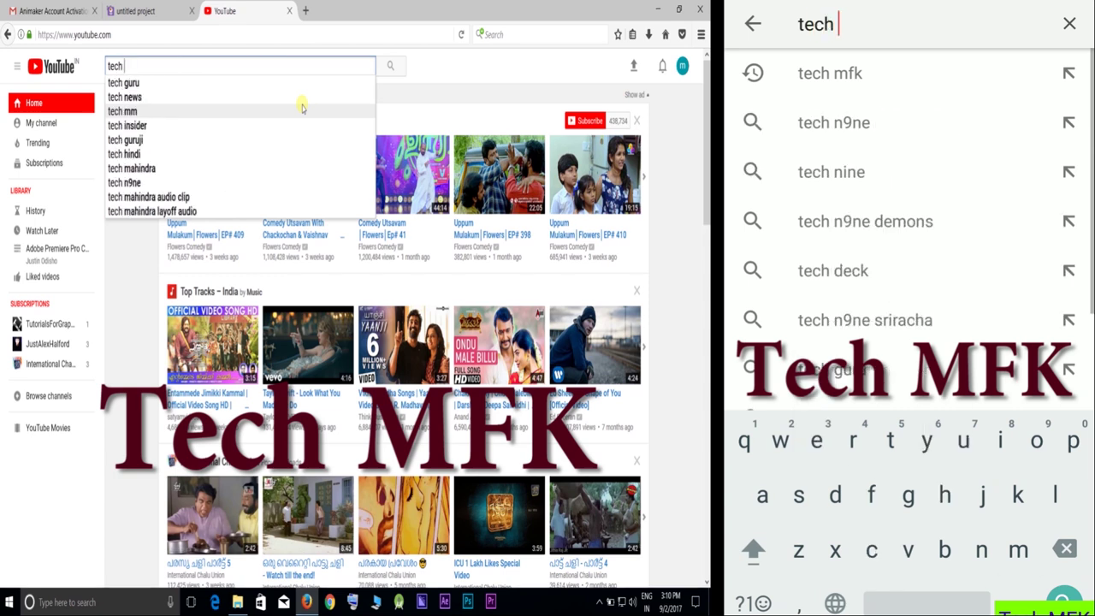
{"action": "type", "text": " mf"}
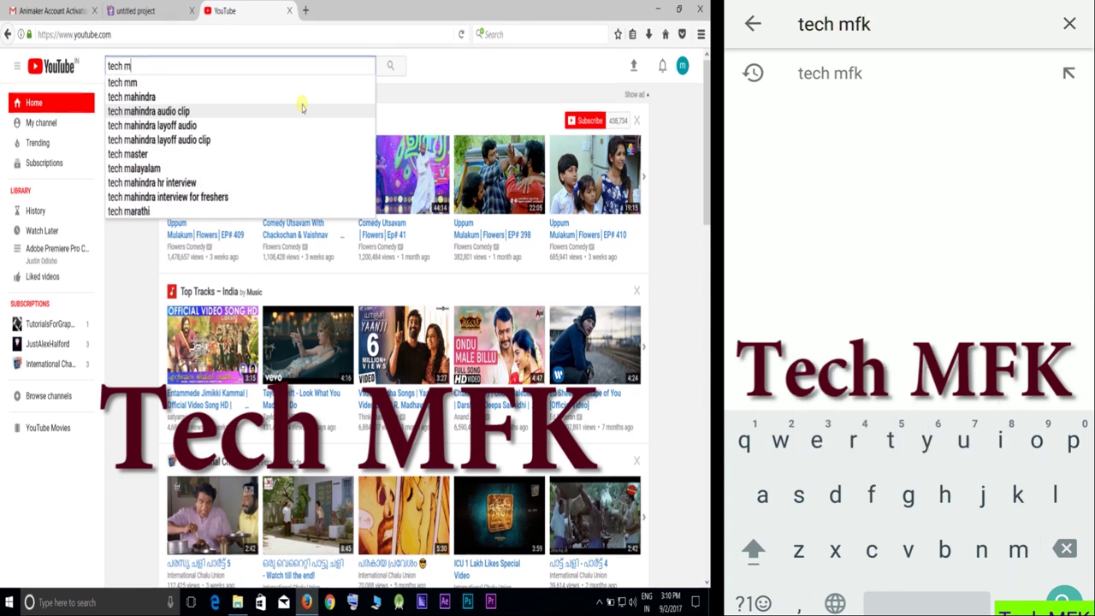
{"action": "type", "text": "k"}
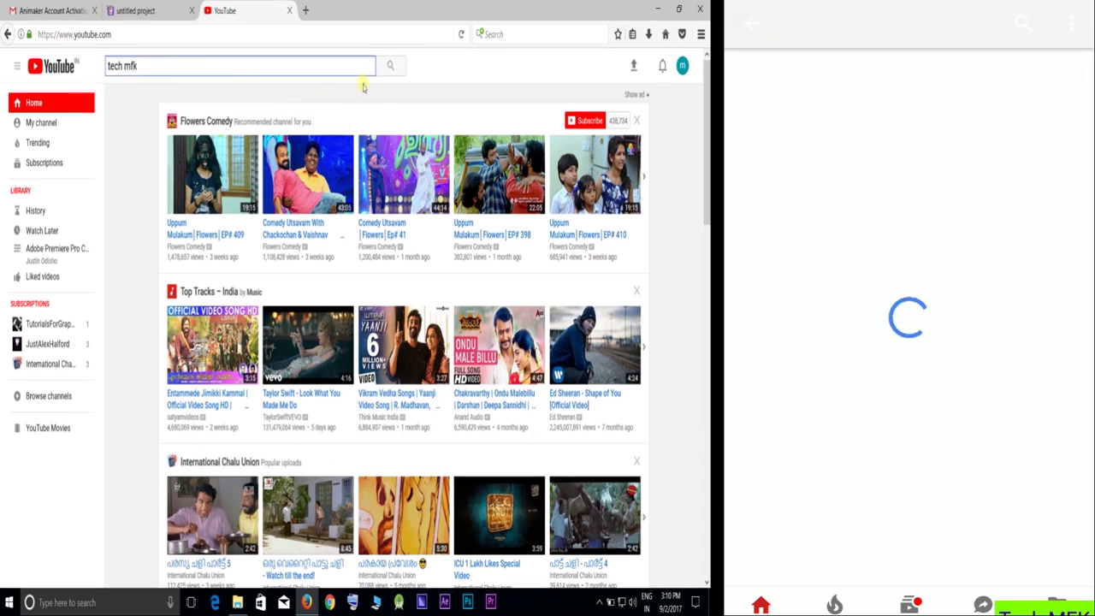
{"action": "left_click", "coordinate": [389, 69]}
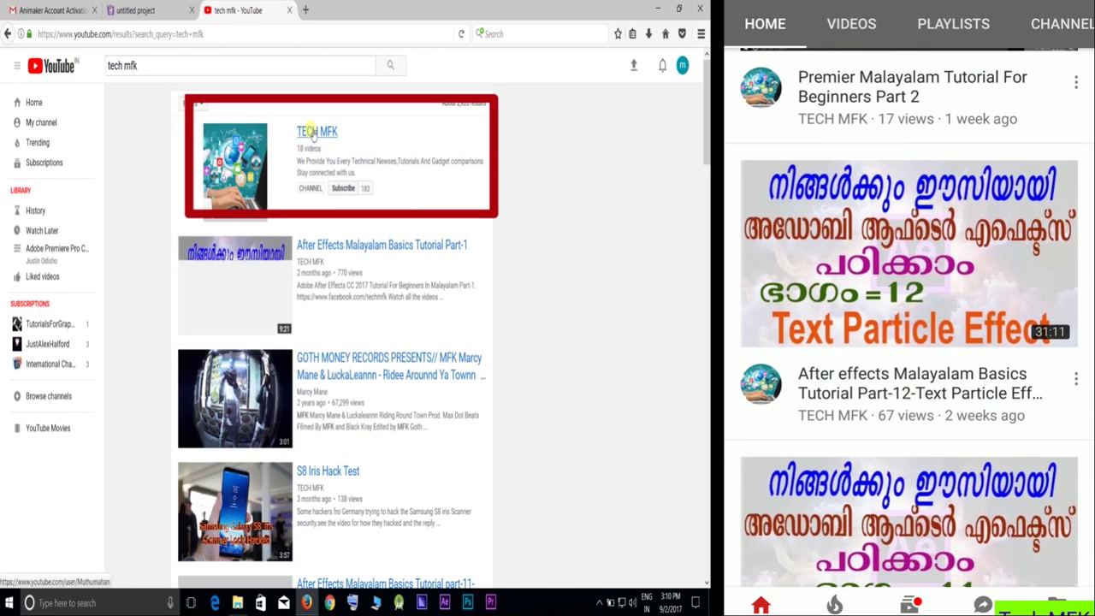
{"action": "left_click", "coordinate": [312, 132]}
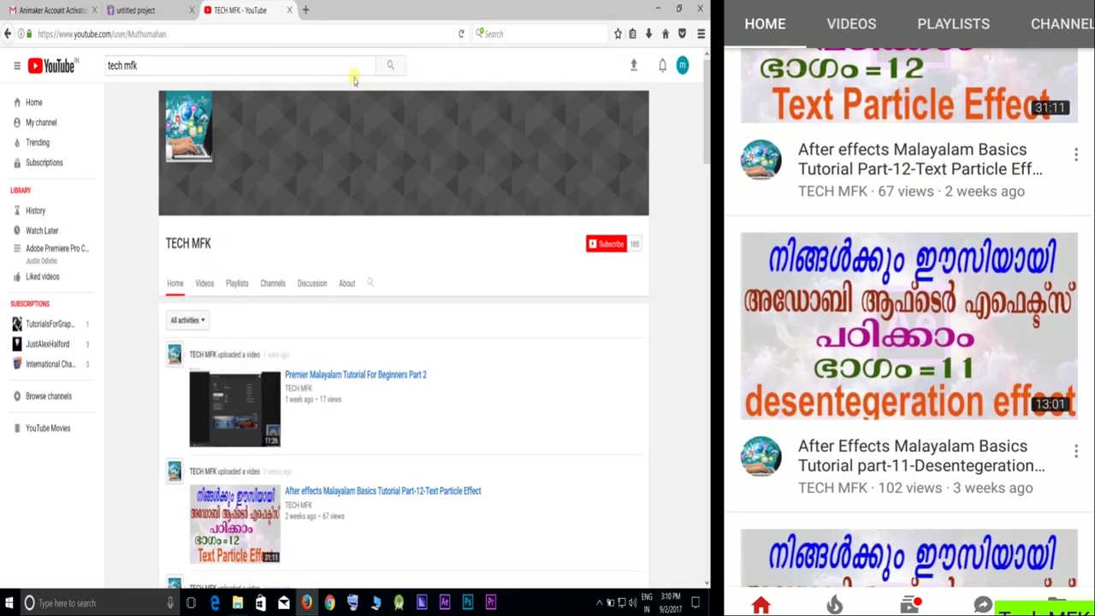
{"action": "scroll", "coordinate": [361, 400], "scroll_direction": "down", "scroll_amount": 3}
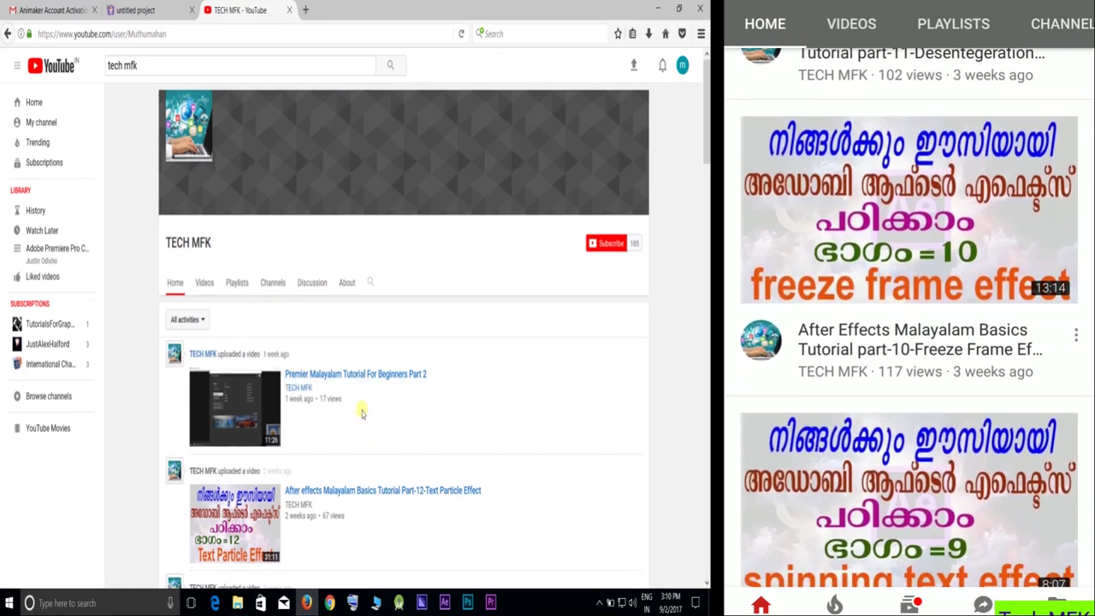
{"action": "scroll", "coordinate": [361, 400], "scroll_direction": "down", "scroll_amount": 5}
{"action": "scroll", "coordinate": [361, 400], "scroll_direction": "up", "scroll_amount": 6}
{"action": "scroll", "coordinate": [361, 401], "scroll_direction": "up", "scroll_amount": 2}
{"action": "scroll", "coordinate": [362, 400], "scroll_direction": "down", "scroll_amount": 3}
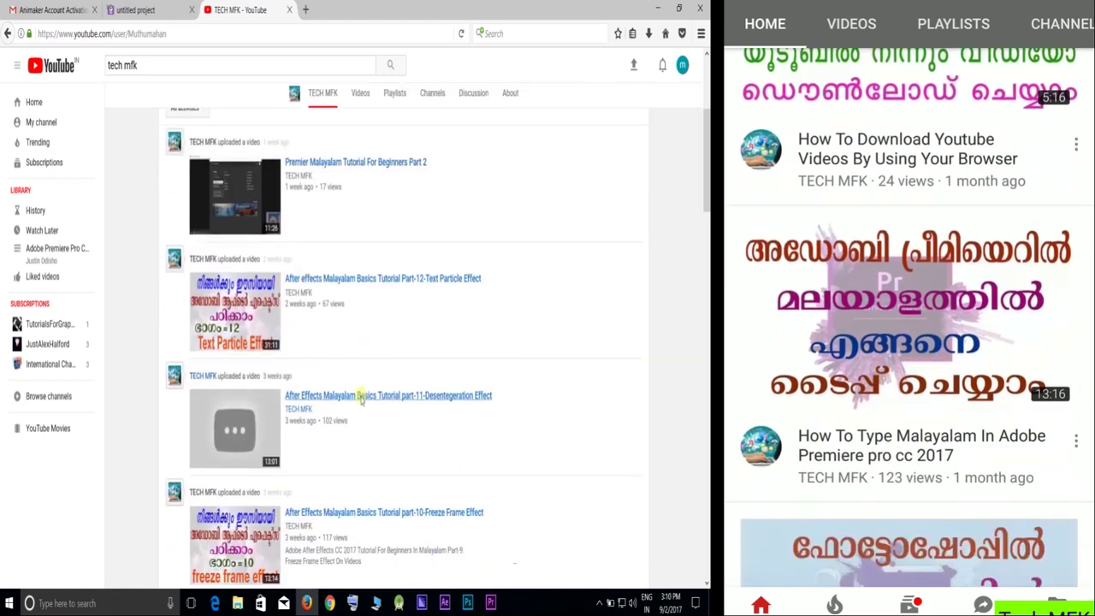
{"action": "scroll", "coordinate": [361, 401], "scroll_direction": "down", "scroll_amount": 11}
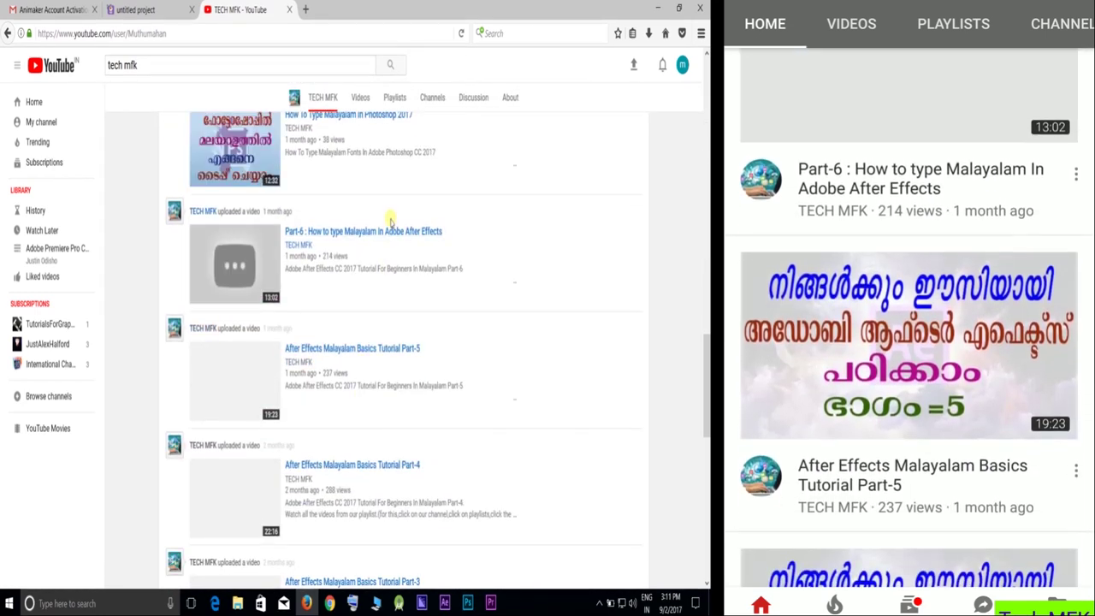
{"action": "scroll", "coordinate": [377, 278], "scroll_direction": "down", "scroll_amount": 4}
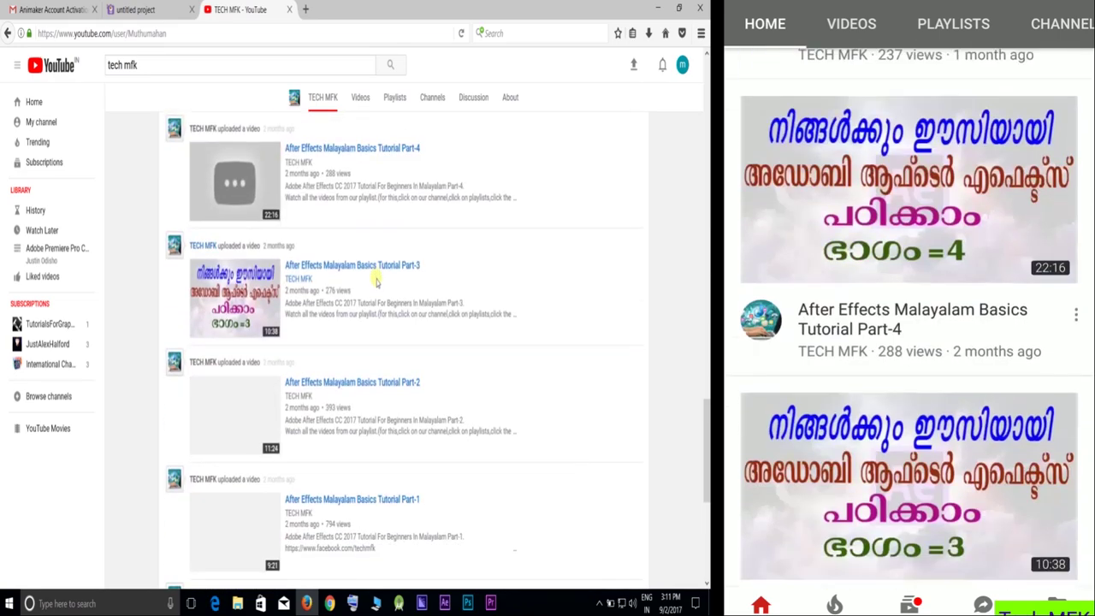
{"action": "scroll", "coordinate": [377, 281], "scroll_direction": "up", "scroll_amount": 4}
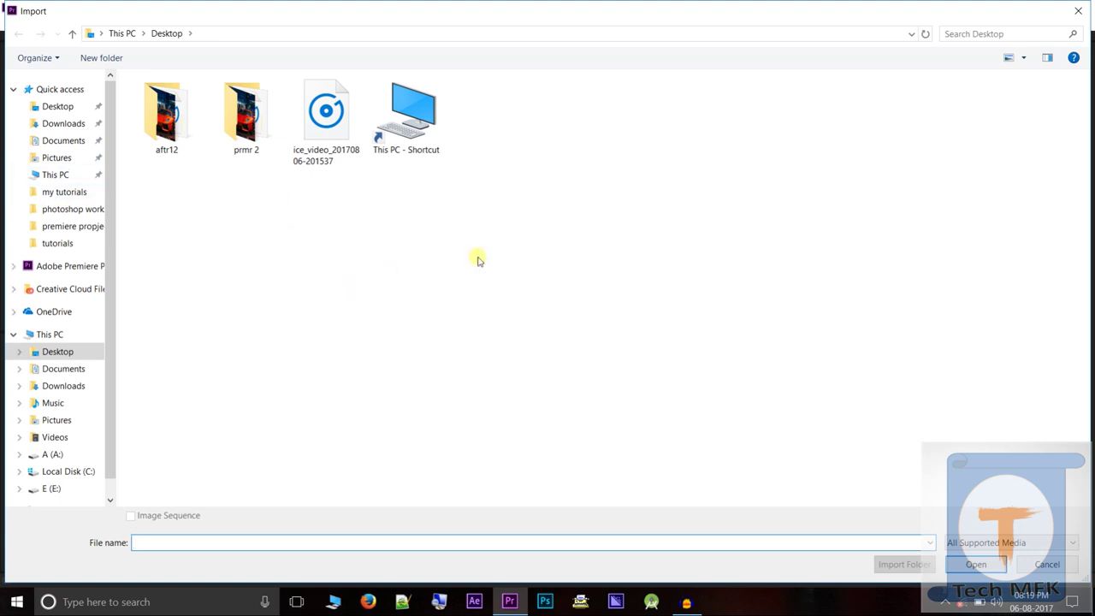
Step: Import Tere Bina Lagta Nahi Mera Jiya from A:\VIDEO SONGS\HINDI and load it in the Source monitor
{"action": "left_click", "coordinate": [61, 438]}
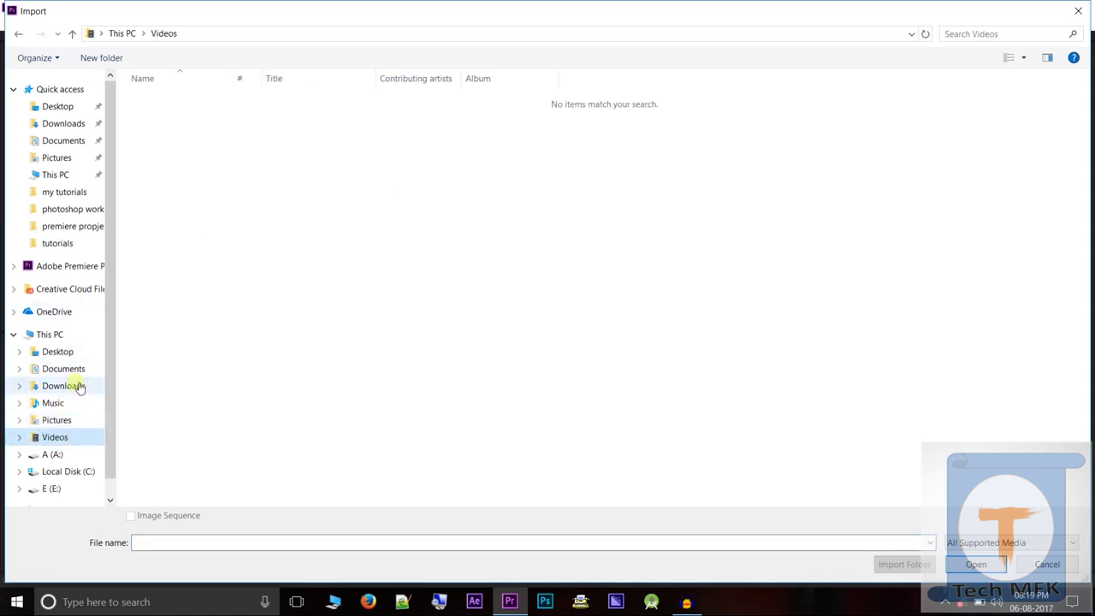
{"action": "left_click", "coordinate": [50, 456]}
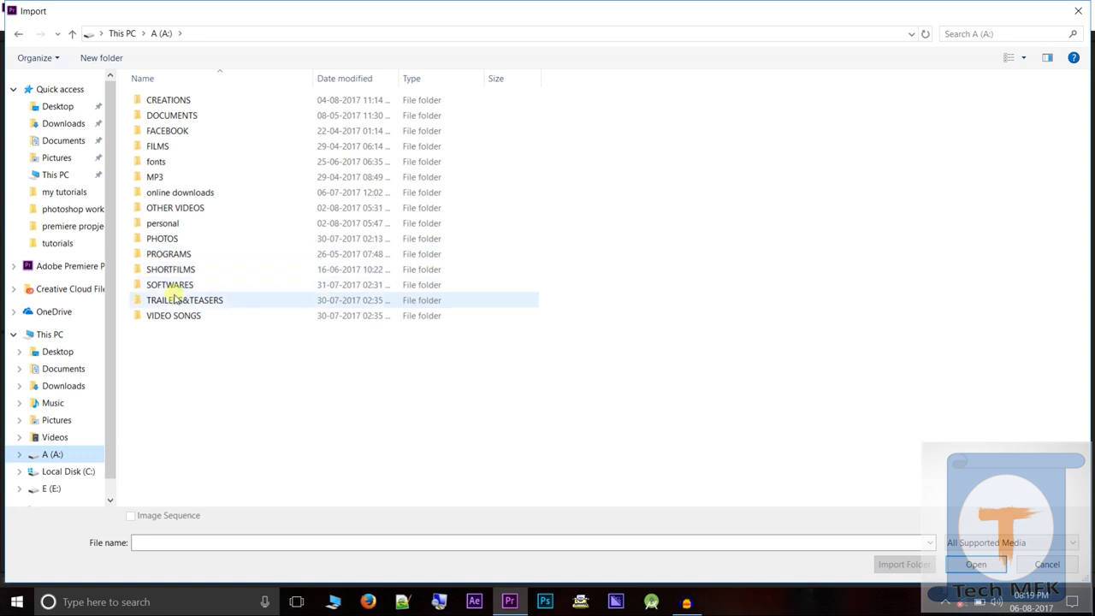
{"action": "left_click", "coordinate": [175, 316]}
{"action": "double_click", "coordinate": [175, 316]}
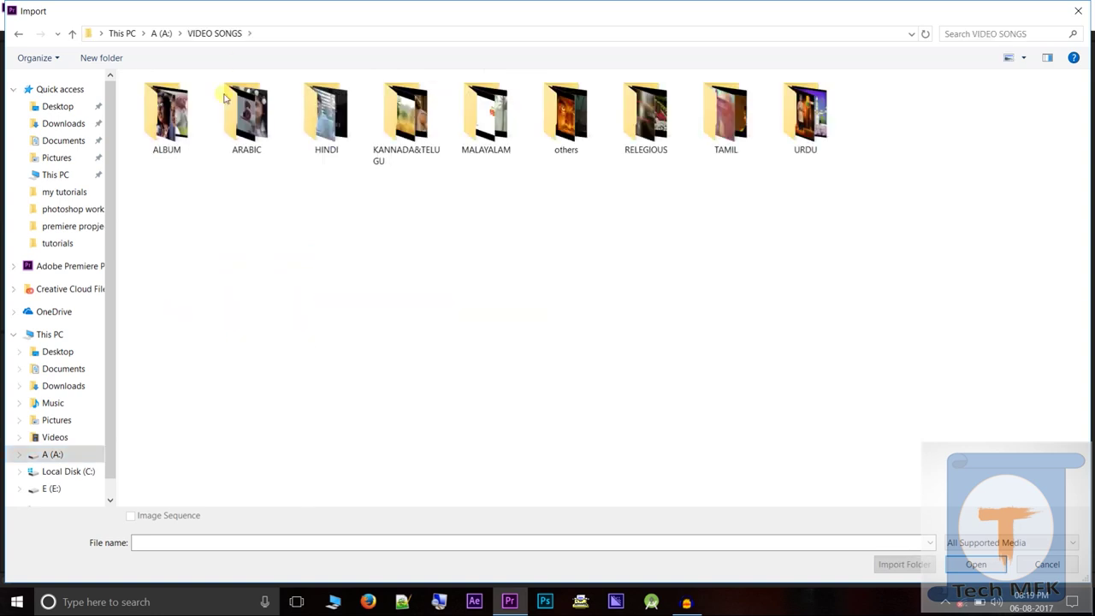
{"action": "double_click", "coordinate": [343, 140]}
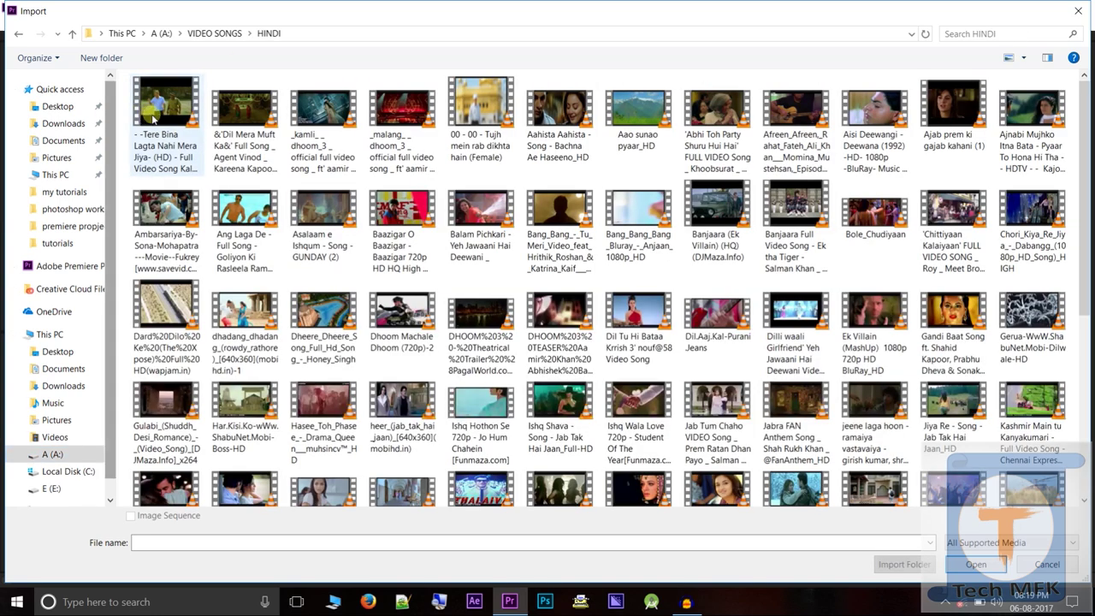
{"action": "left_click", "coordinate": [173, 126]}
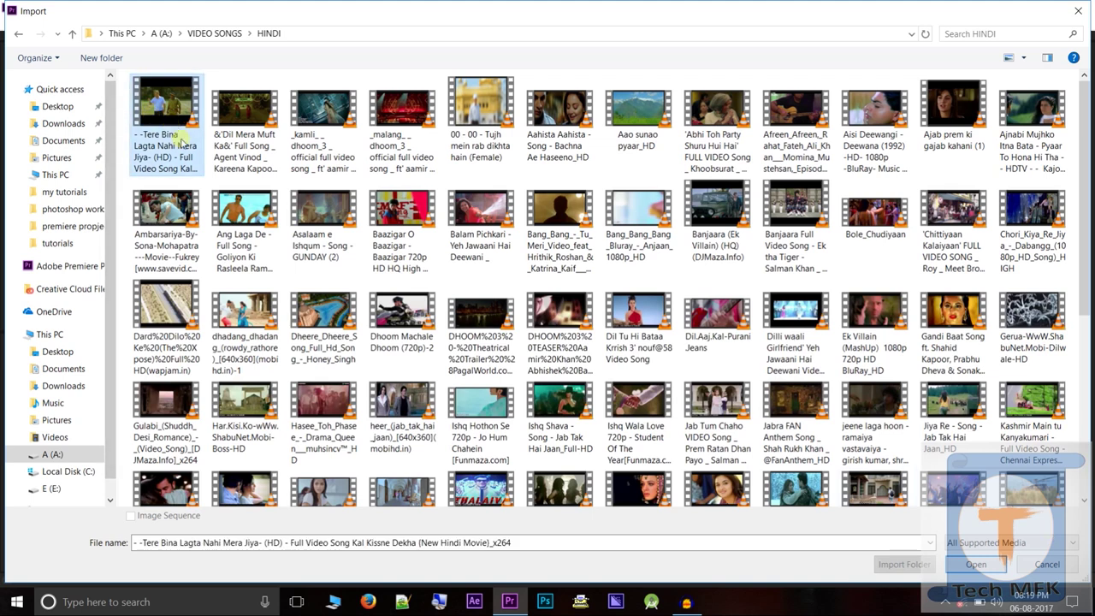
{"action": "left_click", "coordinate": [977, 564]}
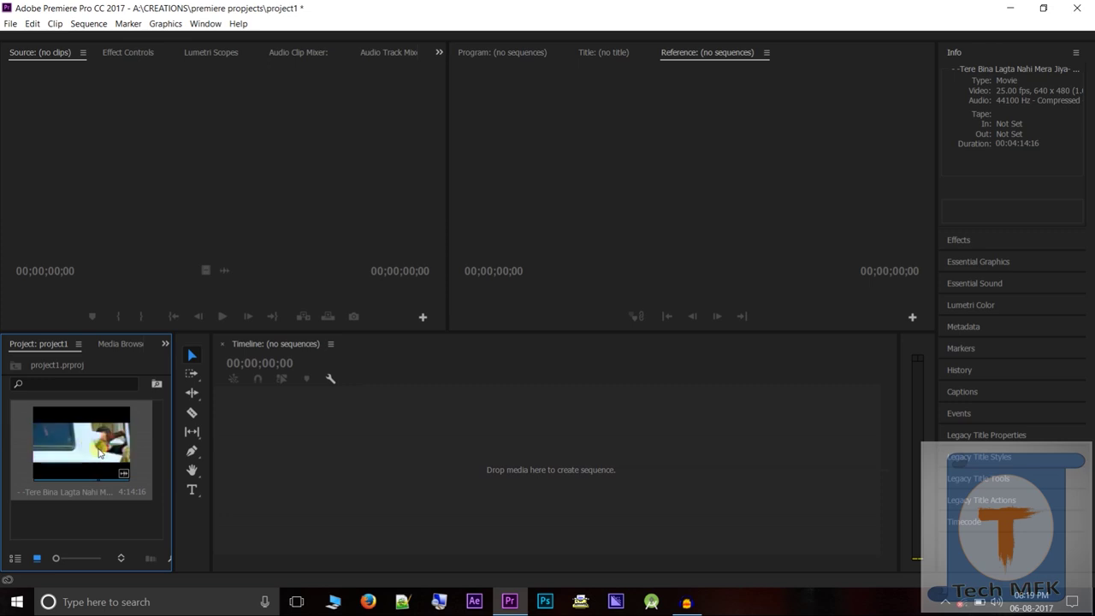
{"action": "double_click", "coordinate": [99, 453]}
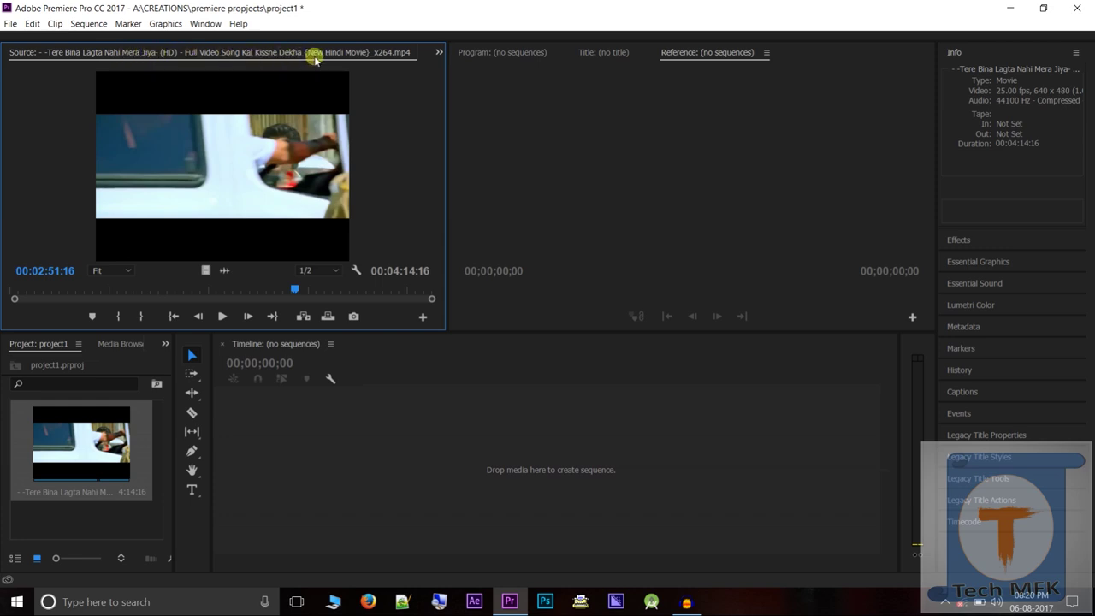
{"action": "left_click", "coordinate": [439, 53]}
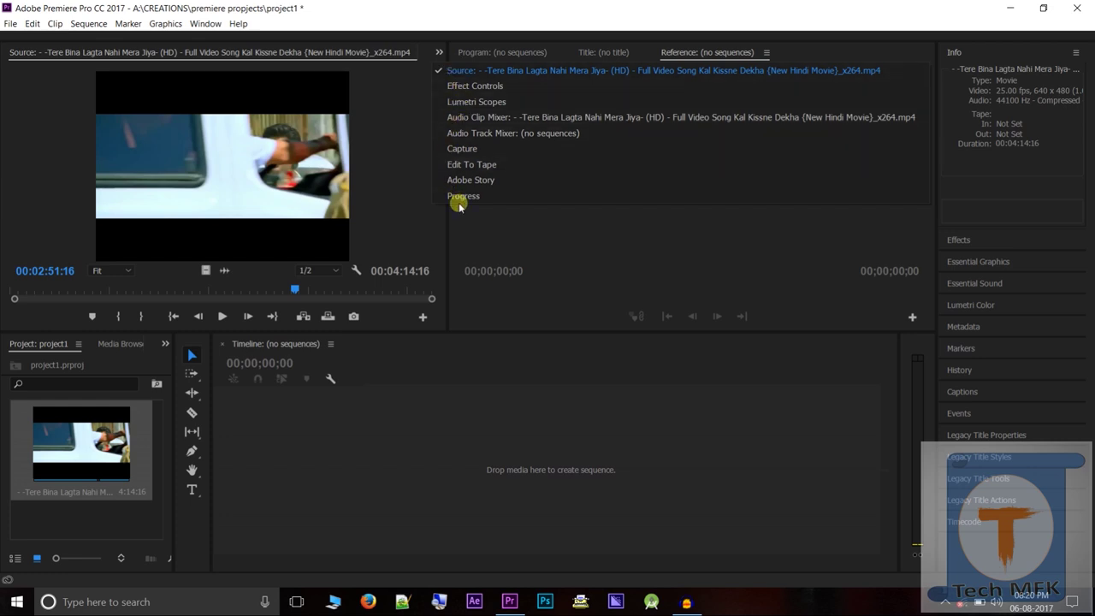
{"action": "left_click", "coordinate": [423, 137]}
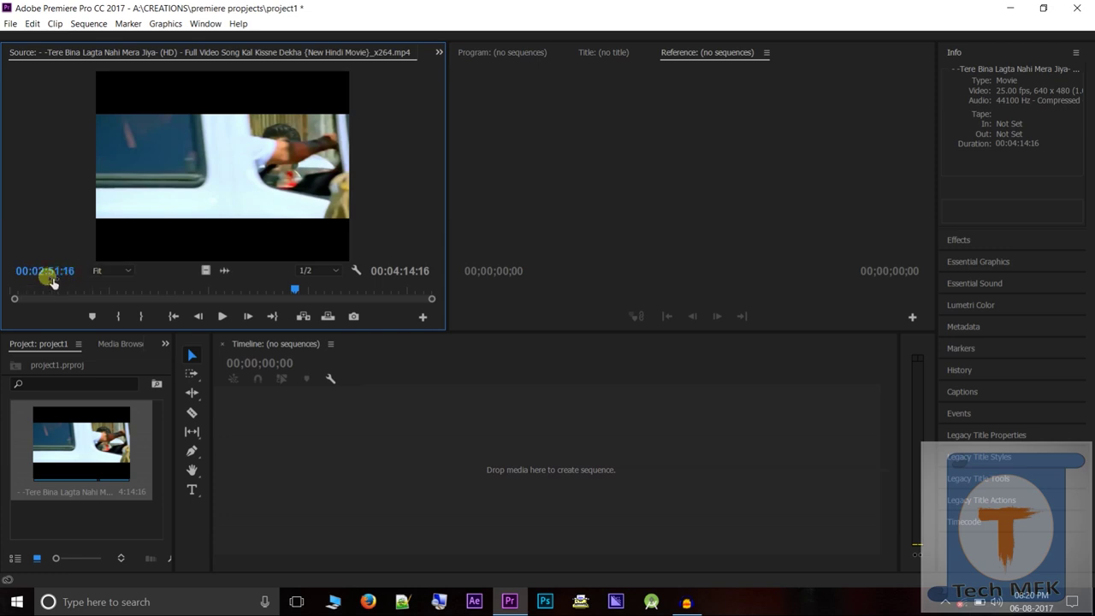
{"action": "left_click_drag", "start_coordinate": [298, 291], "coordinate": [227, 293]}
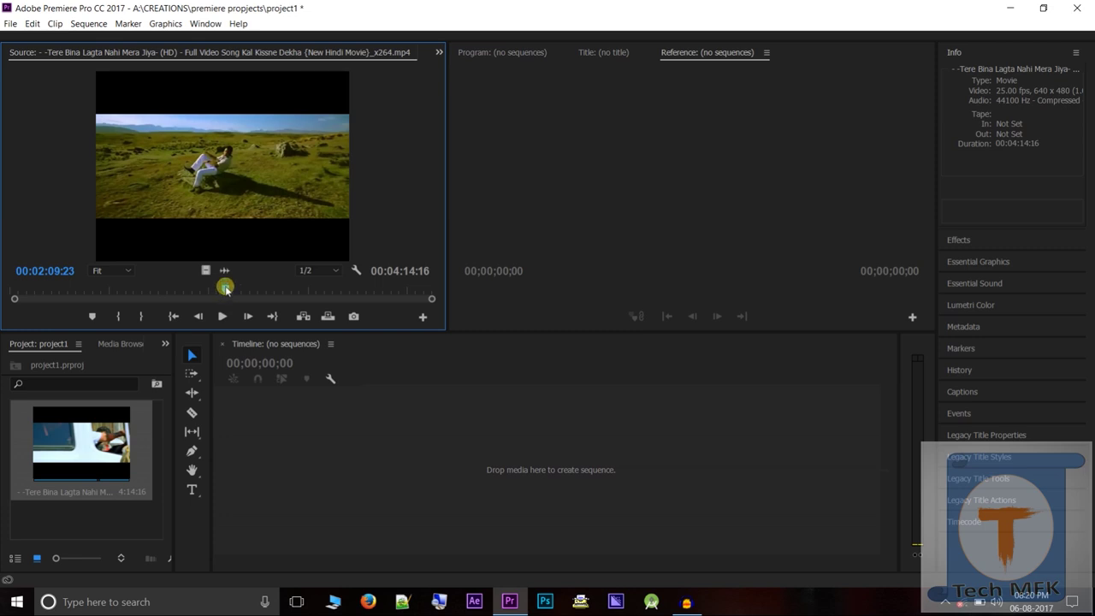
Step: Scrub the source song clip, jump to its start, and leave it cued at 00:01:15:18
{"action": "left_click_drag", "start_coordinate": [225, 289], "coordinate": [1, 299]}
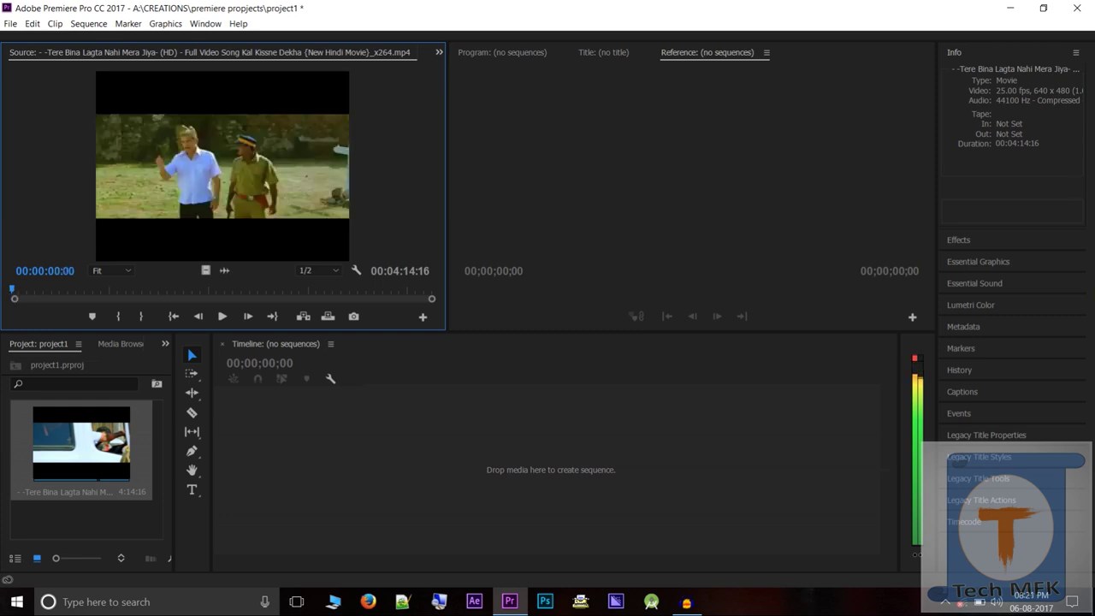
{"action": "left_click_drag", "start_coordinate": [16, 305], "coordinate": [450, 340]}
{"action": "key", "text": "Home"}
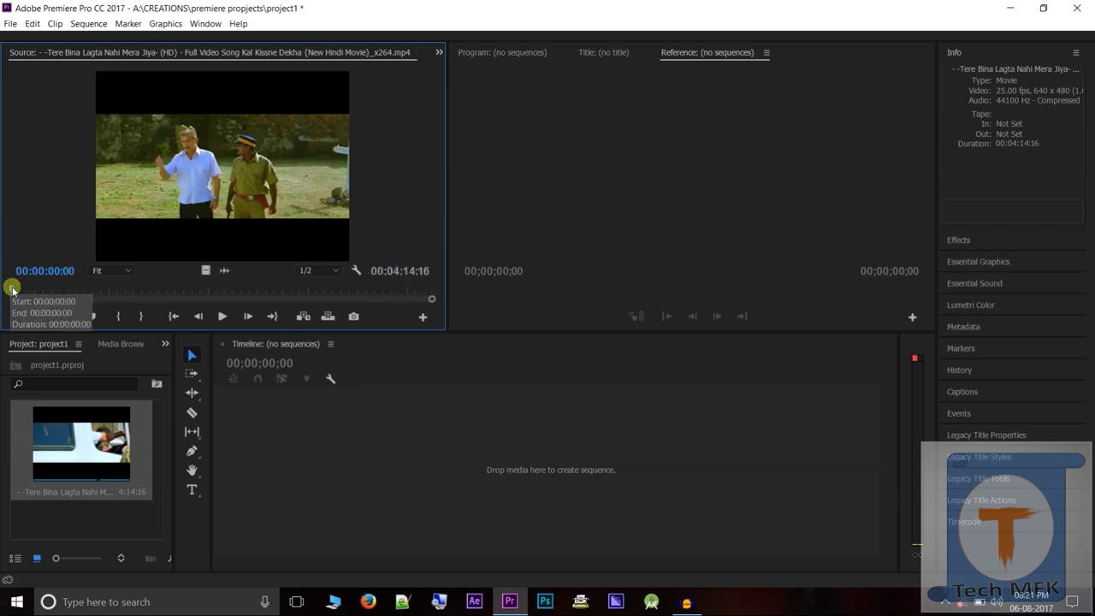
{"action": "left_click_drag", "start_coordinate": [12, 290], "coordinate": [137, 289]}
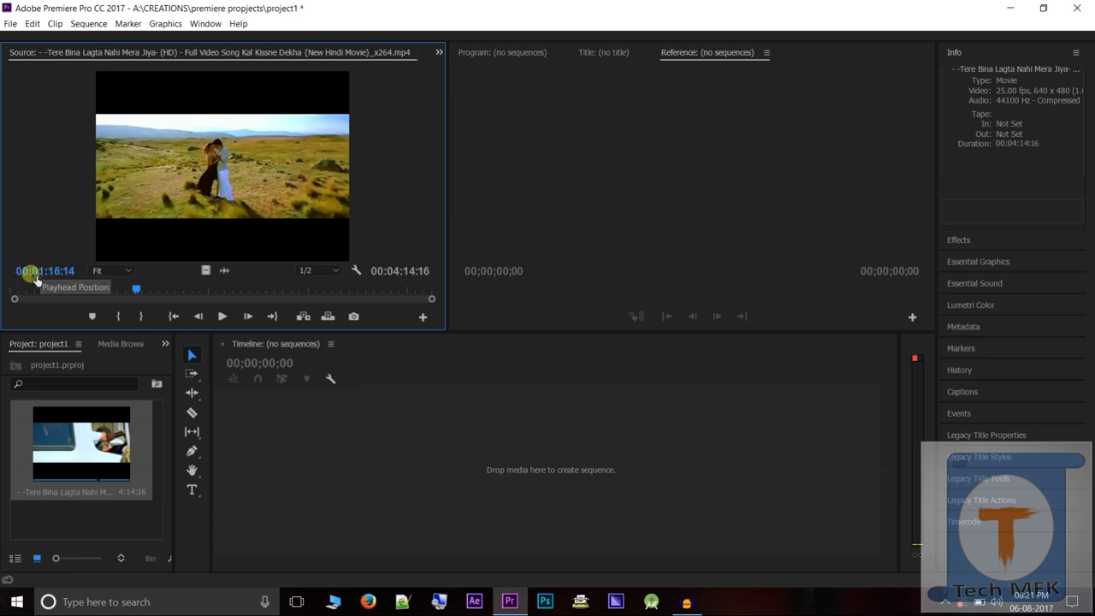
{"action": "left_click_drag", "start_coordinate": [147, 295], "coordinate": [114, 289]}
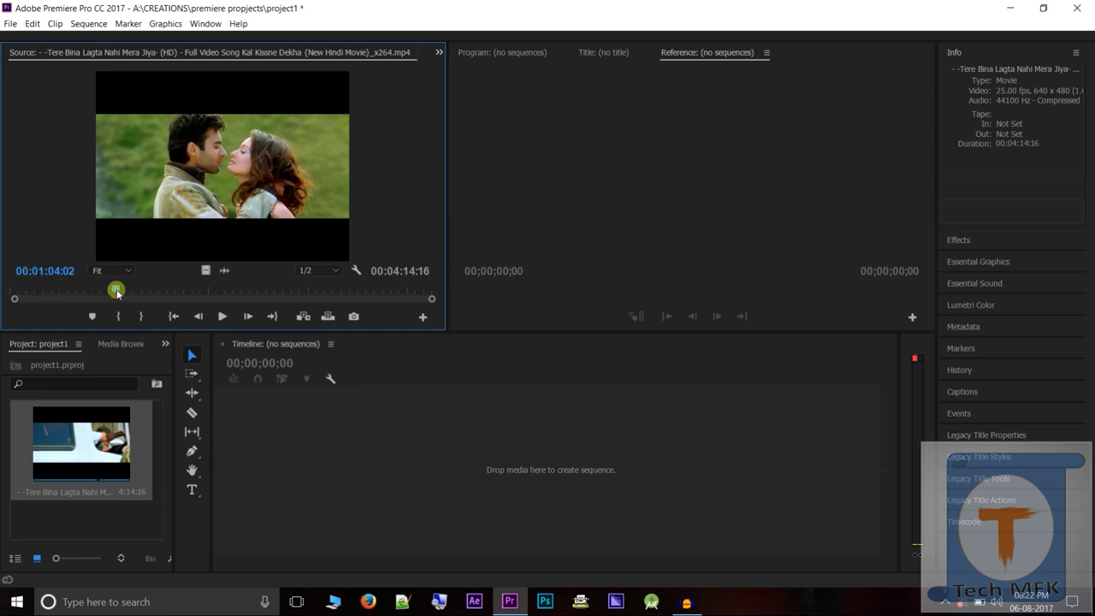
{"action": "mouse_move", "coordinate": [117, 292]}
{"action": "left_mouse_down"}
{"action": "mouse_move", "coordinate": [177, 295]}
{"action": "mouse_move", "coordinate": [137, 291]}
{"action": "left_mouse_up"}
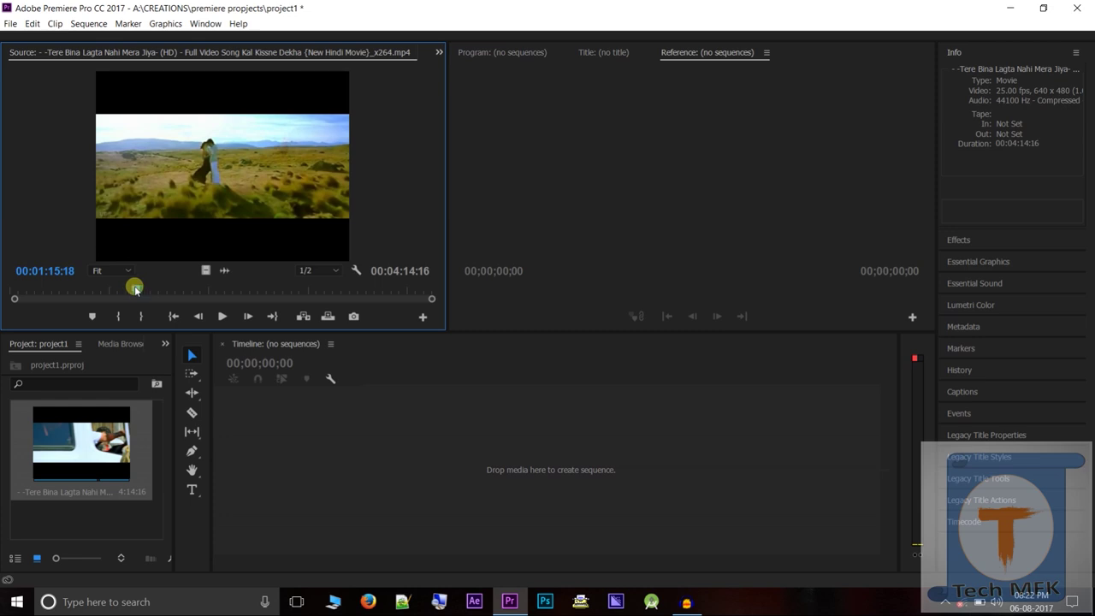
{"action": "left_click", "coordinate": [47, 270]}
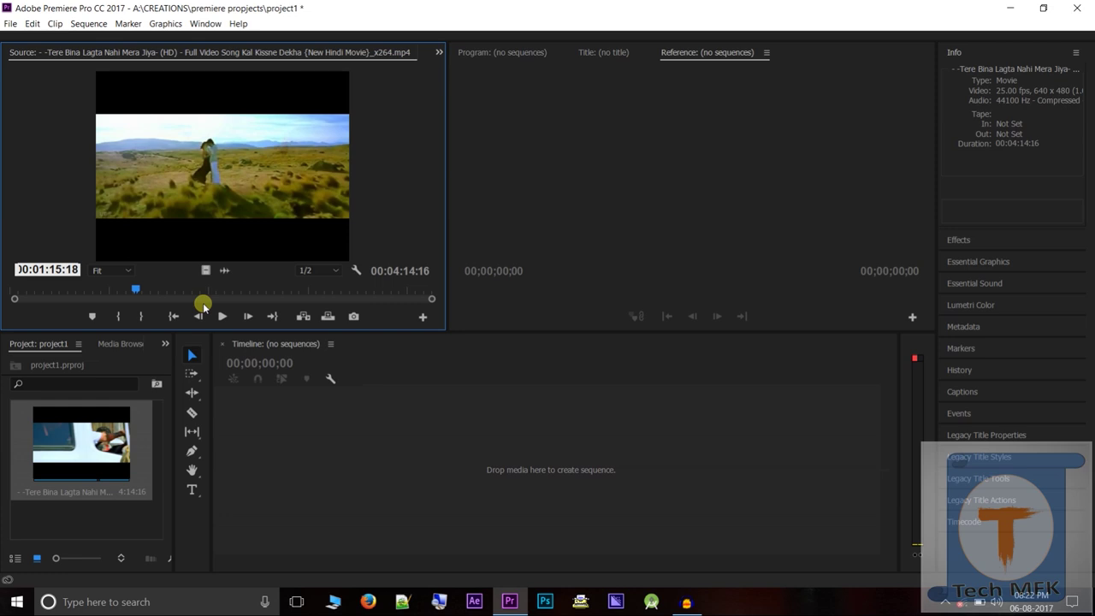
Step: Set the Source monitor timecode to 00:03:15:18
{"action": "type", "text": "0003"}
{"action": "key", "text": "Return"}
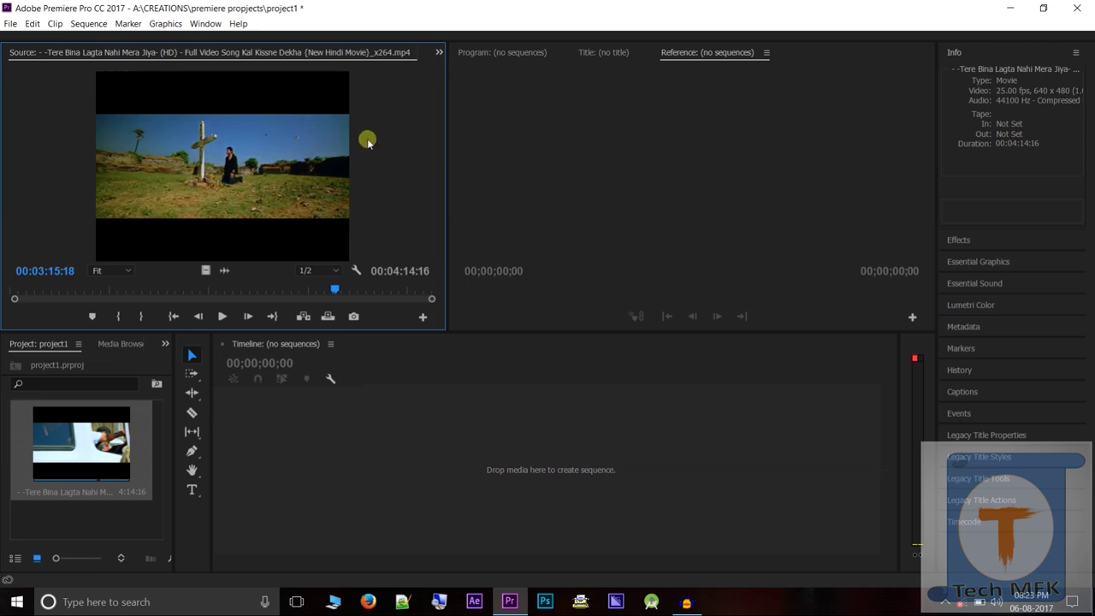
{"action": "left_click", "coordinate": [112, 272]}
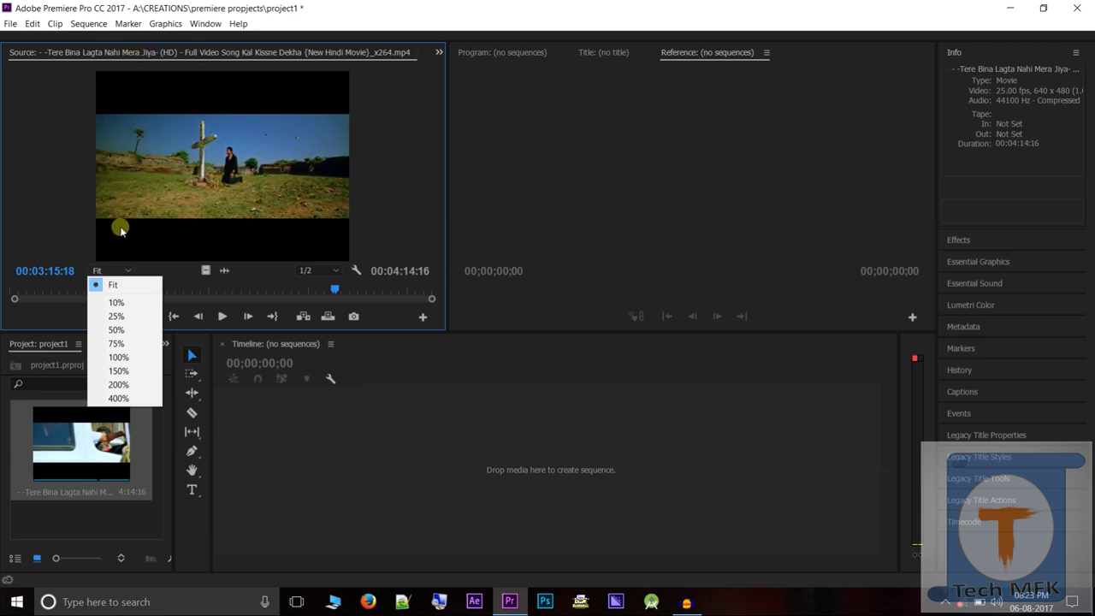
{"action": "left_click", "coordinate": [115, 303]}
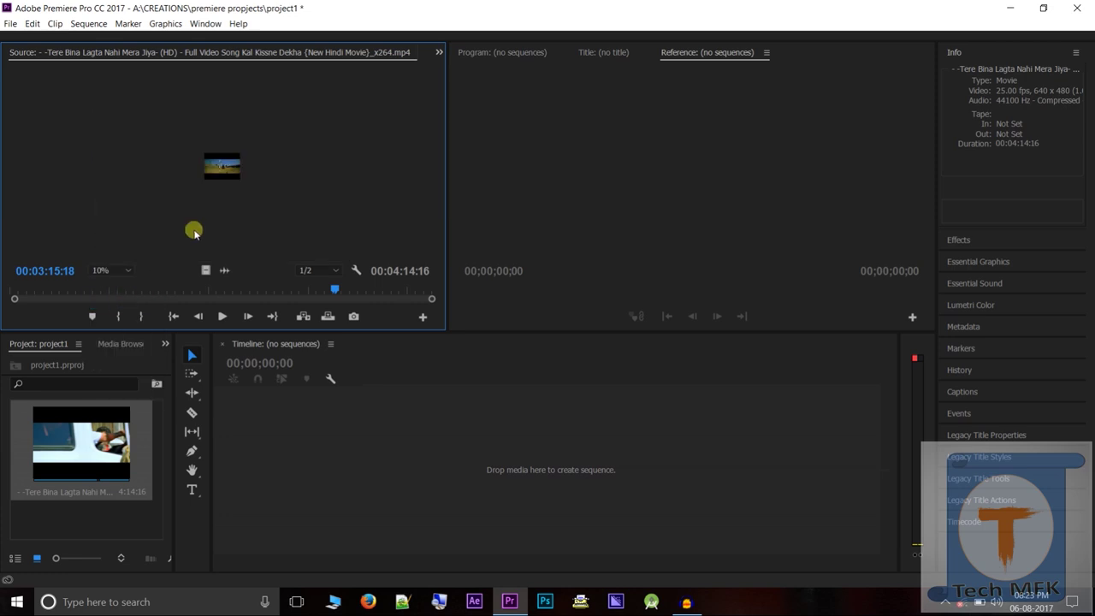
{"action": "left_click", "coordinate": [129, 272]}
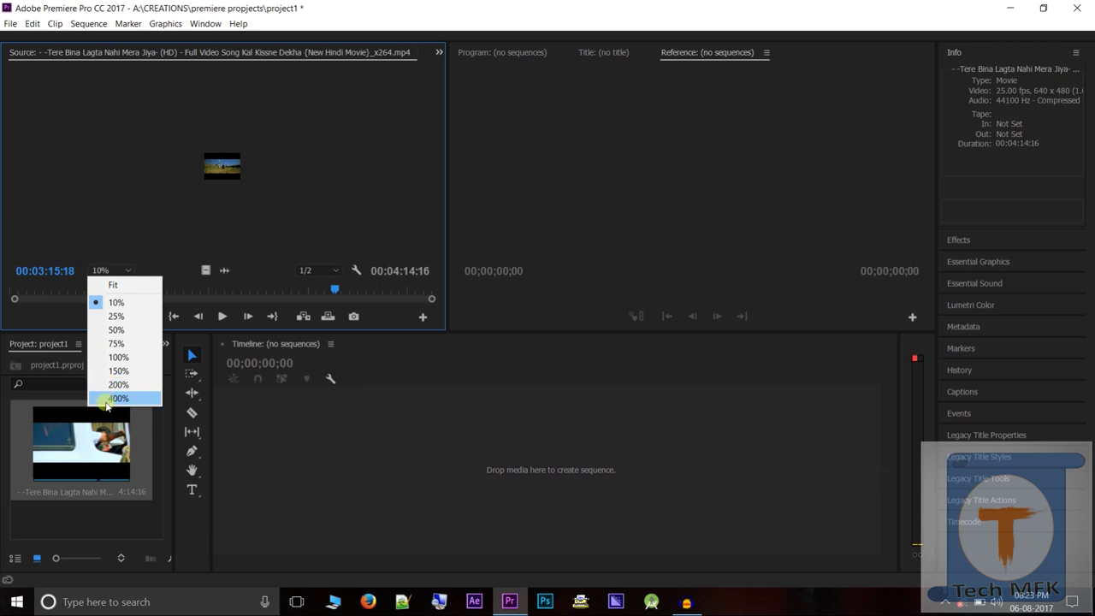
{"action": "left_click", "coordinate": [111, 399]}
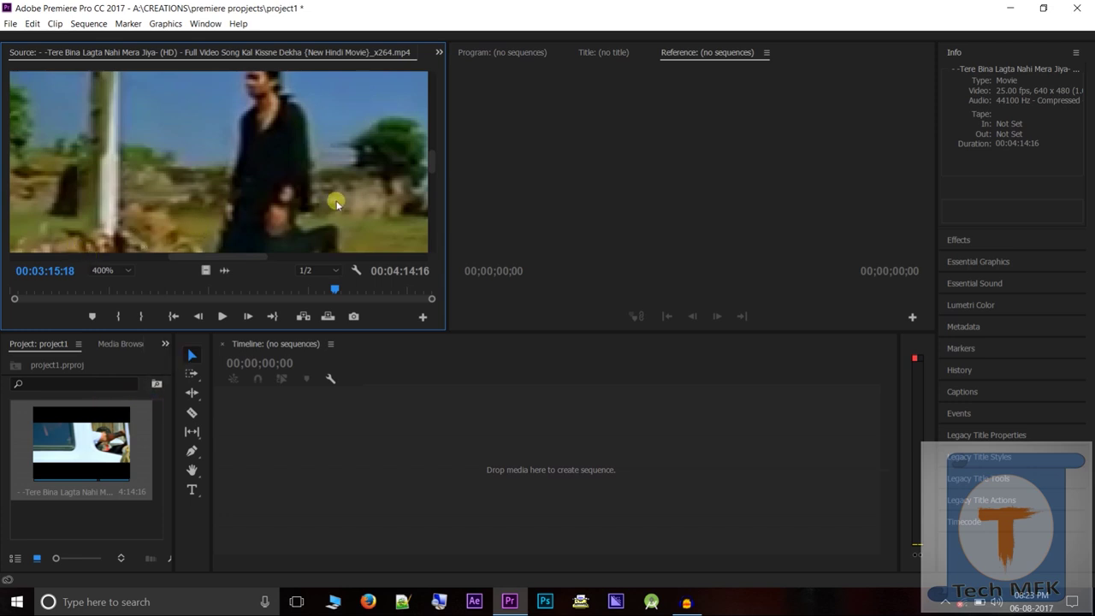
{"action": "left_click", "coordinate": [128, 270]}
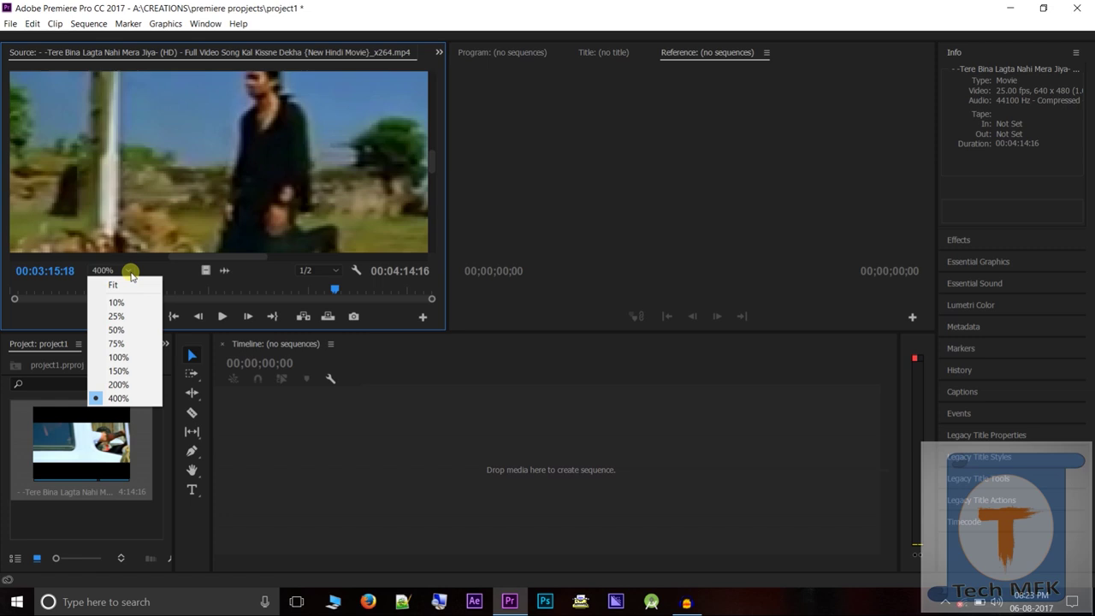
{"action": "left_click", "coordinate": [113, 285]}
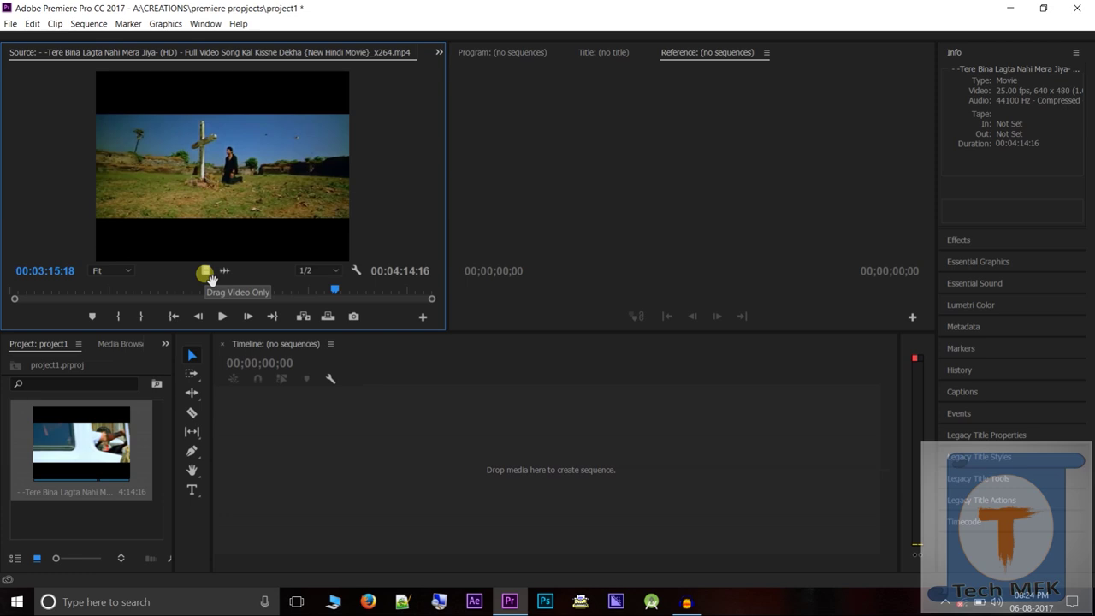
Step: Build a sequence from the song's video only, scrub it, then delete the V1 clip
{"action": "left_click_drag", "start_coordinate": [211, 279], "coordinate": [242, 461]}
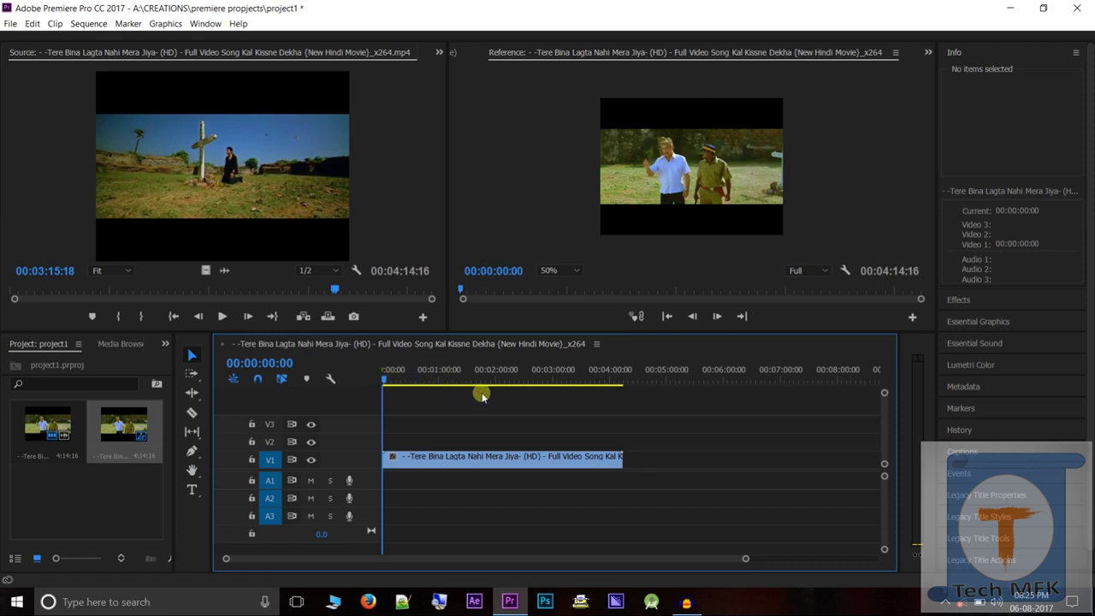
{"action": "left_click_drag", "start_coordinate": [384, 372], "coordinate": [577, 420]}
{"action": "left_click_drag", "start_coordinate": [414, 372], "coordinate": [379, 435]}
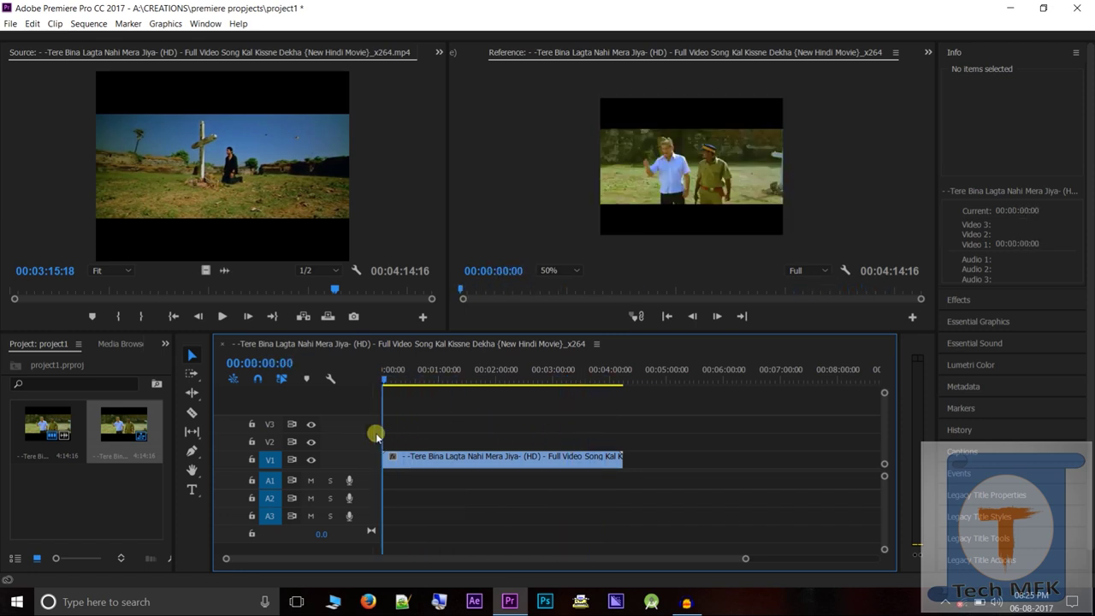
{"action": "left_click", "coordinate": [512, 462]}
{"action": "key", "text": "Delete"}
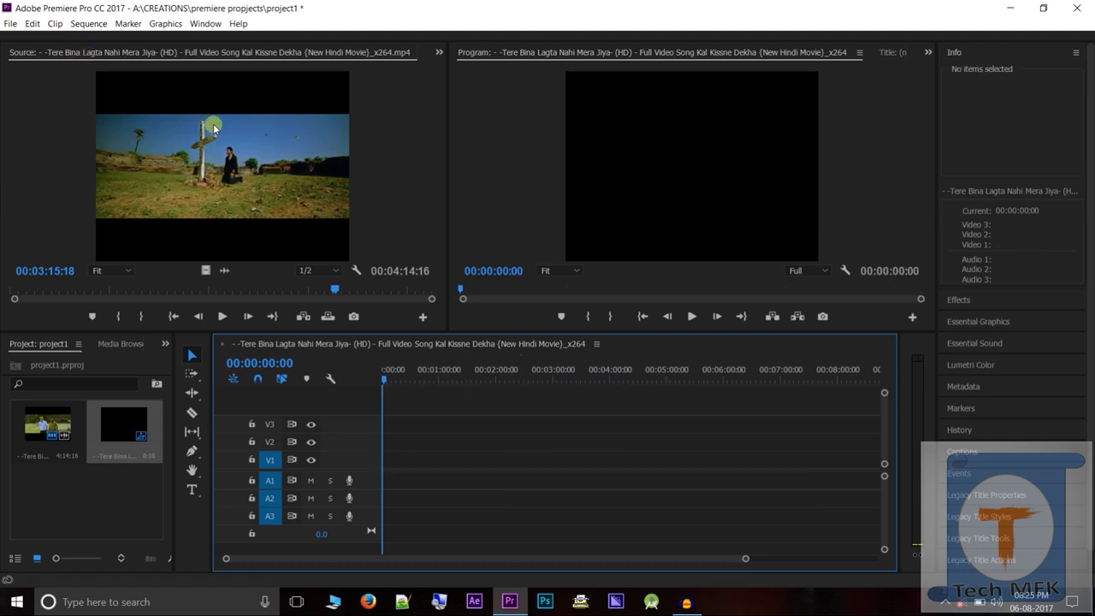
{"action": "left_click", "coordinate": [227, 274]}
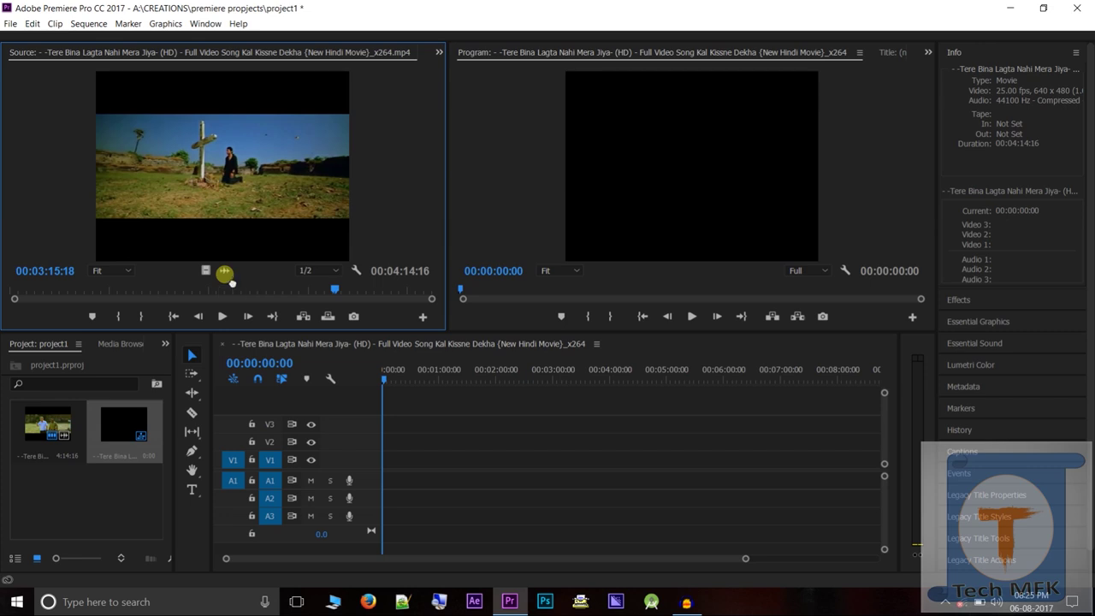
{"action": "left_click_drag", "start_coordinate": [224, 273], "coordinate": [389, 480]}
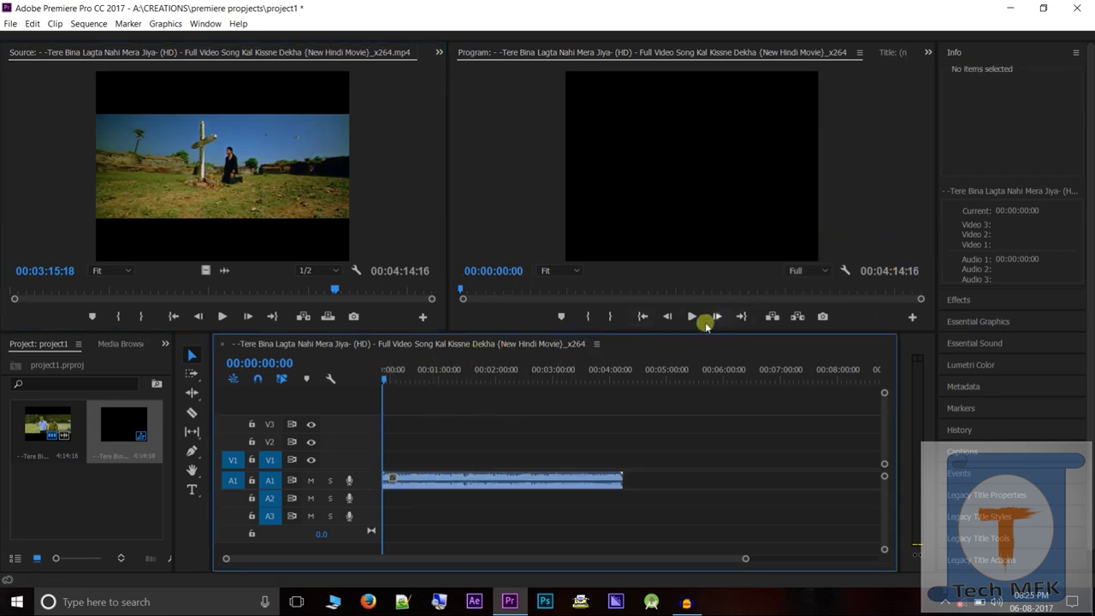
{"action": "left_click", "coordinate": [694, 317]}
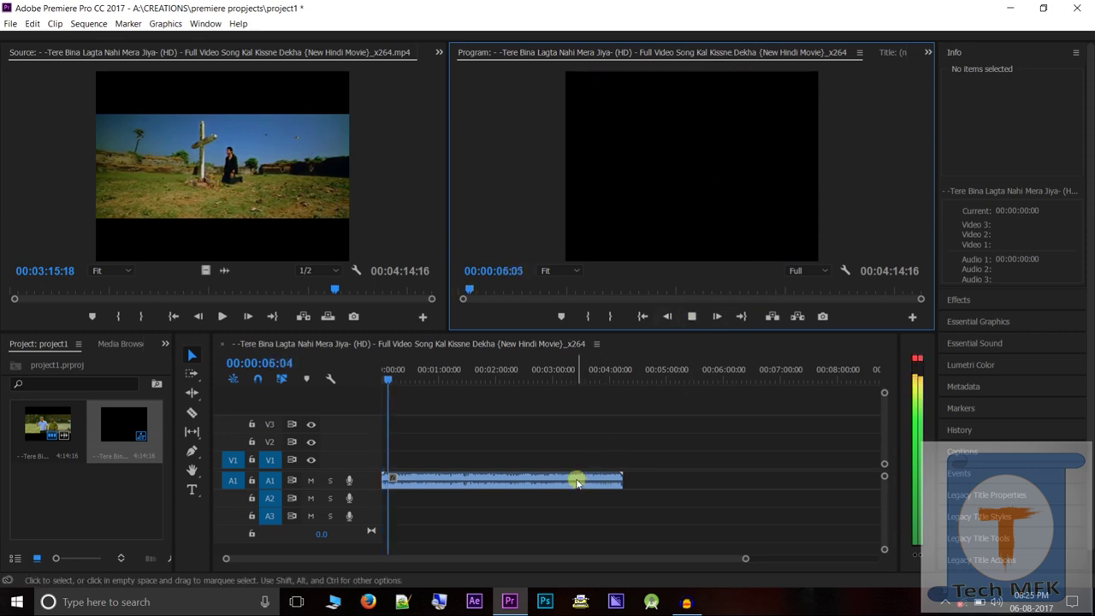
{"action": "left_click", "coordinate": [694, 317]}
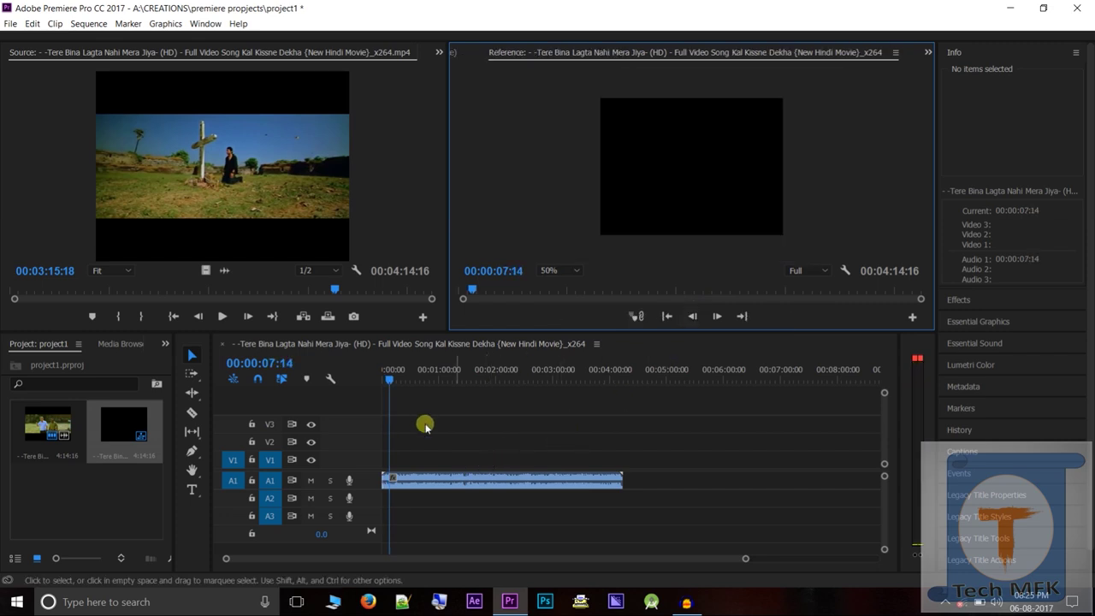
{"action": "left_click", "coordinate": [428, 483]}
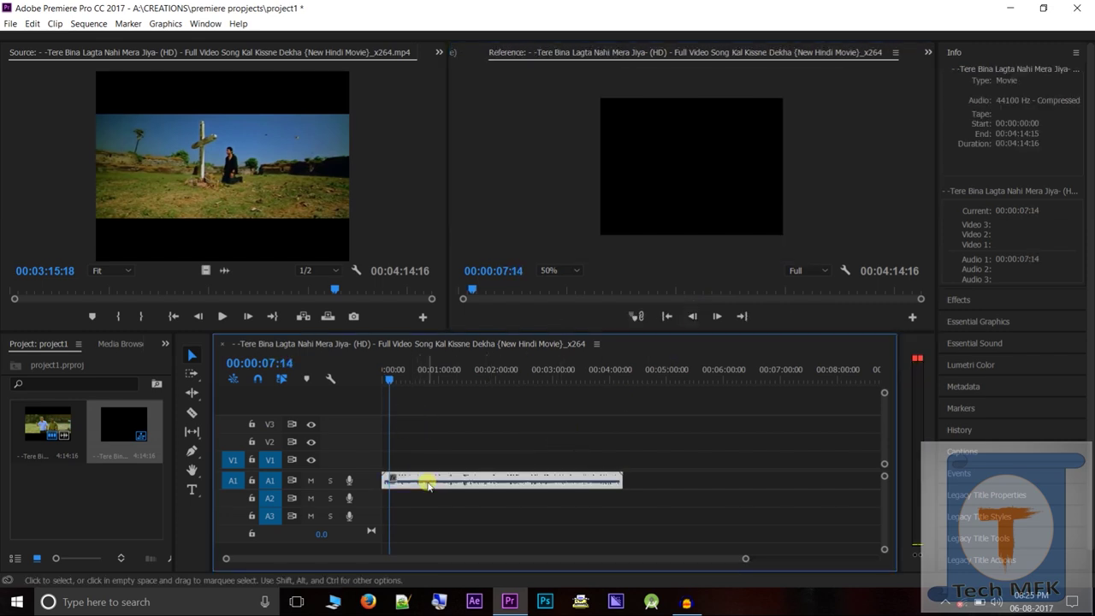
{"action": "key", "text": "Delete"}
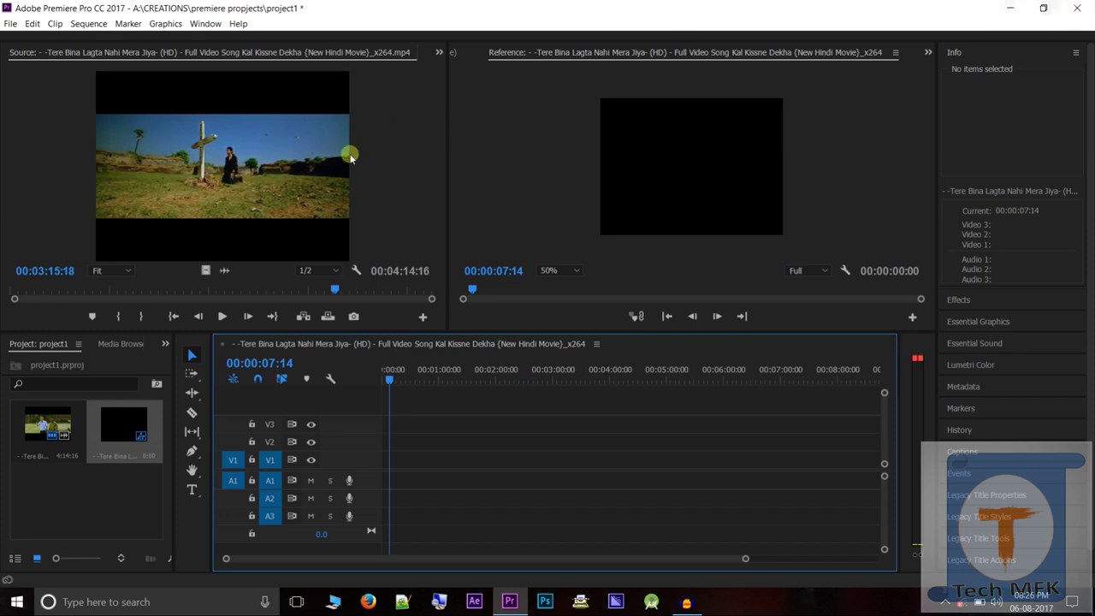
{"action": "left_click", "coordinate": [202, 161]}
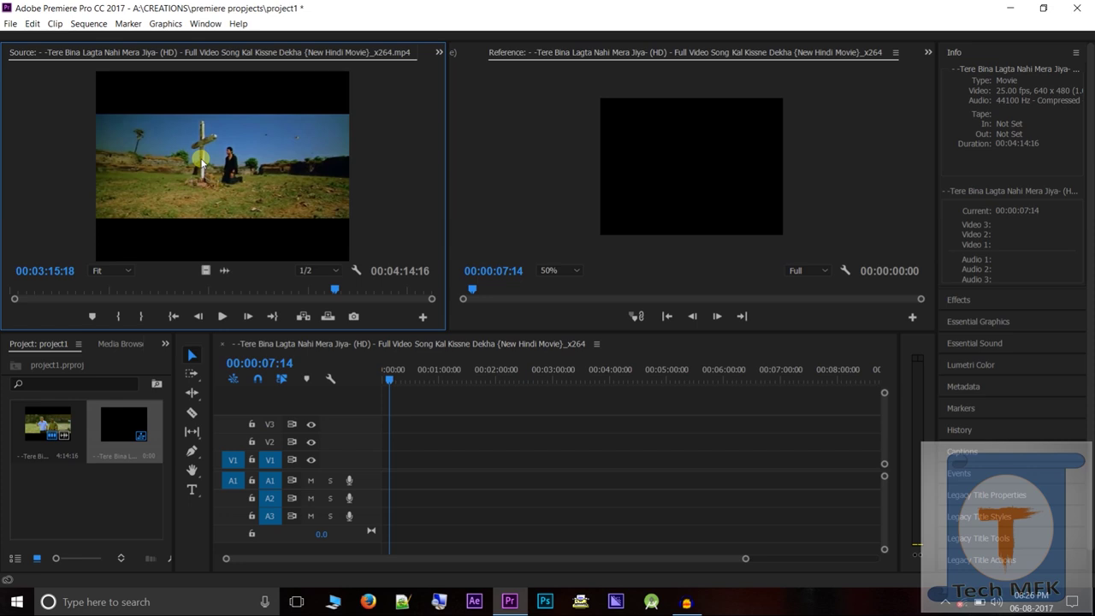
{"action": "left_click_drag", "start_coordinate": [202, 160], "coordinate": [385, 485]}
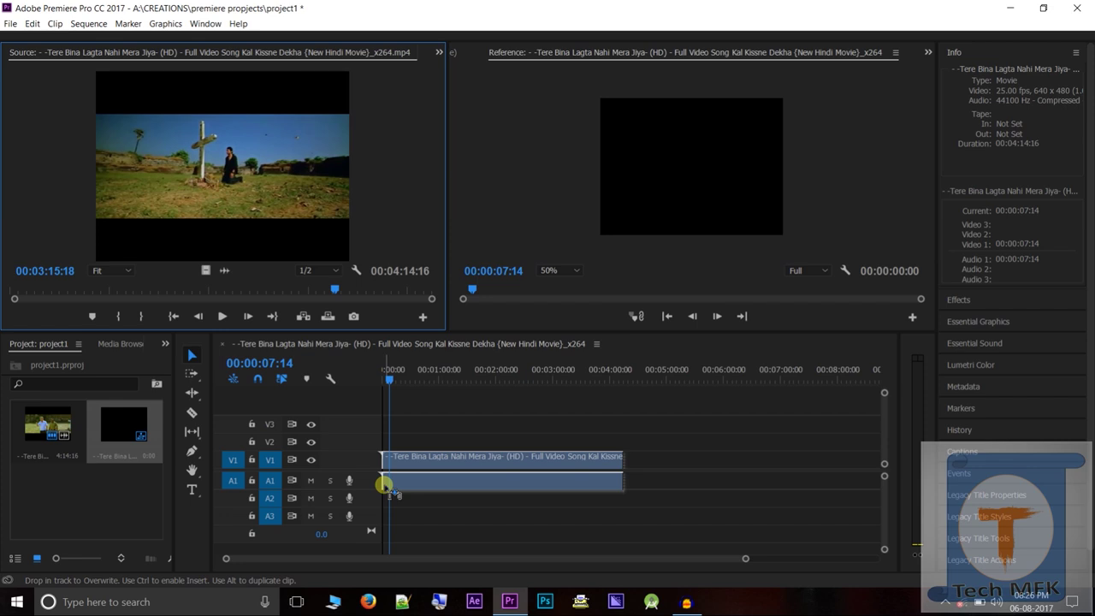
Step: Drop the song clip onto V1/A1 at 00:00:00:00 and toggle its selection
{"action": "left_click_drag", "start_coordinate": [385, 485], "coordinate": [385, 485]}
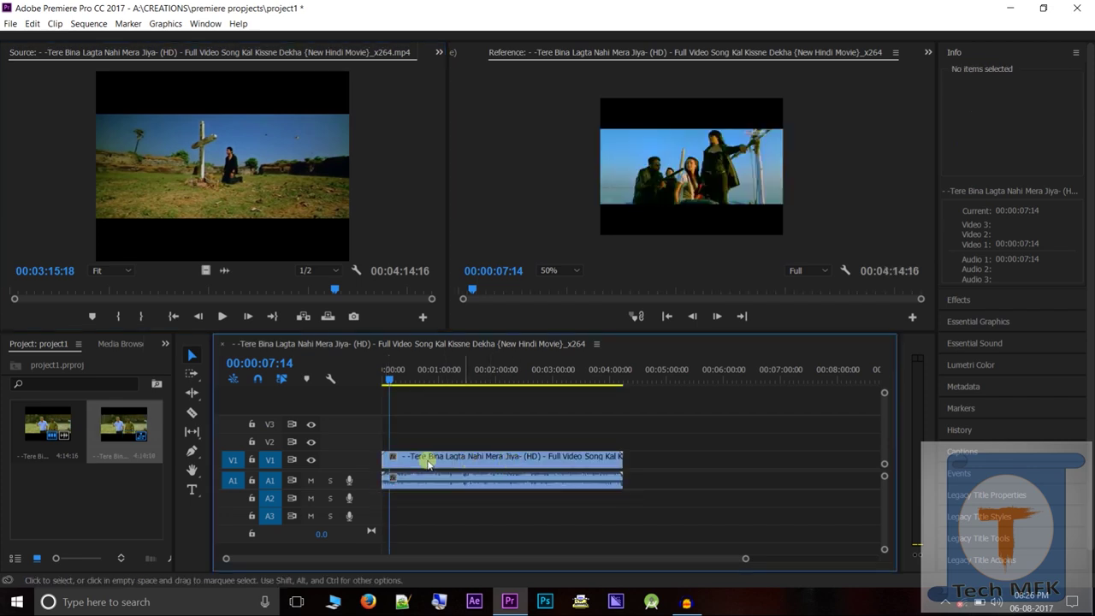
{"action": "left_click", "coordinate": [389, 375]}
{"action": "left_click_drag", "start_coordinate": [414, 387], "coordinate": [367, 442]}
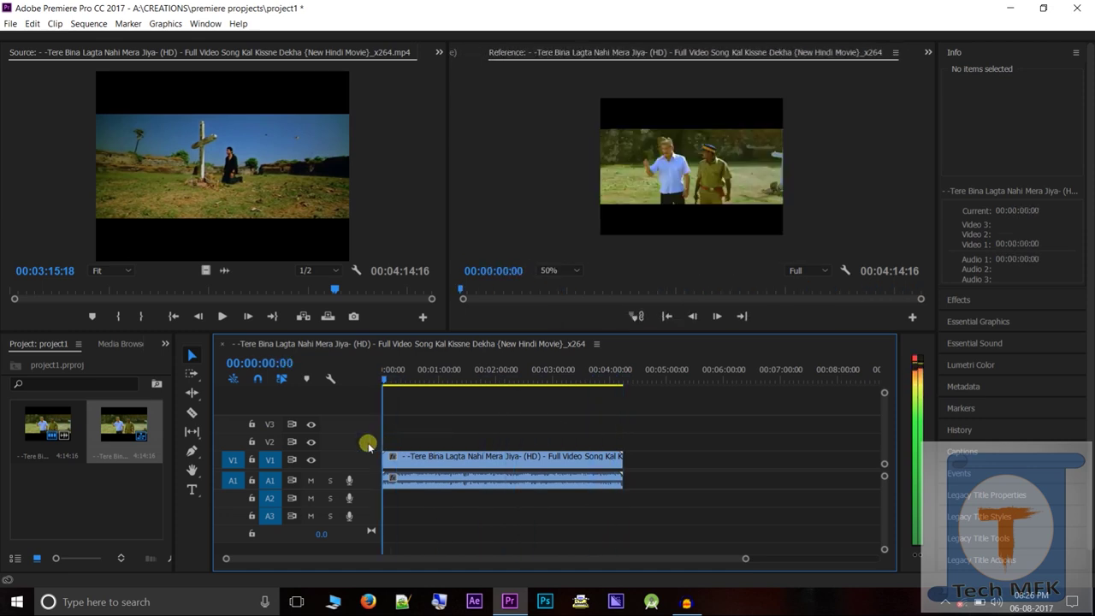
{"action": "left_click", "coordinate": [520, 460]}
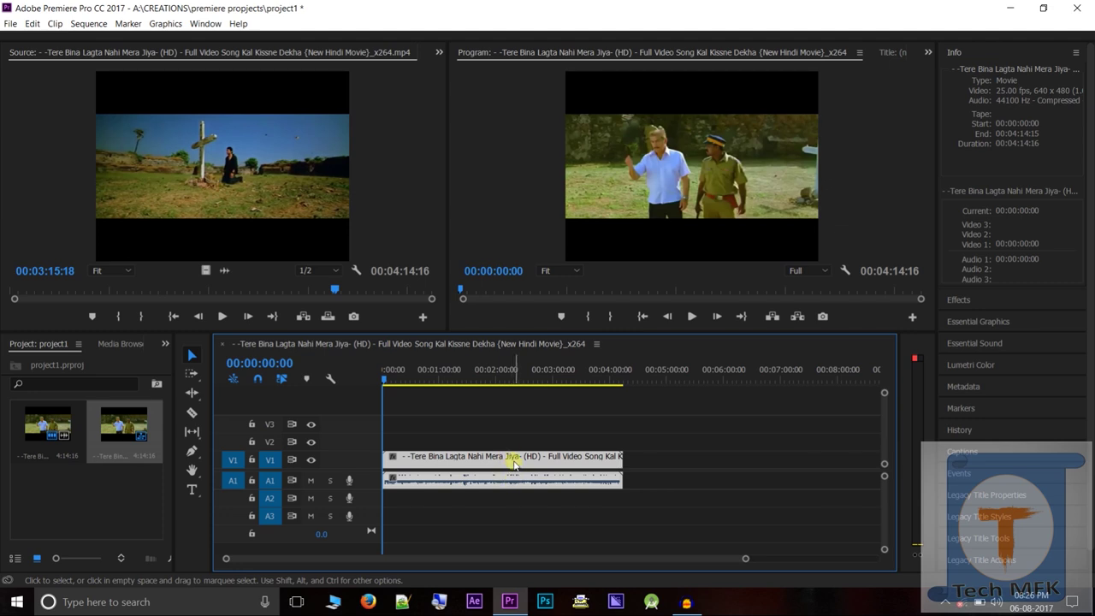
{"action": "left_click", "coordinate": [518, 460]}
{"action": "left_click", "coordinate": [726, 443]}
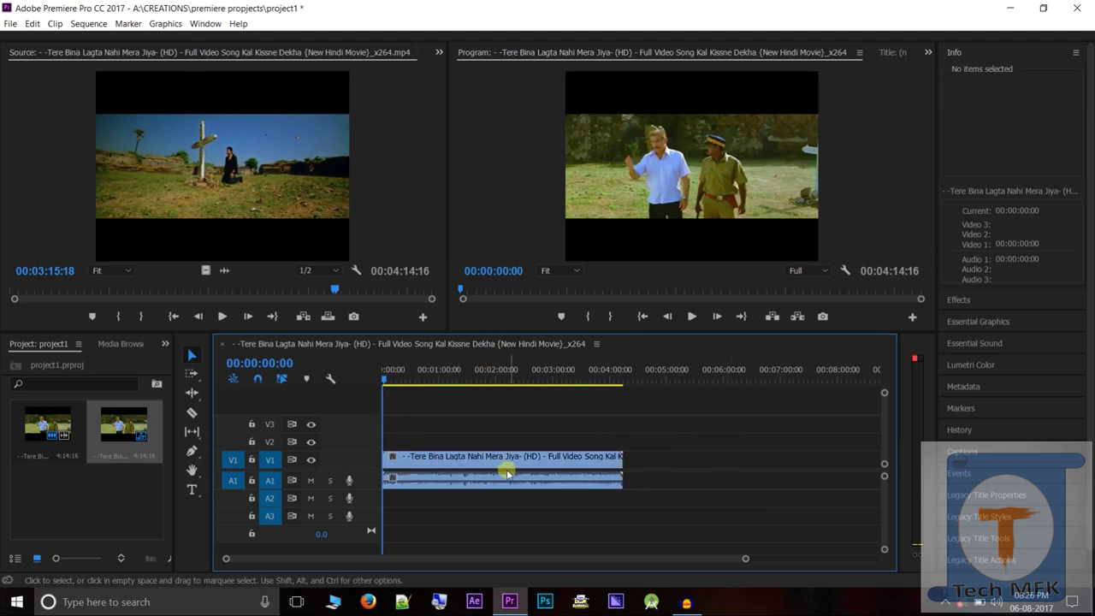
{"action": "left_click", "coordinate": [473, 468]}
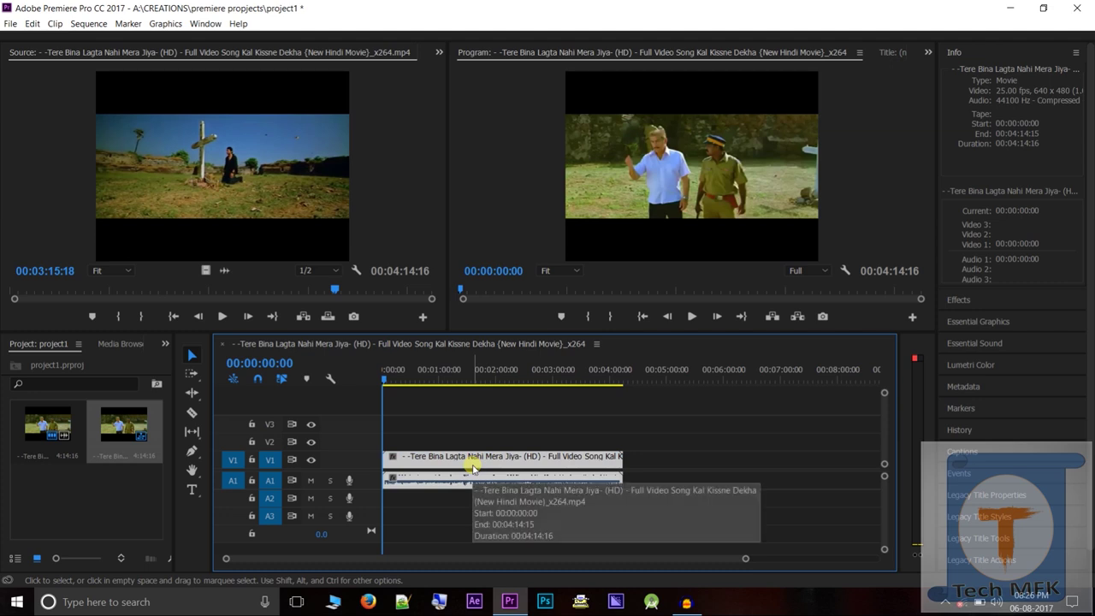
{"action": "left_click", "coordinate": [764, 450]}
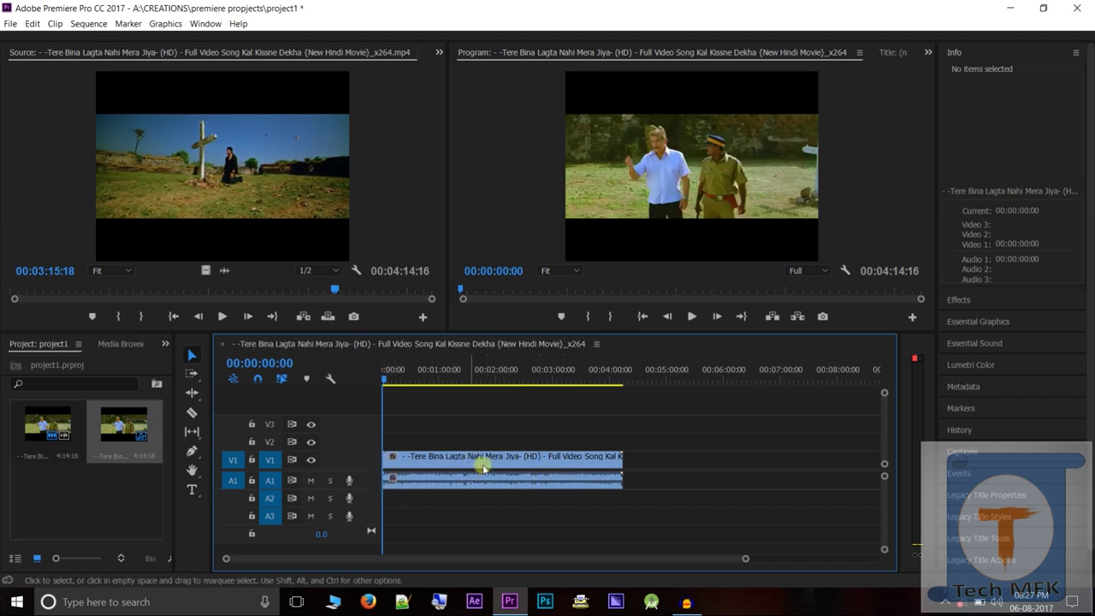
{"action": "left_click", "coordinate": [560, 464]}
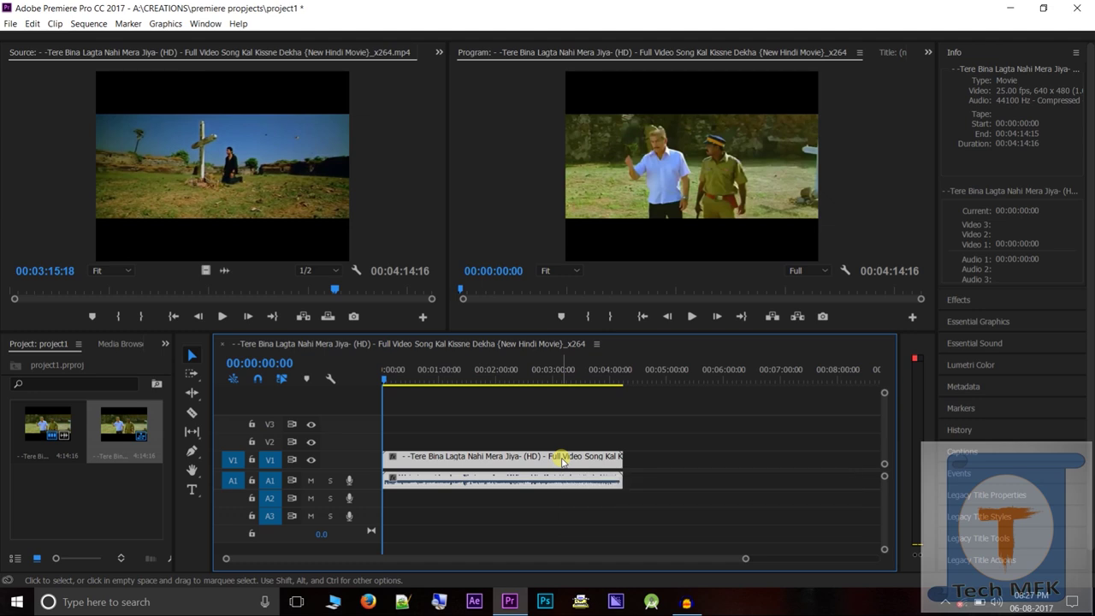
Step: Unlink the song clip's video from its audio and select each part separately
{"action": "right_click", "coordinate": [562, 461]}
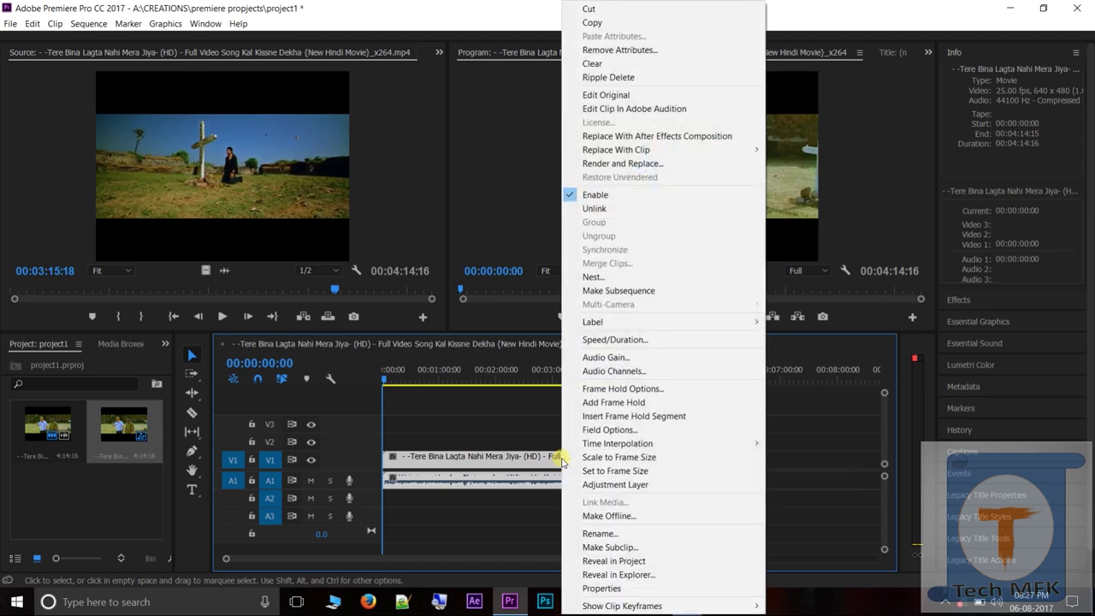
{"action": "left_click", "coordinate": [645, 212]}
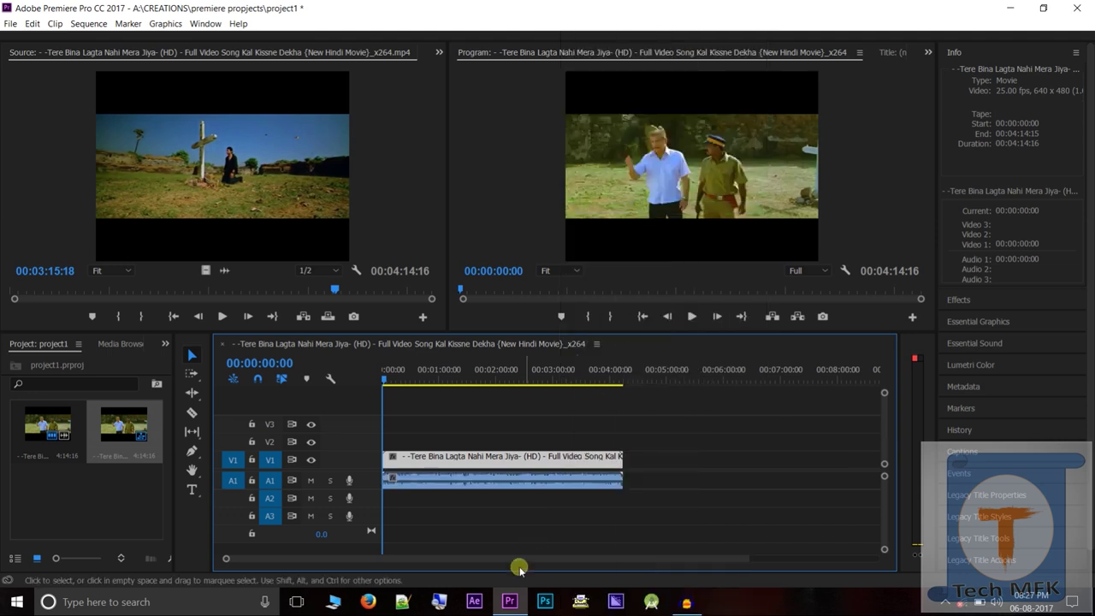
{"action": "left_click", "coordinate": [647, 483]}
{"action": "left_click", "coordinate": [611, 480]}
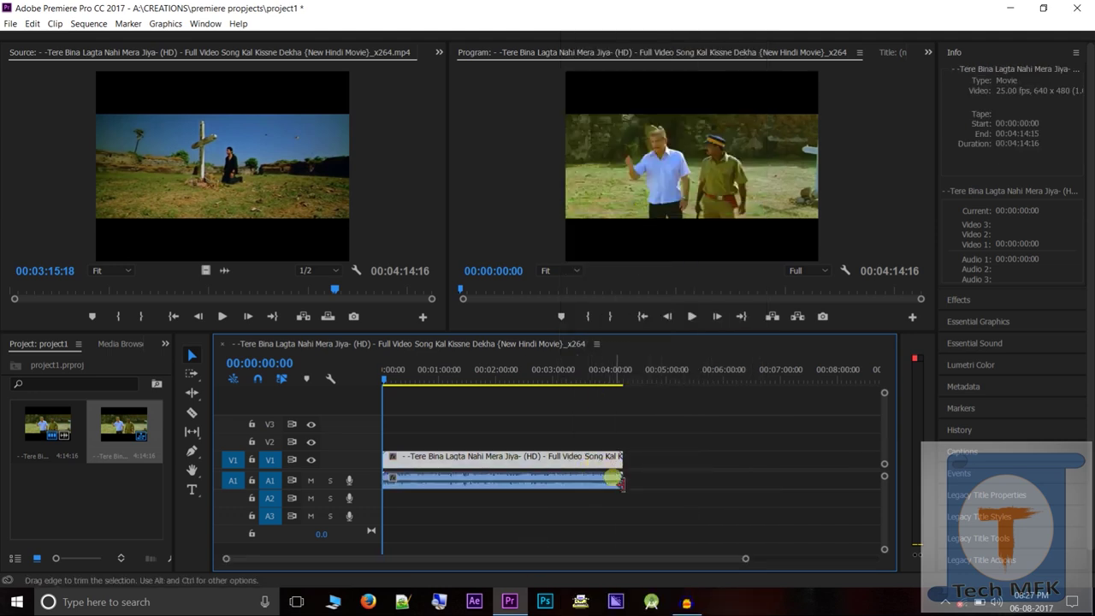
{"action": "left_click", "coordinate": [603, 459]}
{"action": "left_click", "coordinate": [599, 478]}
{"action": "left_click", "coordinate": [596, 459]}
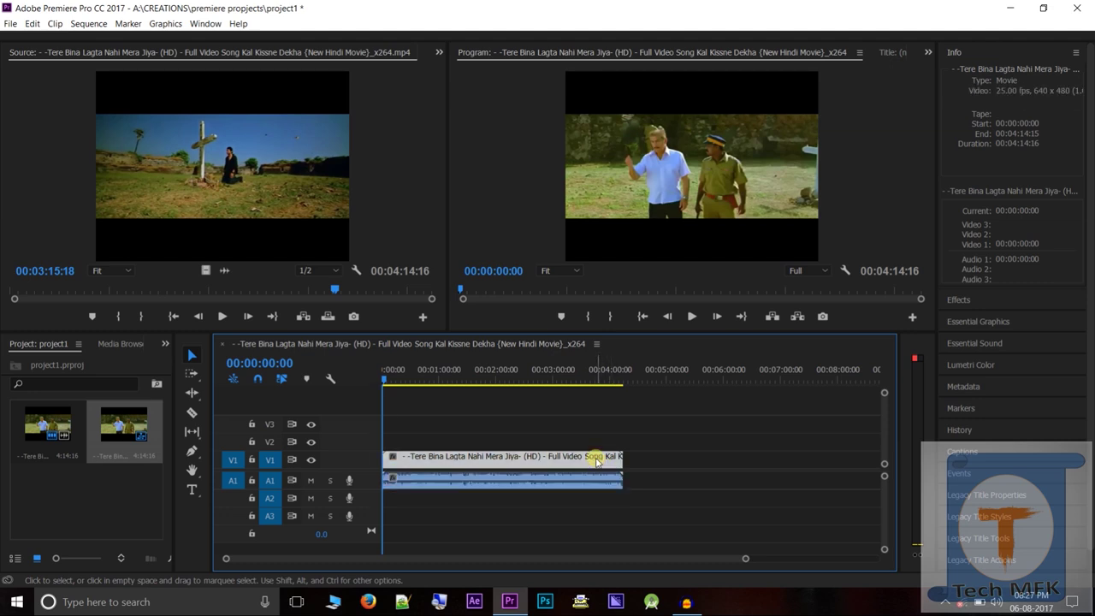
Step: Move the video and audio apart, delete and restore the video, then return it to 00:00
{"action": "left_click_drag", "start_coordinate": [597, 460], "coordinate": [854, 460]}
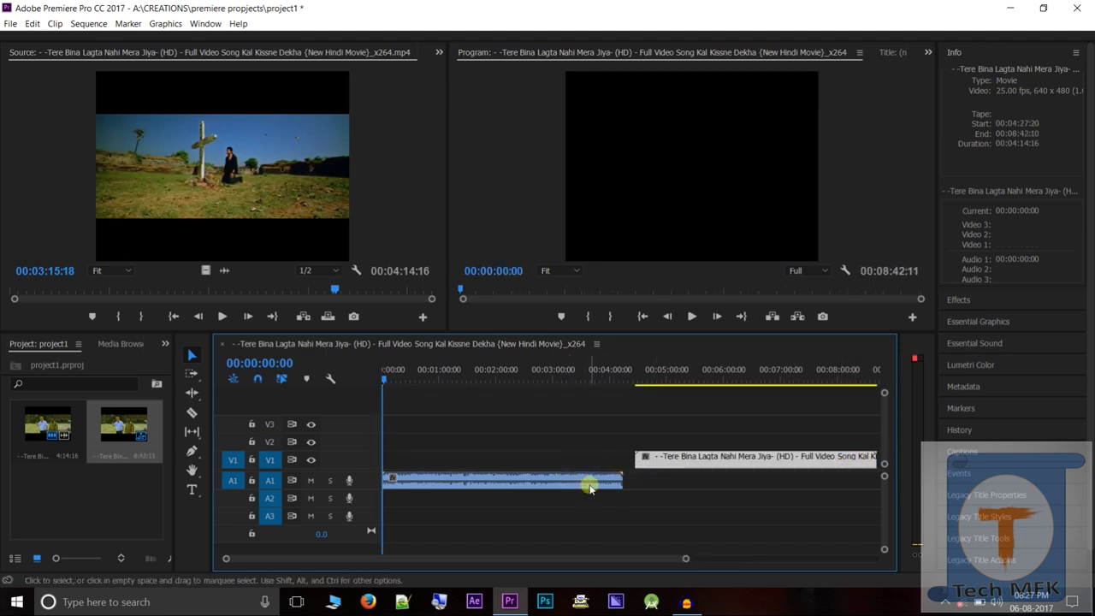
{"action": "mouse_move", "coordinate": [590, 484]}
{"action": "left_mouse_down"}
{"action": "mouse_move", "coordinate": [676, 504]}
{"action": "mouse_move", "coordinate": [685, 489]}
{"action": "mouse_move", "coordinate": [656, 477]}
{"action": "mouse_move", "coordinate": [575, 478]}
{"action": "left_mouse_up"}
{"action": "mouse_move", "coordinate": [691, 457]}
{"action": "left_mouse_down"}
{"action": "mouse_move", "coordinate": [570, 457]}
{"action": "mouse_move", "coordinate": [563, 467]}
{"action": "mouse_move", "coordinate": [684, 460]}
{"action": "left_mouse_up"}
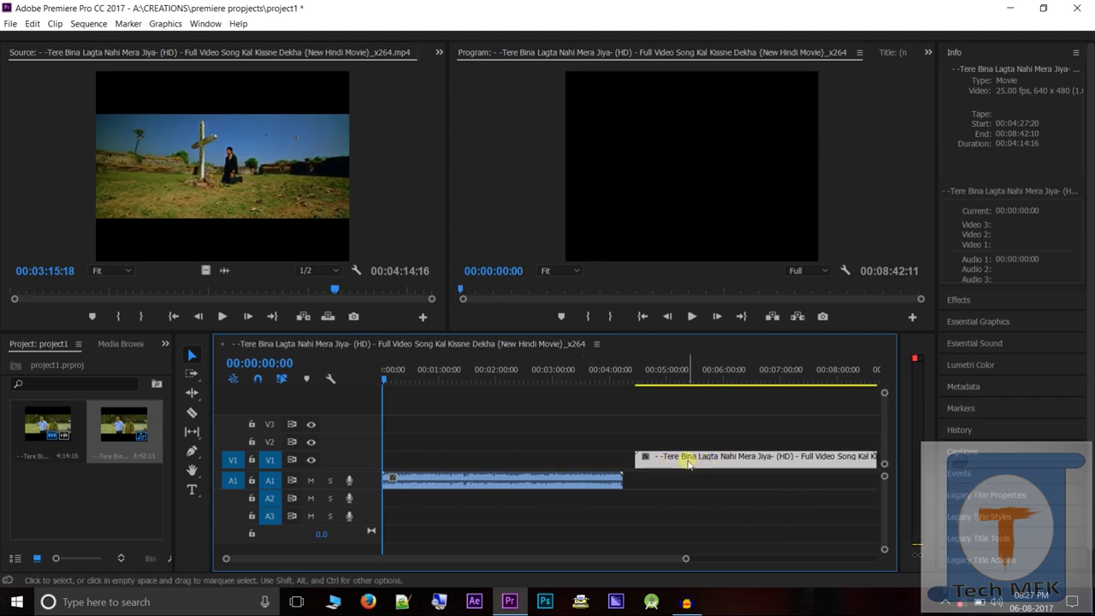
{"action": "key", "text": "Delete"}
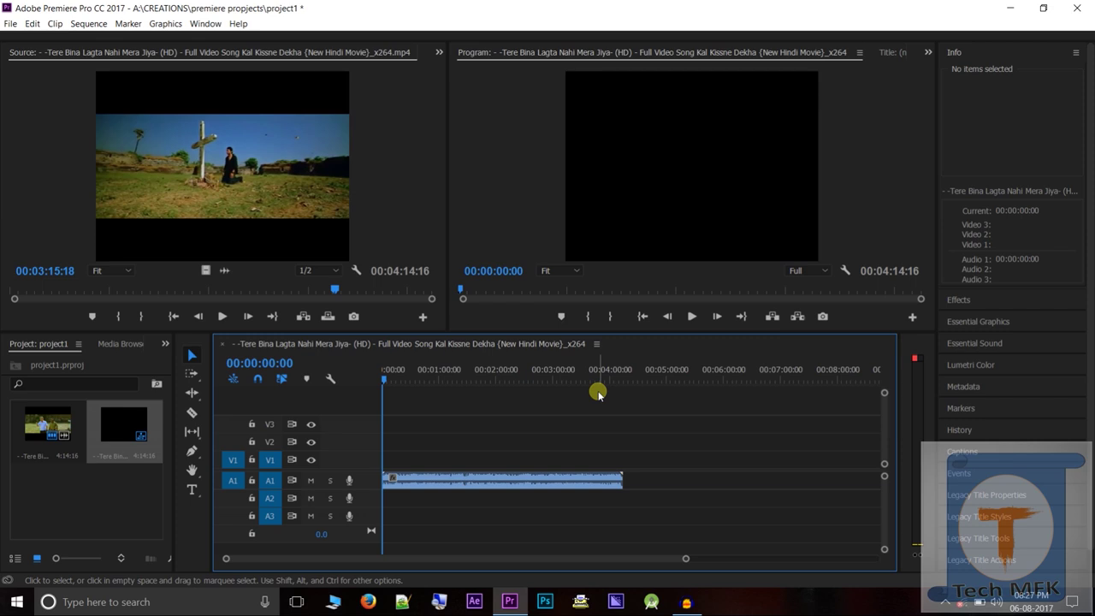
{"action": "key", "text": "ctrl+z"}
{"action": "left_click_drag", "start_coordinate": [677, 457], "coordinate": [421, 474]}
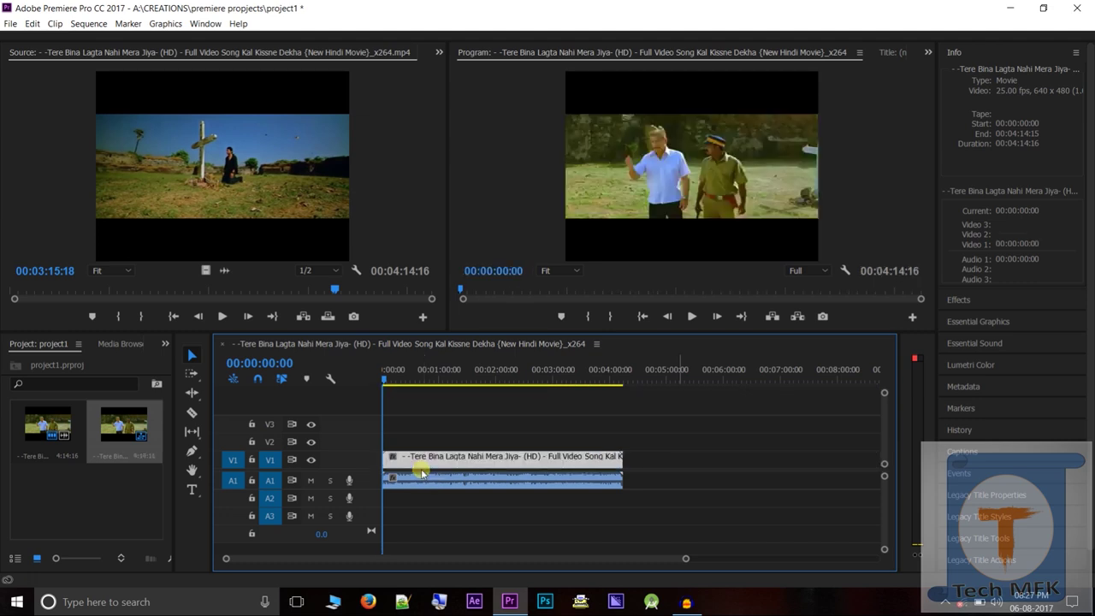
{"action": "left_click", "coordinate": [488, 474]}
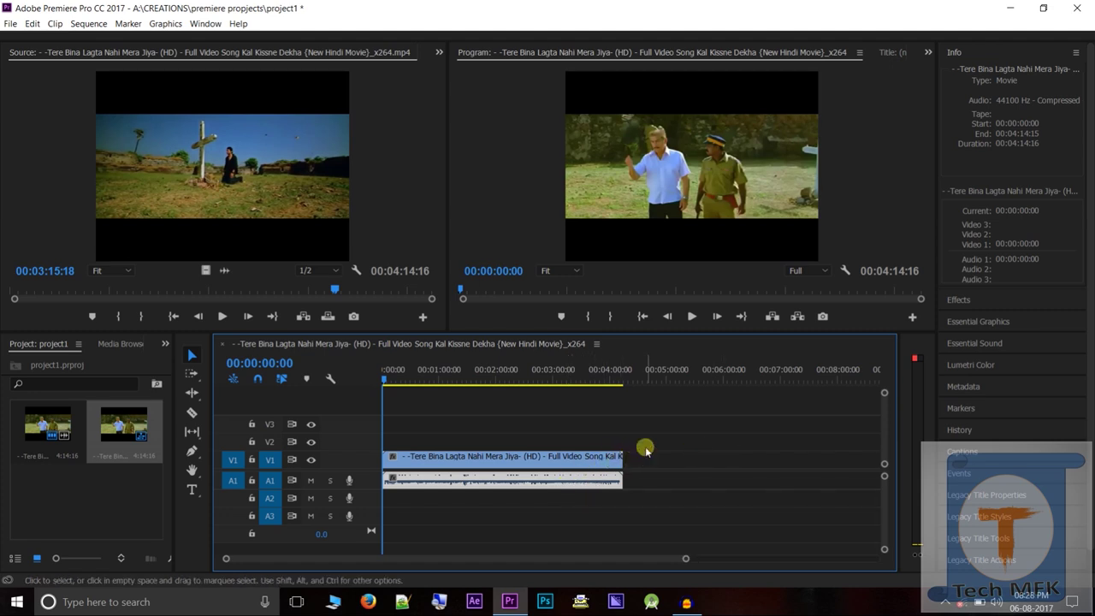
Step: Link the selected song video and audio clips back together
{"action": "left_click", "coordinate": [611, 455]}
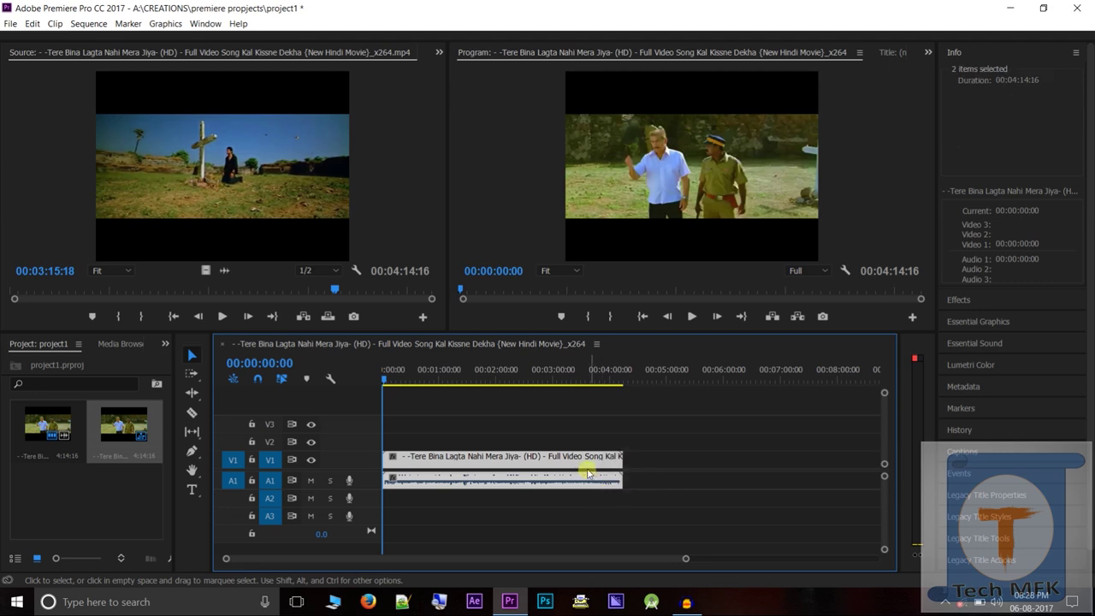
{"action": "right_click", "coordinate": [587, 471]}
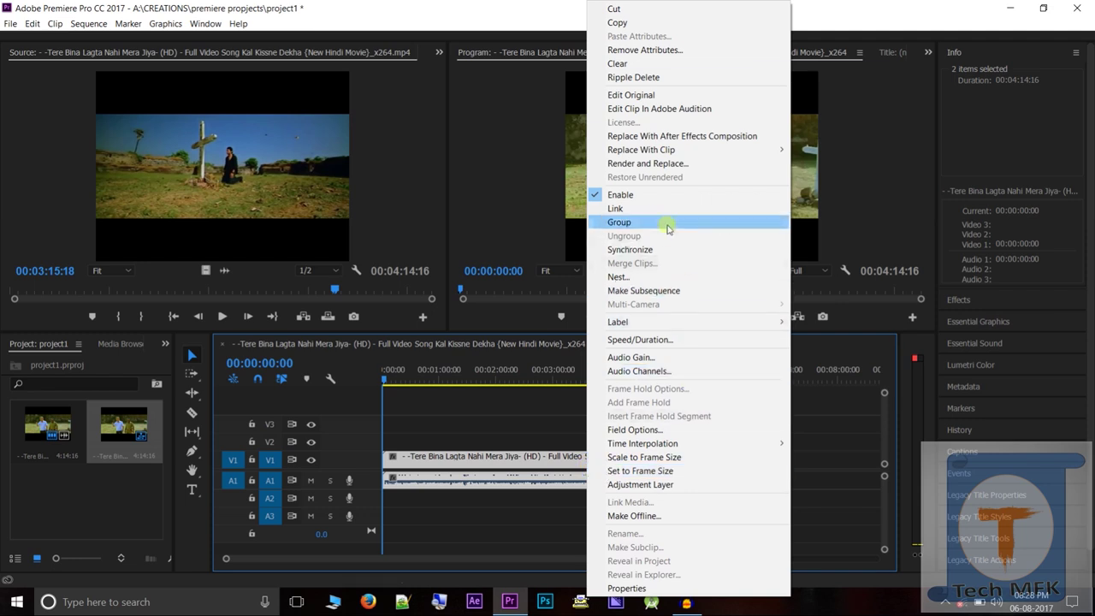
{"action": "left_click", "coordinate": [615, 210]}
Step: Move the linked clip later to about 00:03:32, then delete it from the sequence
{"action": "left_click", "coordinate": [516, 479]}
{"action": "mouse_move", "coordinate": [516, 479]}
{"action": "left_mouse_down"}
{"action": "mouse_move", "coordinate": [710, 476]}
{"action": "mouse_move", "coordinate": [512, 481]}
{"action": "left_mouse_up"}
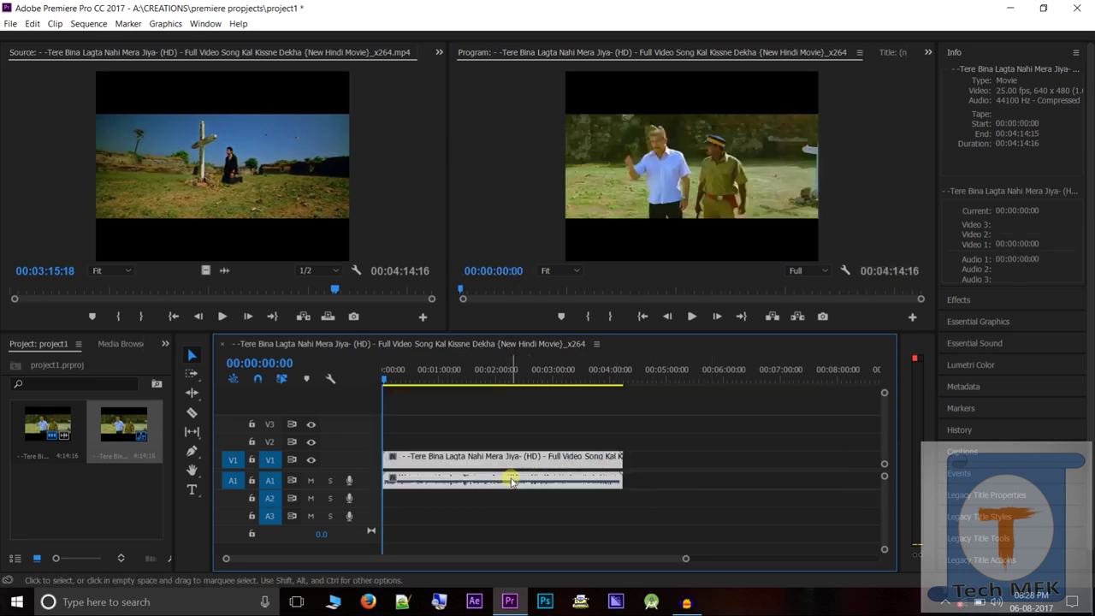
{"action": "key", "text": "Delete"}
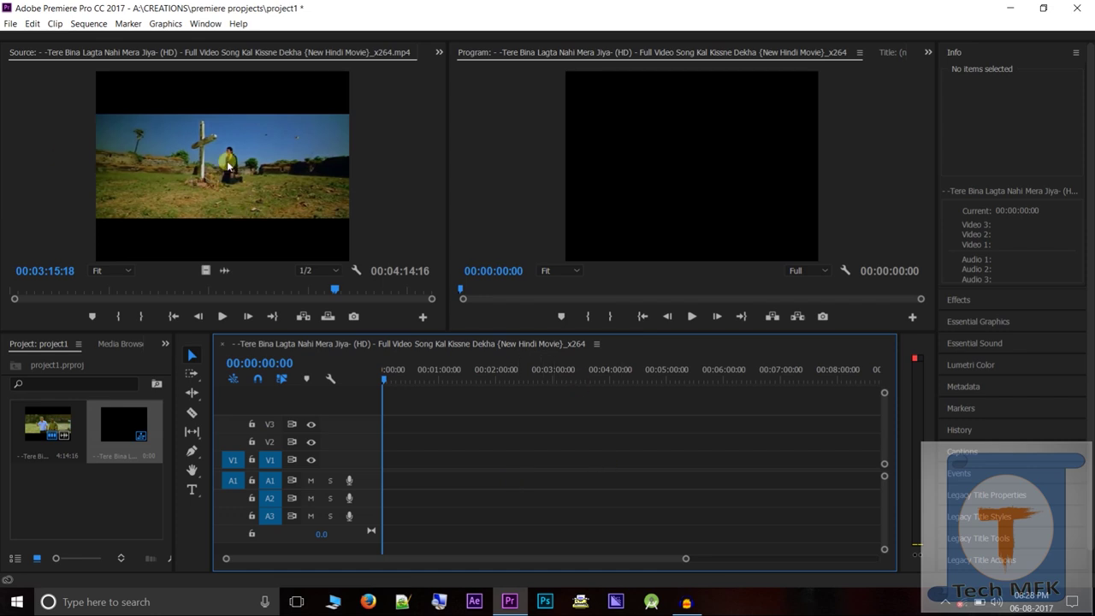
{"action": "left_click_drag", "start_coordinate": [228, 163], "coordinate": [386, 458]}
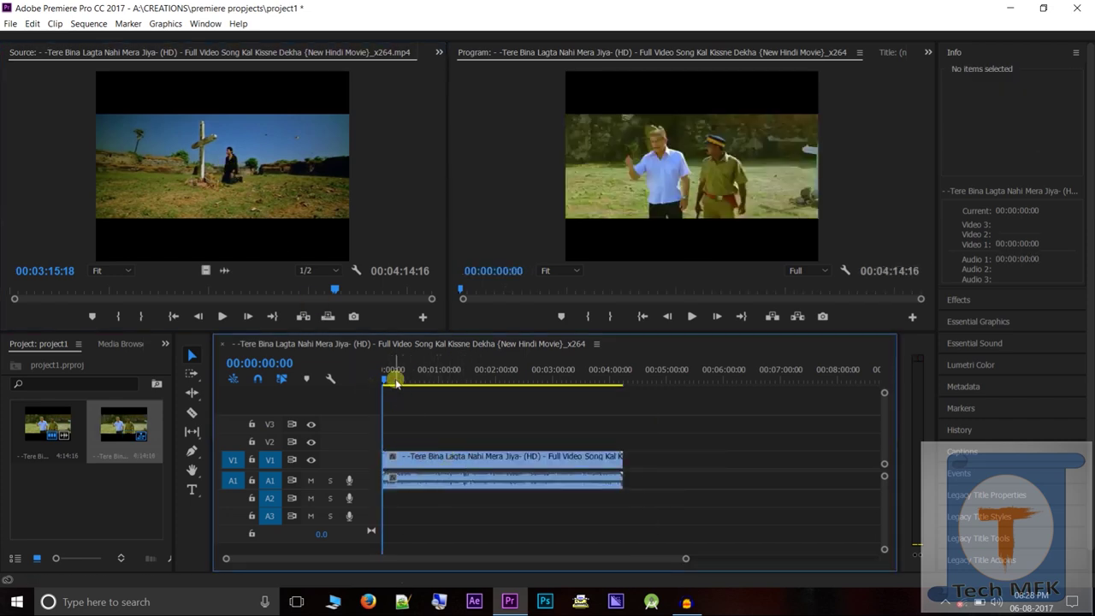
{"action": "left_click_drag", "start_coordinate": [387, 380], "coordinate": [554, 452]}
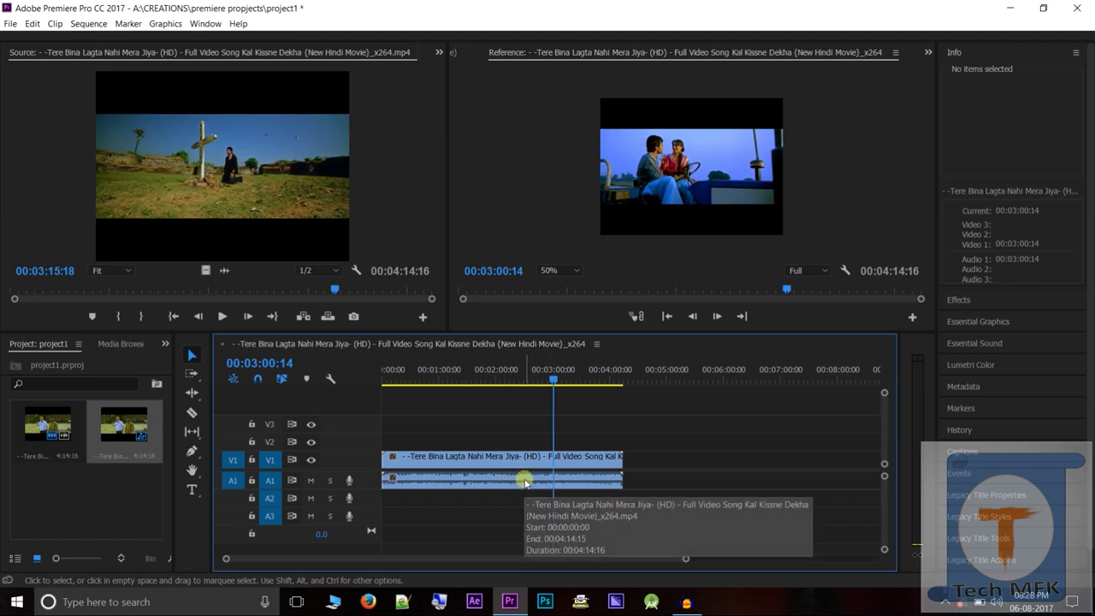
{"action": "left_click", "coordinate": [526, 483]}
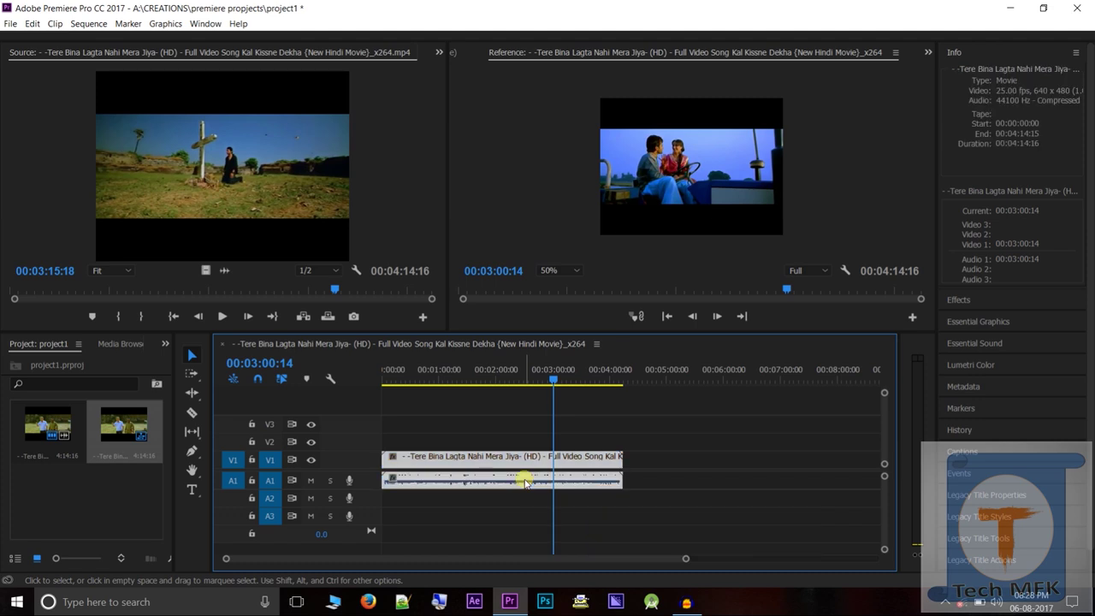
{"action": "key", "text": "Delete"}
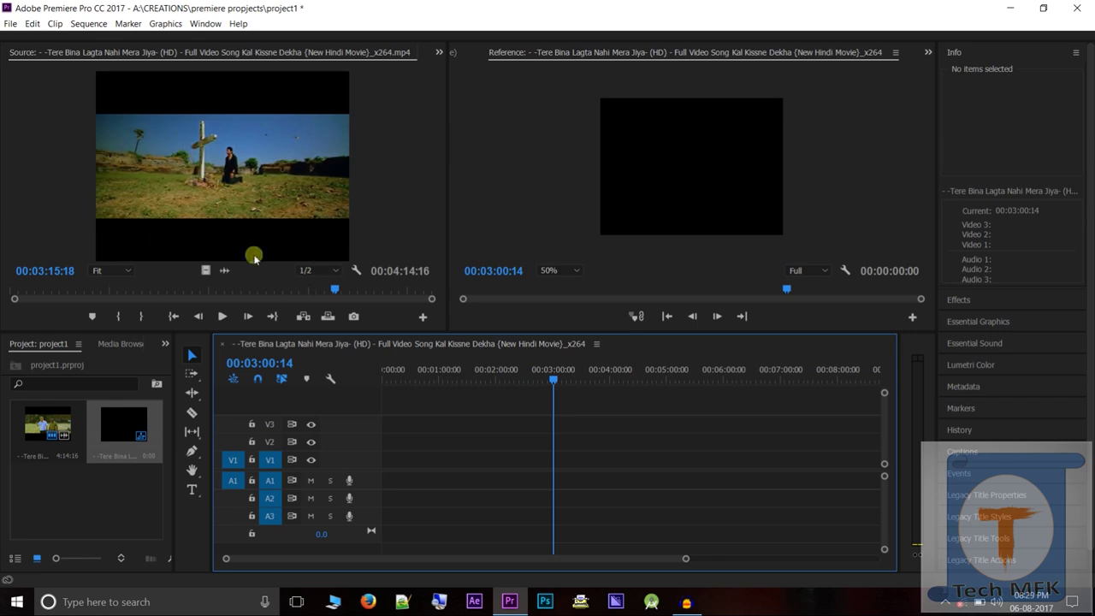
{"action": "left_click", "coordinate": [307, 272]}
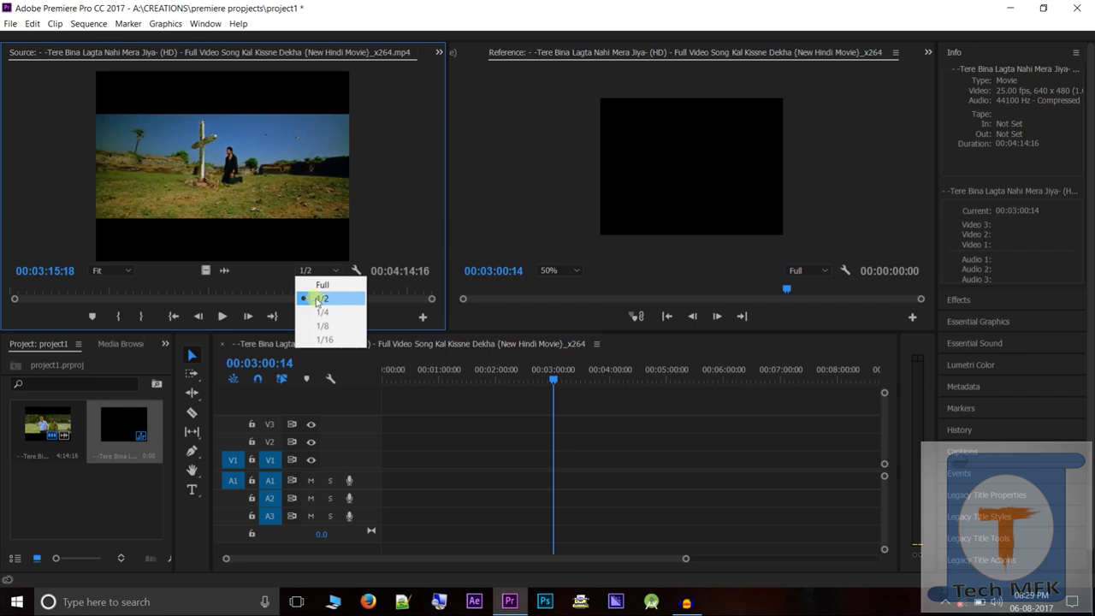
{"action": "left_click", "coordinate": [420, 200]}
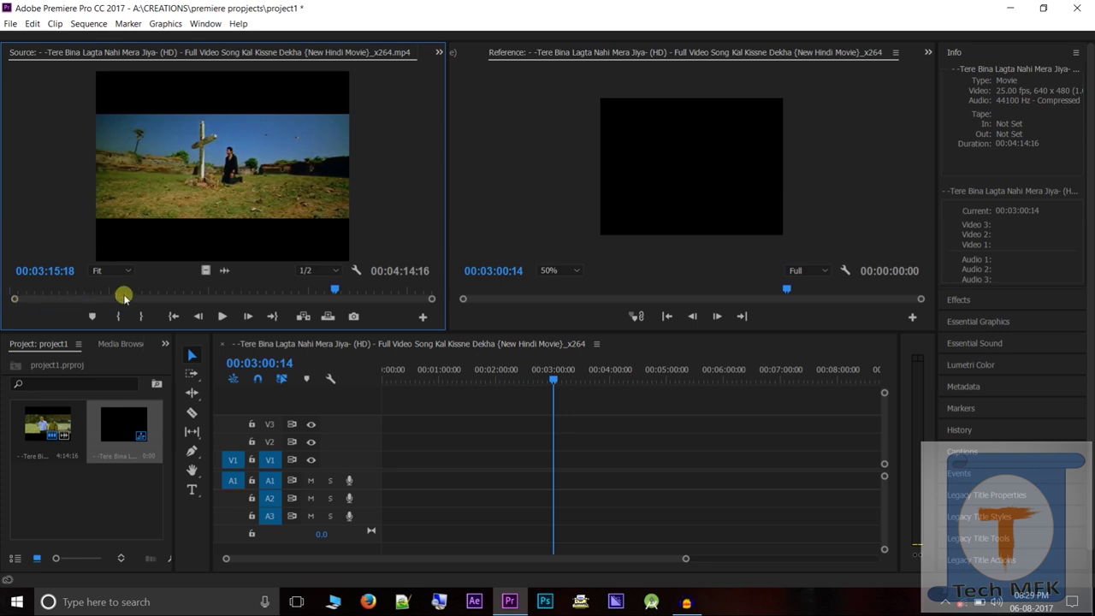
{"action": "left_click_drag", "start_coordinate": [336, 289], "coordinate": [17, 305]}
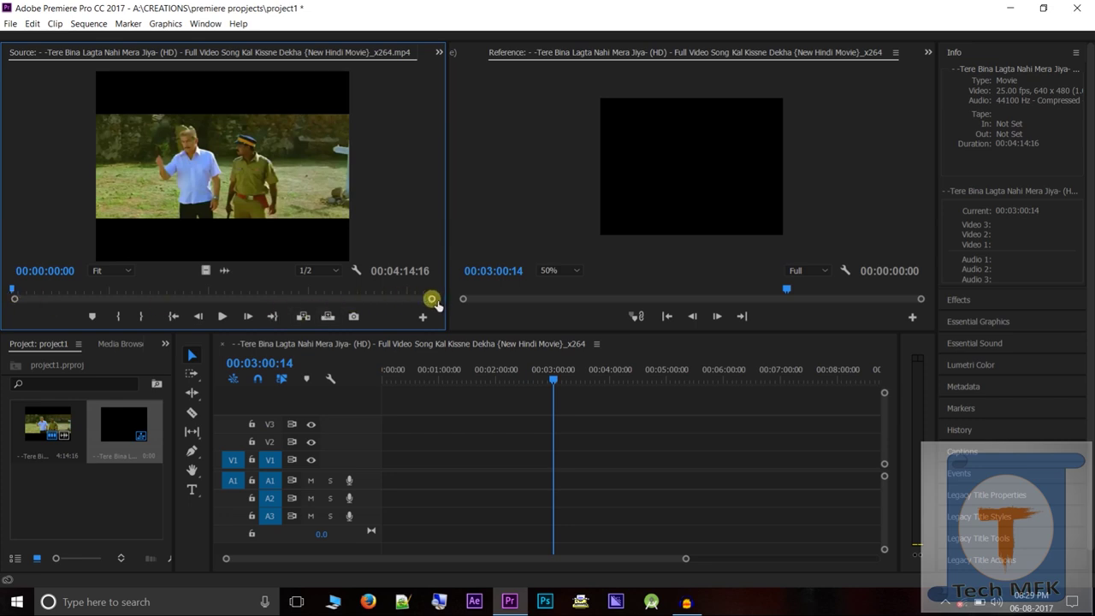
{"action": "left_click_drag", "start_coordinate": [436, 305], "coordinate": [22, 306]}
{"action": "left_click", "coordinate": [41, 295]}
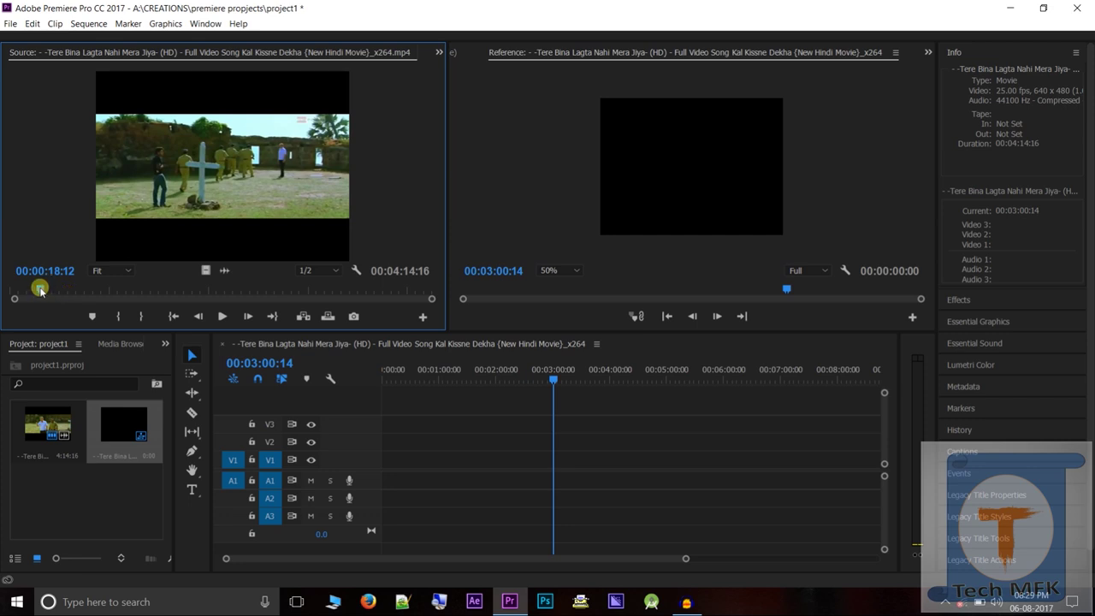
{"action": "left_click_drag", "start_coordinate": [42, 290], "coordinate": [4, 300]}
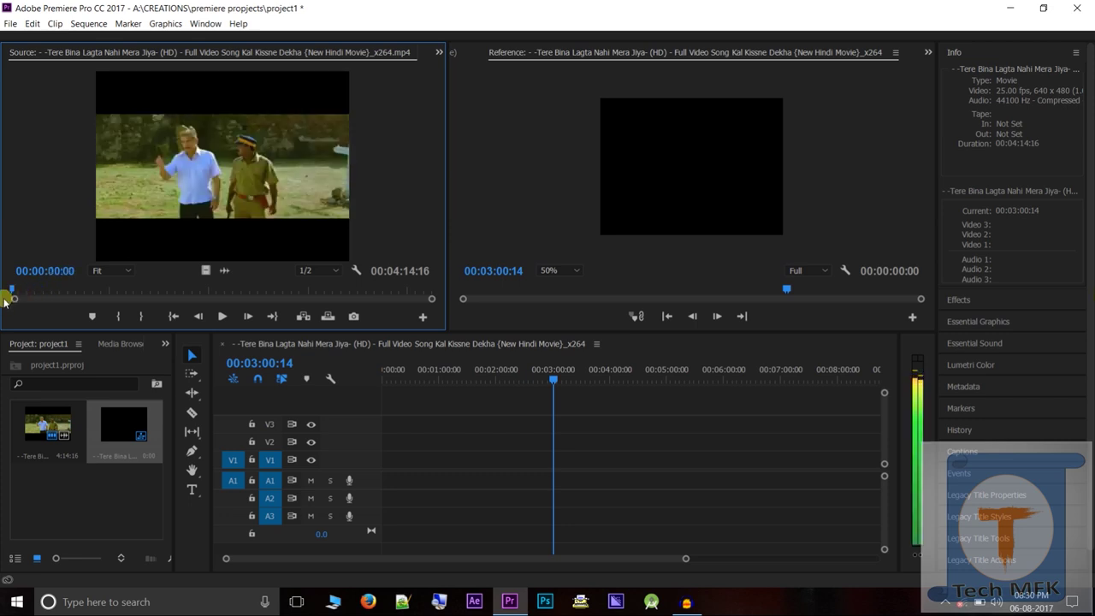
{"action": "left_click", "coordinate": [18, 302]}
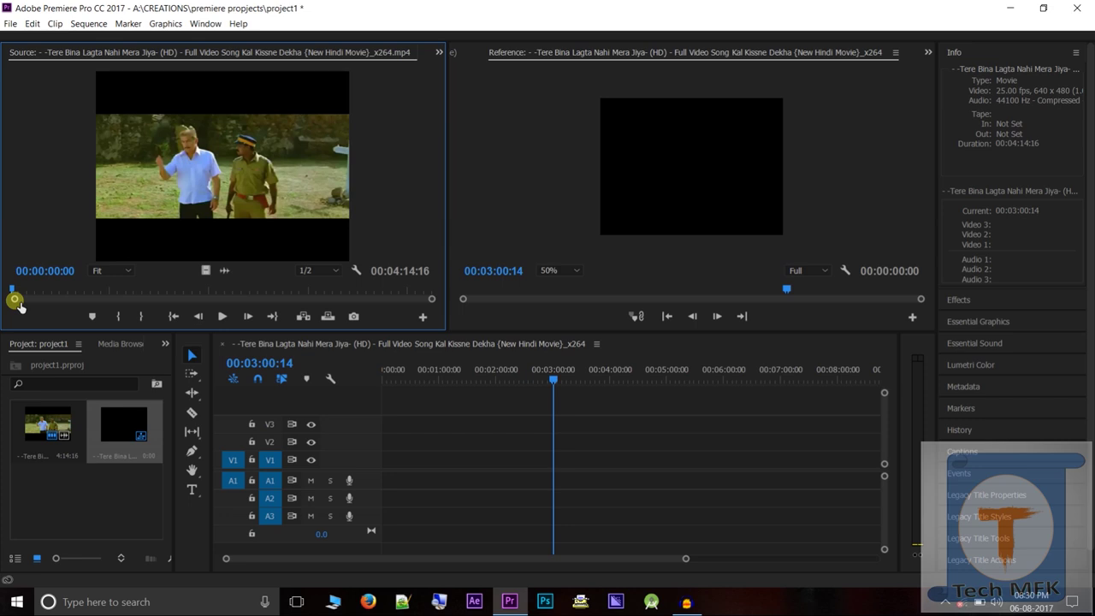
{"action": "left_click_drag", "start_coordinate": [16, 301], "coordinate": [200, 310]}
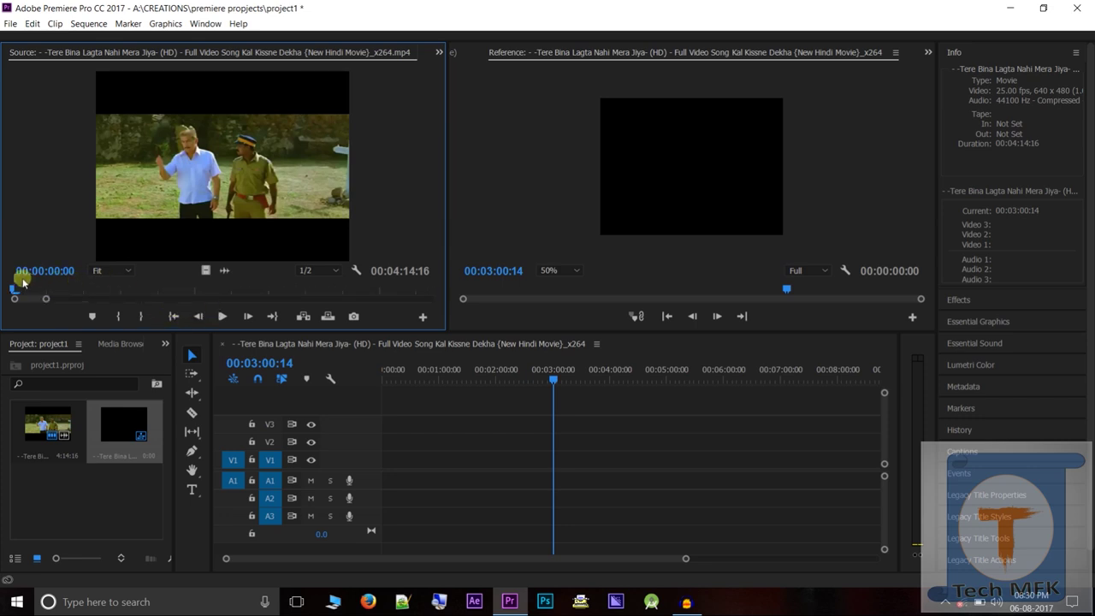
{"action": "left_click_drag", "start_coordinate": [13, 291], "coordinate": [469, 302]}
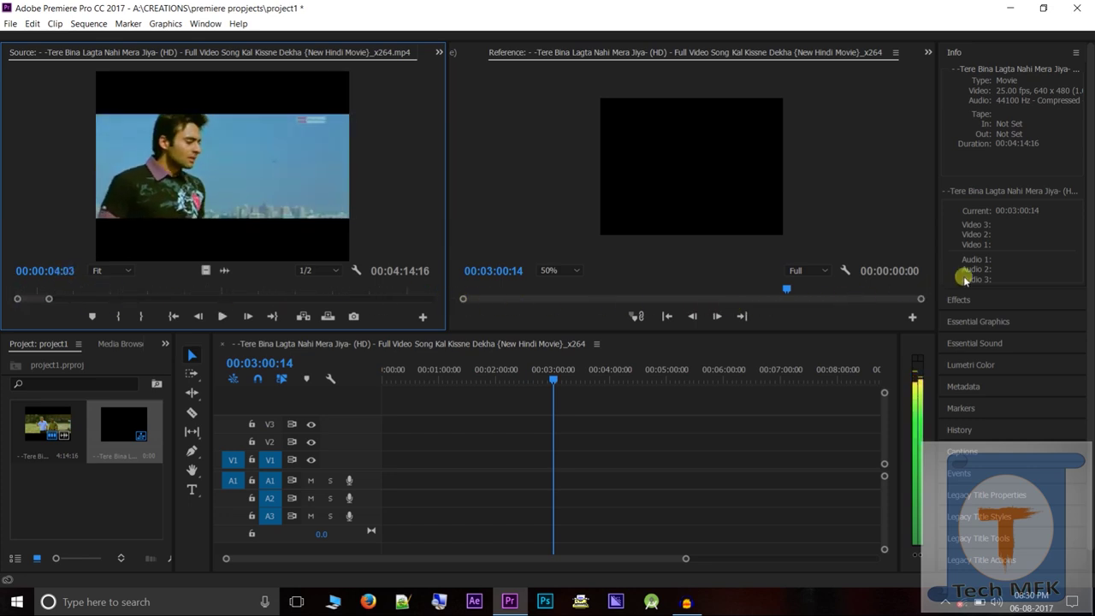
{"action": "left_click", "coordinate": [23, 293]}
{"action": "left_click", "coordinate": [13, 294]}
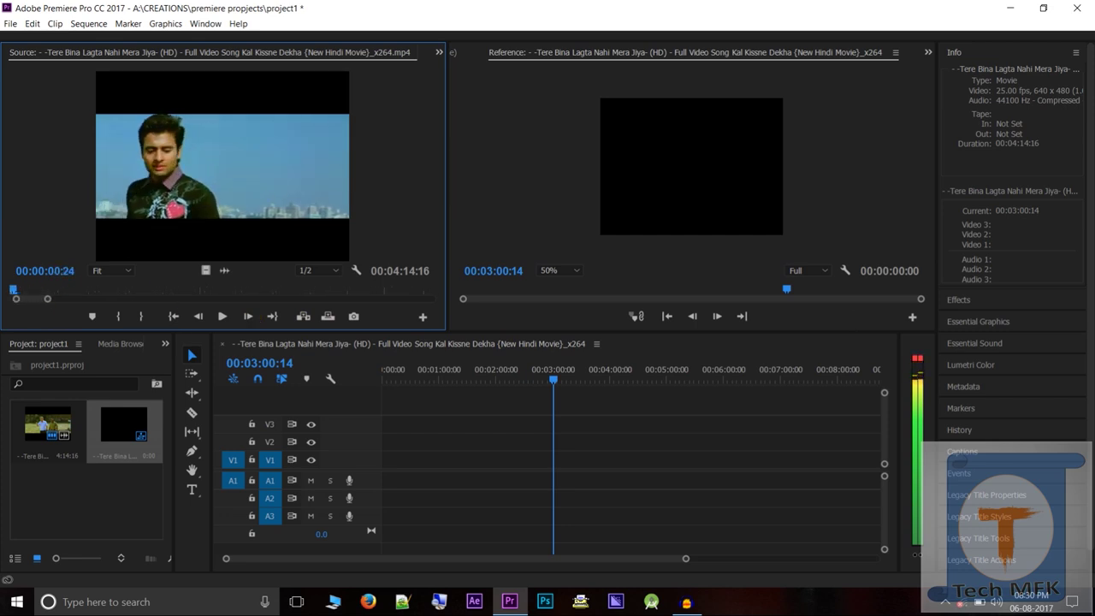
{"action": "left_click", "coordinate": [13, 294]}
{"action": "left_click", "coordinate": [13, 294]}
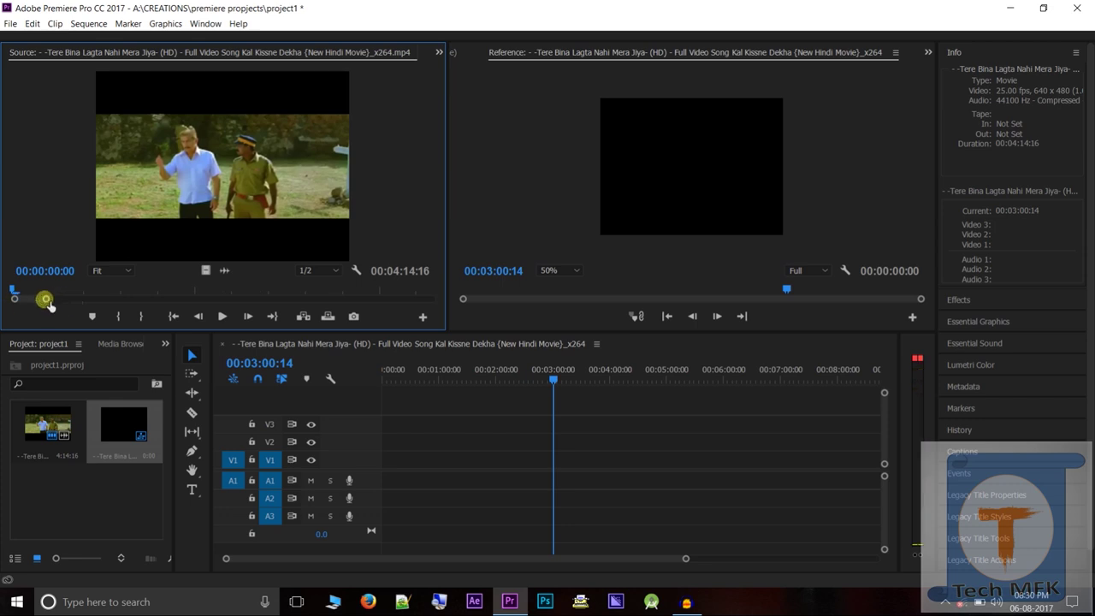
{"action": "left_click_drag", "start_coordinate": [45, 298], "coordinate": [525, 299]}
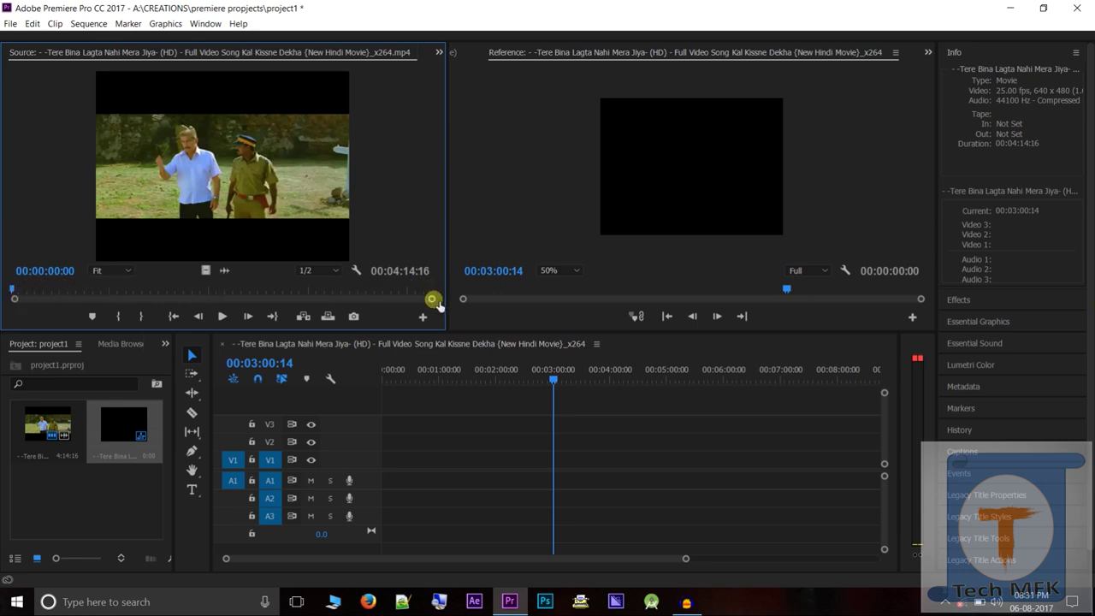
{"action": "left_click_drag", "start_coordinate": [433, 299], "coordinate": [23, 302]}
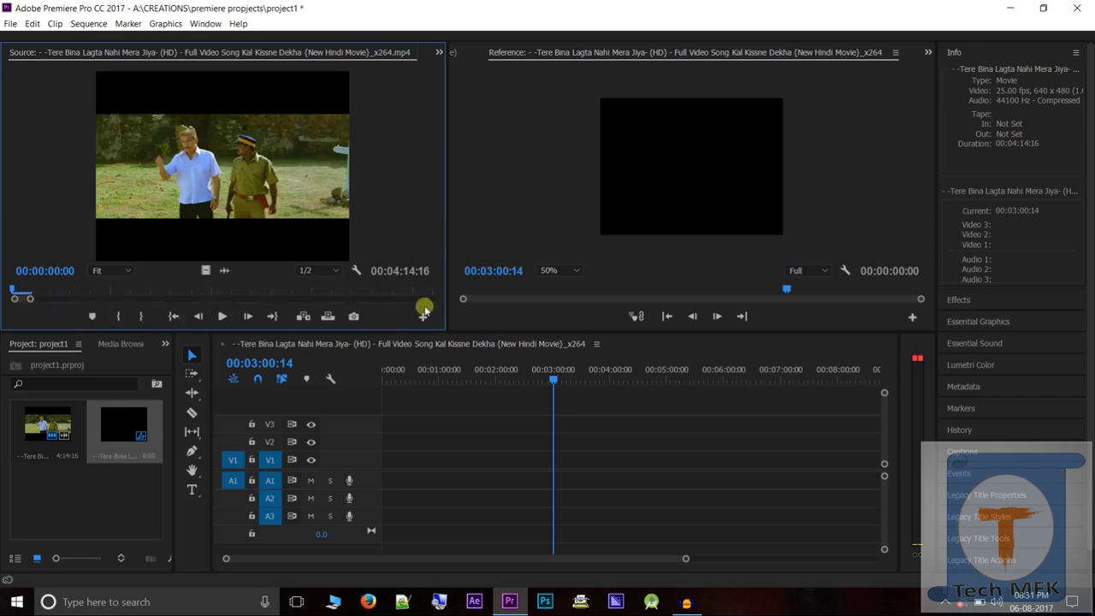
{"action": "left_click_drag", "start_coordinate": [30, 299], "coordinate": [452, 315]}
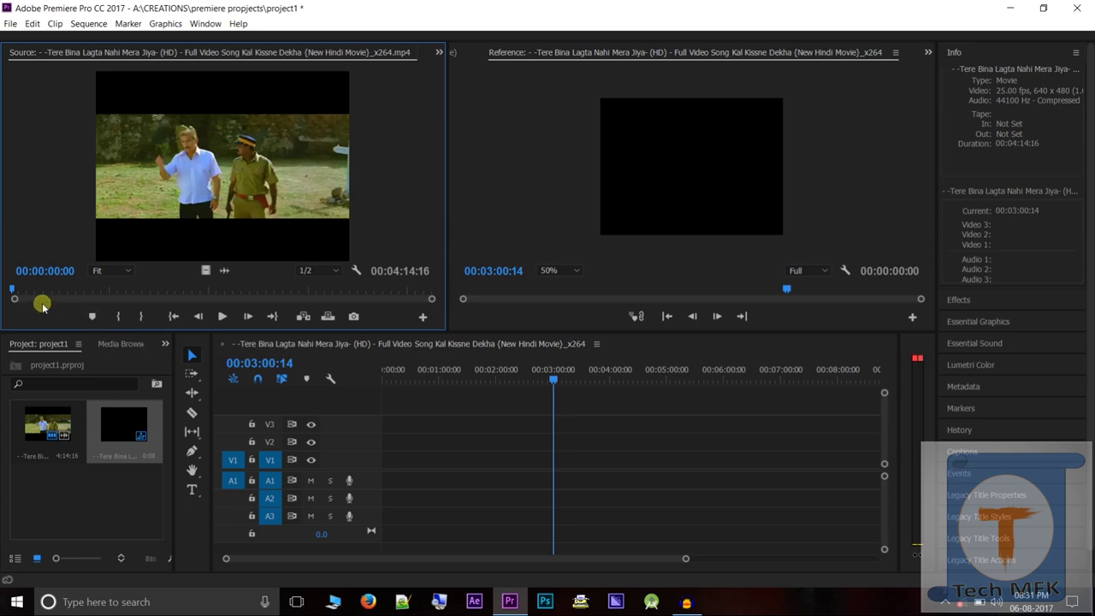
{"action": "left_click", "coordinate": [14, 291]}
{"action": "left_click_drag", "start_coordinate": [30, 291], "coordinate": [79, 291]}
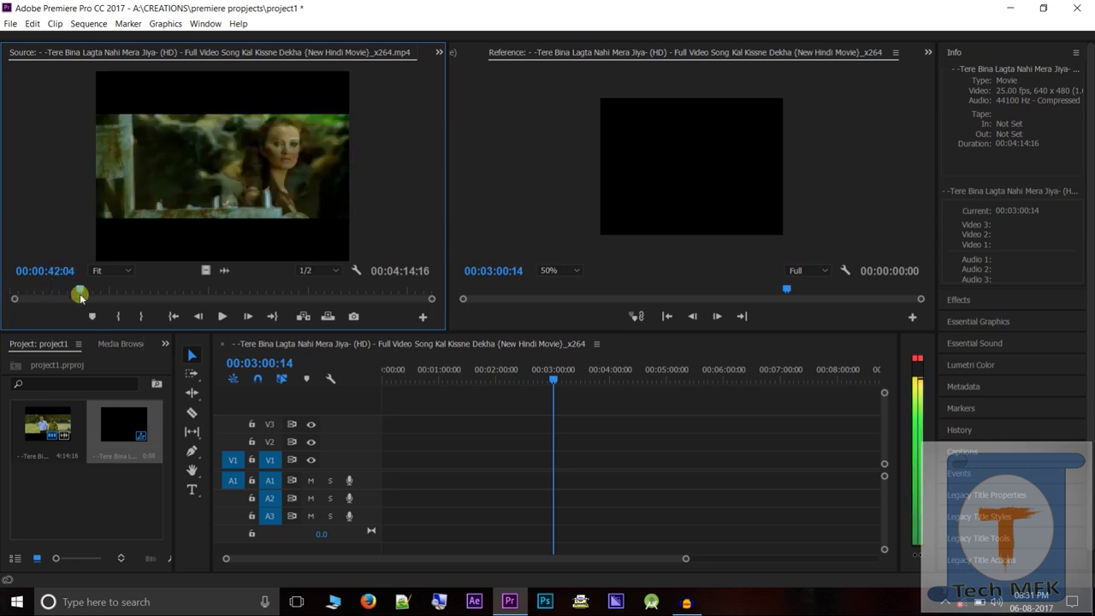
Step: Add four markers along the source clip, the last near 00:02:48:05
{"action": "left_click", "coordinate": [92, 319]}
{"action": "left_click_drag", "start_coordinate": [79, 291], "coordinate": [118, 291]}
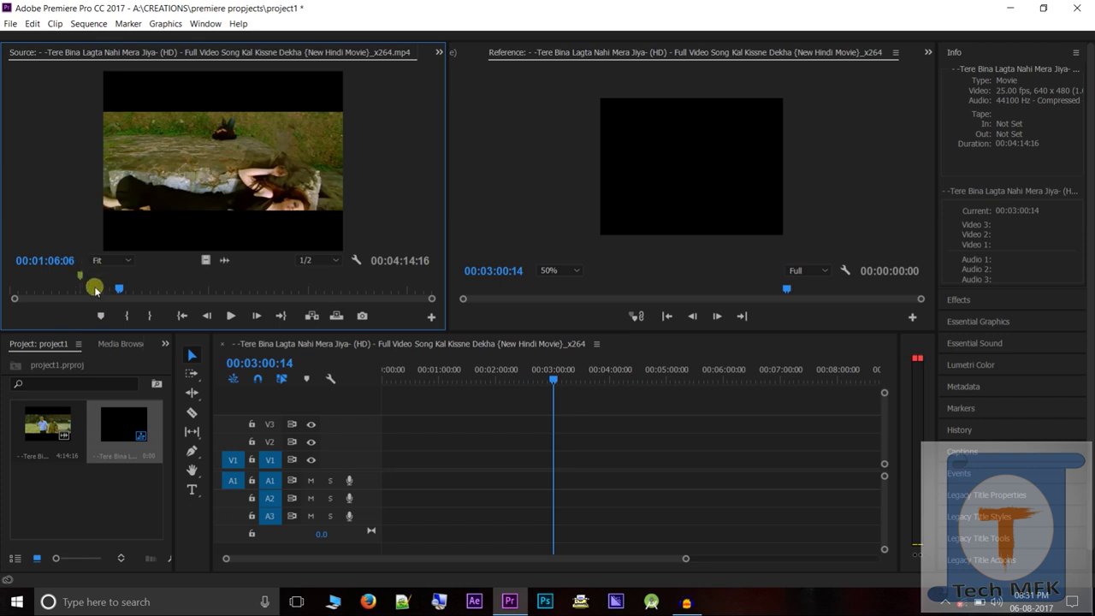
{"action": "mouse_move", "coordinate": [120, 291]}
{"action": "left_mouse_down"}
{"action": "mouse_move", "coordinate": [166, 296]}
{"action": "mouse_move", "coordinate": [166, 283]}
{"action": "mouse_move", "coordinate": [244, 295]}
{"action": "left_mouse_up"}
{"action": "left_click", "coordinate": [103, 318]}
{"action": "left_click", "coordinate": [101, 316]}
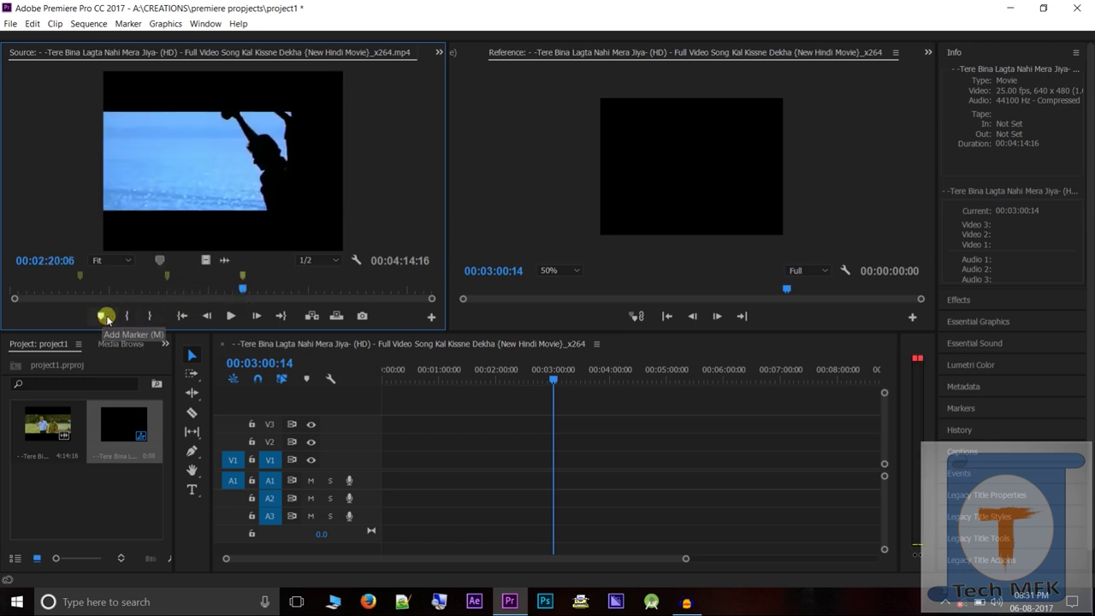
{"action": "mouse_move", "coordinate": [235, 299]}
{"action": "left_mouse_down"}
{"action": "mouse_move", "coordinate": [240, 289]}
{"action": "mouse_move", "coordinate": [286, 293]}
{"action": "left_mouse_up"}
{"action": "left_click", "coordinate": [103, 317]}
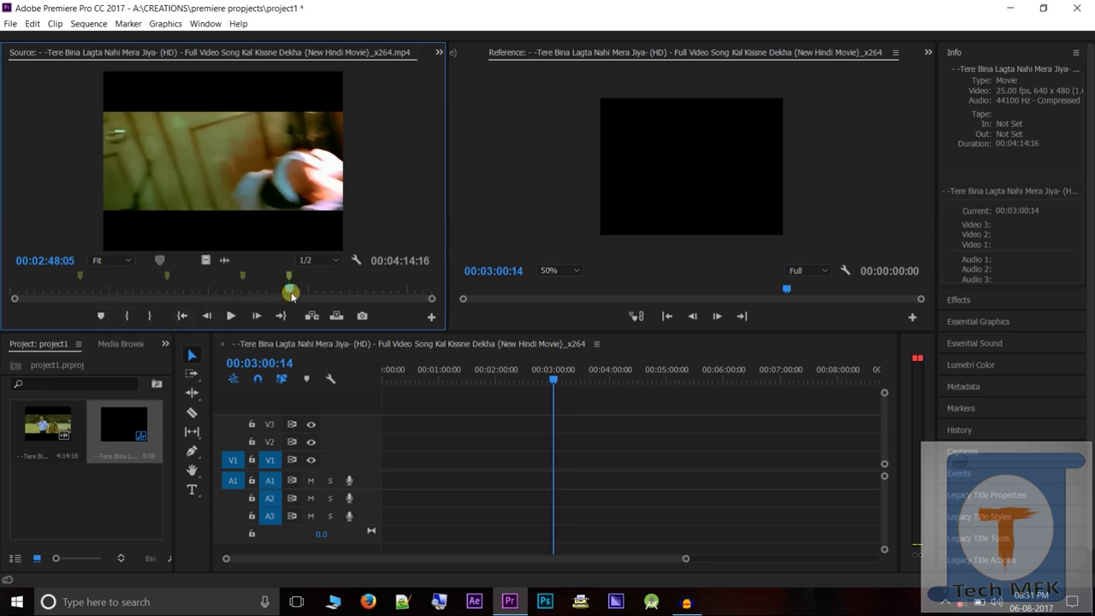
Step: Return the source clip to its first frame and set the In point at 00:00:00:00
{"action": "left_click_drag", "start_coordinate": [268, 294], "coordinate": [10, 291]}
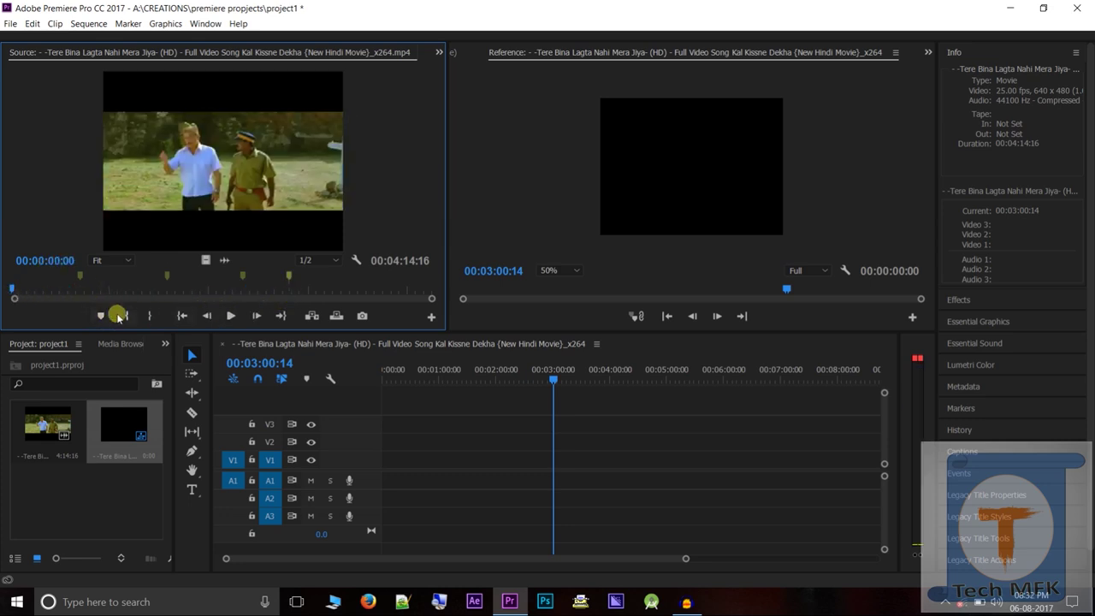
{"action": "mouse_move", "coordinate": [83, 285]}
{"action": "left_mouse_down"}
{"action": "mouse_move", "coordinate": [78, 274]}
{"action": "mouse_move", "coordinate": [76, 285]}
{"action": "left_mouse_up"}
{"action": "left_click", "coordinate": [55, 300]}
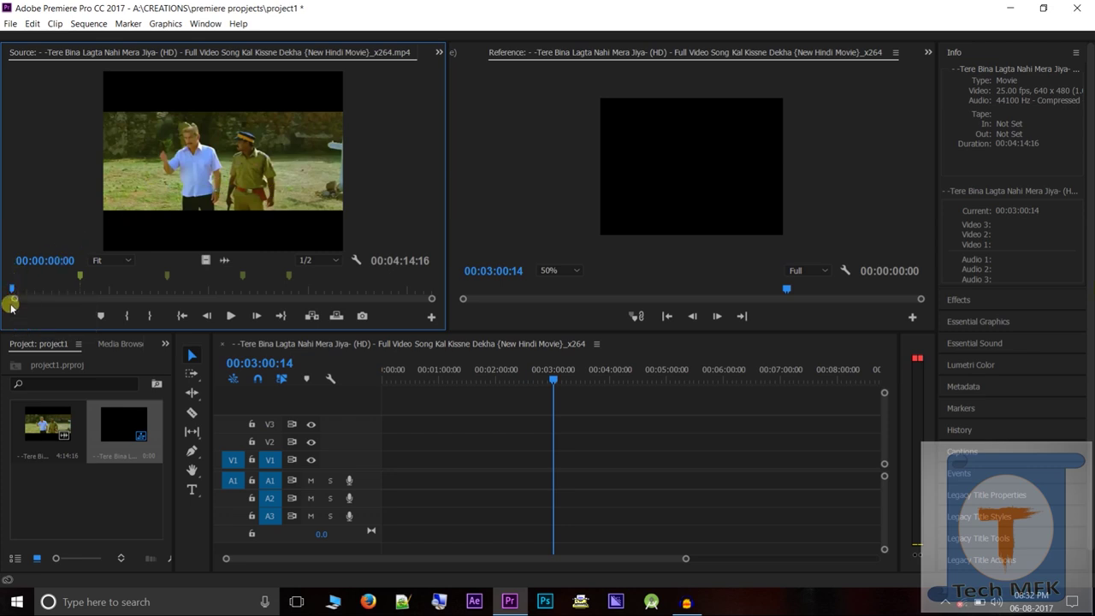
{"action": "left_click_drag", "start_coordinate": [13, 288], "coordinate": [88, 301]}
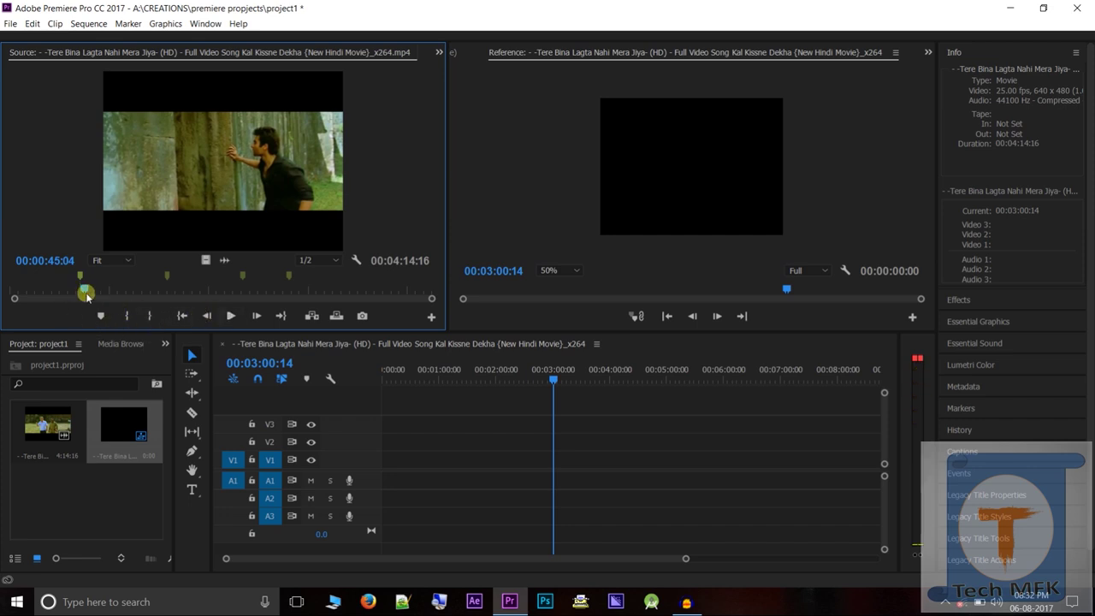
{"action": "left_click_drag", "start_coordinate": [86, 292], "coordinate": [13, 289]}
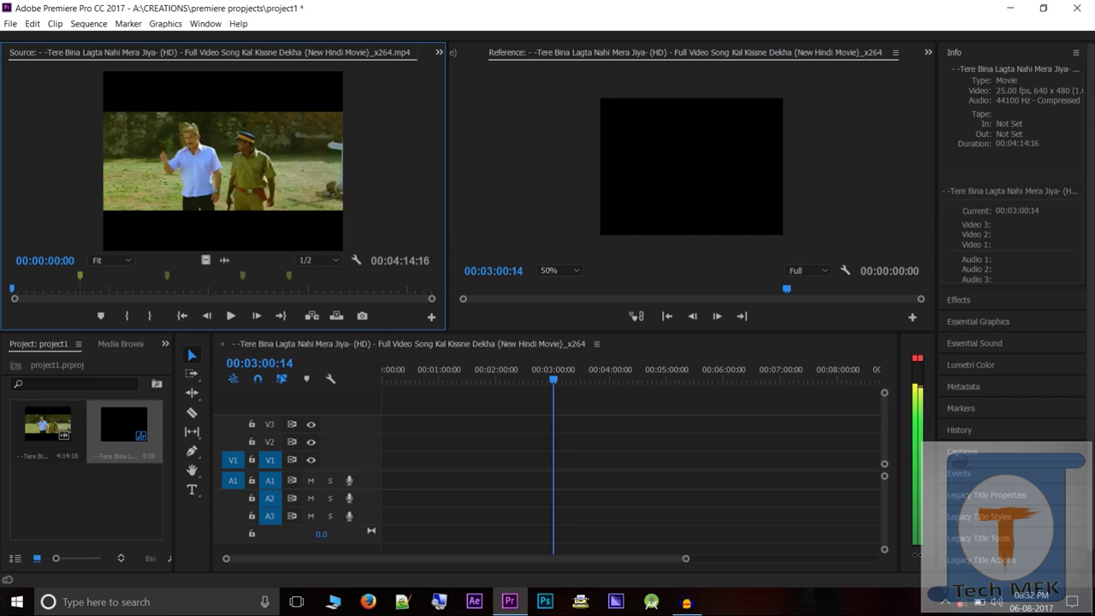
{"action": "left_click", "coordinate": [128, 317]}
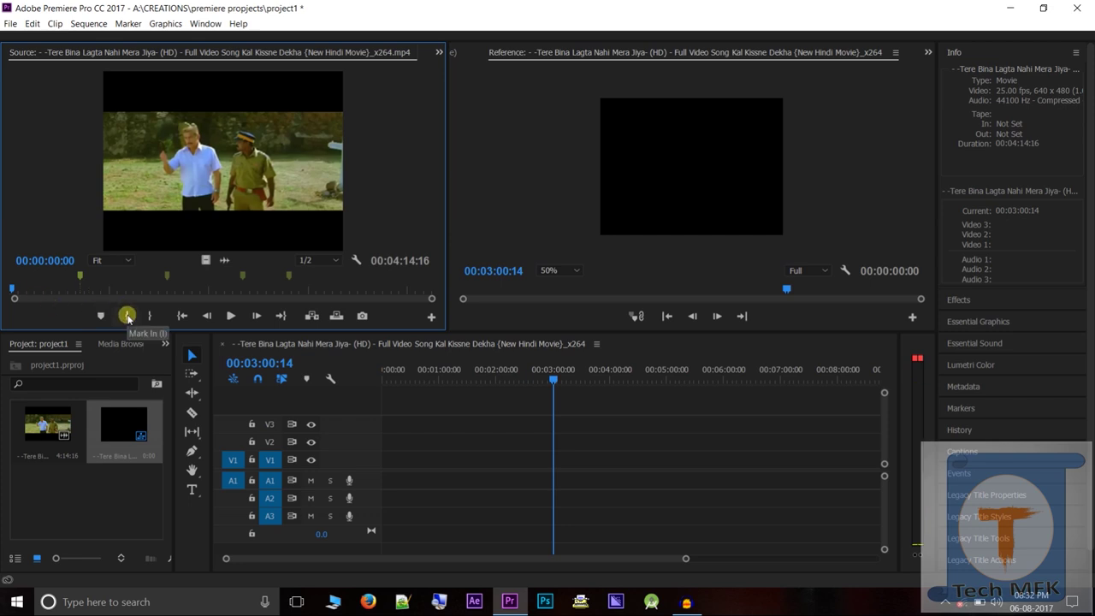
Step: Set the source Out point at 00:00:45:15 and place the video-only excerpt on V1
{"action": "left_click", "coordinate": [18, 291]}
{"action": "left_click_drag", "start_coordinate": [17, 291], "coordinate": [86, 290]}
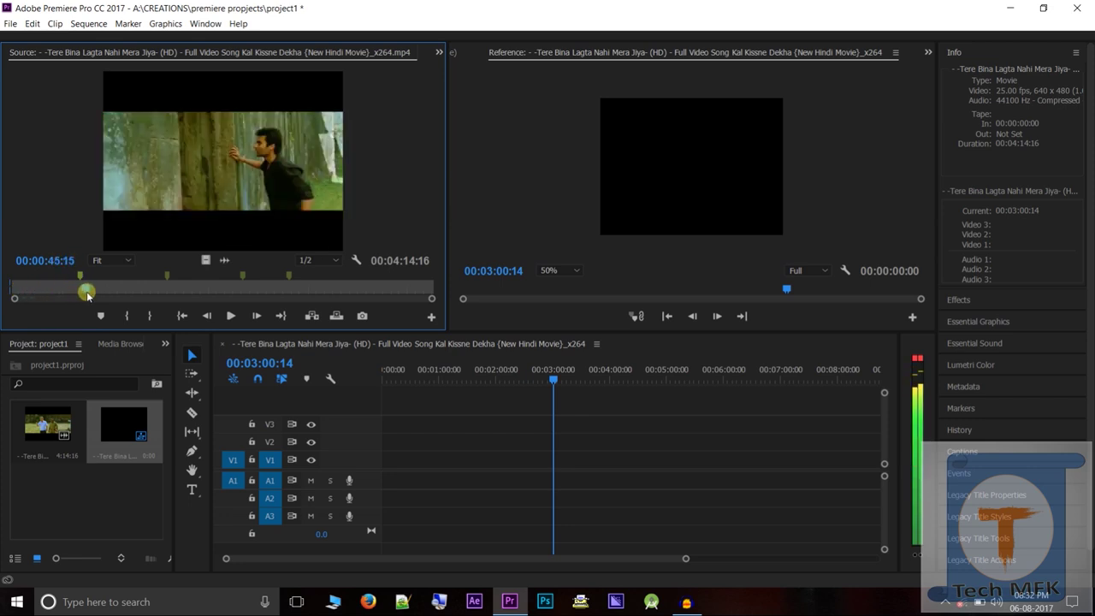
{"action": "left_click", "coordinate": [152, 318]}
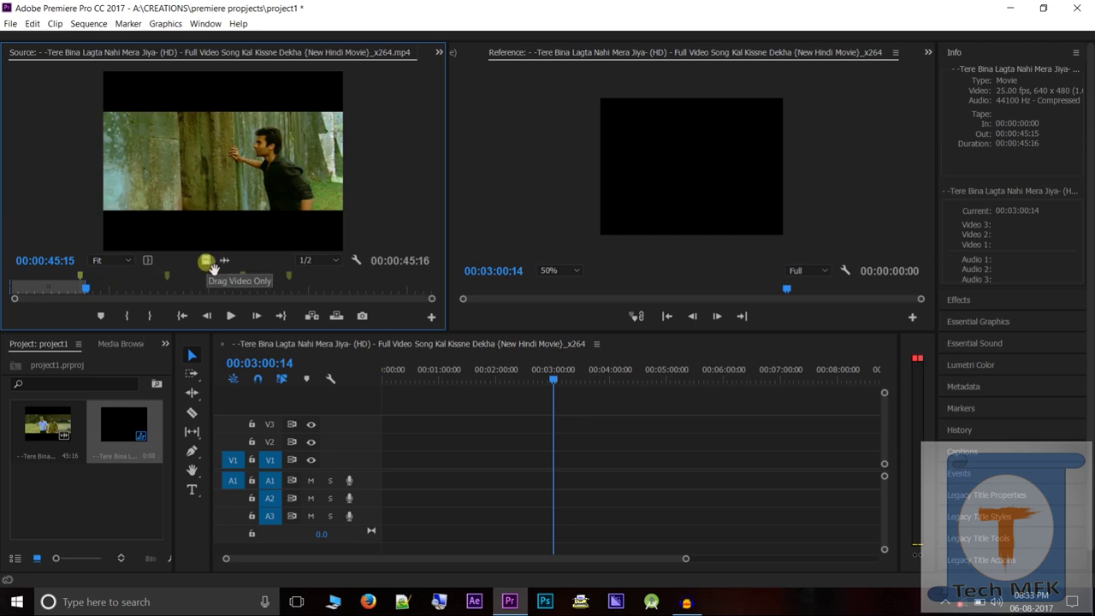
{"action": "left_click_drag", "start_coordinate": [206, 261], "coordinate": [420, 467]}
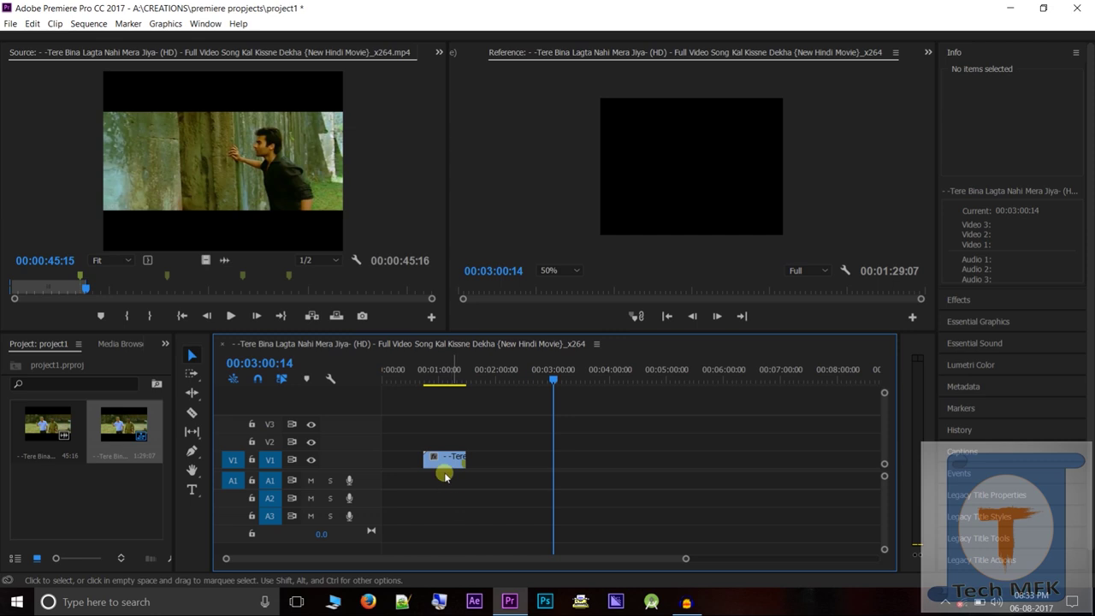
Step: Delete the video-only clip from V1, then place only the marked audio on A1 and delete it
{"action": "left_click", "coordinate": [439, 459]}
{"action": "key", "text": "Delete"}
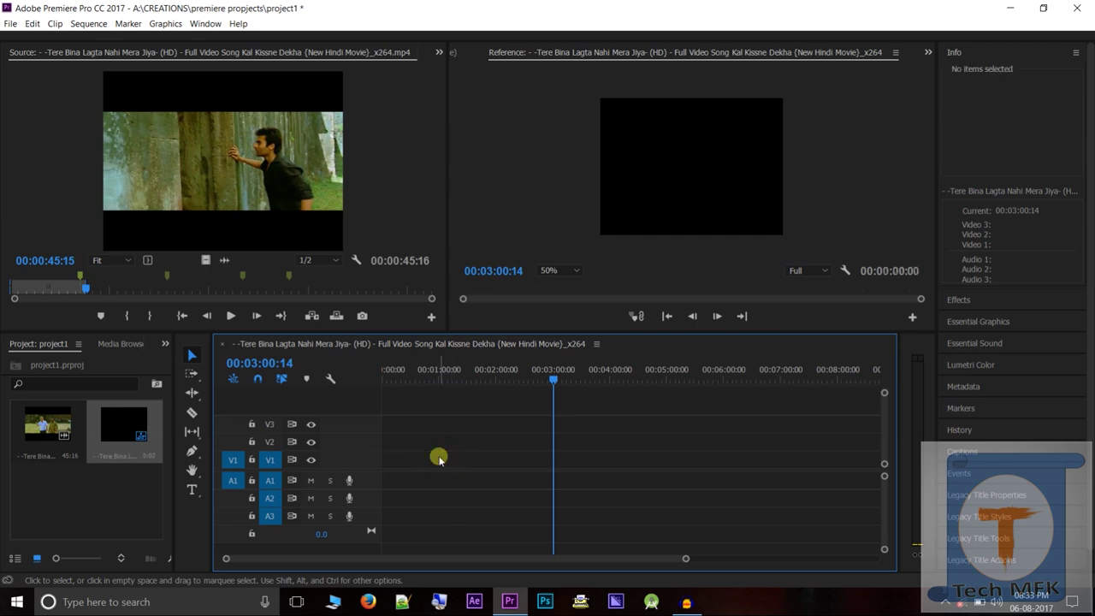
{"action": "left_click", "coordinate": [224, 261]}
{"action": "left_click_drag", "start_coordinate": [225, 261], "coordinate": [448, 477]}
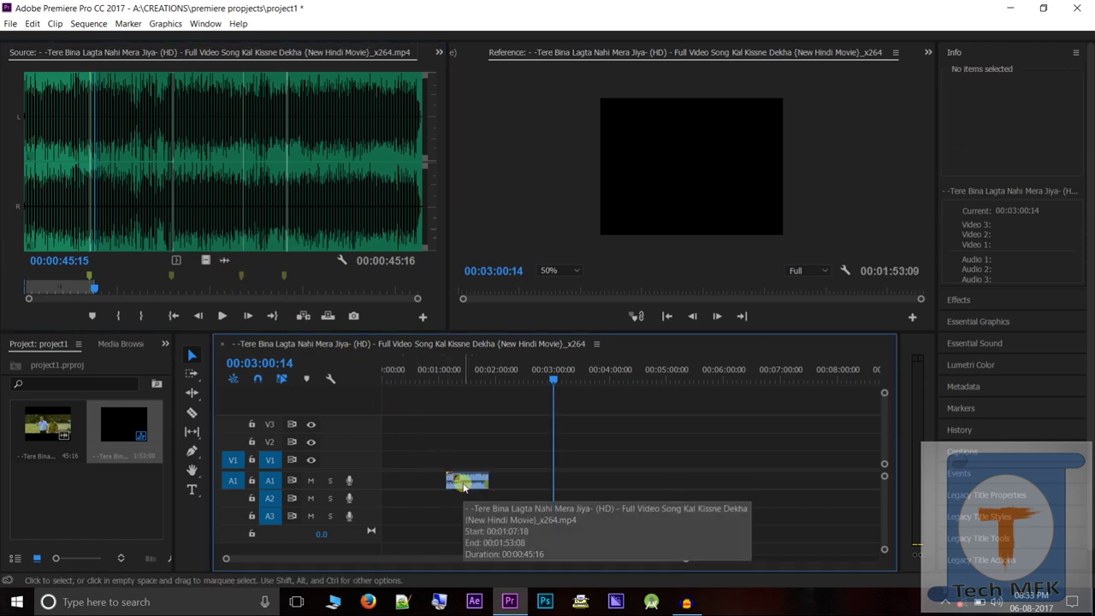
{"action": "left_click", "coordinate": [461, 488]}
{"action": "key", "text": "Delete"}
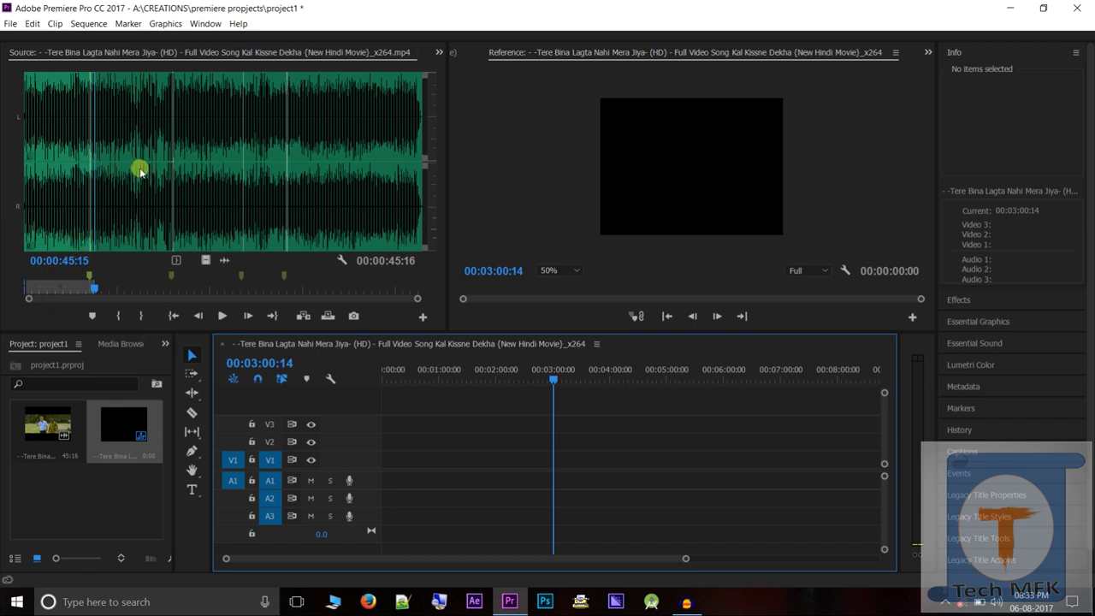
Step: Show the source picture again, place the marked section linked on V1/A1, then delete it
{"action": "left_click", "coordinate": [65, 290]}
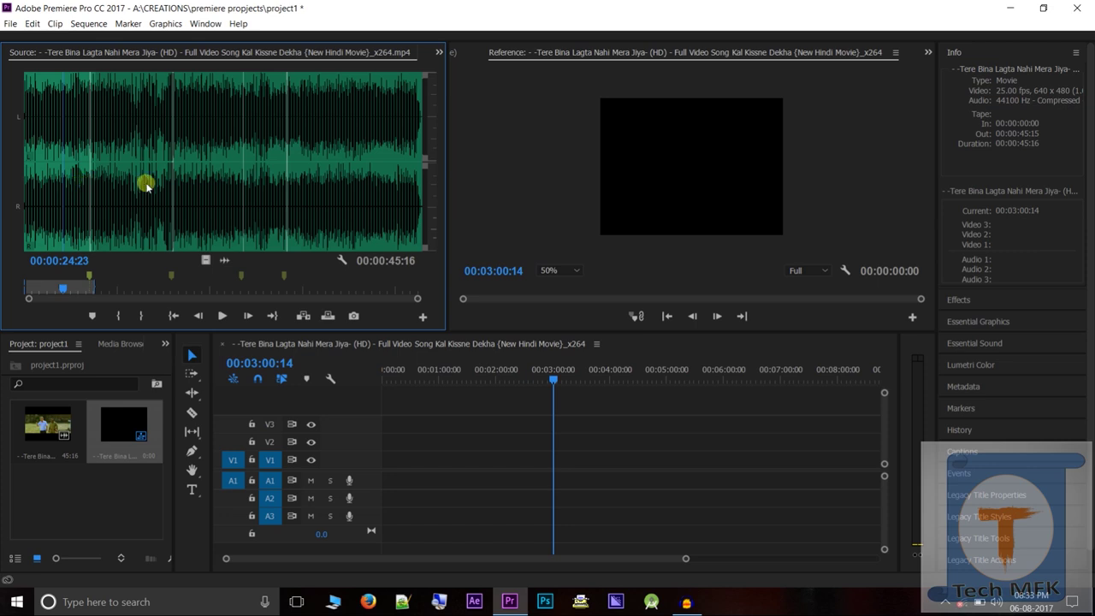
{"action": "left_click", "coordinate": [205, 260]}
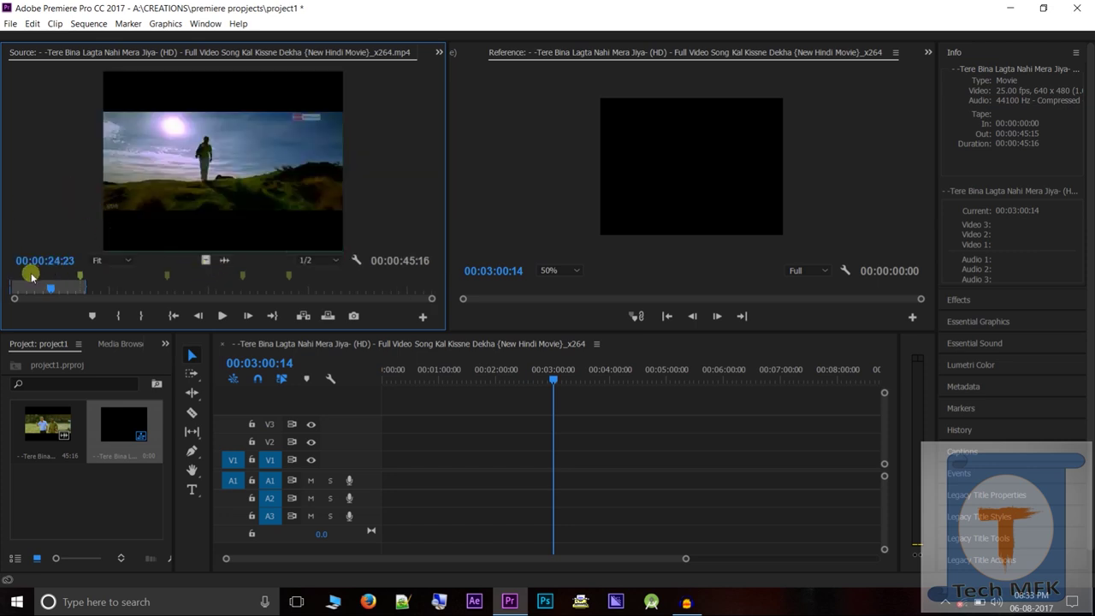
{"action": "left_click_drag", "start_coordinate": [186, 166], "coordinate": [445, 466]}
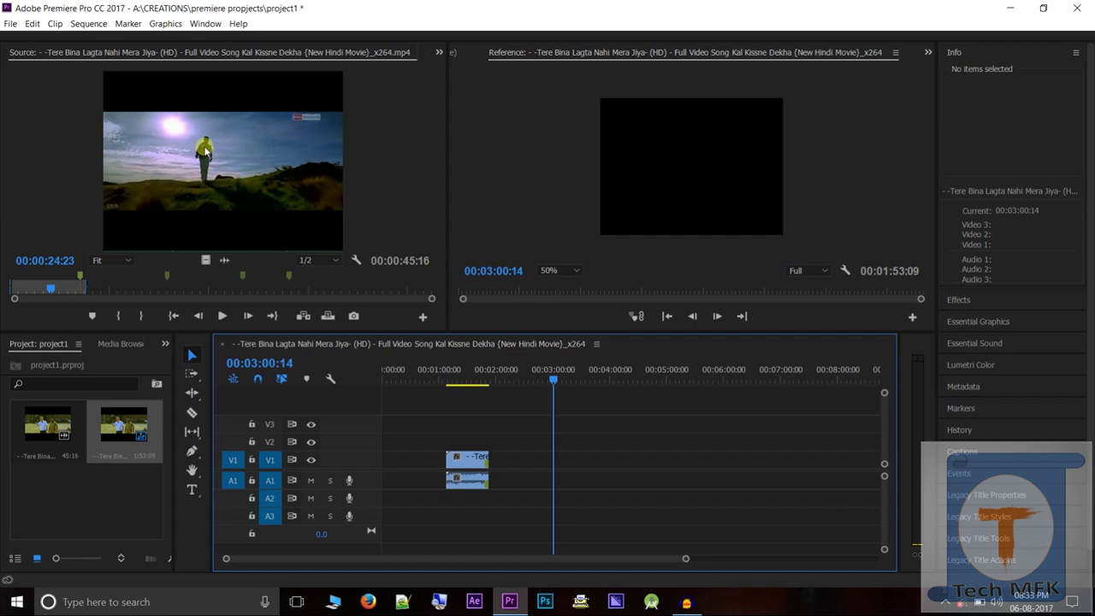
{"action": "left_click", "coordinate": [469, 484]}
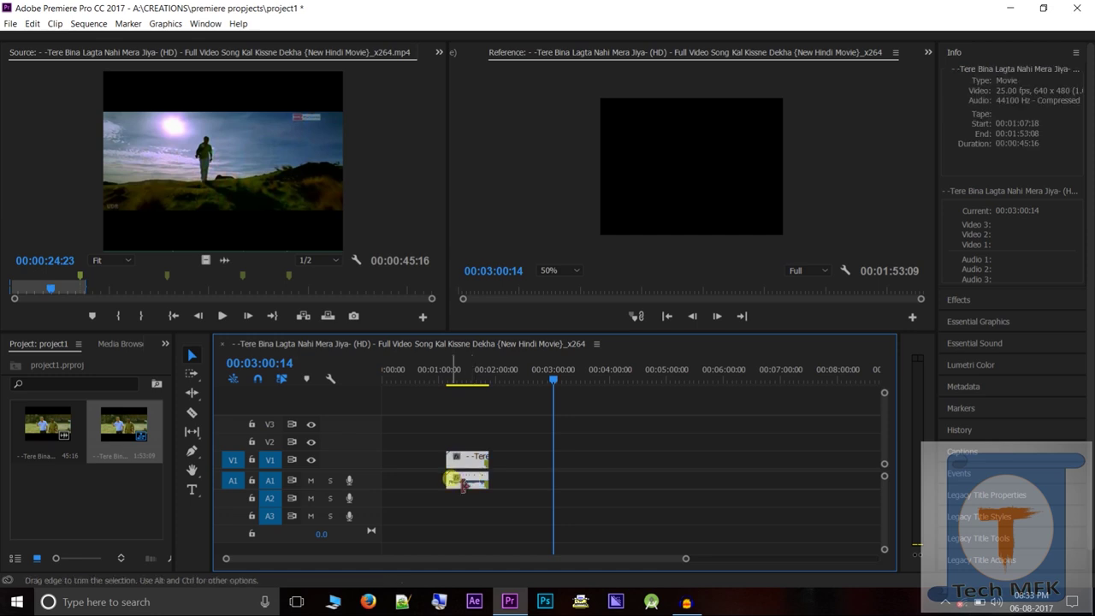
{"action": "key", "text": "Delete"}
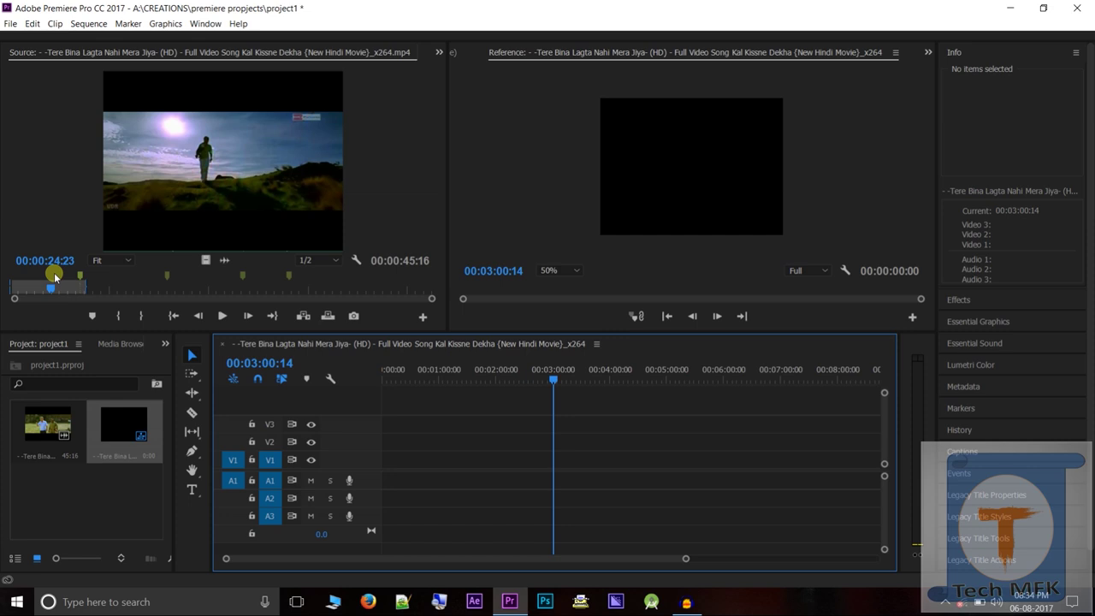
{"action": "left_click", "coordinate": [112, 298]}
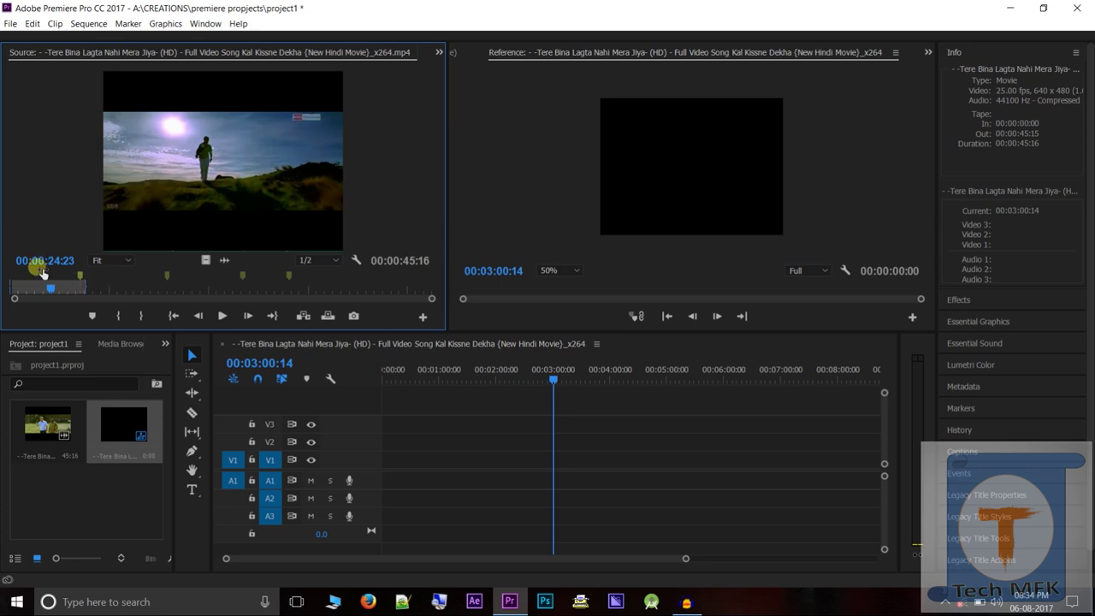
Step: Cue the source to about 00:01:17:00 and clear its In and Out points with Ctrl+Shift+X
{"action": "left_click_drag", "start_coordinate": [45, 288], "coordinate": [138, 288]}
{"action": "right_click", "coordinate": [416, 145]}
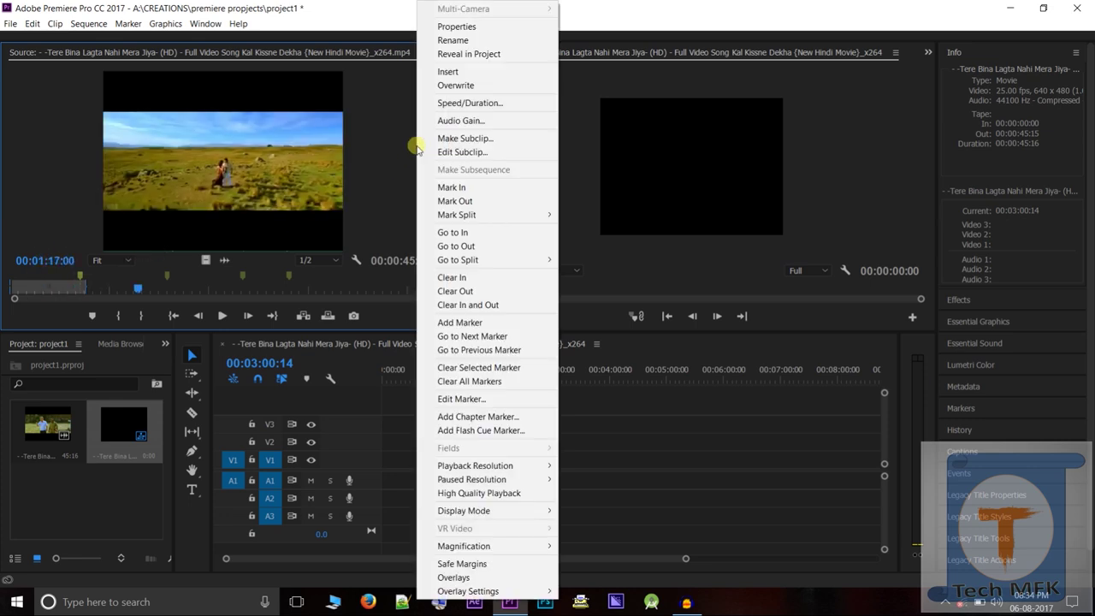
{"action": "left_click", "coordinate": [405, 163]}
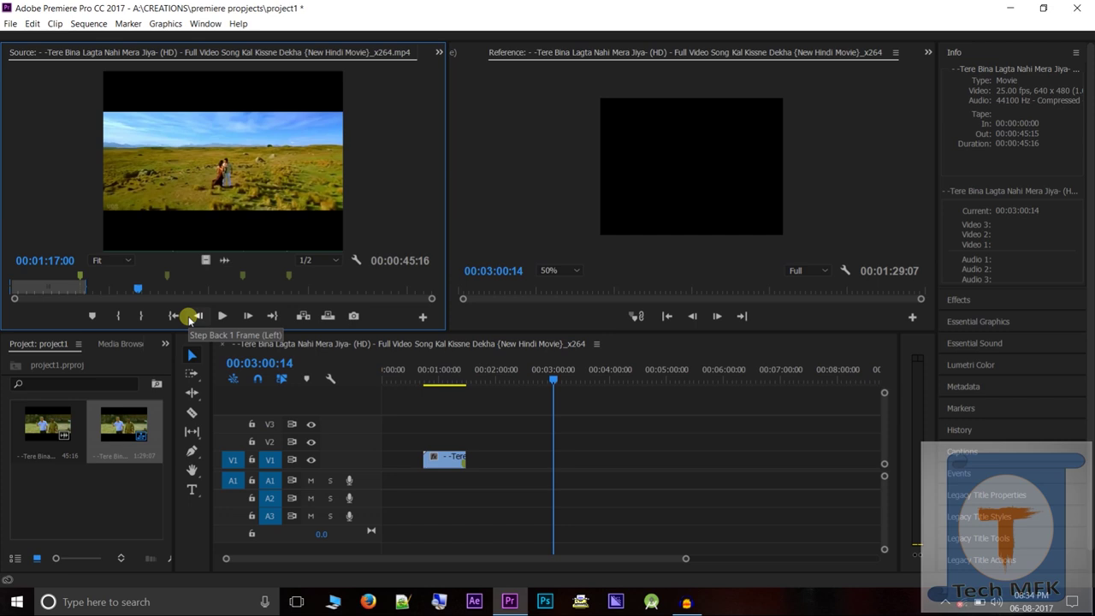
{"action": "key", "text": "ctrl+shift+x"}
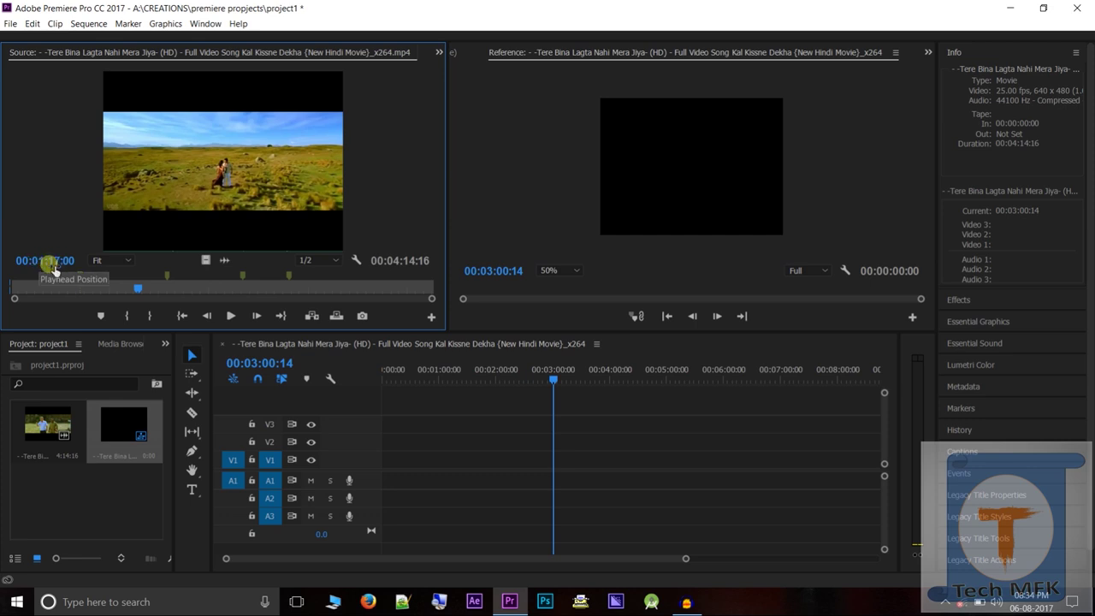
Step: Save the project and set the source timecode to 00:01:00:00
{"action": "key", "text": "ctrl+s"}
{"action": "left_click", "coordinate": [50, 260]}
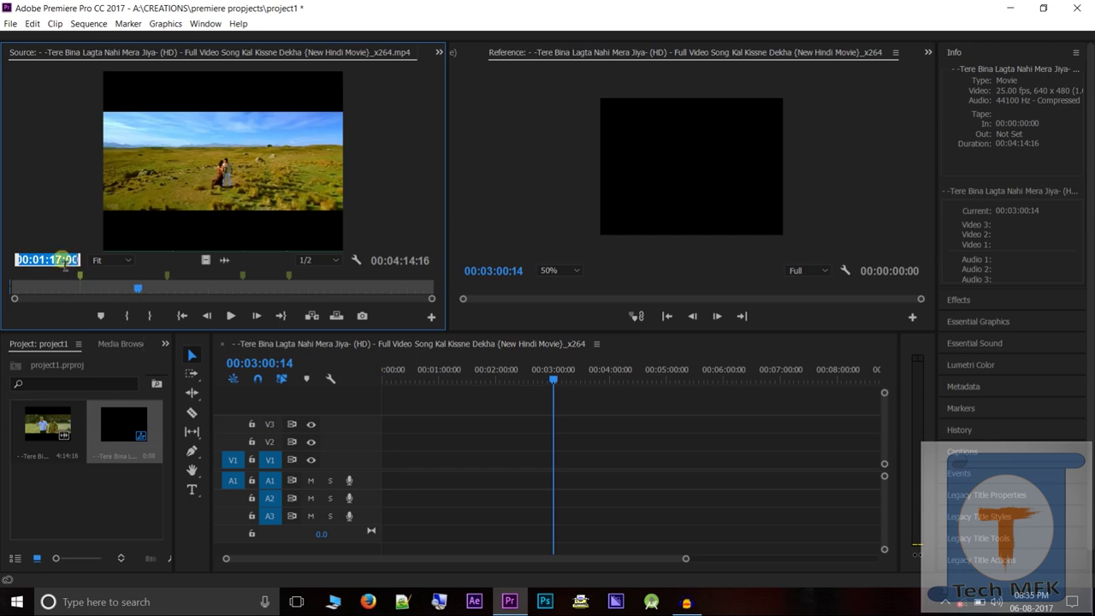
{"action": "left_click", "coordinate": [64, 262]}
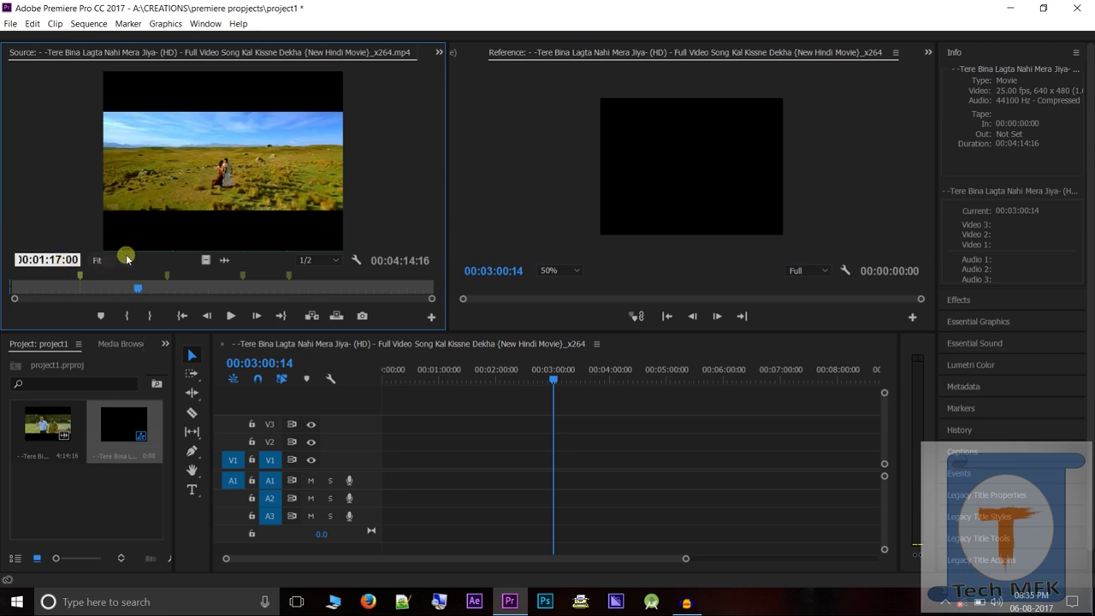
{"action": "key", "text": "BackSpace"}
{"action": "key", "text": "BackSpace"}
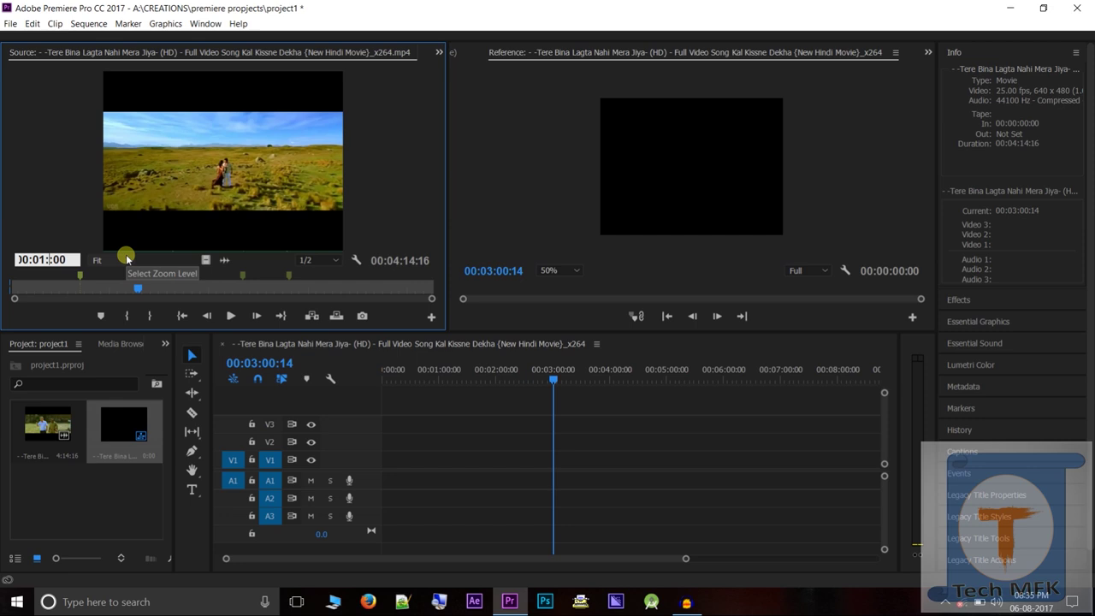
{"action": "type", "text": "00"}
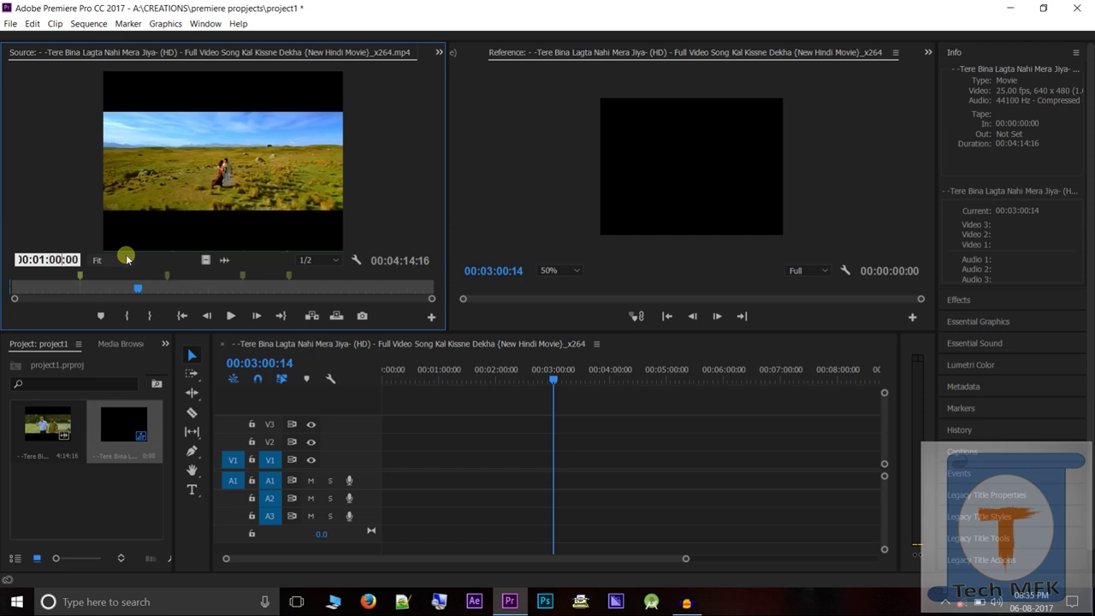
{"action": "key", "text": "Return"}
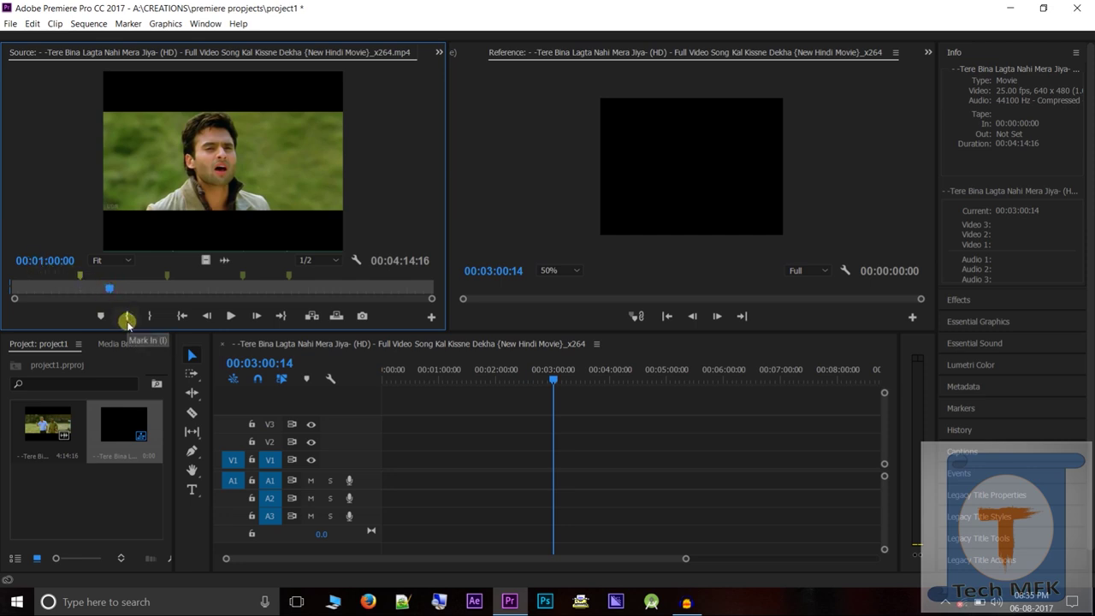
Step: Mark the source In at 00:01:00:00 and the Out at 00:03:00:00
{"action": "left_click", "coordinate": [127, 320]}
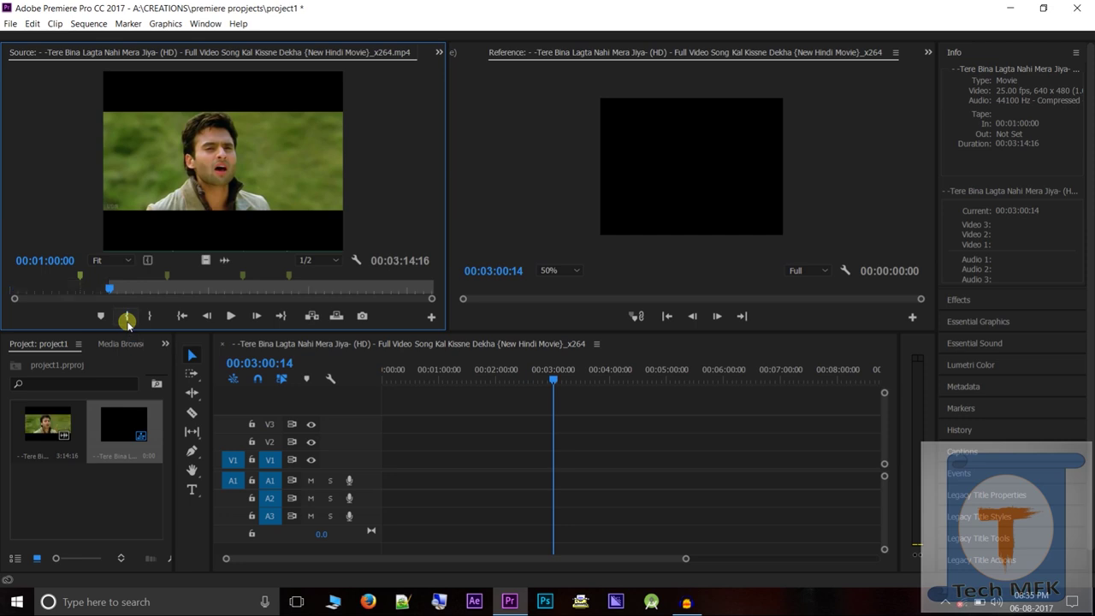
{"action": "left_click", "coordinate": [43, 261]}
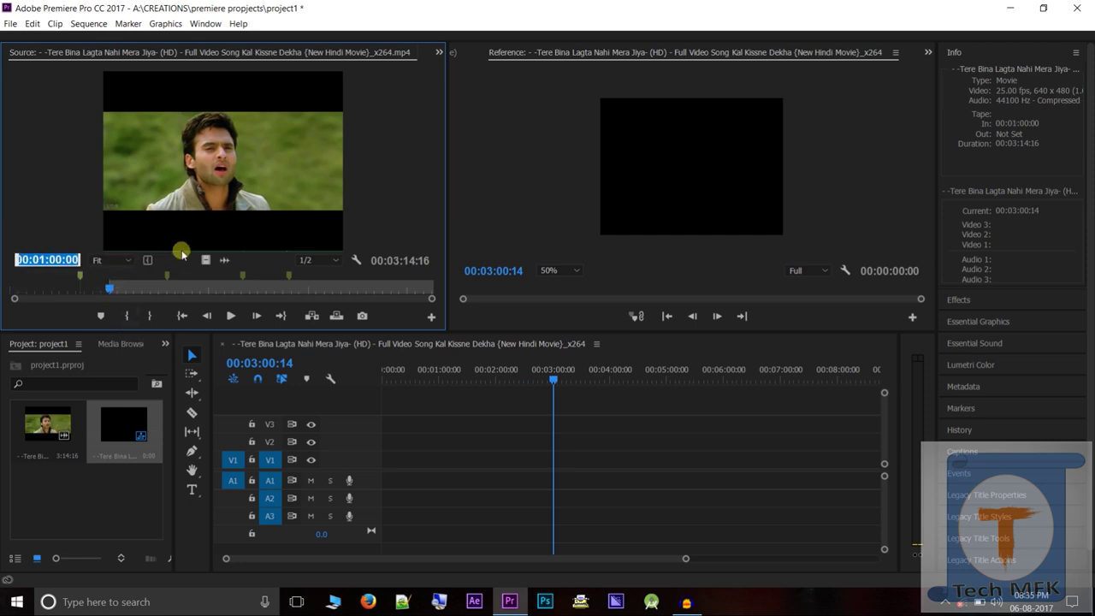
{"action": "left_click", "coordinate": [39, 265]}
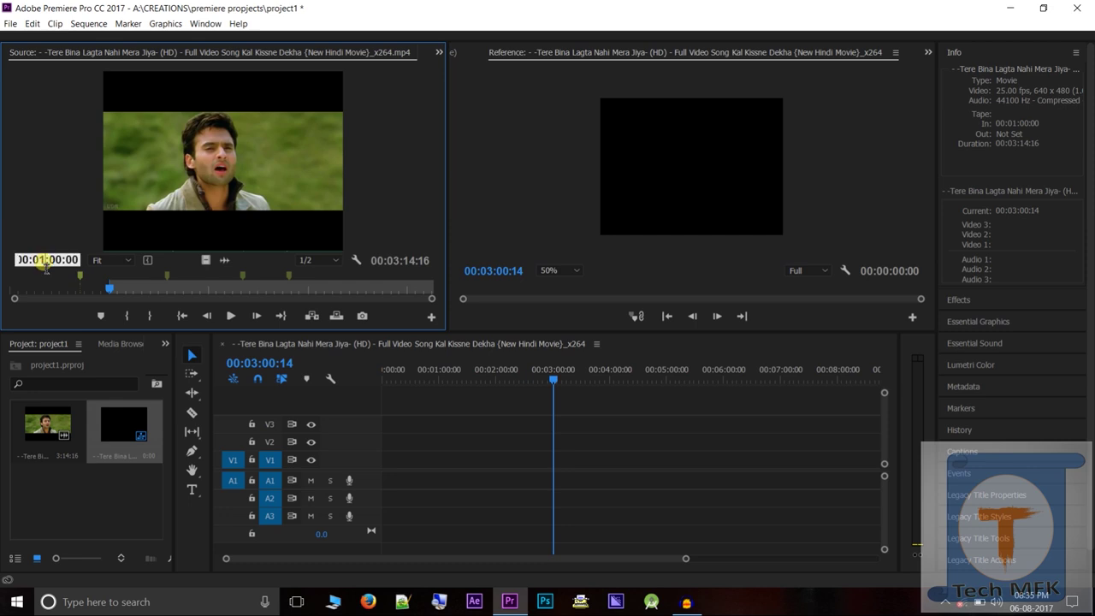
{"action": "key", "text": "BackSpace"}
{"action": "type", "text": "3"}
{"action": "key", "text": "Return"}
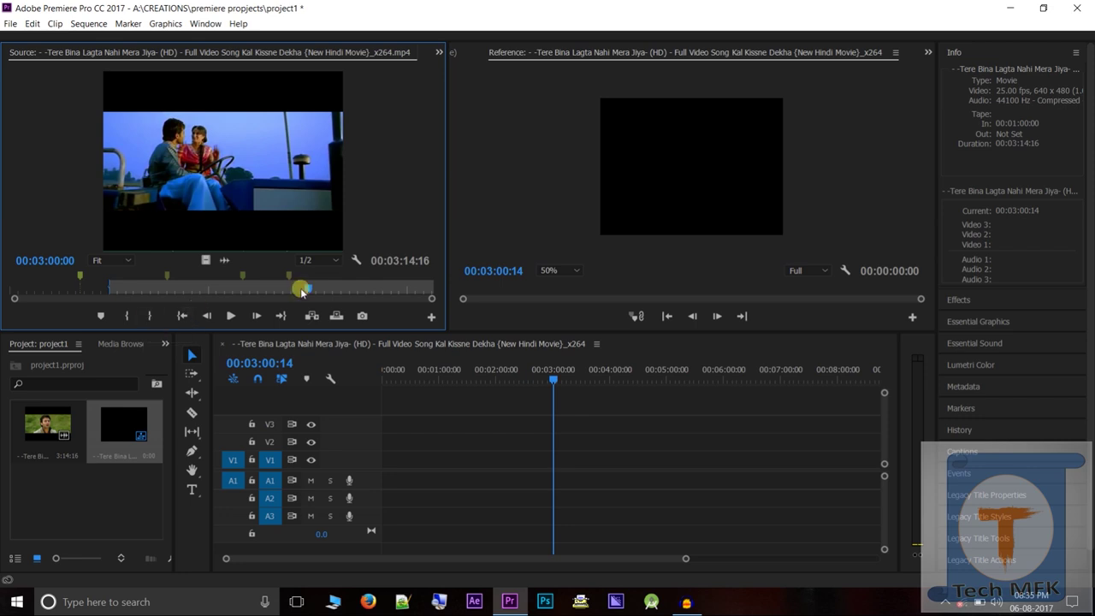
{"action": "left_click", "coordinate": [142, 317]}
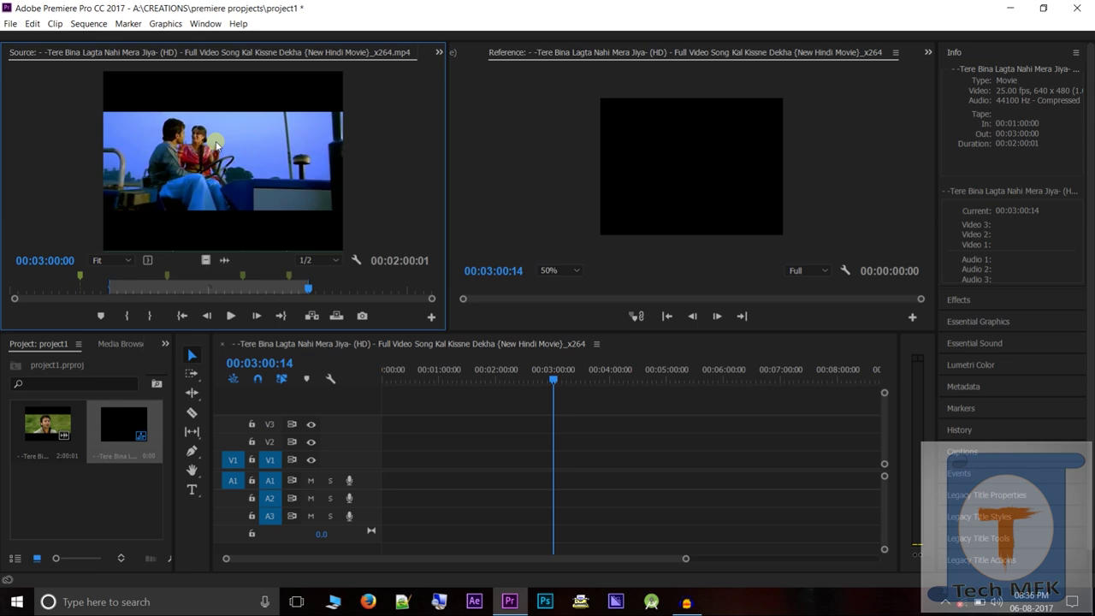
Step: Place the two-minute section linked on V1/A1 and load that timeline clip into the Source monitor
{"action": "left_click_drag", "start_coordinate": [216, 146], "coordinate": [407, 481]}
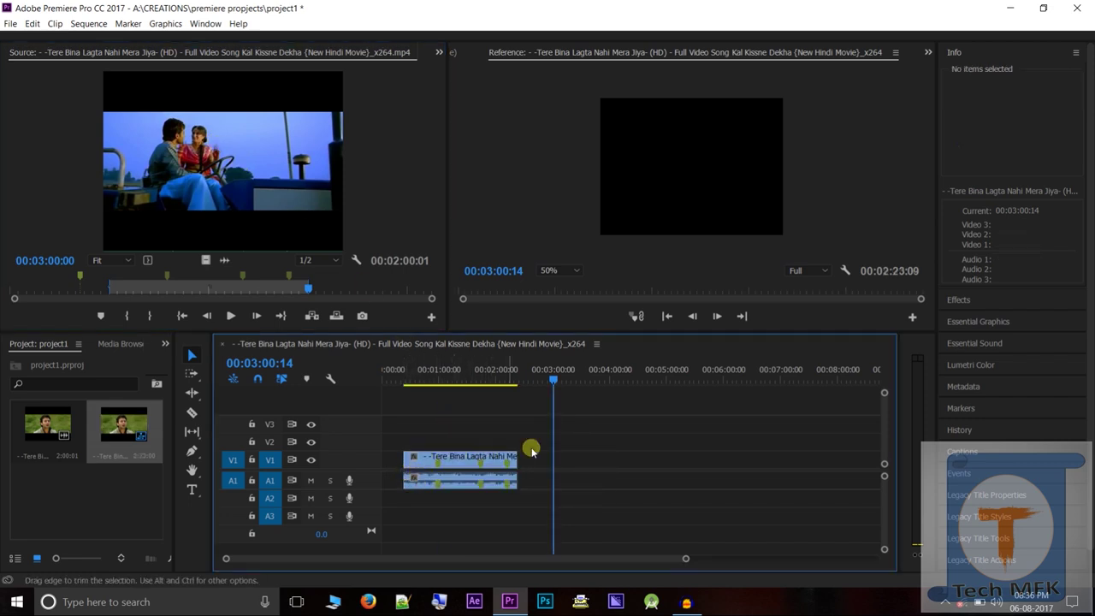
{"action": "left_click_drag", "start_coordinate": [553, 373], "coordinate": [520, 440]}
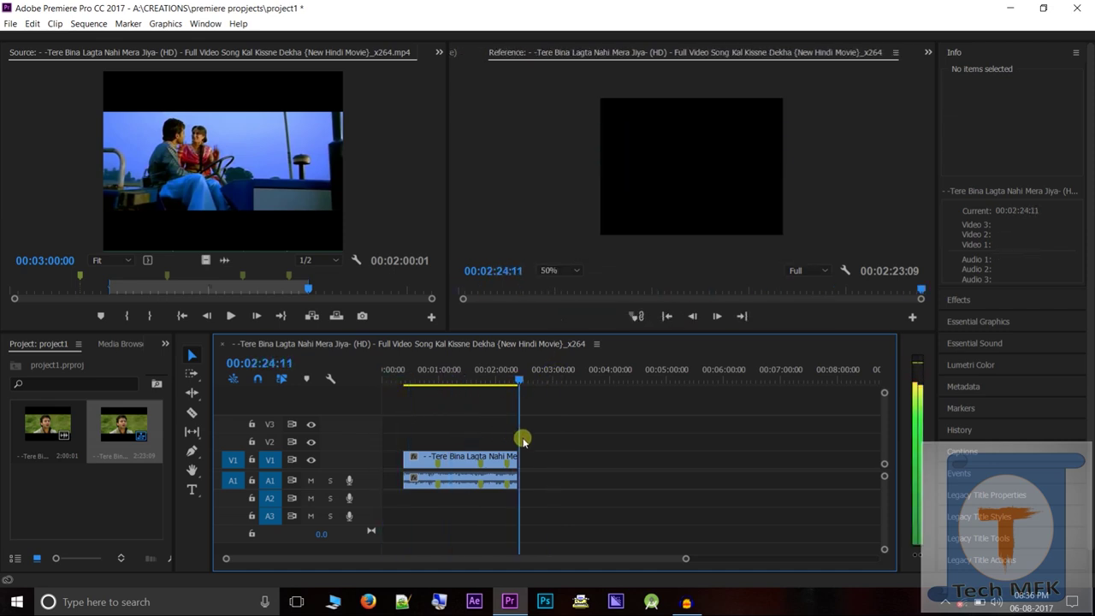
{"action": "left_click", "coordinate": [428, 462]}
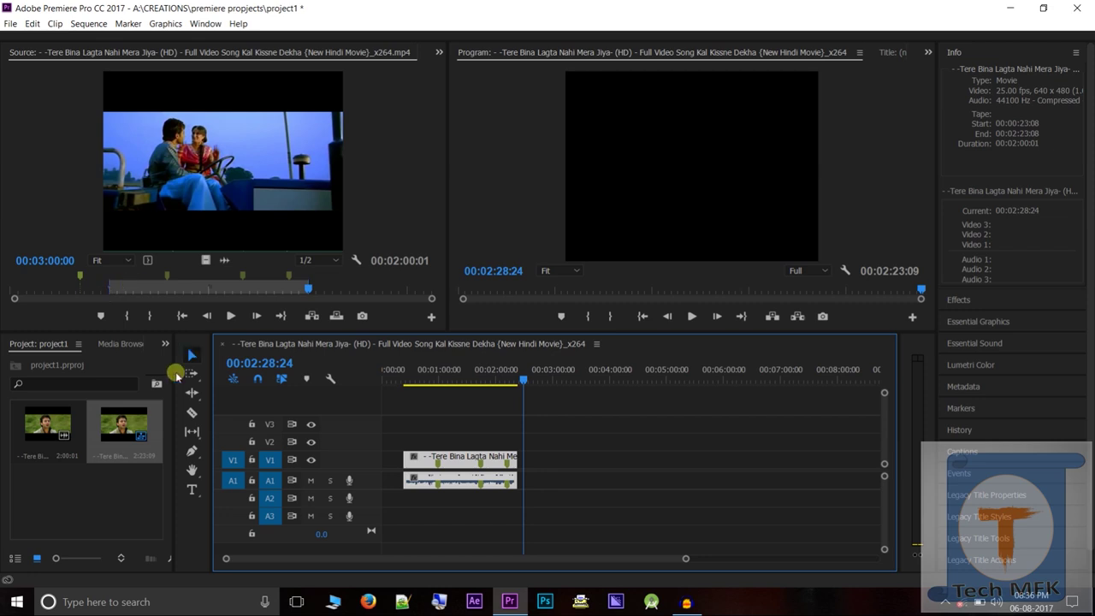
{"action": "double_click", "coordinate": [439, 465]}
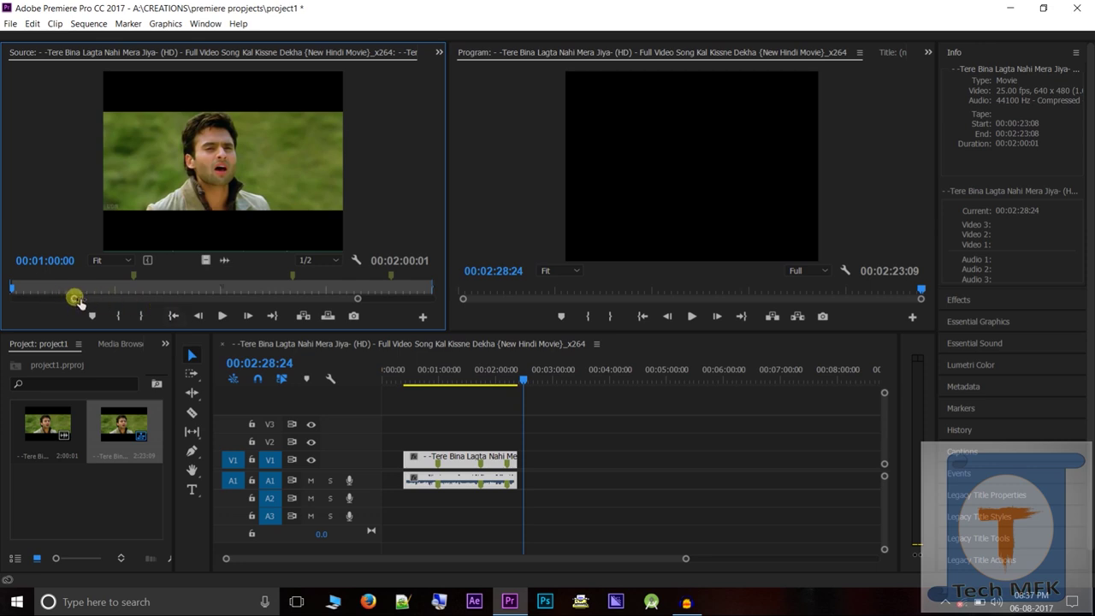
Step: Widen the Source monitor zoom bar so the 00:02:00:01 marked section fills the ruler
{"action": "left_click_drag", "start_coordinate": [78, 300], "coordinate": [15, 299]}
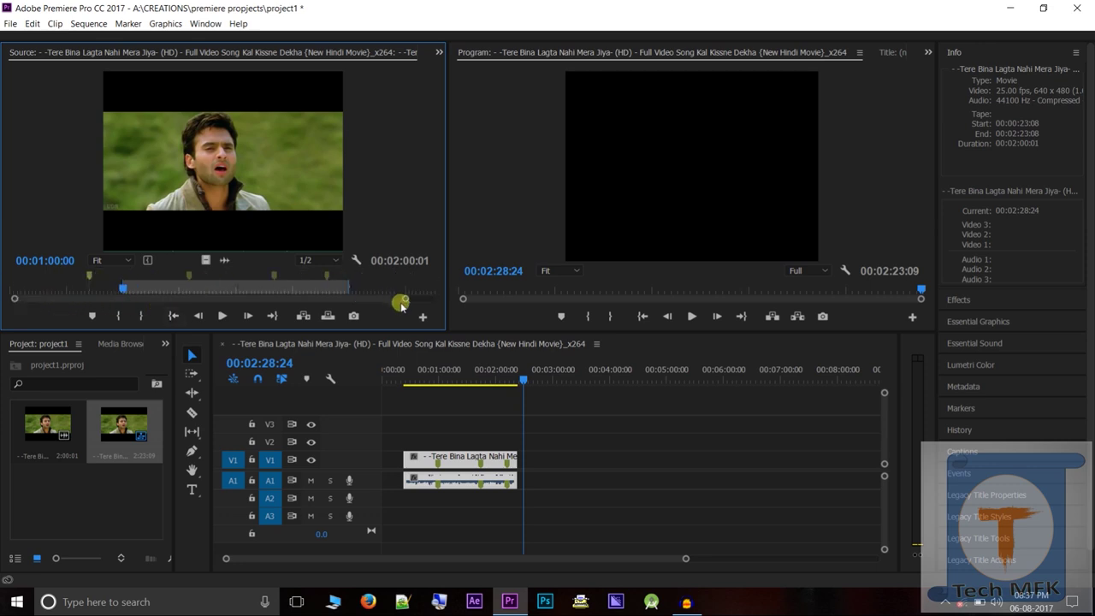
{"action": "left_click_drag", "start_coordinate": [408, 299], "coordinate": [432, 298]}
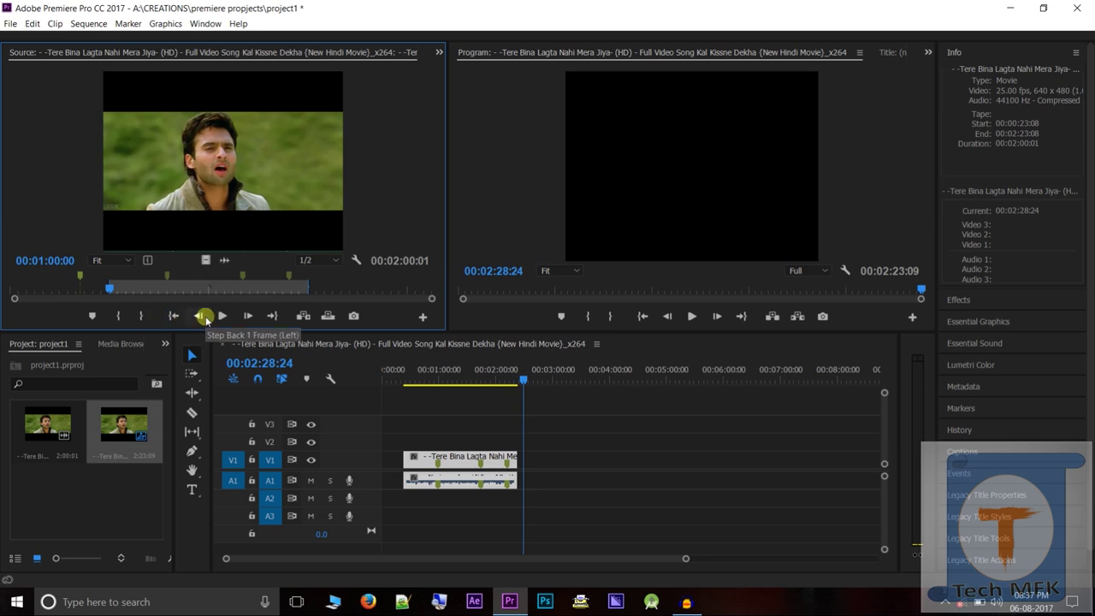
Step: Step the source clip back frame by frame to 00:00:58:16
{"action": "left_click", "coordinate": [202, 316]}
{"action": "left_click", "coordinate": [202, 316]}
{"action": "left_click", "coordinate": [202, 316]}
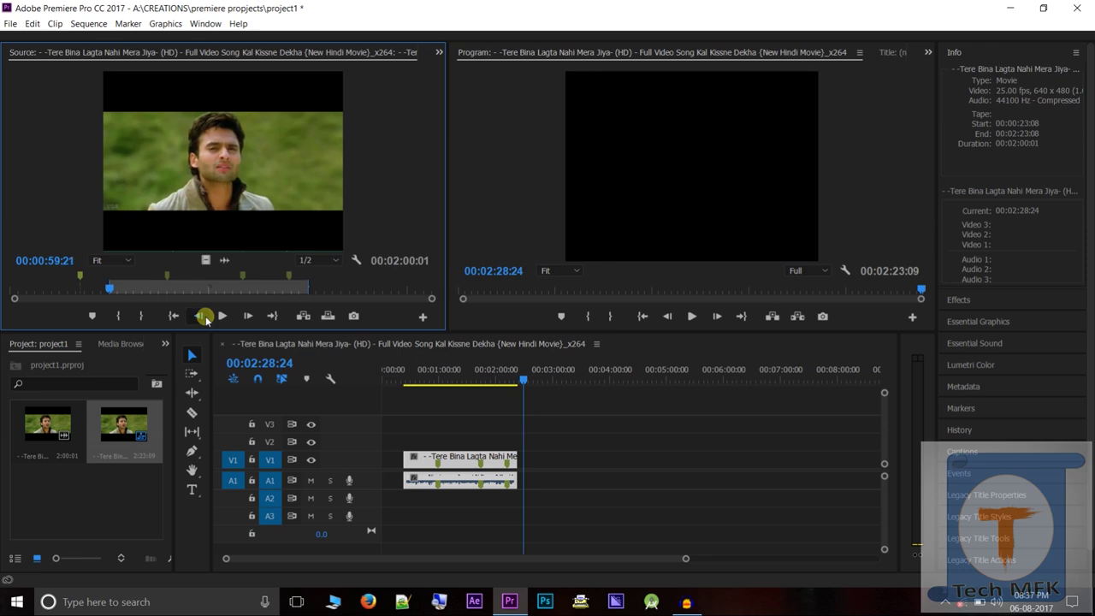
{"action": "left_click", "coordinate": [202, 316]}
{"action": "left_click", "coordinate": [202, 316]}
{"action": "left_click", "coordinate": [201, 316]}
{"action": "left_click", "coordinate": [202, 316]}
{"action": "left_click", "coordinate": [202, 315]}
{"action": "left_click", "coordinate": [202, 316]}
{"action": "left_click", "coordinate": [202, 316]}
{"action": "left_click", "coordinate": [202, 316]}
{"action": "left_click", "coordinate": [202, 315]}
{"action": "left_click", "coordinate": [202, 315]}
{"action": "left_click", "coordinate": [202, 316]}
{"action": "left_click", "coordinate": [202, 316]}
{"action": "left_click", "coordinate": [202, 316]}
{"action": "left_click", "coordinate": [202, 316]}
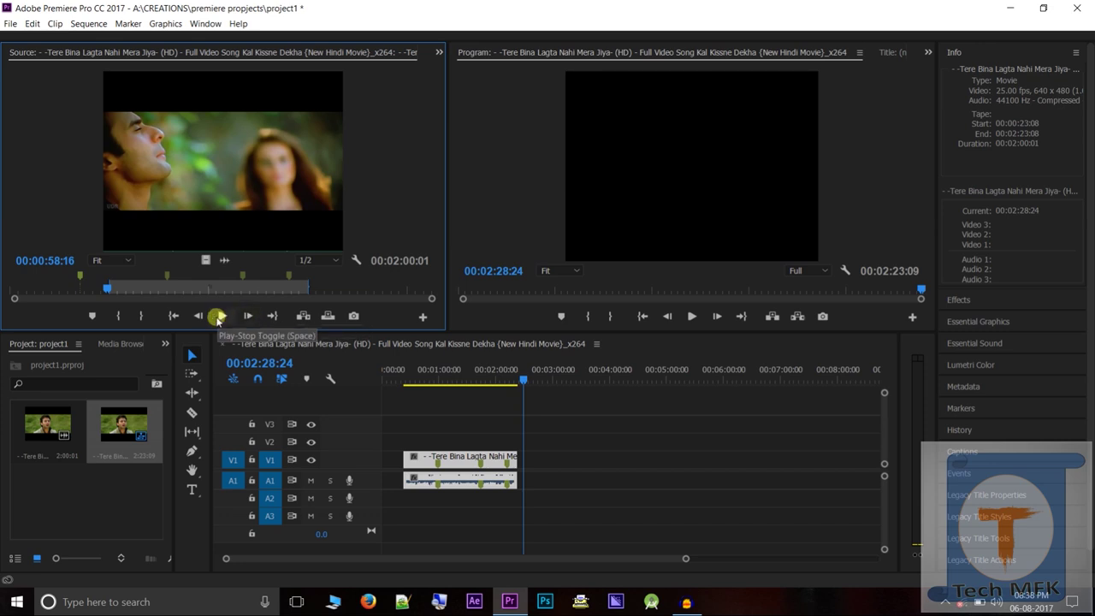
Step: Play the source clip through to about 00:01:00:18, pausing once along the way
{"action": "left_click", "coordinate": [219, 317]}
{"action": "left_click", "coordinate": [223, 317]}
{"action": "left_click", "coordinate": [222, 318]}
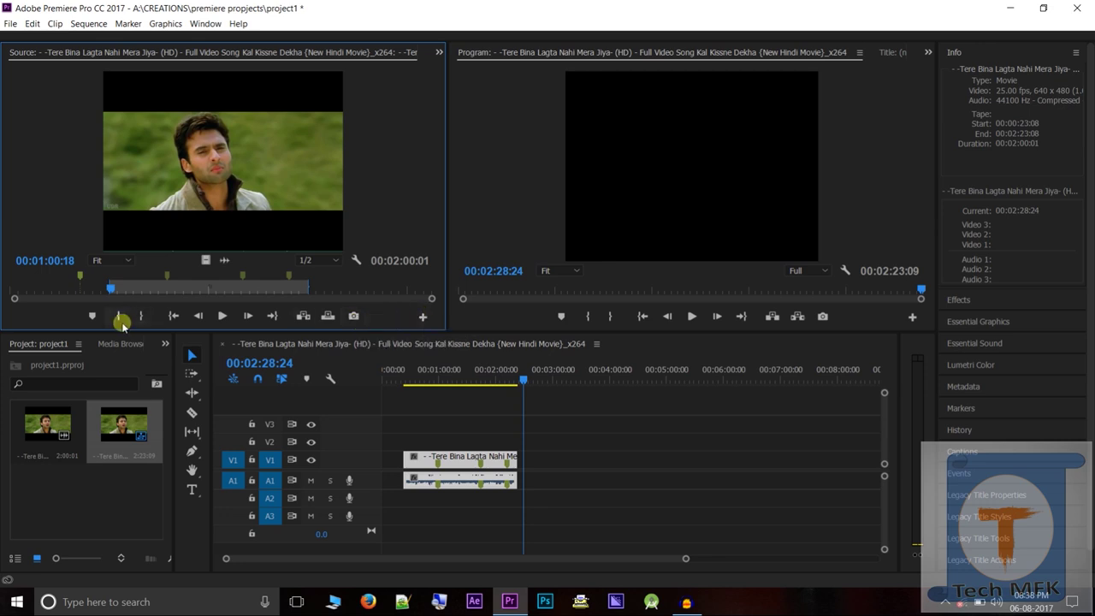
{"action": "left_click", "coordinate": [423, 318]}
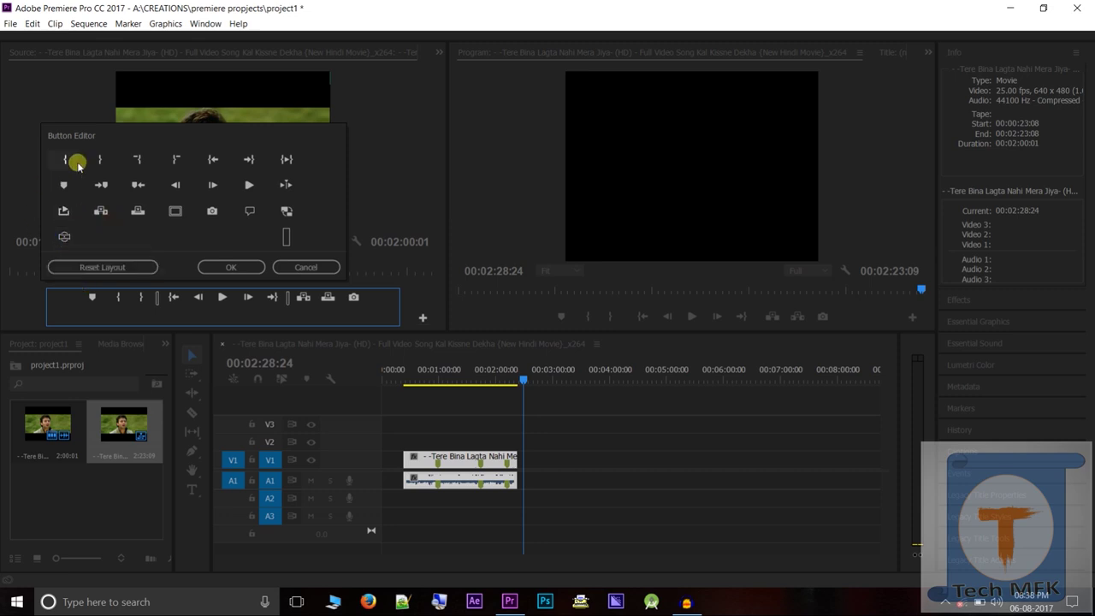
{"action": "left_click", "coordinate": [371, 124]}
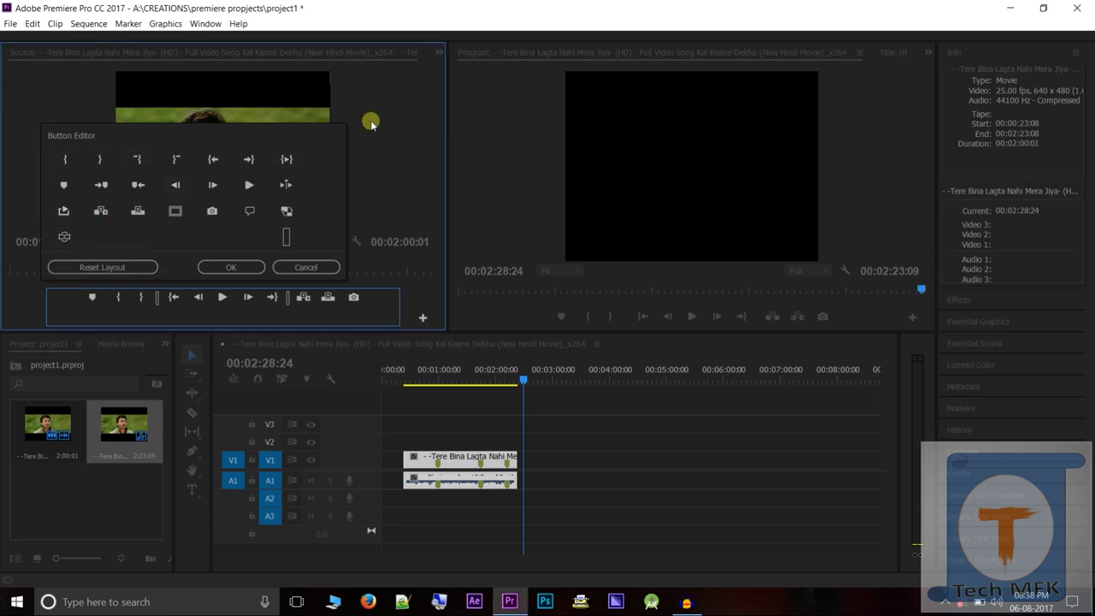
{"action": "left_click", "coordinate": [293, 271]}
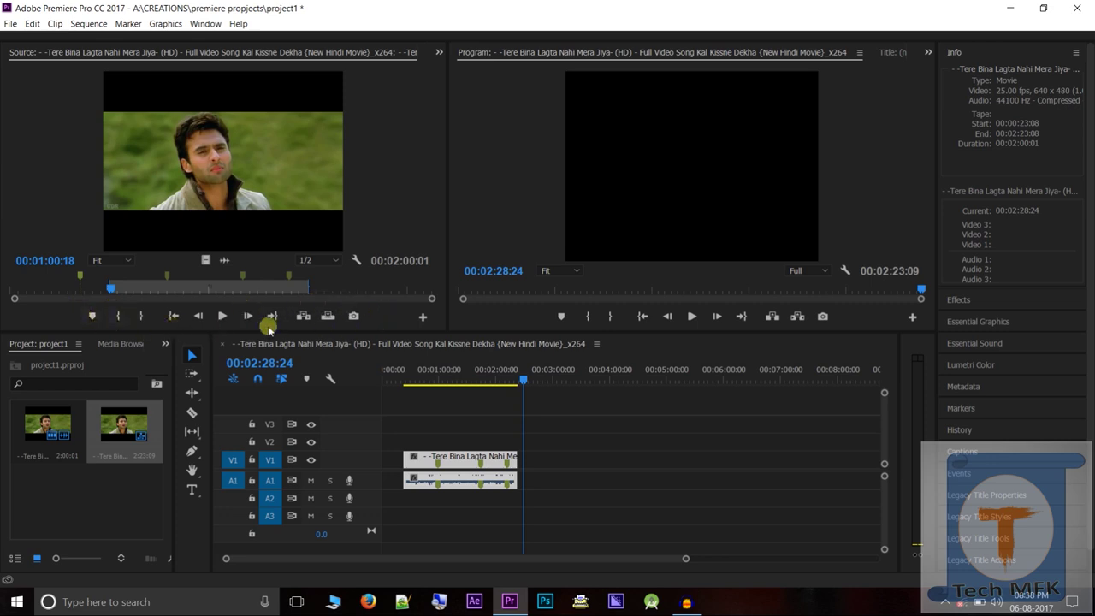
Step: Scrub the timeline playhead back to 00:01:34:20, where the man sits in the grassy field
{"action": "left_click", "coordinate": [401, 318]}
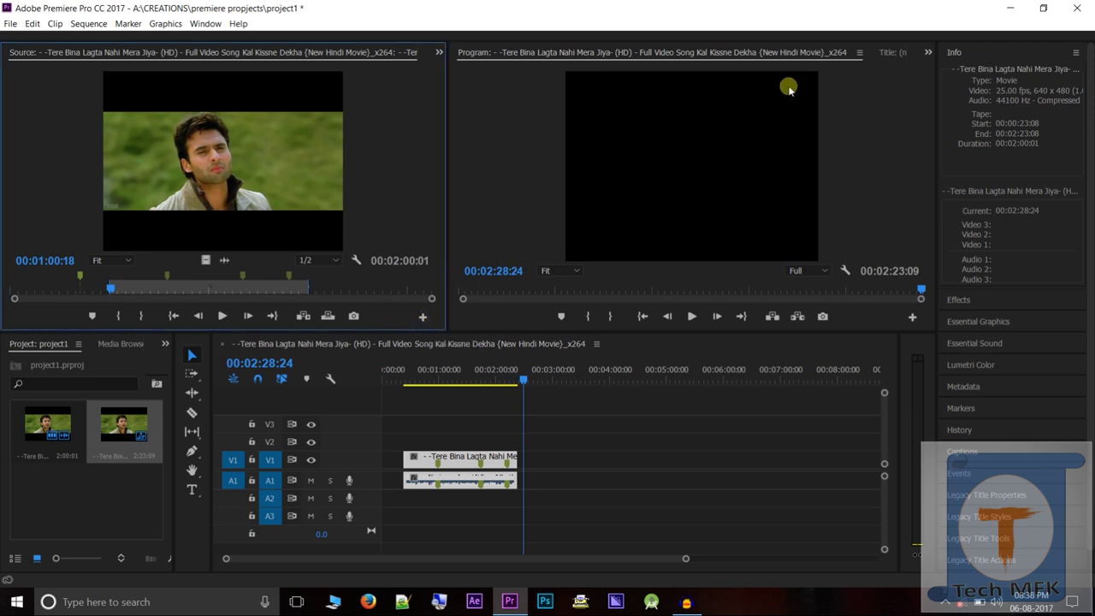
{"action": "left_click", "coordinate": [590, 159]}
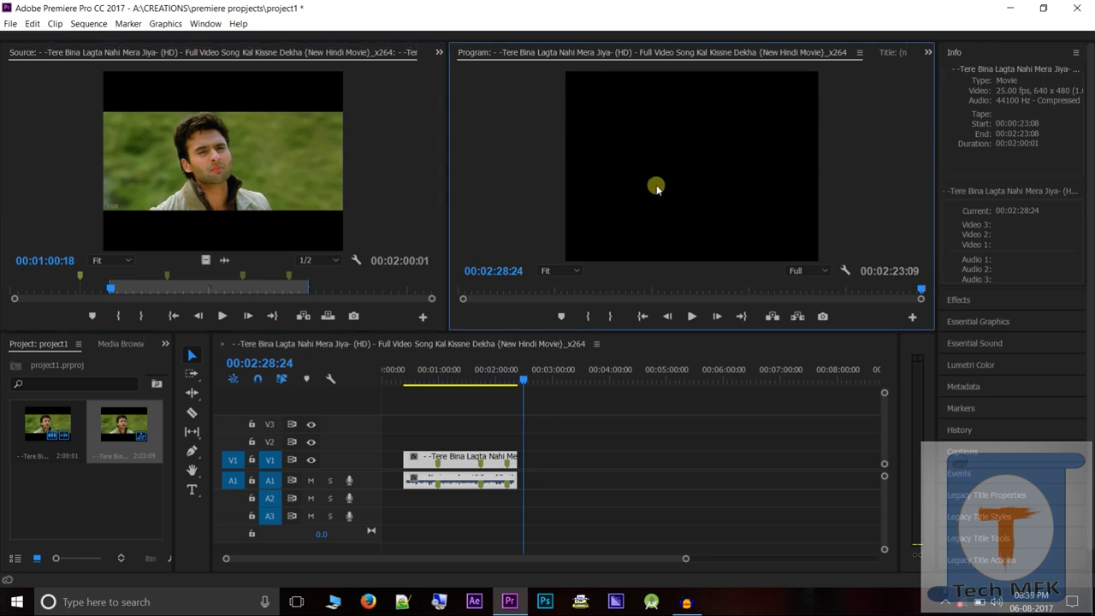
{"action": "left_click", "coordinate": [524, 379]}
{"action": "left_click_drag", "start_coordinate": [524, 379], "coordinate": [496, 408]}
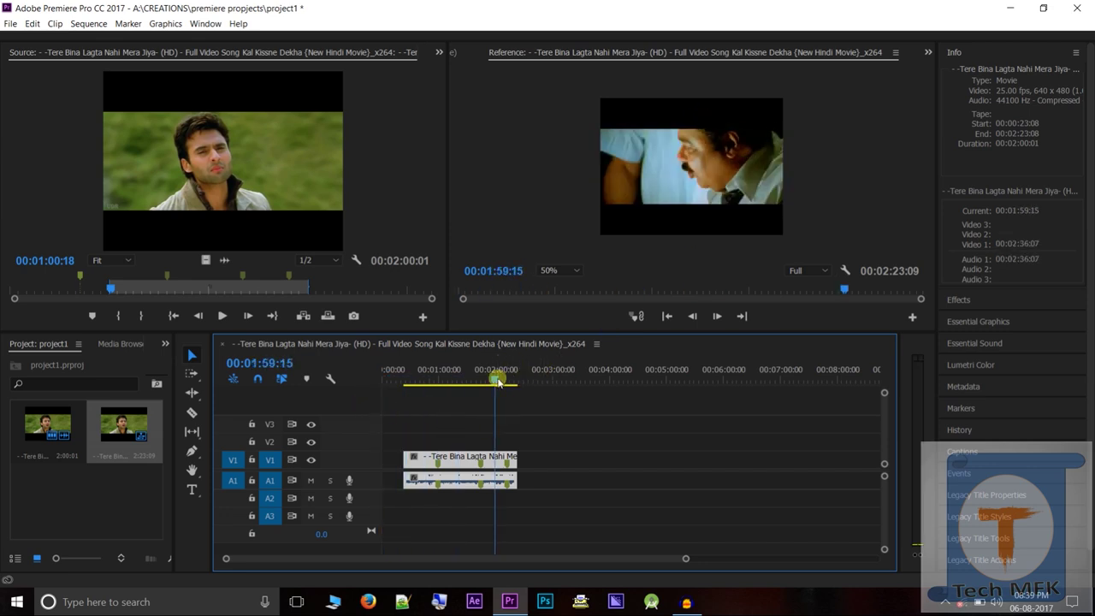
{"action": "left_click_drag", "start_coordinate": [499, 382], "coordinate": [473, 432]}
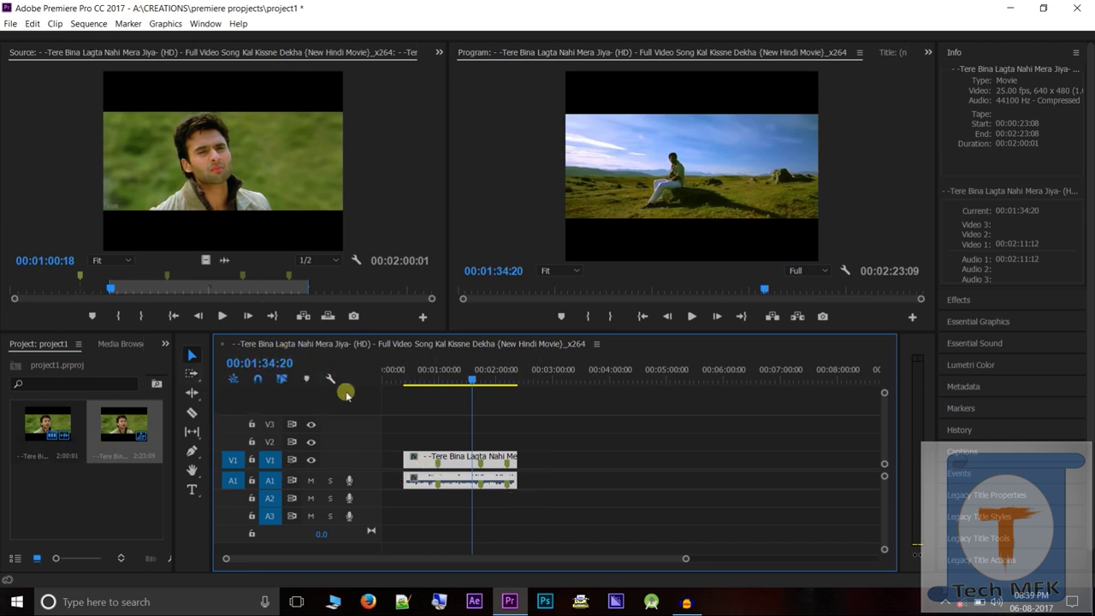
Step: Try out the Type, Selection, Track Select Forward and Ripple Edit tools on the timeline
{"action": "right_click", "coordinate": [195, 343]}
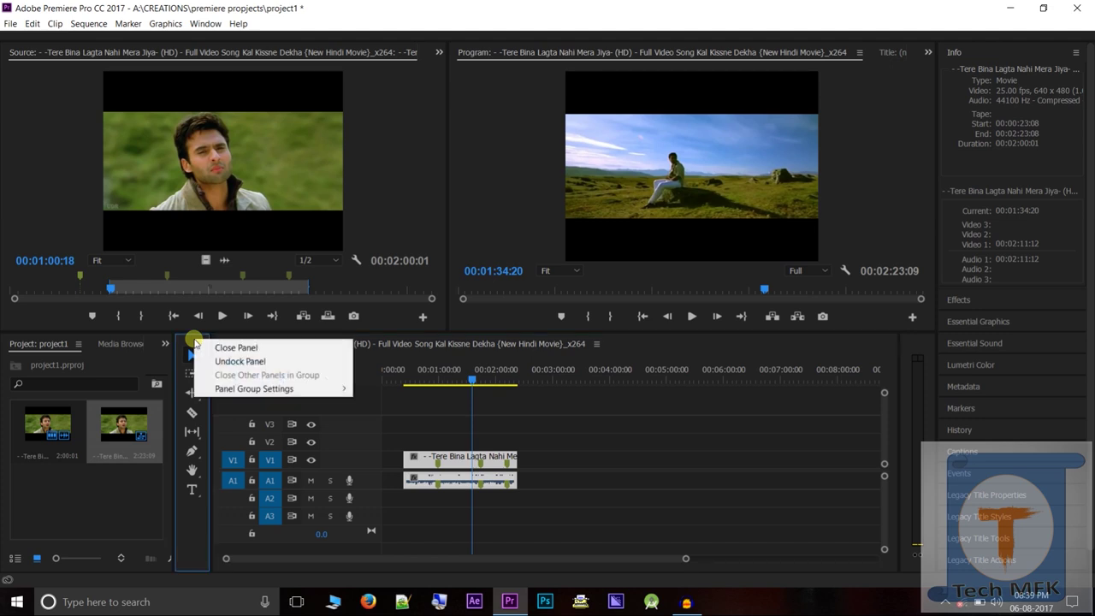
{"action": "left_click", "coordinate": [192, 343]}
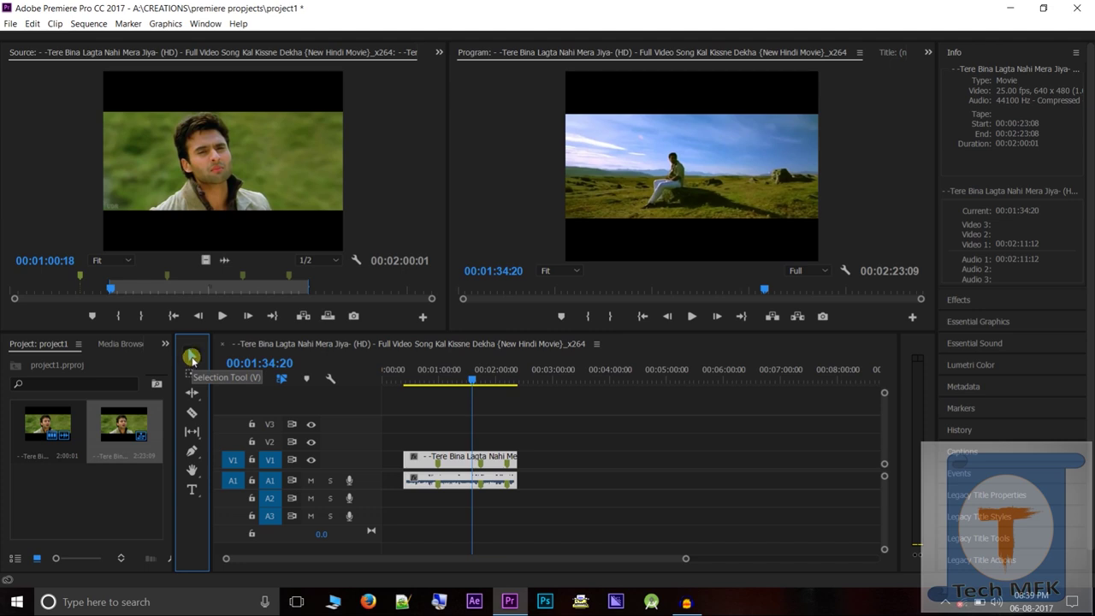
{"action": "left_click", "coordinate": [502, 469]}
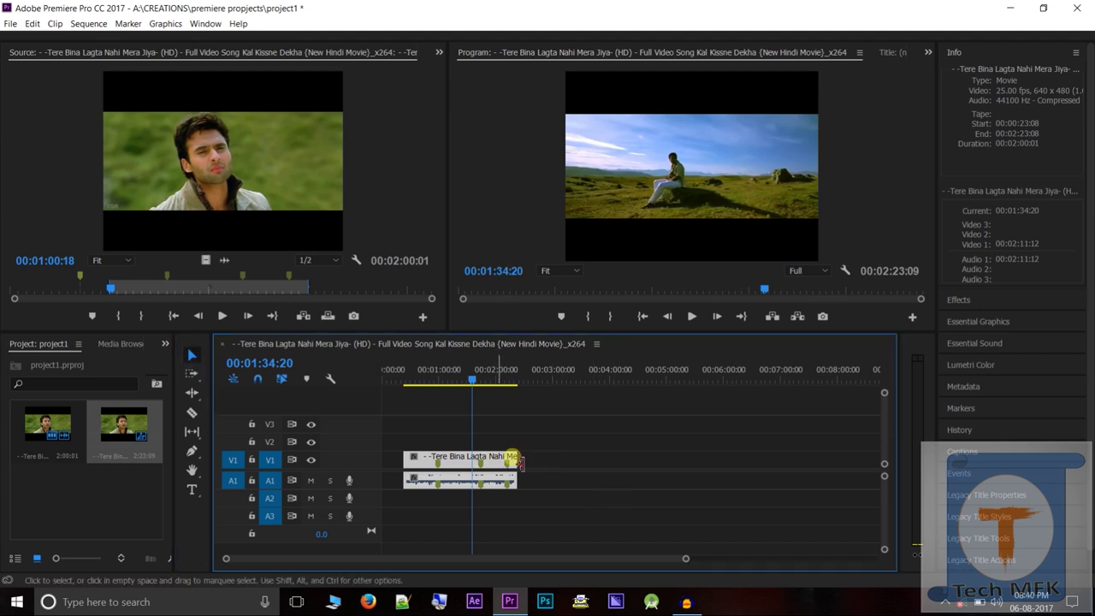
{"action": "left_click", "coordinate": [568, 463]}
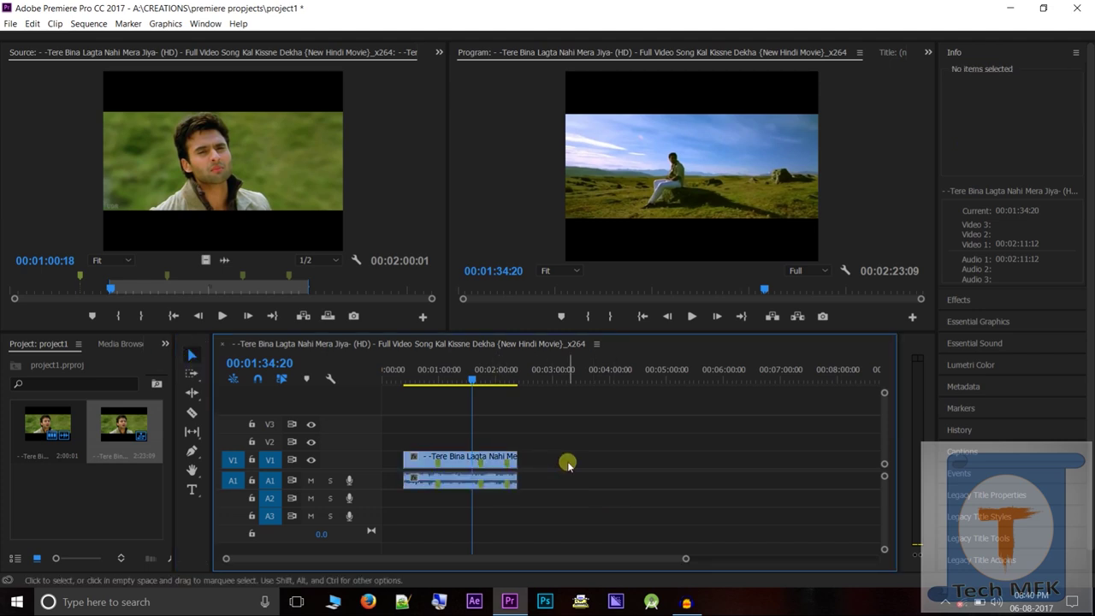
{"action": "left_click", "coordinate": [191, 489]}
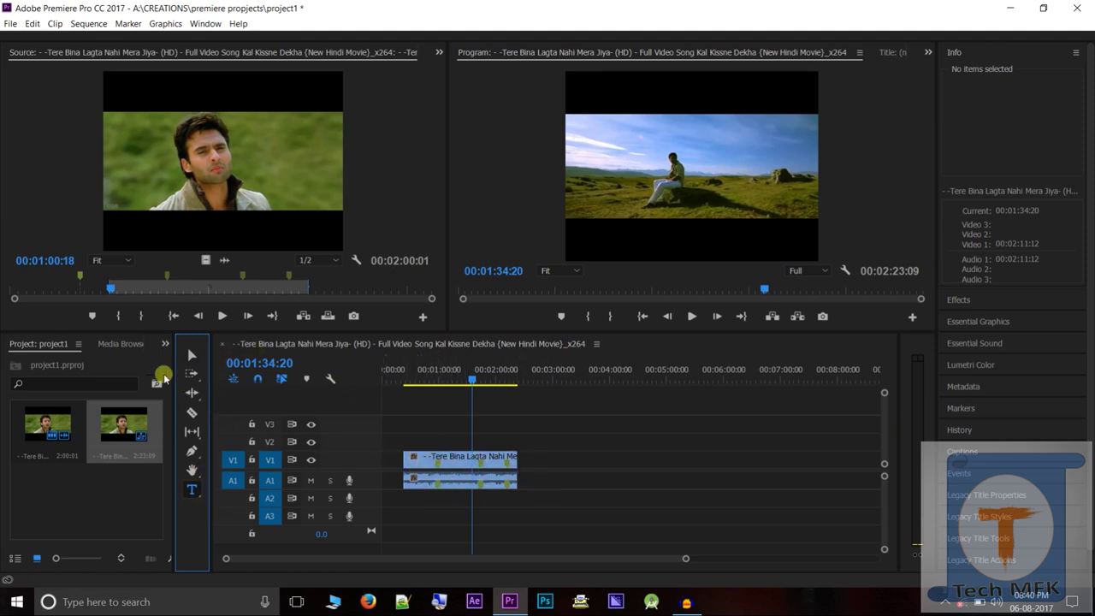
{"action": "left_click", "coordinate": [187, 358]}
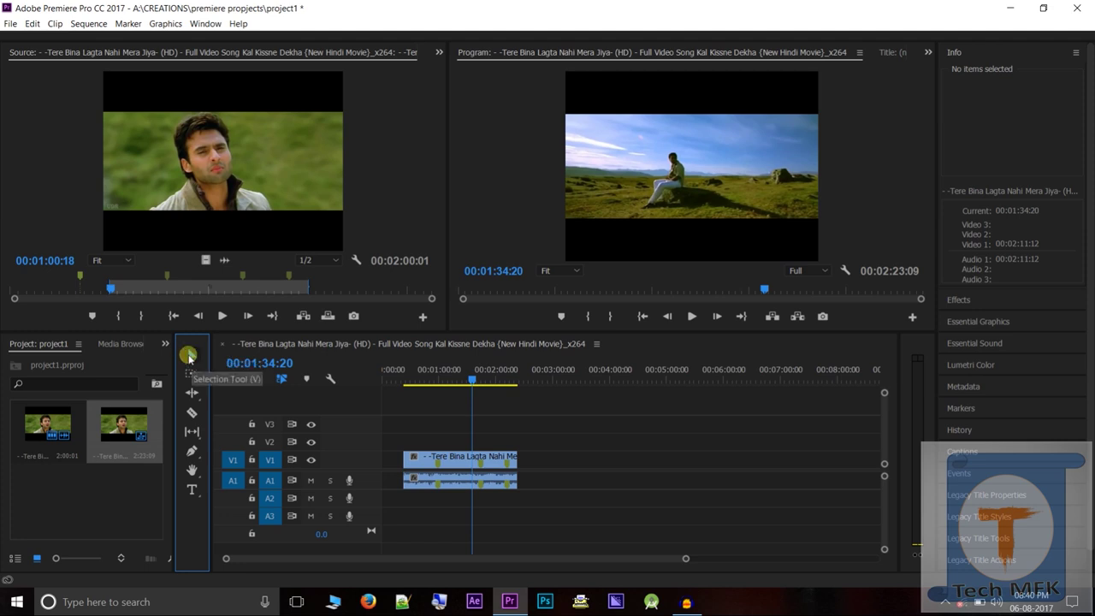
{"action": "left_click", "coordinate": [190, 376]}
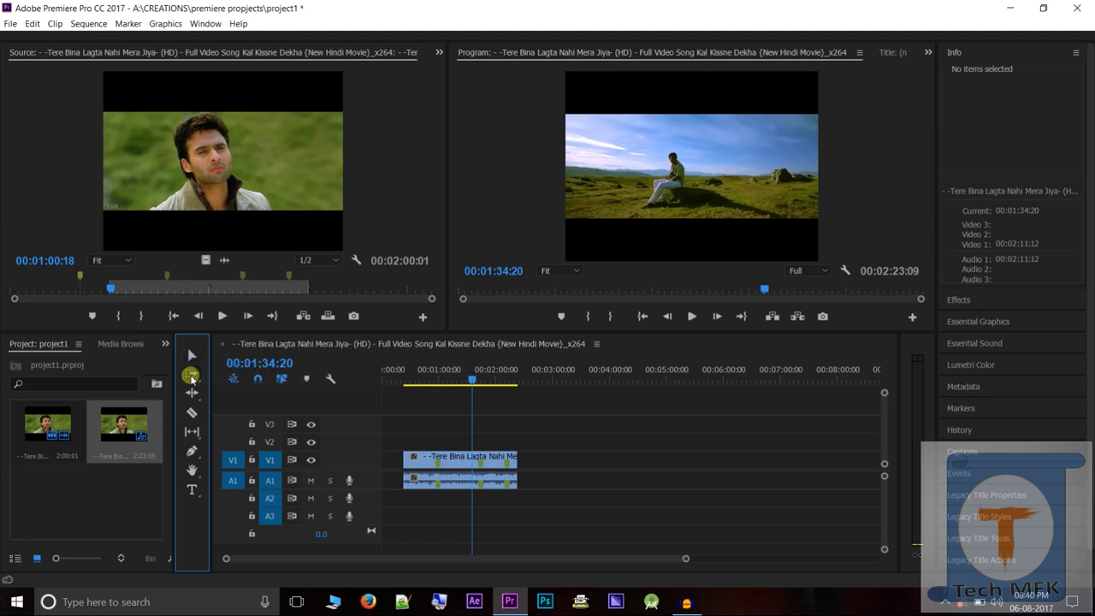
{"action": "left_click", "coordinate": [192, 393]}
Step: Select the linked song clip on V1/A1 and delete it from the sequence
{"action": "left_click", "coordinate": [447, 462]}
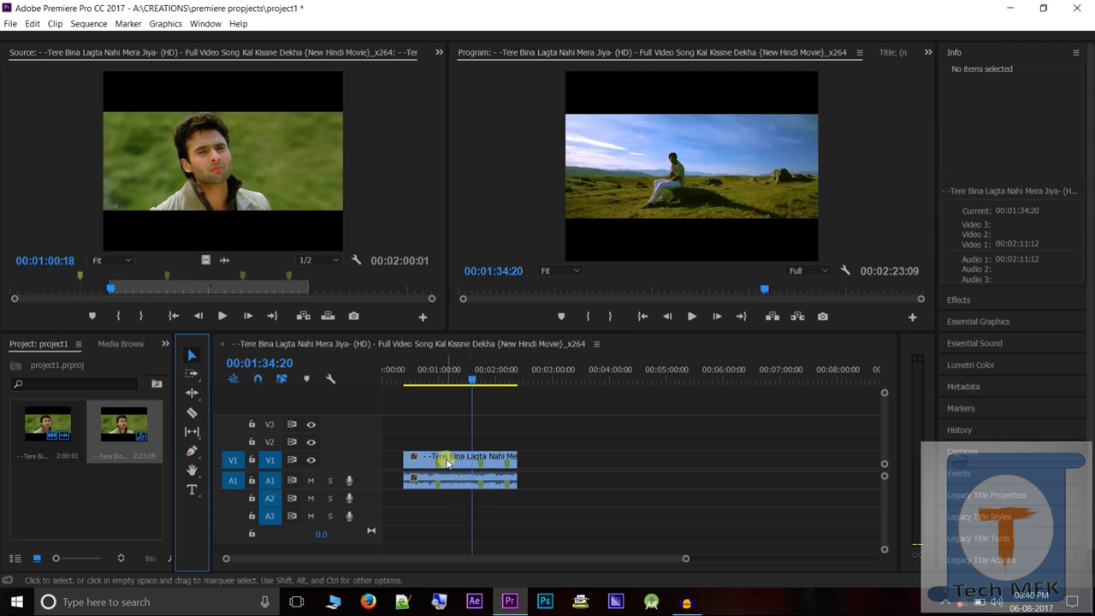
{"action": "left_click", "coordinate": [447, 463]}
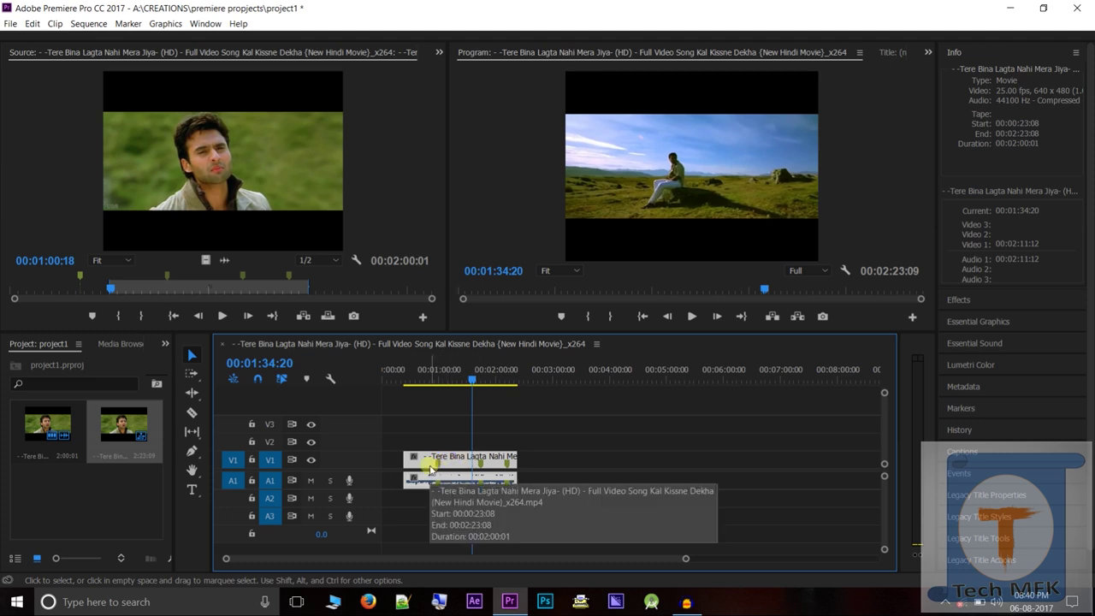
{"action": "key", "text": "Delete"}
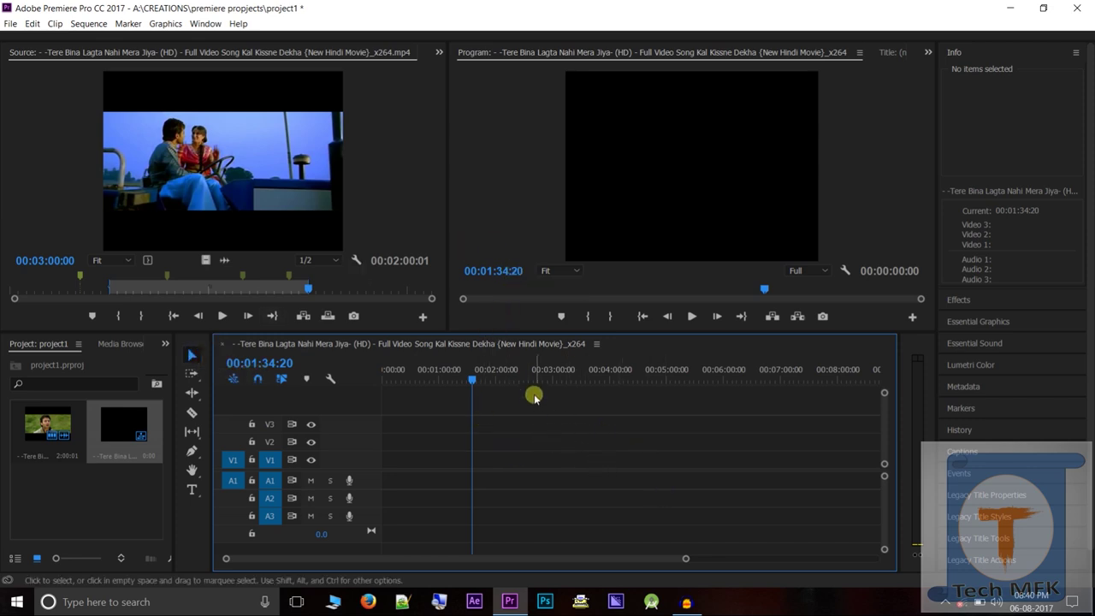
Step: Re-add the song clip to V1/A1 and slide it right to run 00:04:08:06–00:06:08:06
{"action": "left_click", "coordinate": [188, 373]}
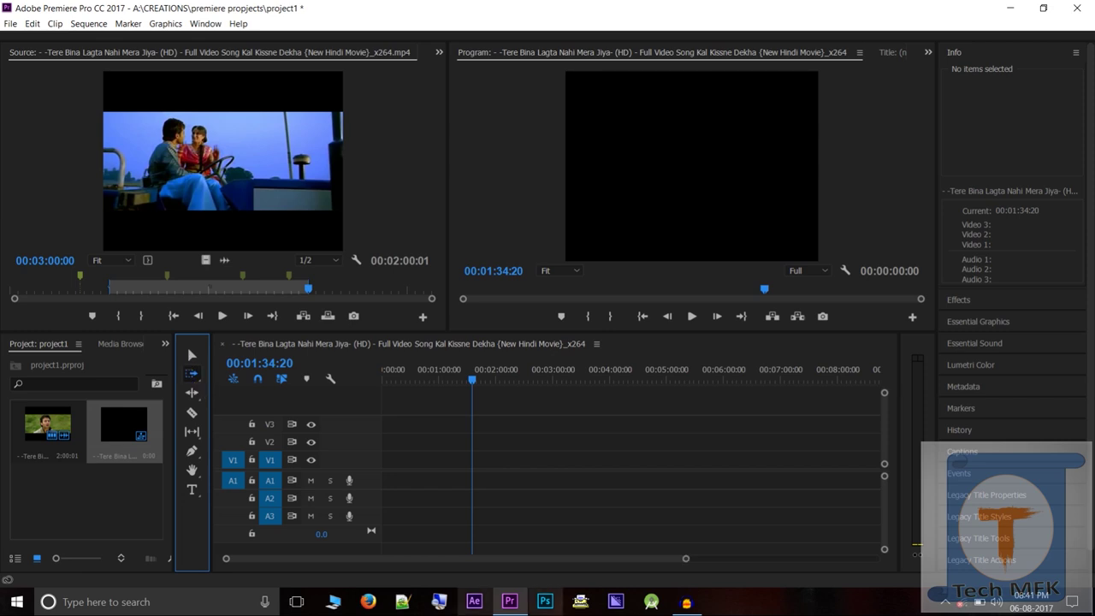
{"action": "left_click_drag", "start_coordinate": [216, 198], "coordinate": [505, 462]}
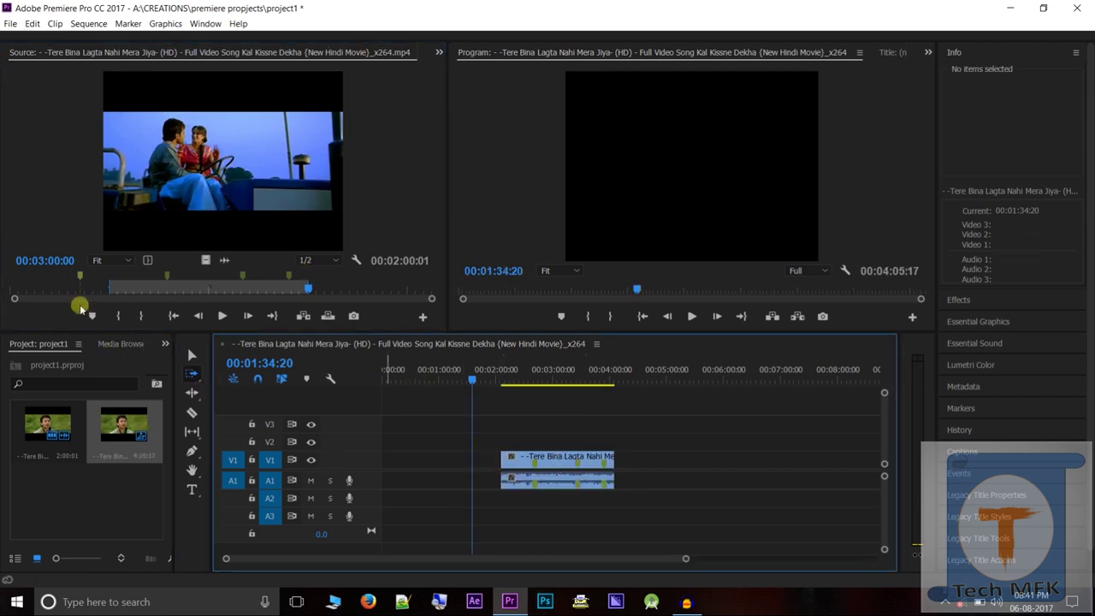
{"action": "left_click", "coordinate": [190, 361]}
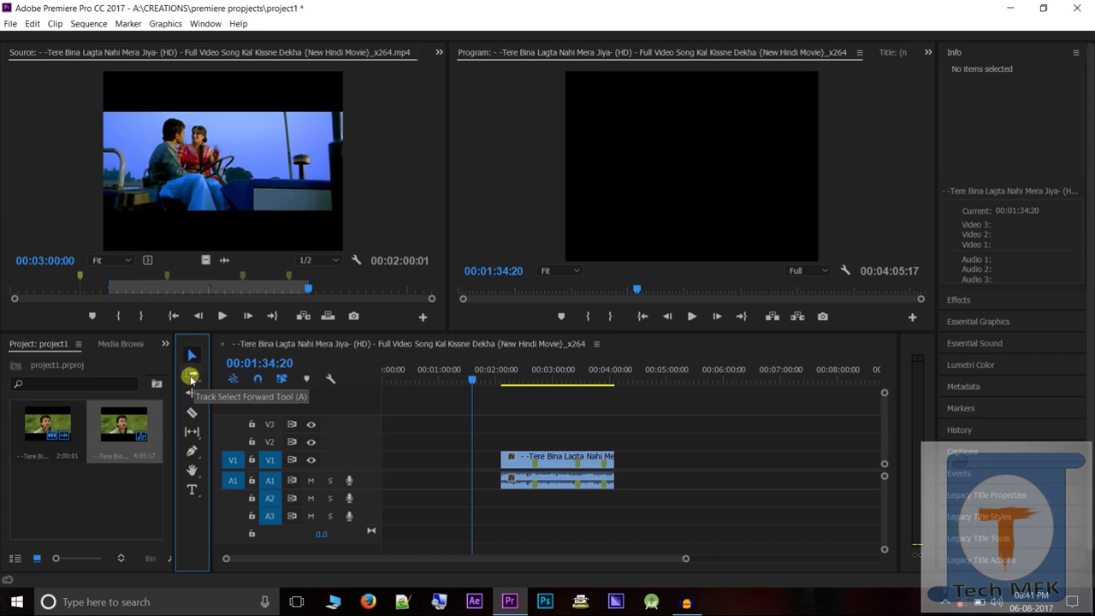
{"action": "left_click", "coordinate": [190, 377]}
{"action": "left_click_drag", "start_coordinate": [518, 455], "coordinate": [633, 465]}
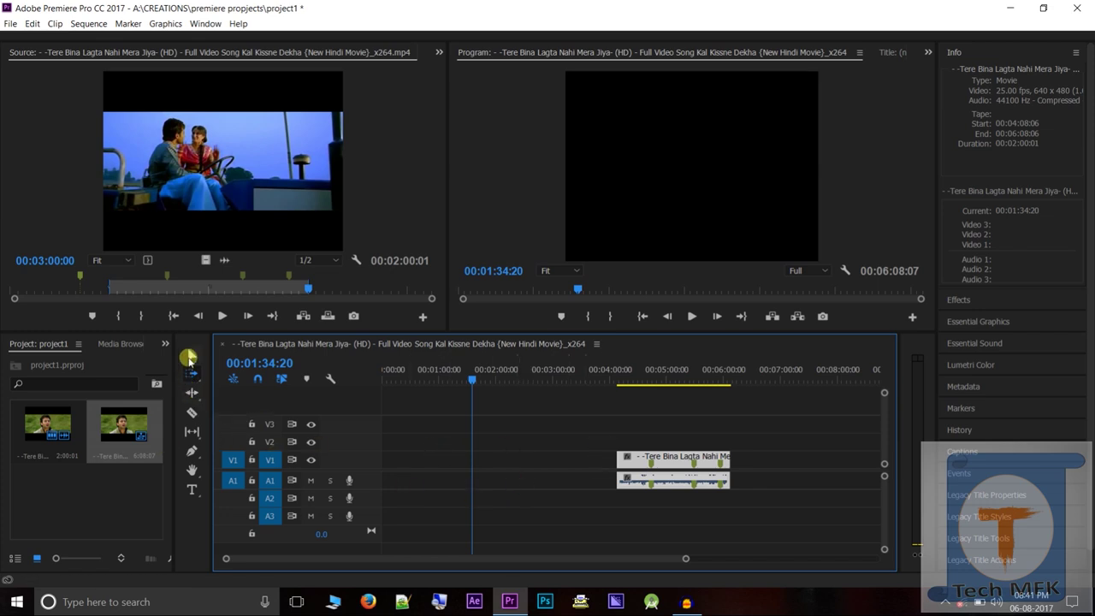
{"action": "left_click", "coordinate": [191, 373]}
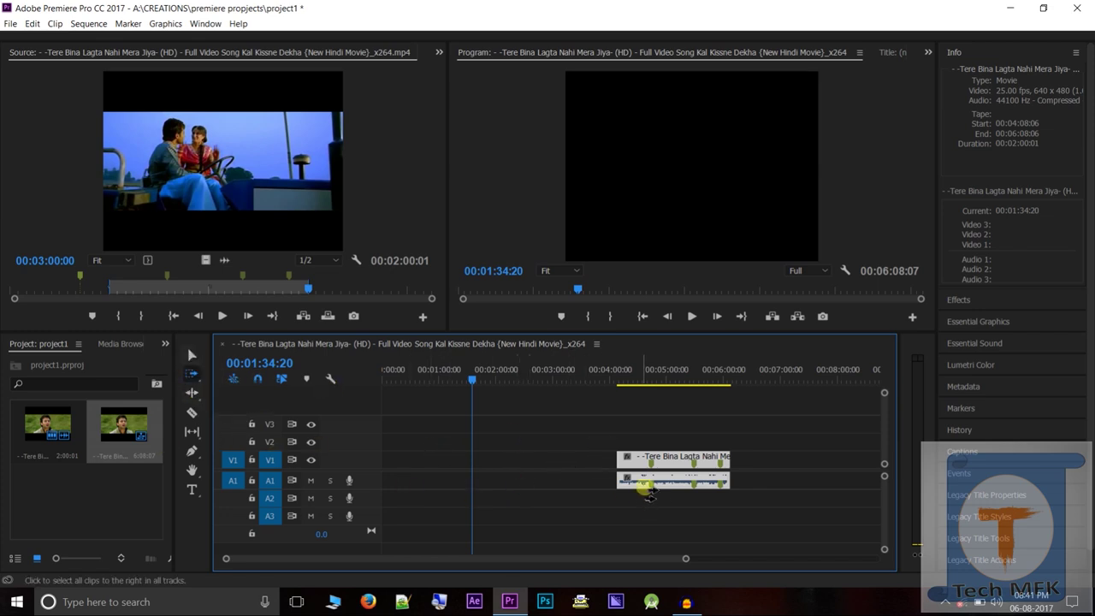
Step: Unlink the clip's video from its audio and select the A1 and V1 parts separately
{"action": "right_click", "coordinate": [643, 466]}
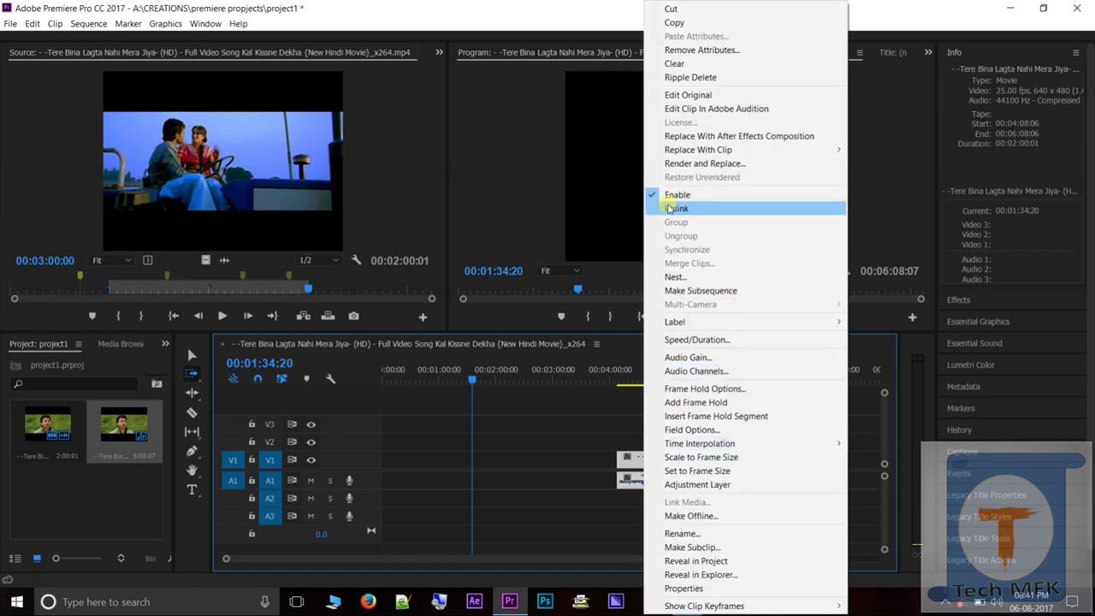
{"action": "left_click", "coordinate": [676, 208]}
{"action": "left_click", "coordinate": [190, 355]}
{"action": "left_click", "coordinate": [650, 478]}
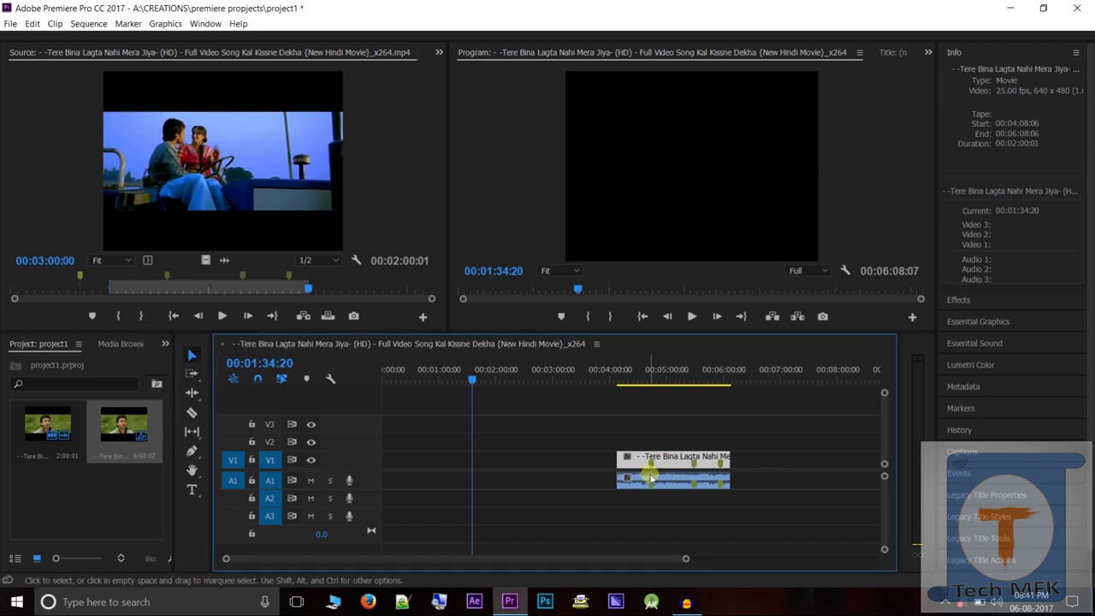
{"action": "left_click", "coordinate": [559, 416]}
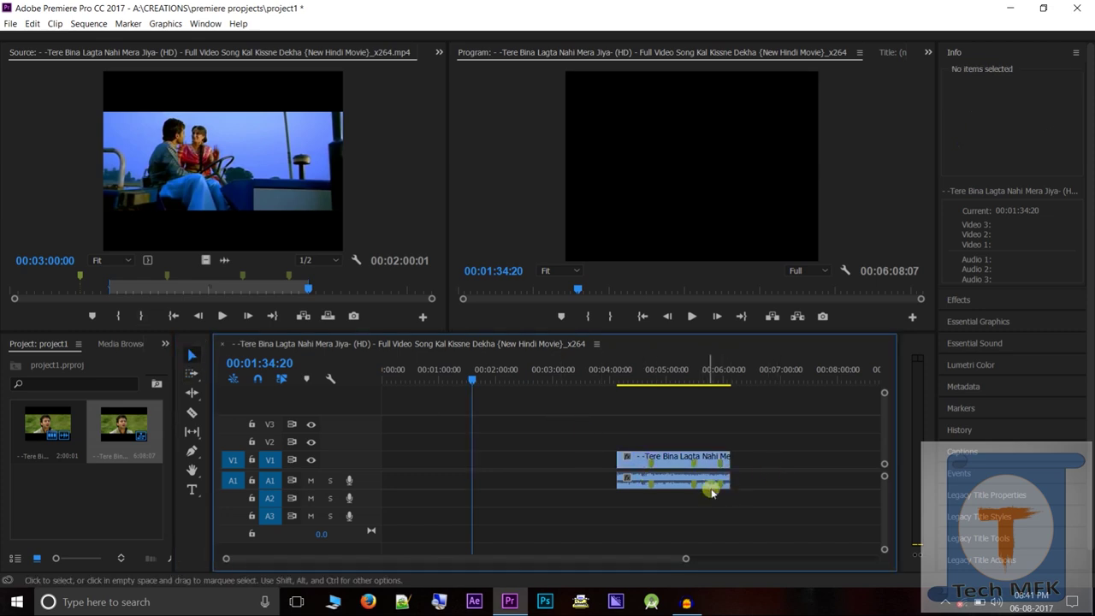
{"action": "left_click", "coordinate": [705, 483]}
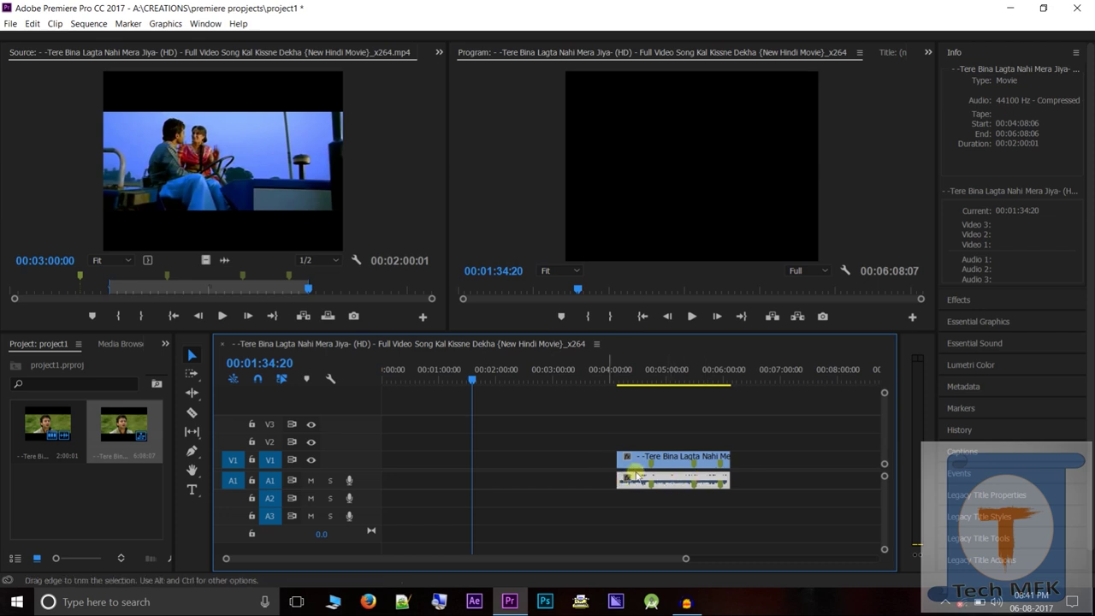
{"action": "left_click", "coordinate": [778, 450]}
{"action": "left_click", "coordinate": [705, 458]}
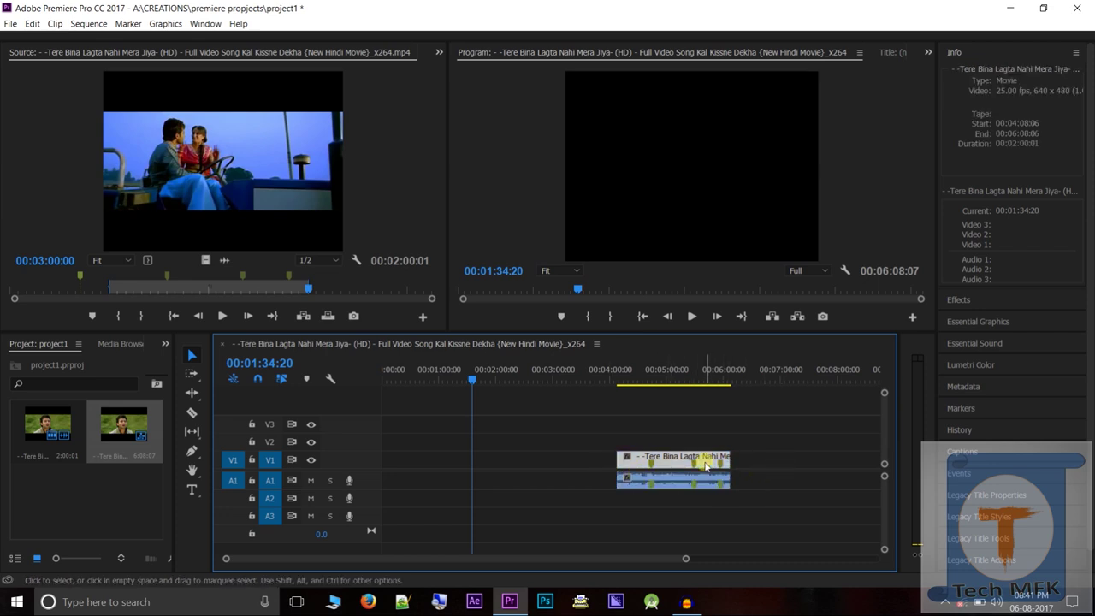
{"action": "left_click", "coordinate": [572, 458]}
{"action": "left_click", "coordinate": [656, 435]}
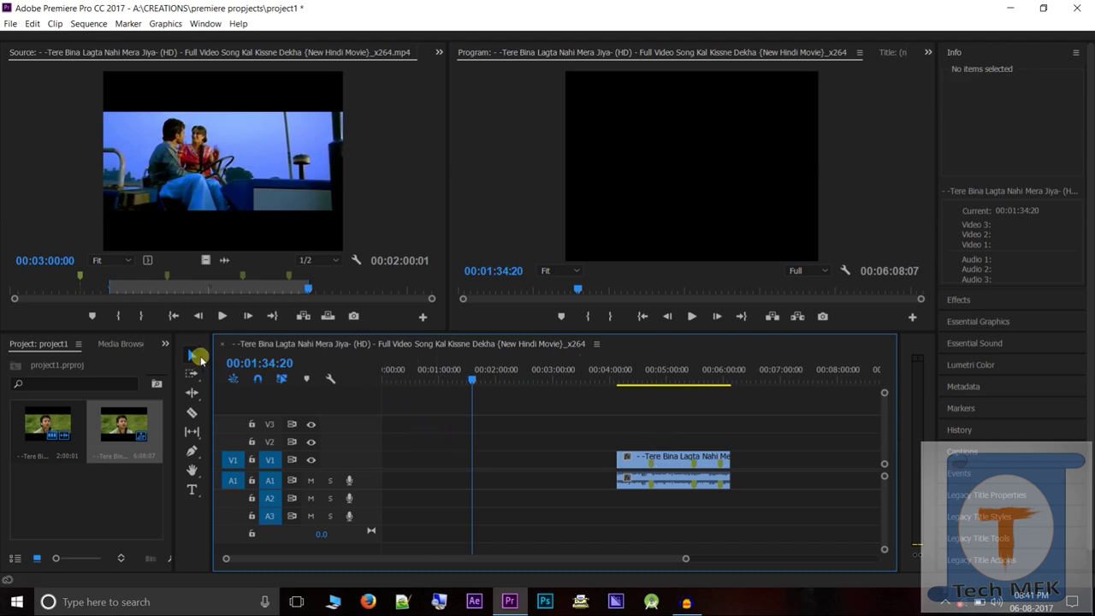
Step: Drag the V1 video right away from its audio, then back above it
{"action": "left_click", "coordinate": [193, 353]}
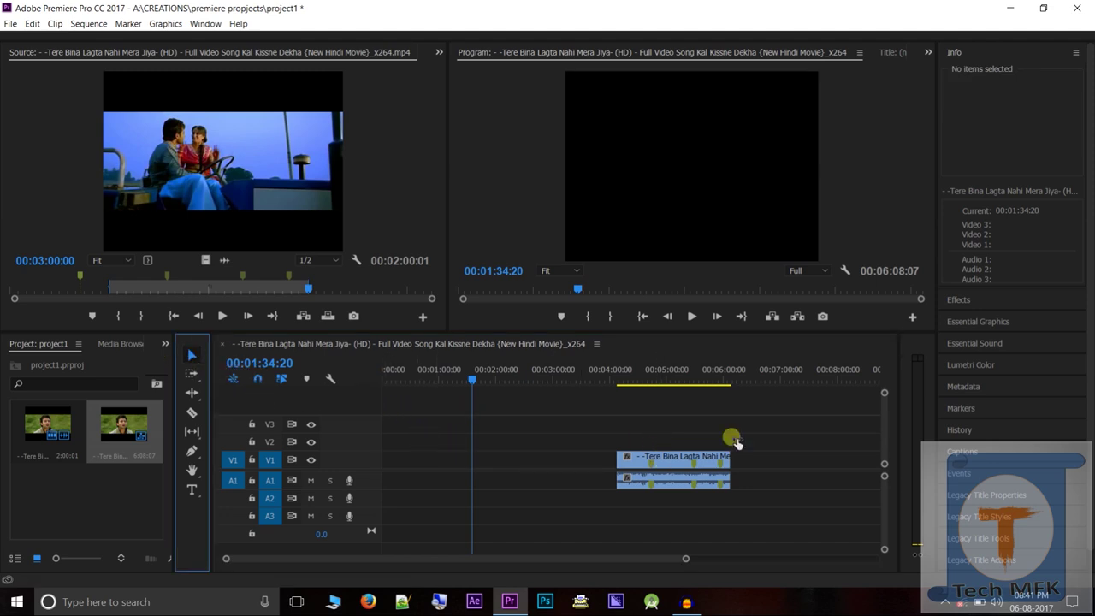
{"action": "left_click", "coordinate": [674, 463]}
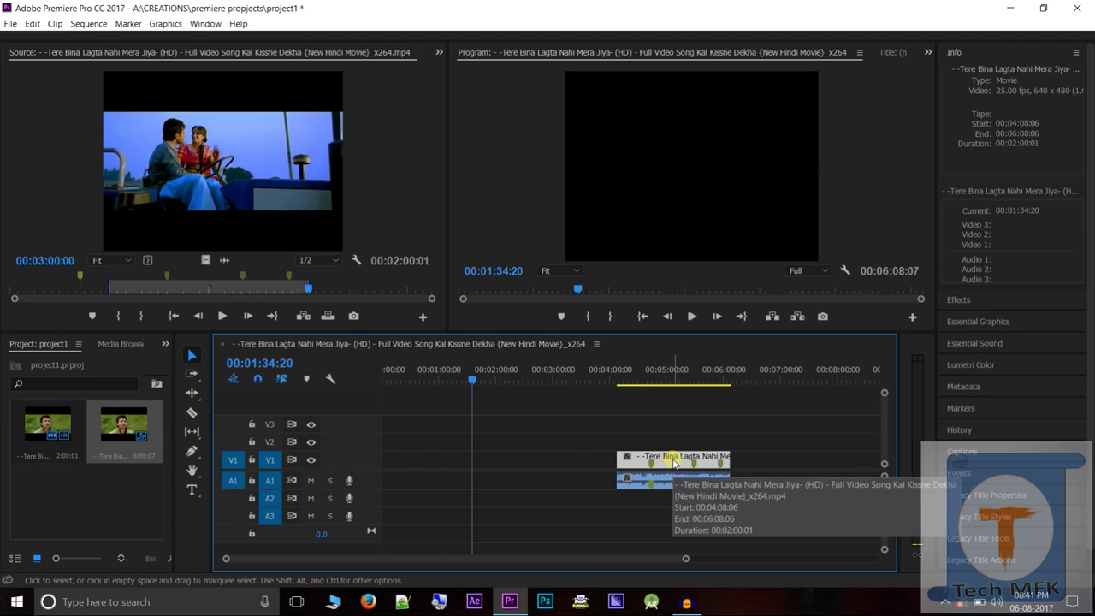
{"action": "left_click_drag", "start_coordinate": [674, 463], "coordinate": [789, 466]}
{"action": "left_click_drag", "start_coordinate": [808, 473], "coordinate": [810, 476]}
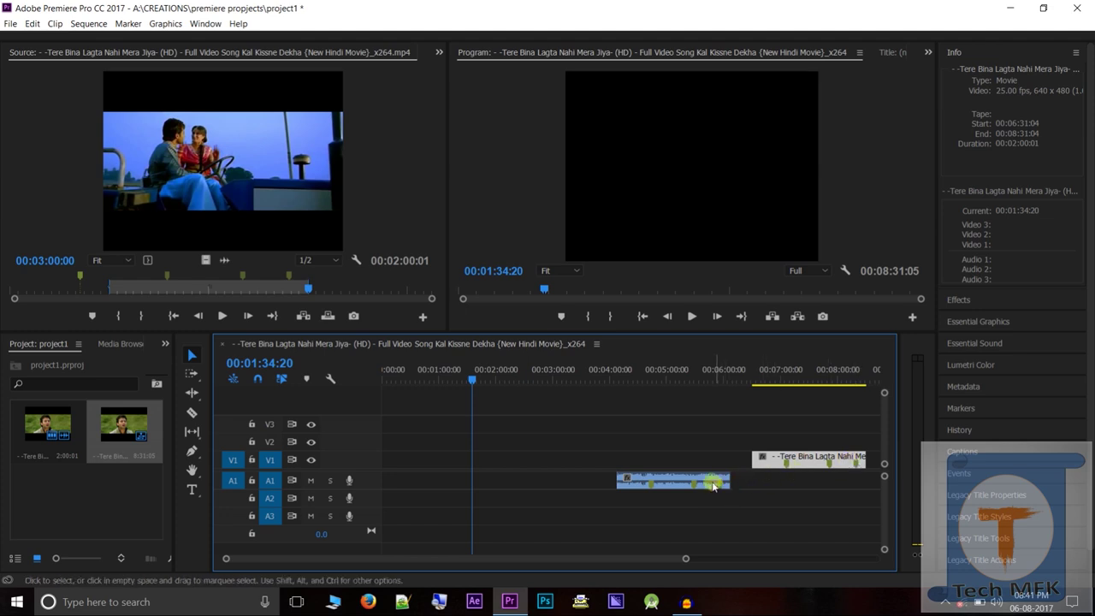
{"action": "left_click_drag", "start_coordinate": [809, 460], "coordinate": [675, 460]}
{"action": "left_click", "coordinate": [770, 423]}
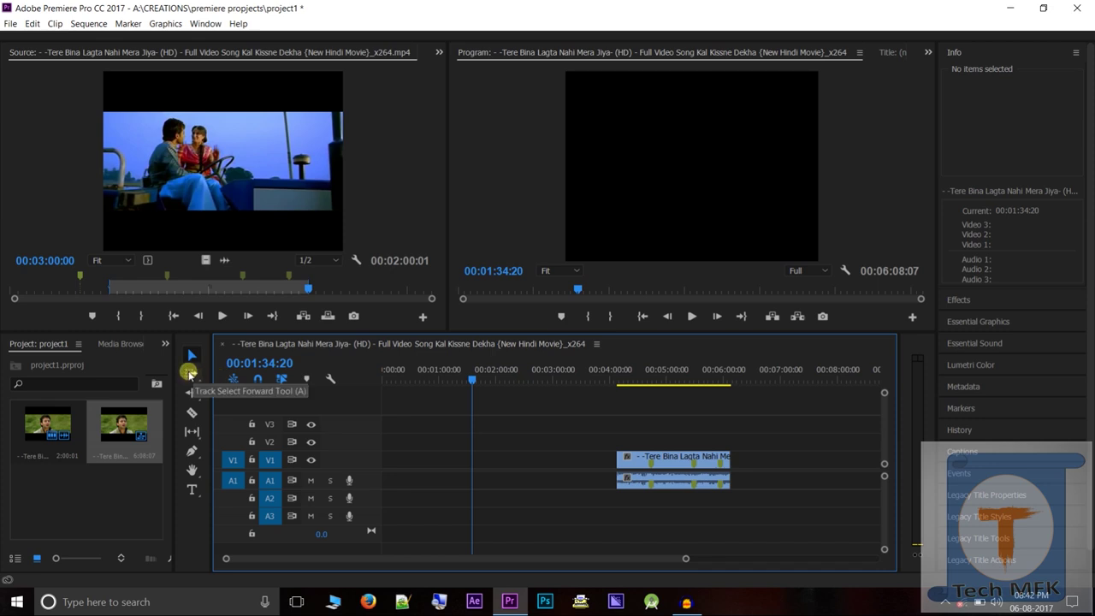
Step: Push both clips later to about 00:06:00 and move the playhead to 00:06:10:22
{"action": "left_click", "coordinate": [189, 374]}
{"action": "left_click", "coordinate": [661, 466]}
{"action": "left_click_drag", "start_coordinate": [660, 466], "coordinate": [776, 469]}
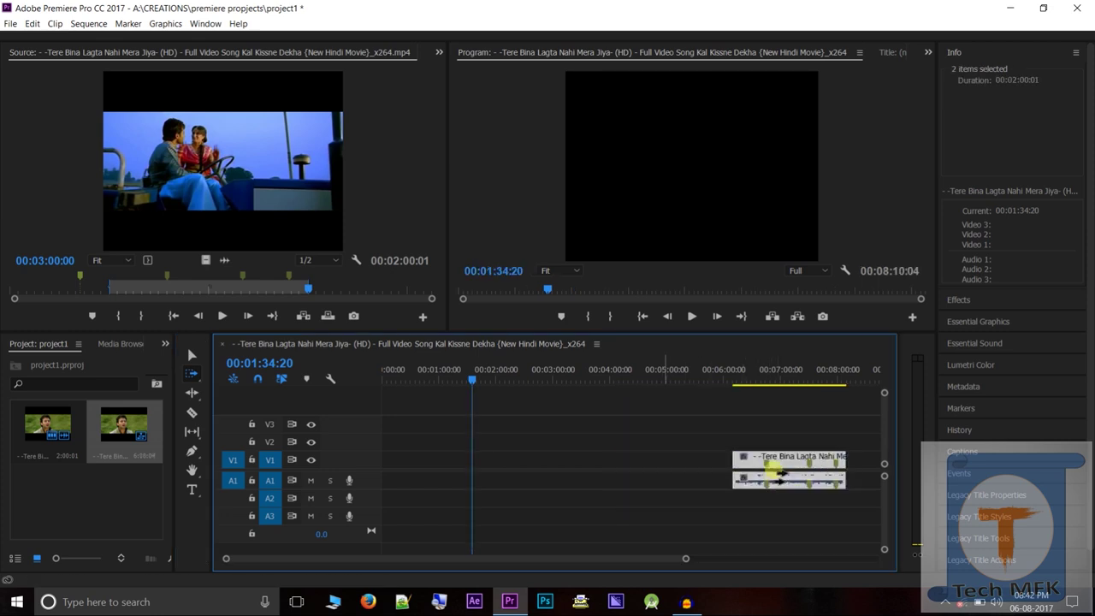
{"action": "left_click_drag", "start_coordinate": [469, 382], "coordinate": [730, 444]}
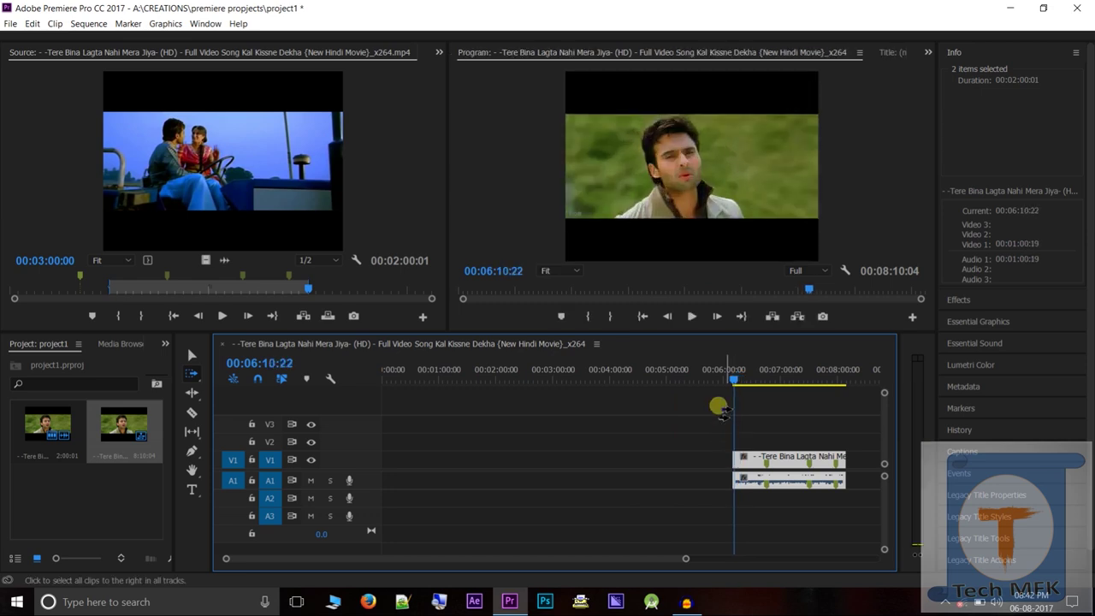
Step: Drag the clip pair back near the sequence start so it ends at 00:02:31:16
{"action": "left_click", "coordinate": [188, 377]}
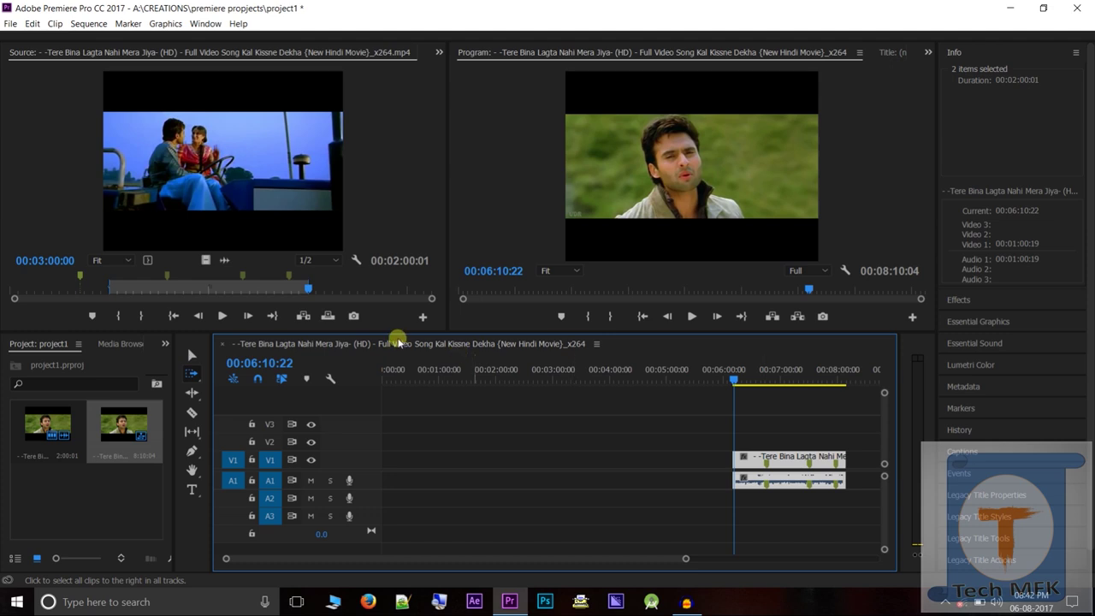
{"action": "left_click", "coordinate": [192, 357]}
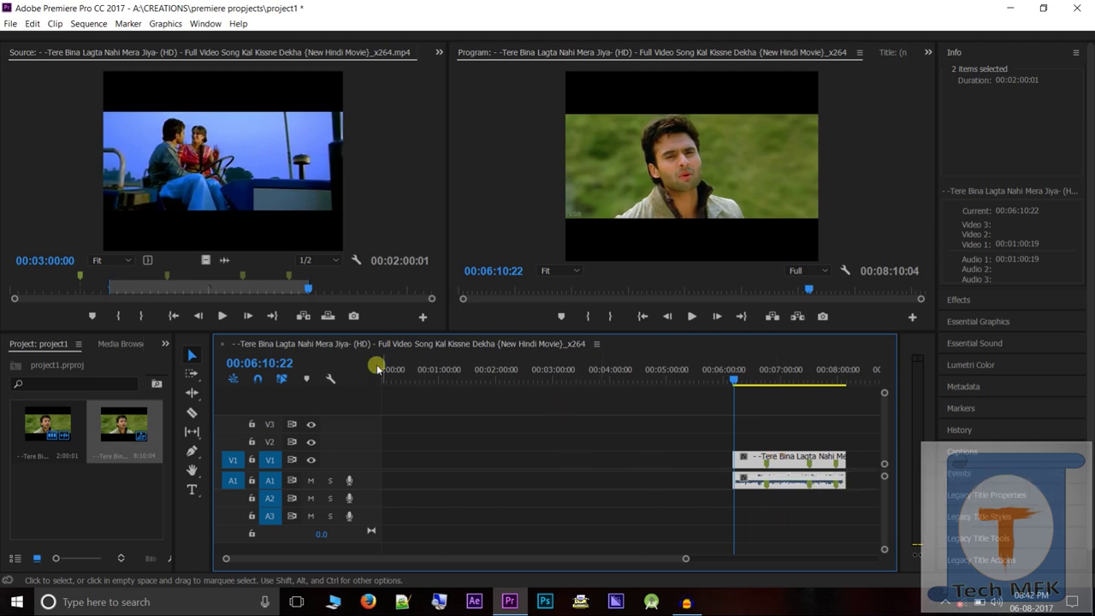
{"action": "left_click_drag", "start_coordinate": [779, 467], "coordinate": [470, 463]}
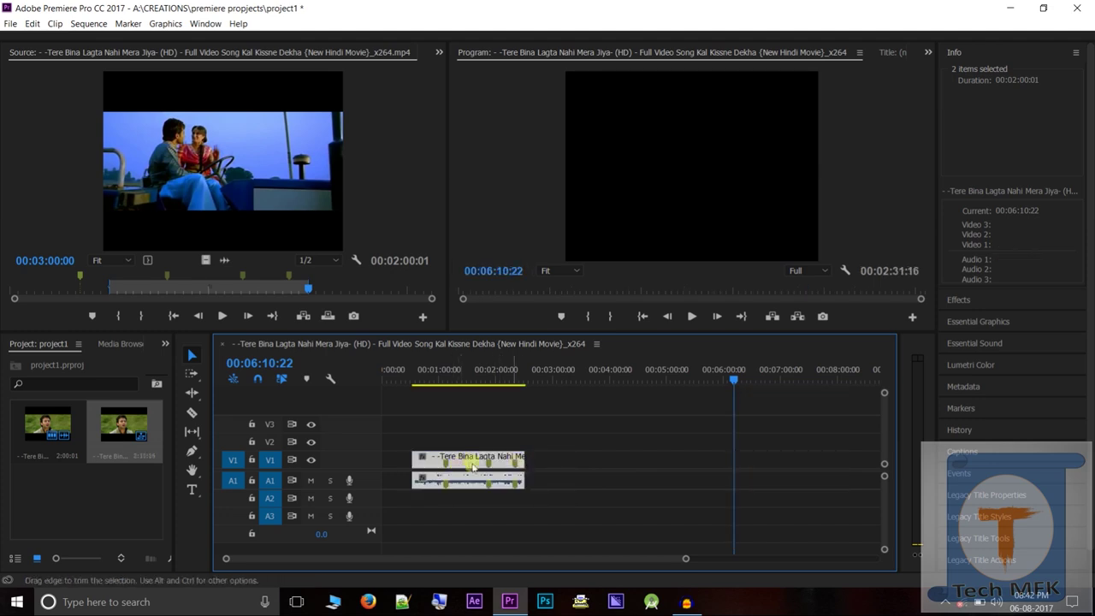
{"action": "right_click", "coordinate": [456, 460]}
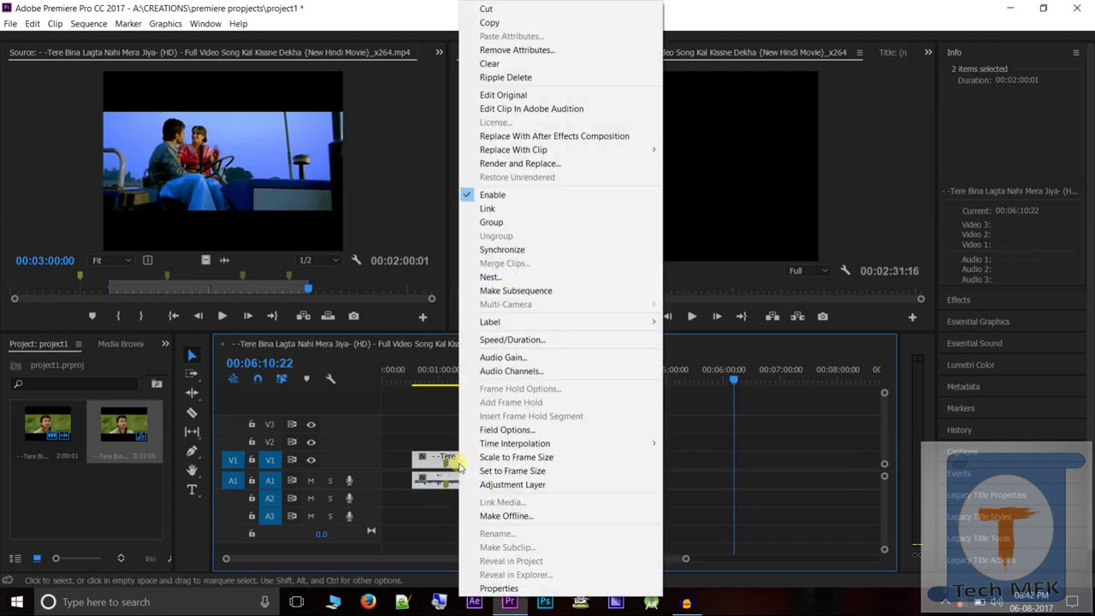
Step: Relink the first clip's video and audio, then drop a second copy on V1/A1 after a gap
{"action": "left_click", "coordinate": [487, 210]}
{"action": "left_click", "coordinate": [458, 487]}
{"action": "left_click", "coordinate": [447, 457]}
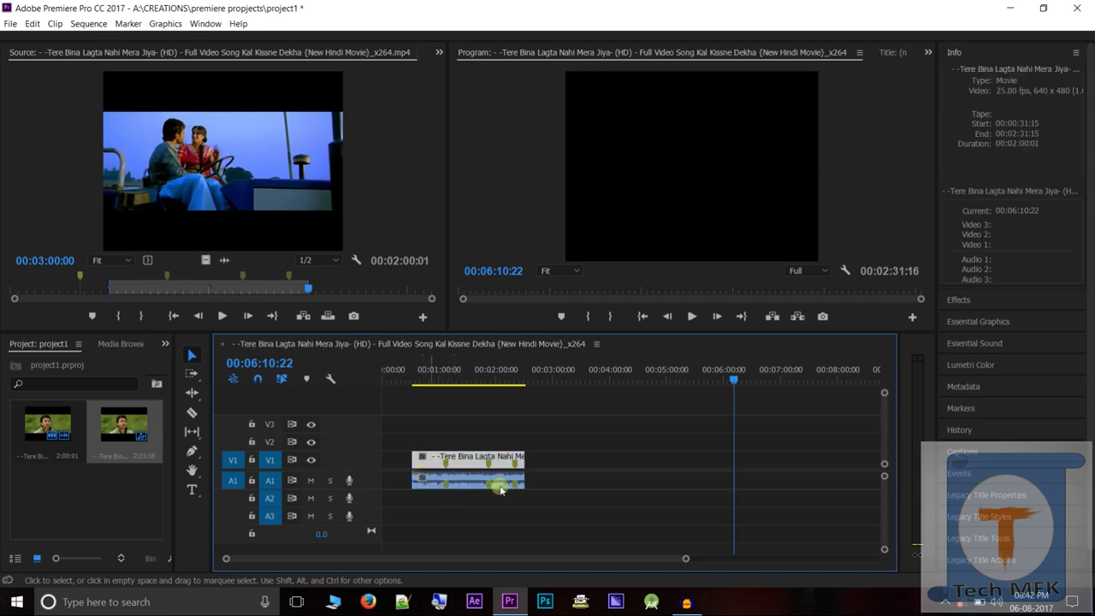
{"action": "left_click_drag", "start_coordinate": [169, 177], "coordinate": [586, 481]}
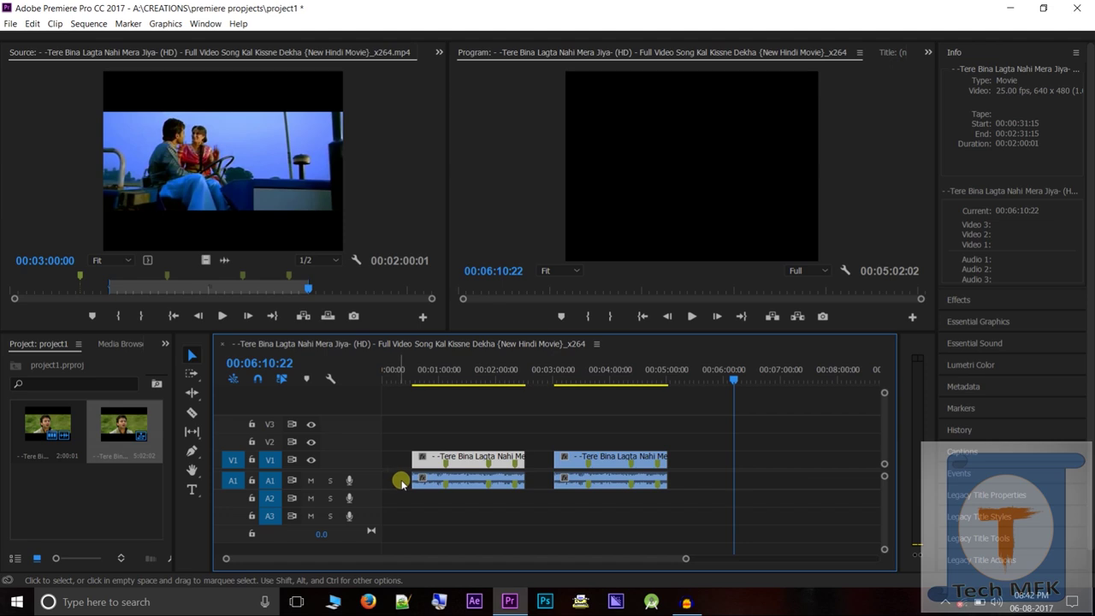
{"action": "left_click", "coordinate": [196, 356]}
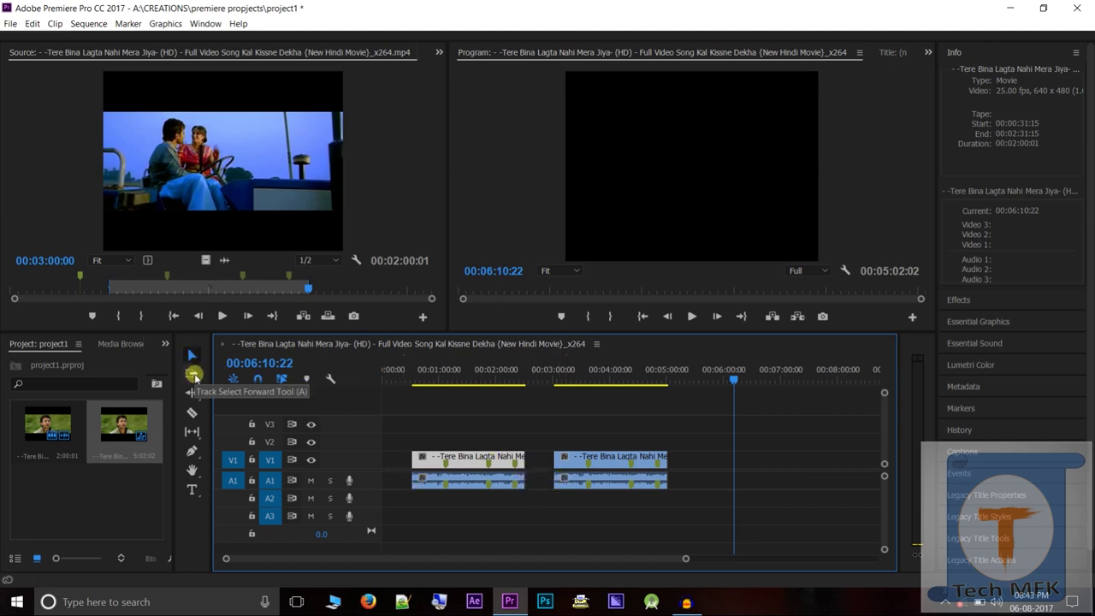
Step: Shift the clips later with Track Select Forward and zoom the timeline out
{"action": "left_click", "coordinate": [195, 375]}
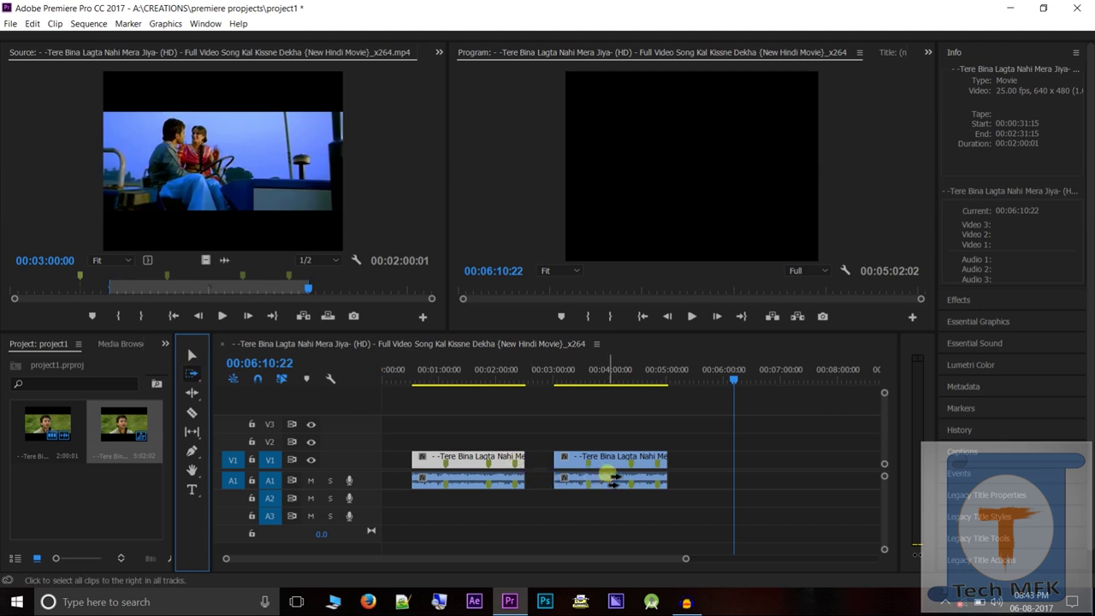
{"action": "left_click", "coordinate": [608, 477]}
{"action": "left_click_drag", "start_coordinate": [667, 469], "coordinate": [819, 480]}
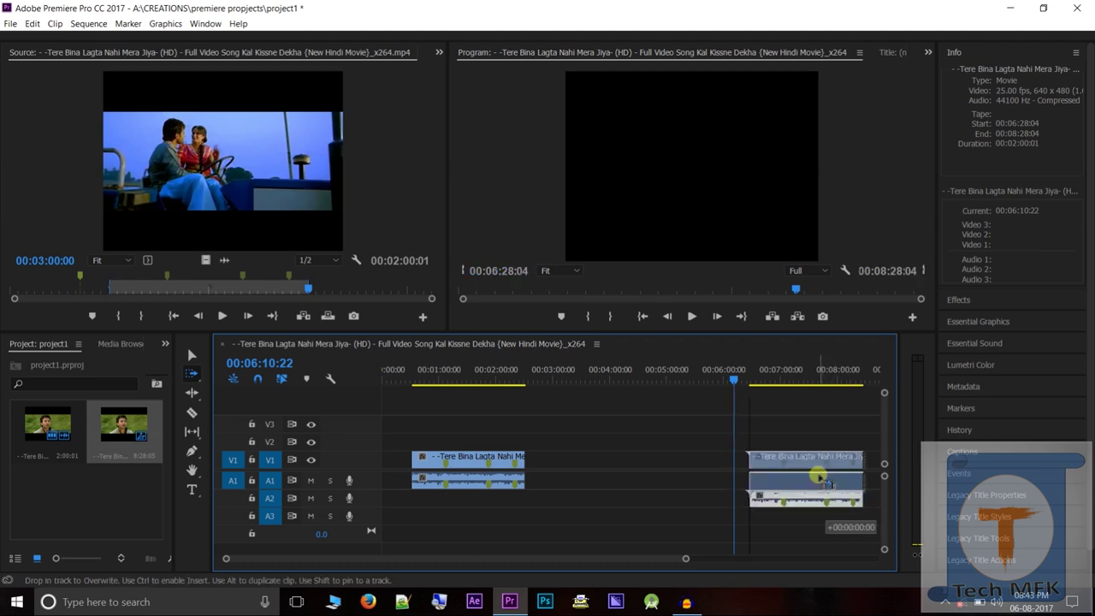
{"action": "left_click_drag", "start_coordinate": [501, 468], "coordinate": [693, 478]}
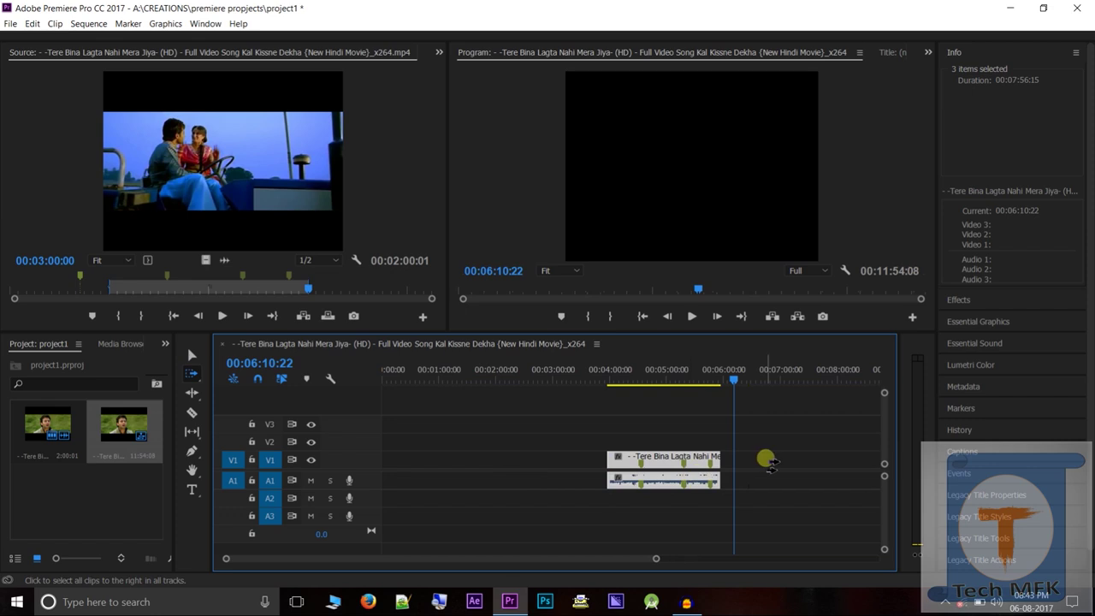
{"action": "left_click_drag", "start_coordinate": [735, 380], "coordinate": [811, 394]}
{"action": "left_click_drag", "start_coordinate": [716, 424], "coordinate": [599, 442]}
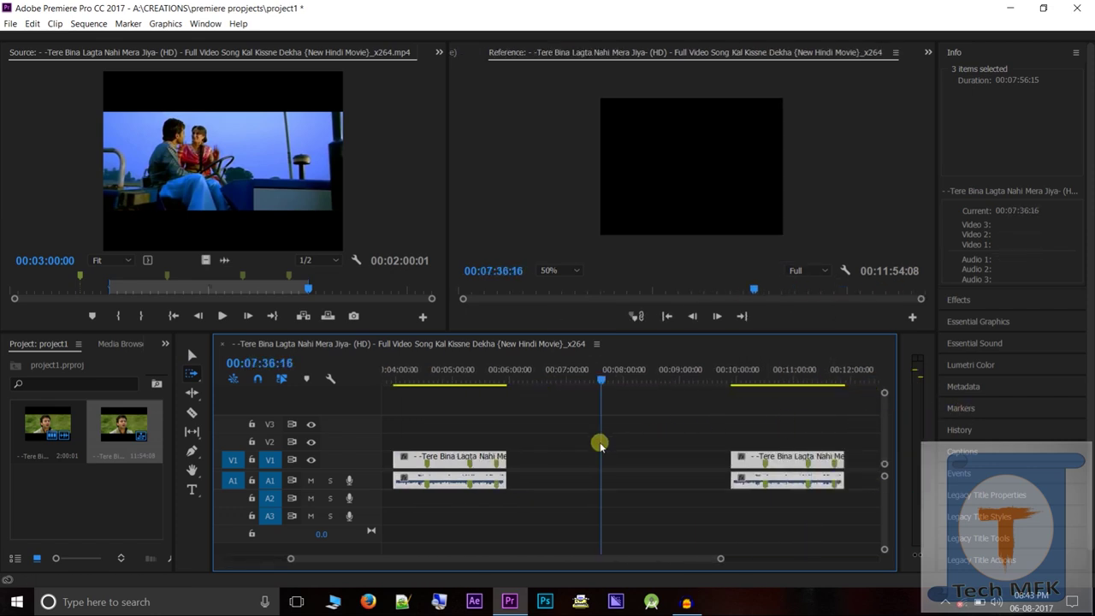
{"action": "left_click_drag", "start_coordinate": [721, 559], "coordinate": [832, 559]}
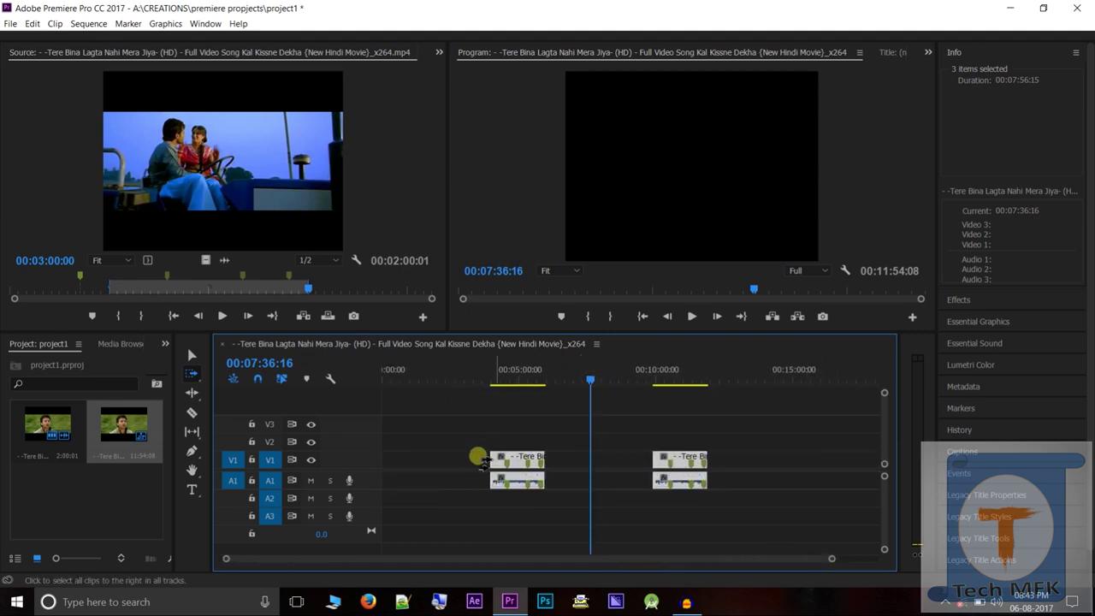
Step: Slide the clips back so the first starts at 00:00 and the sequence ends at 00:05:57:19
{"action": "left_click", "coordinate": [679, 469]}
{"action": "left_click_drag", "start_coordinate": [681, 469], "coordinate": [397, 472]}
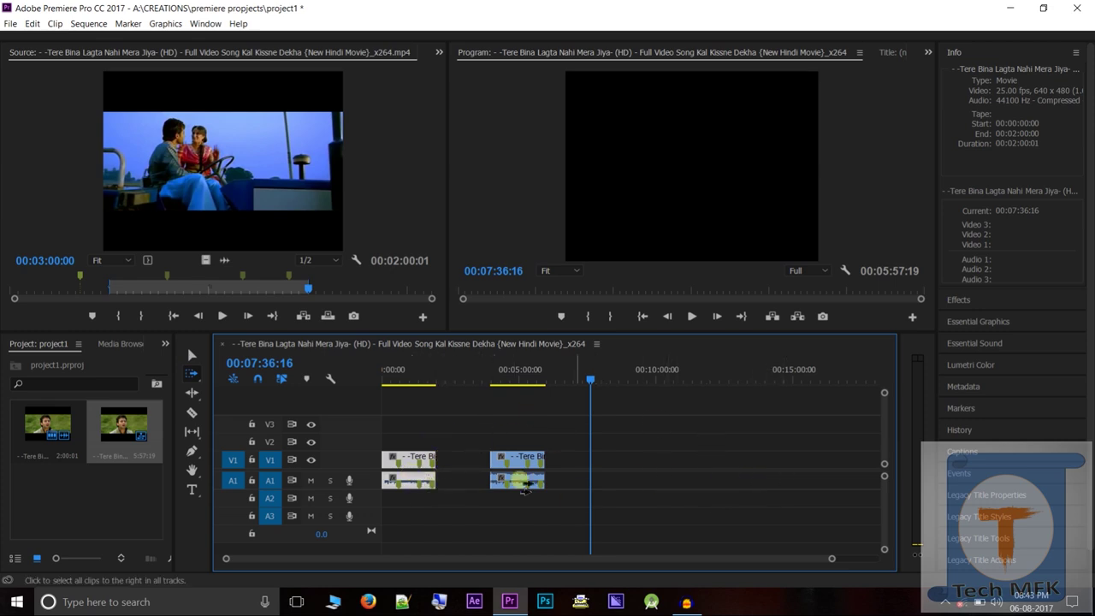
{"action": "mouse_move", "coordinate": [422, 463]}
{"action": "left_mouse_down"}
{"action": "mouse_move", "coordinate": [513, 440]}
{"action": "mouse_move", "coordinate": [502, 420]}
{"action": "mouse_move", "coordinate": [453, 423]}
{"action": "mouse_move", "coordinate": [455, 443]}
{"action": "mouse_move", "coordinate": [422, 463]}
{"action": "left_mouse_up"}
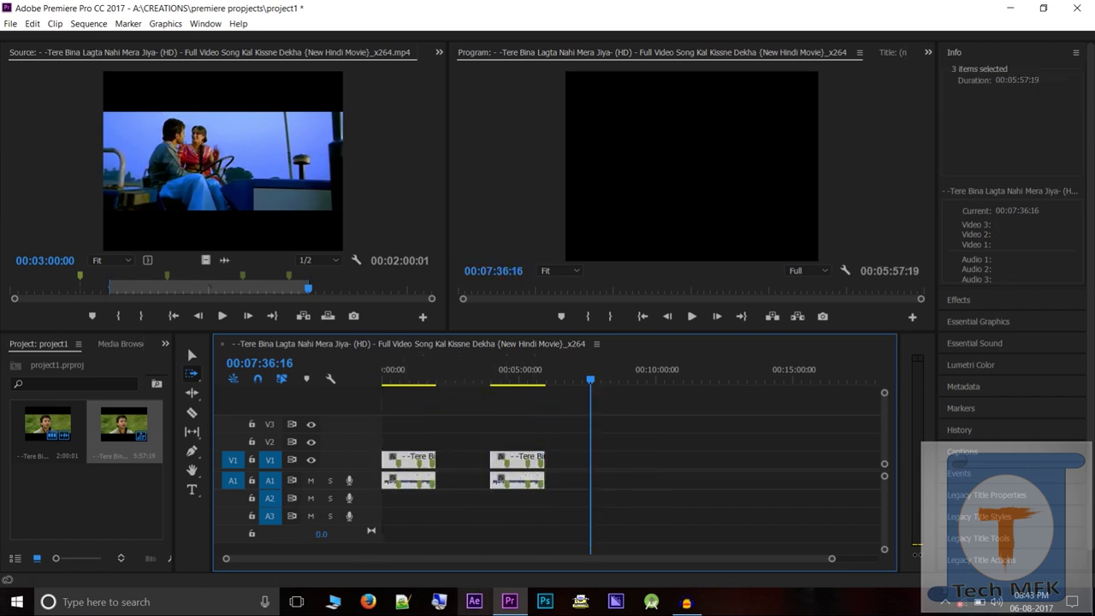
{"action": "left_click", "coordinate": [191, 395]}
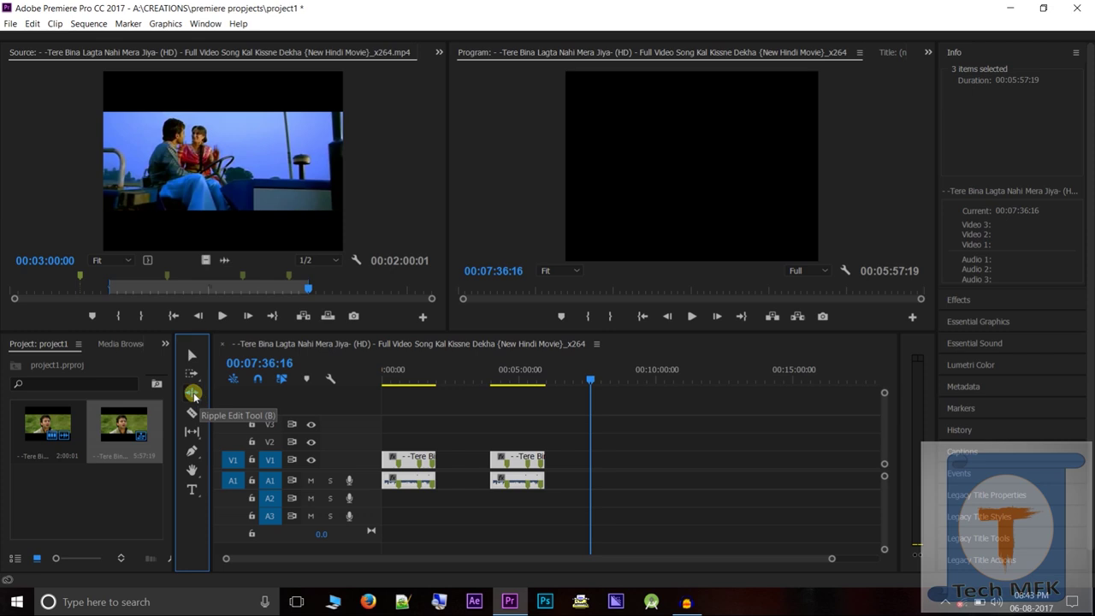
Step: Ripple-extend the second clip's video end and its audio end on A1
{"action": "left_click", "coordinate": [532, 462]}
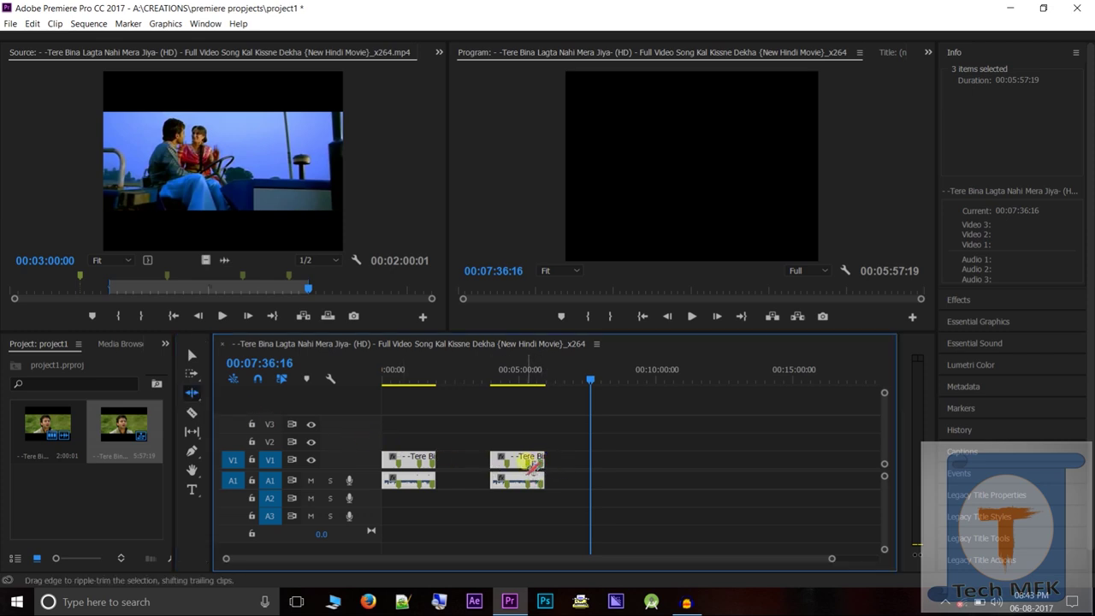
{"action": "left_click_drag", "start_coordinate": [550, 463], "coordinate": [601, 467]}
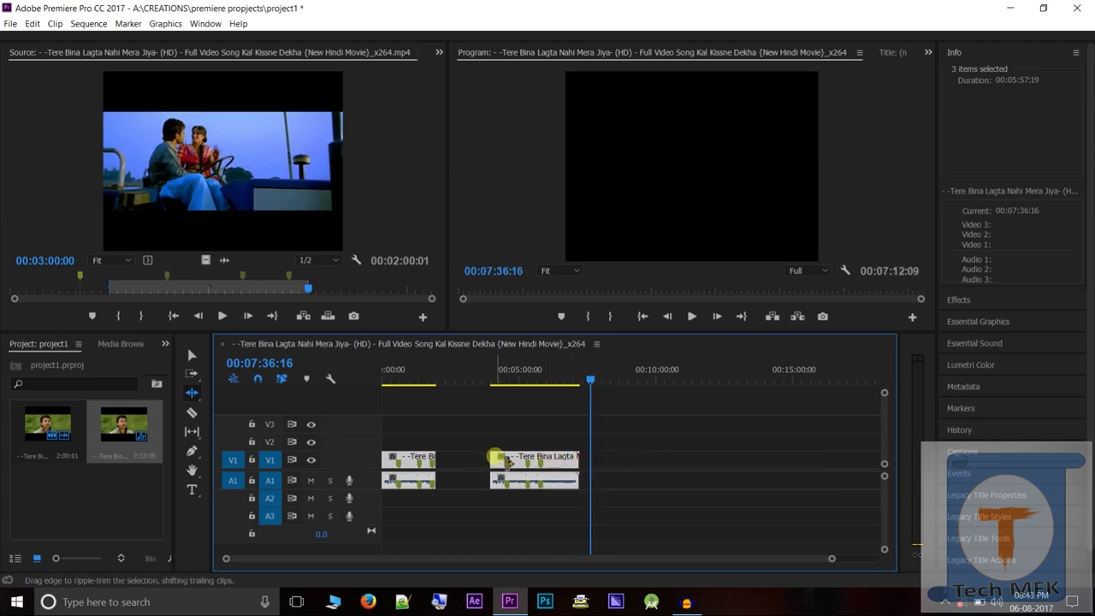
{"action": "left_click_drag", "start_coordinate": [505, 463], "coordinate": [513, 485]}
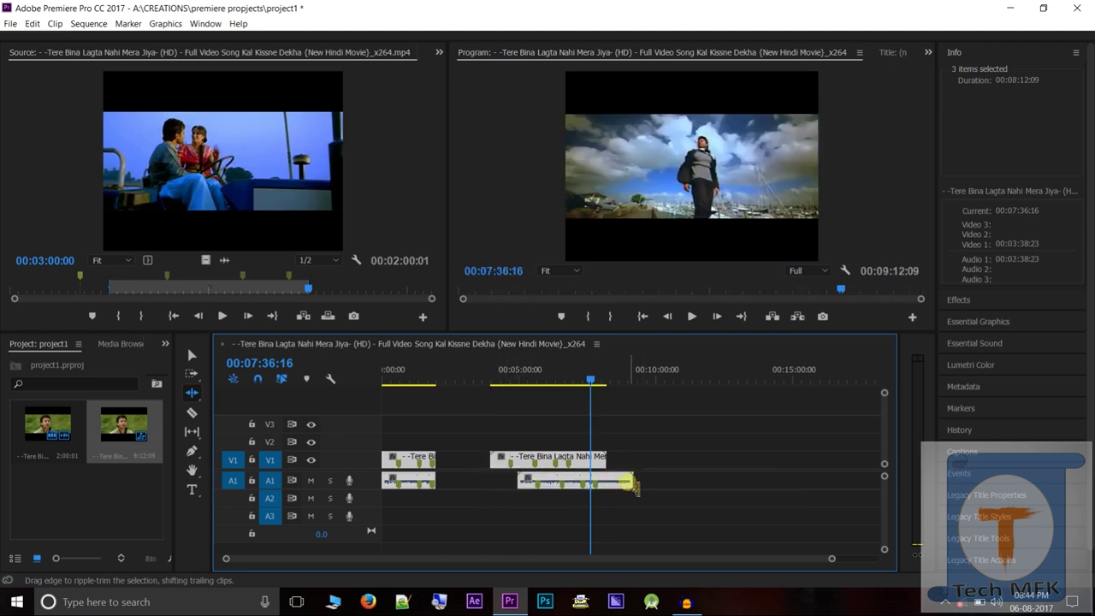
{"action": "left_click_drag", "start_coordinate": [637, 485], "coordinate": [665, 489]}
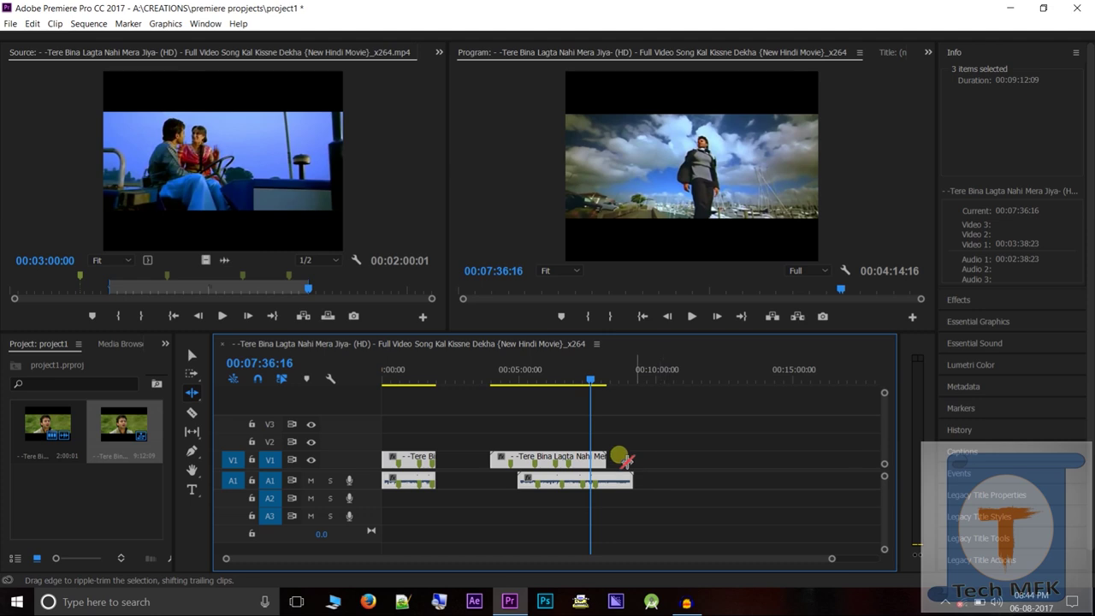
Step: Lengthen the first clip to 00:03:14:16 and extend the second video's start earlier
{"action": "left_click", "coordinate": [192, 356]}
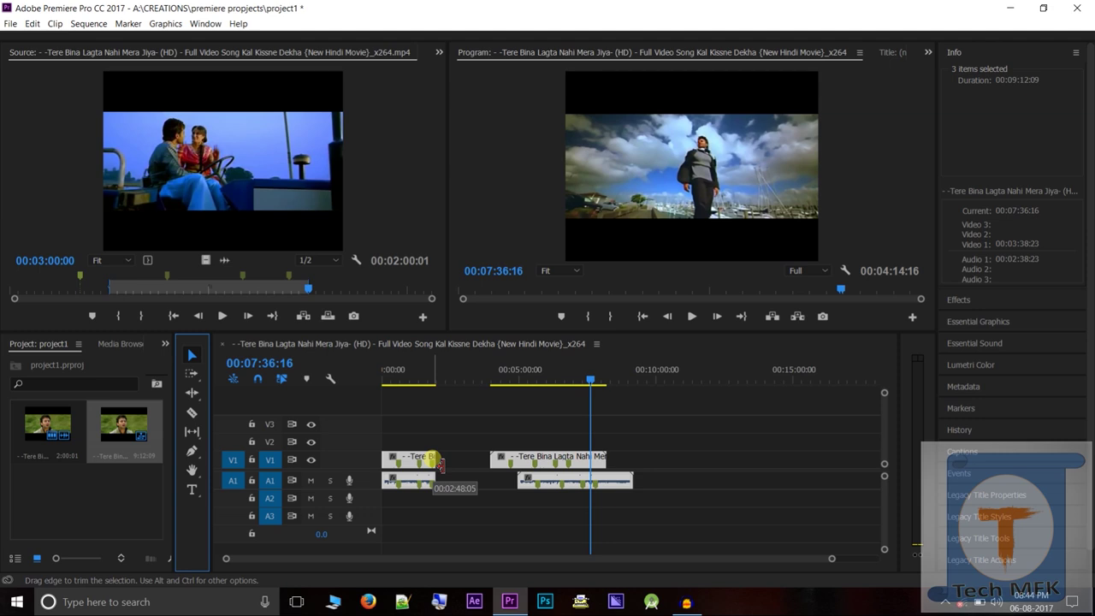
{"action": "left_click_drag", "start_coordinate": [438, 460], "coordinate": [510, 480]}
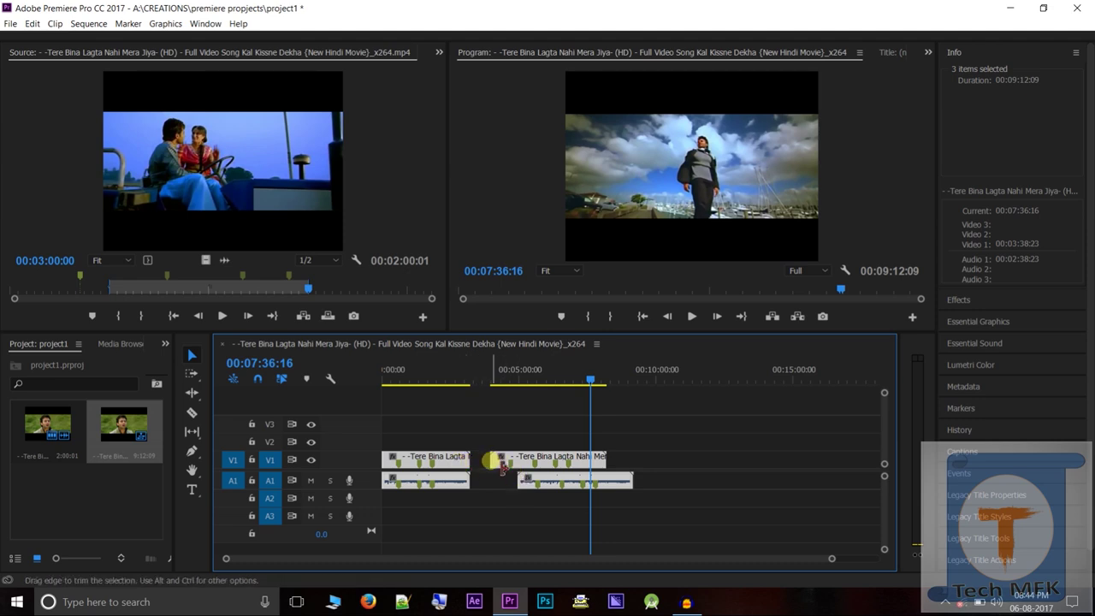
{"action": "left_click_drag", "start_coordinate": [503, 466], "coordinate": [470, 458]}
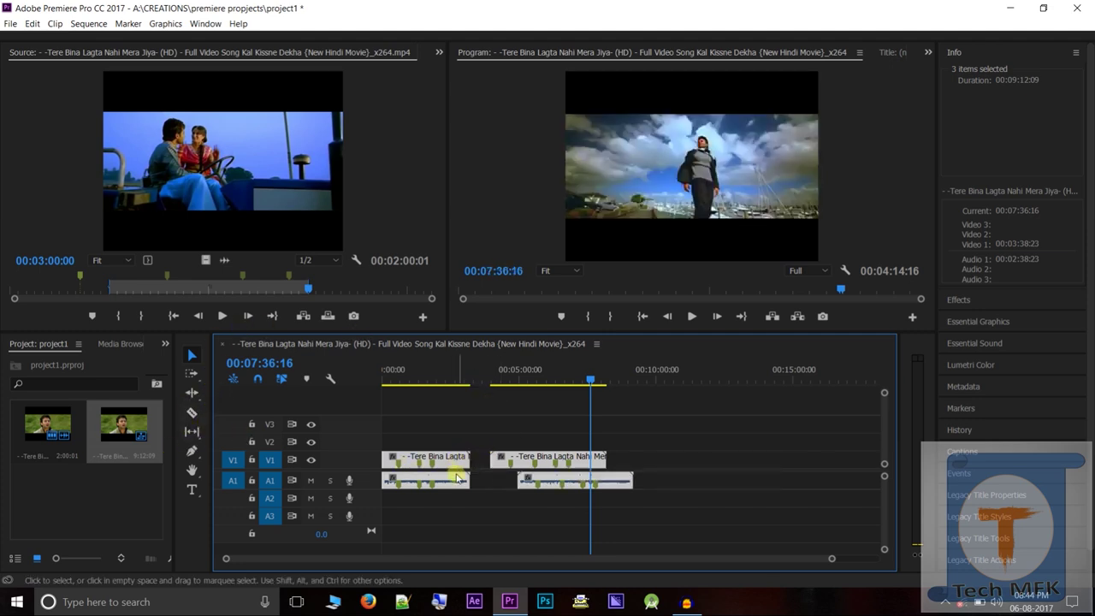
Step: Select only the second copy's video on V1, spanning 00:03:57:18 to 00:08:12:08
{"action": "left_click", "coordinate": [192, 411]}
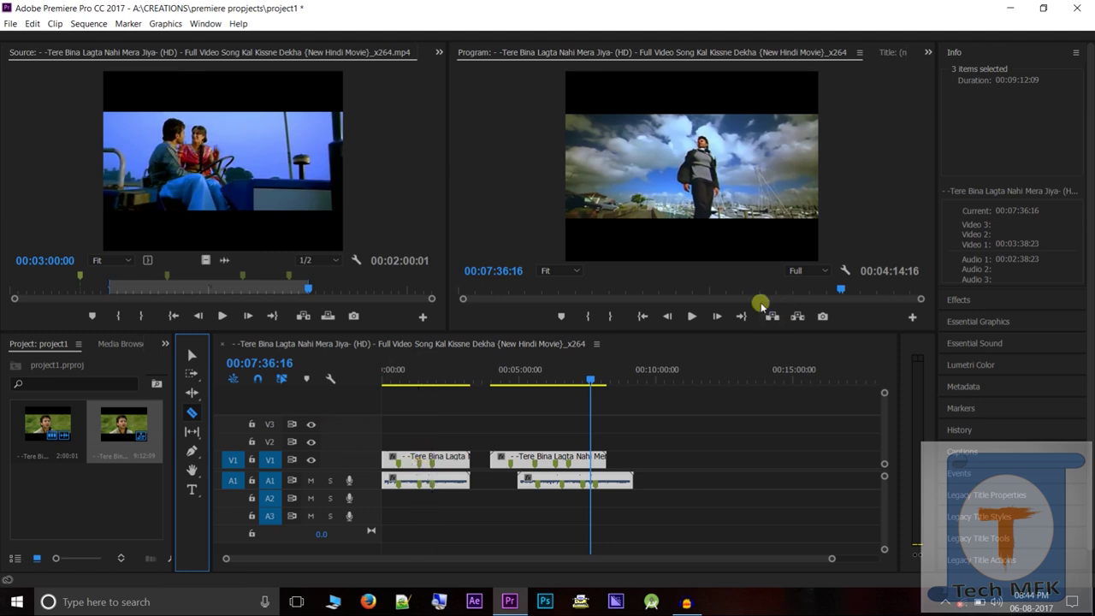
{"action": "left_click", "coordinate": [189, 352]}
{"action": "left_click", "coordinate": [512, 463]}
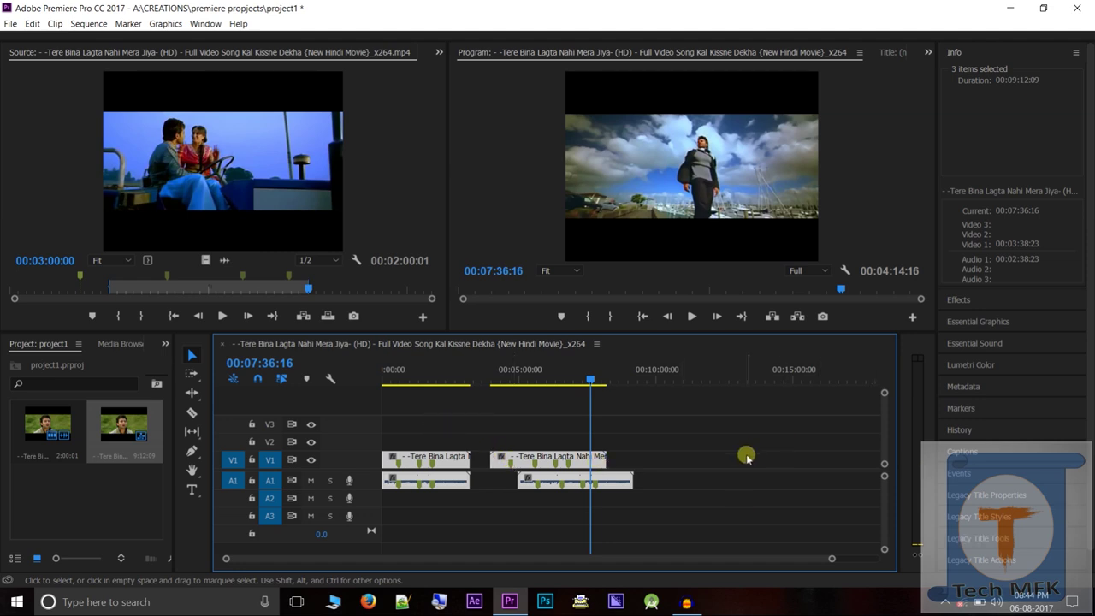
{"action": "left_click", "coordinate": [696, 454]}
{"action": "left_click", "coordinate": [576, 458]}
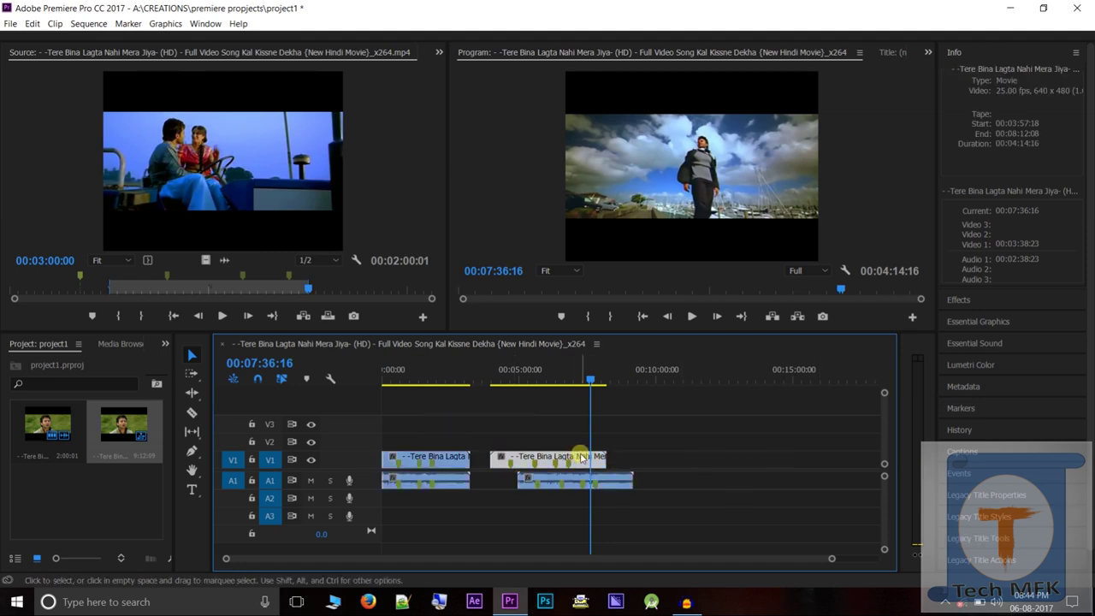
Step: Delete the duplicate's video and its leftover A1 audio, leaving one 00:03:14:16 song clip
{"action": "key", "text": "Delete"}
{"action": "left_click", "coordinate": [588, 484]}
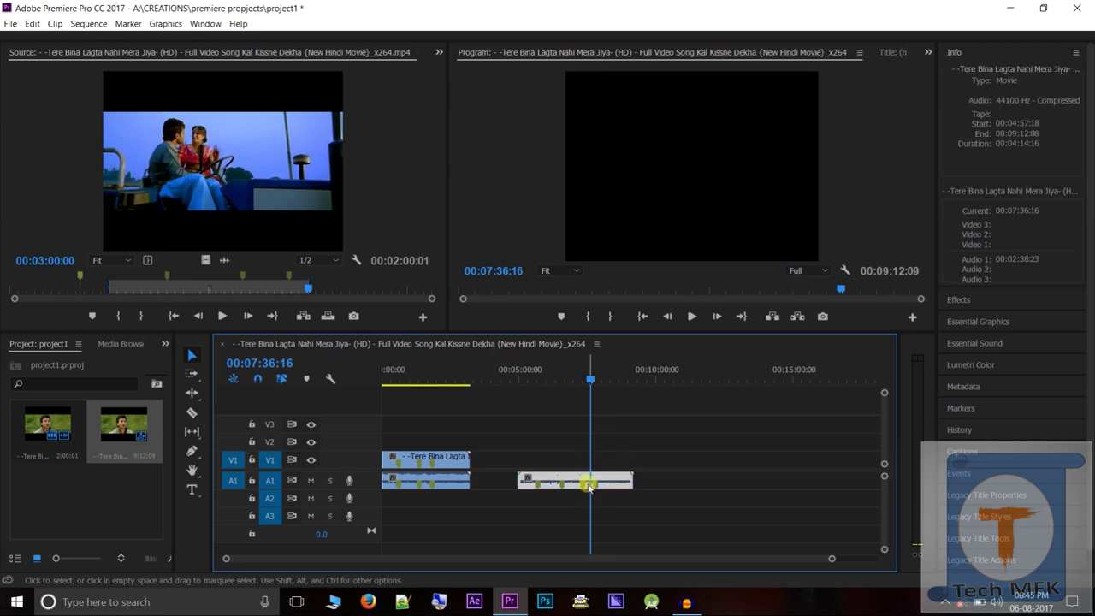
{"action": "key", "text": "Delete"}
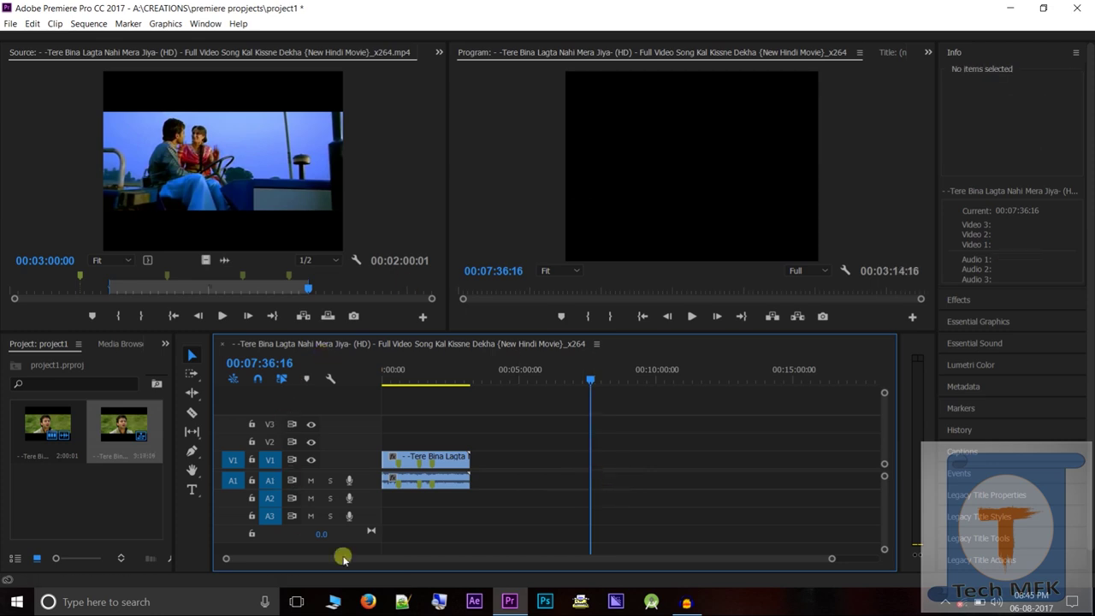
{"action": "mouse_move", "coordinate": [832, 561]}
{"action": "left_mouse_down"}
{"action": "mouse_move", "coordinate": [748, 563]}
{"action": "mouse_move", "coordinate": [904, 562]}
{"action": "mouse_move", "coordinate": [482, 557]}
{"action": "mouse_move", "coordinate": [313, 536]}
{"action": "mouse_move", "coordinate": [442, 565]}
{"action": "mouse_move", "coordinate": [332, 563]}
{"action": "mouse_move", "coordinate": [531, 582]}
{"action": "left_mouse_up"}
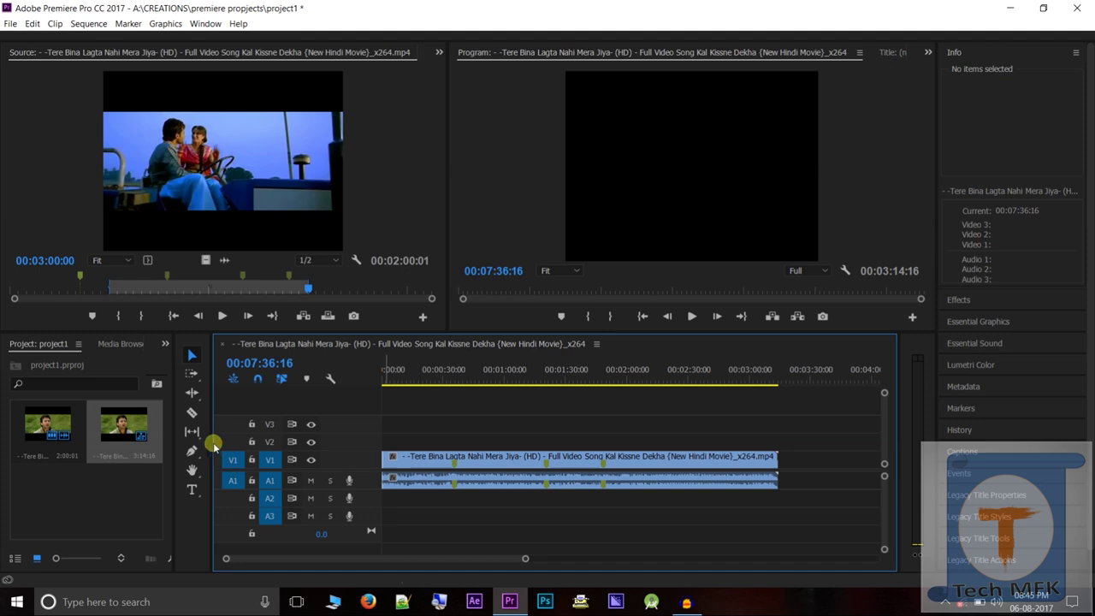
Step: Razor-cut the V1/A1 song clip at about 0:35, 1:20 and one more point further along
{"action": "left_click", "coordinate": [190, 415]}
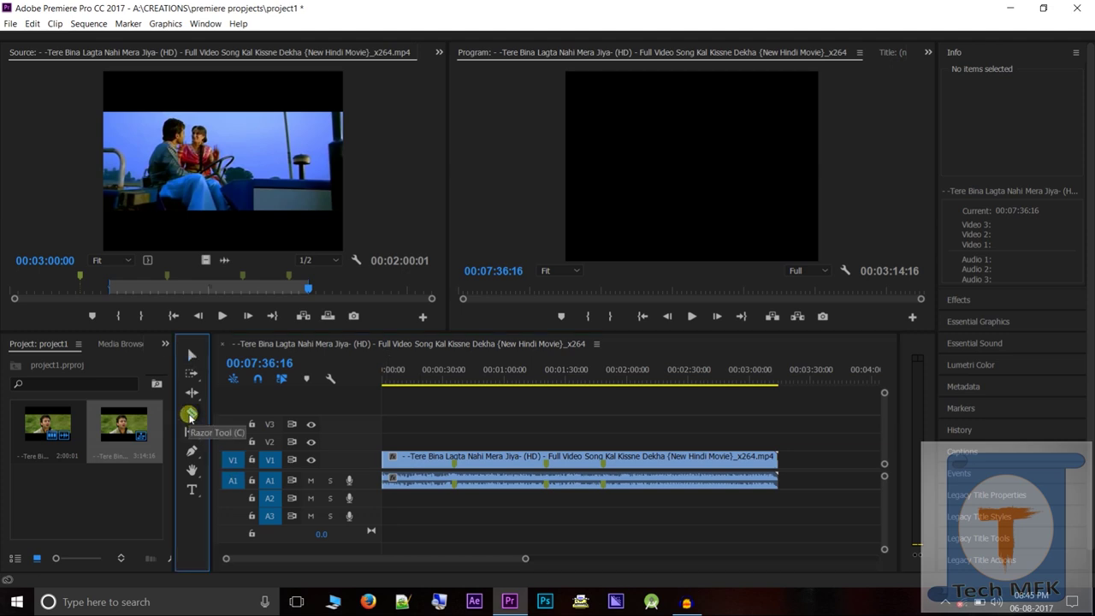
{"action": "left_click", "coordinate": [455, 480]}
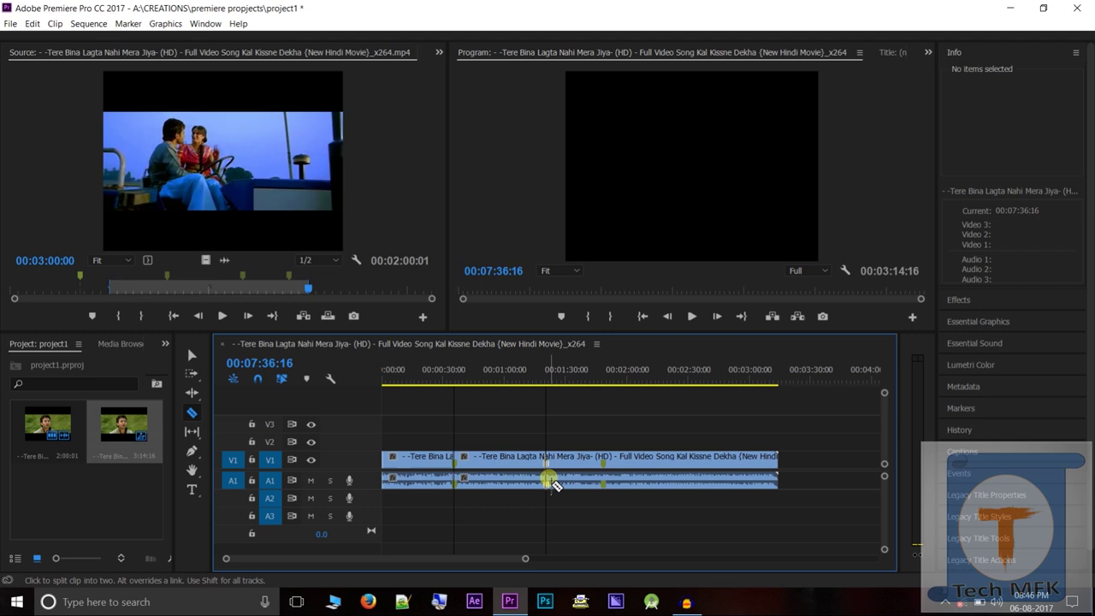
{"action": "left_click", "coordinate": [548, 480]}
{"action": "left_click", "coordinate": [582, 484]}
{"action": "left_click", "coordinate": [192, 357]}
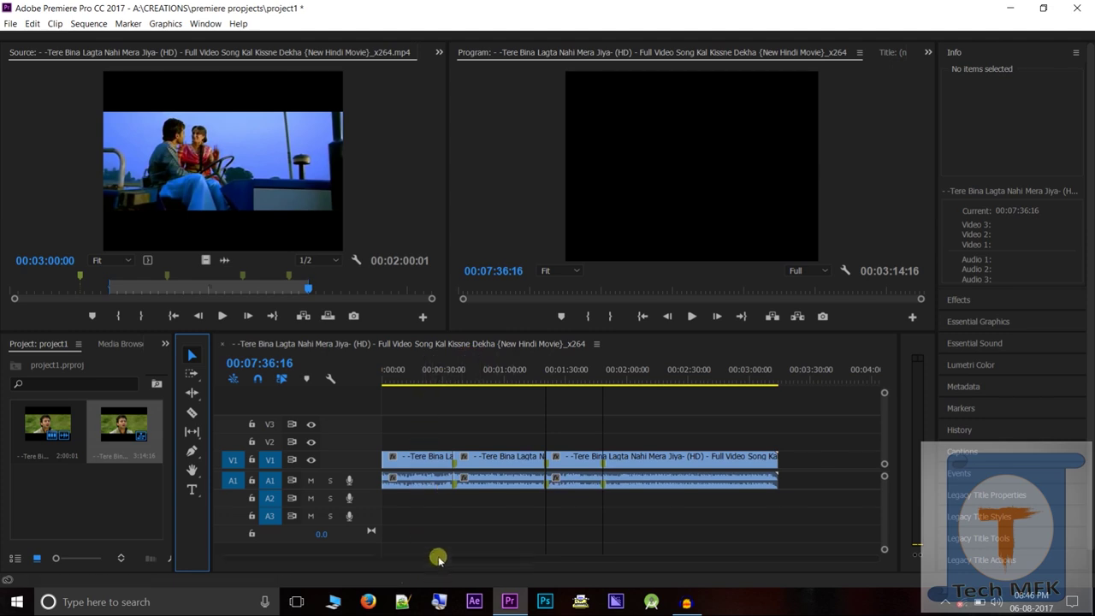
{"action": "left_click", "coordinate": [434, 387]}
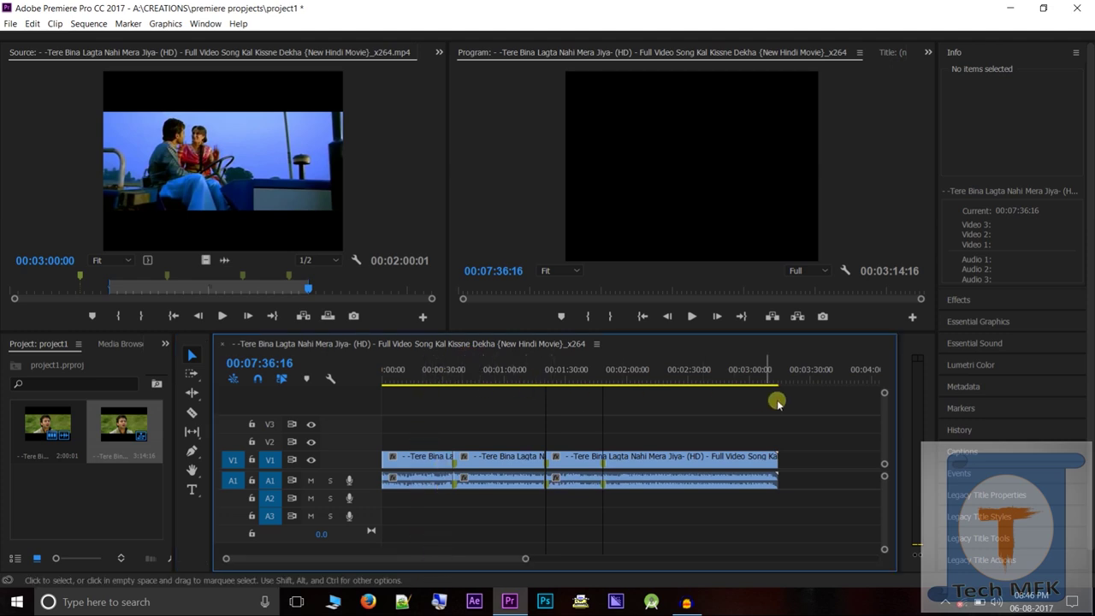
Step: Place the playhead at 00:02:50:23 and check the first and third clips' start times and durations
{"action": "left_click_drag", "start_coordinate": [270, 562], "coordinate": [447, 567]}
{"action": "left_click_drag", "start_coordinate": [675, 385], "coordinate": [721, 522]}
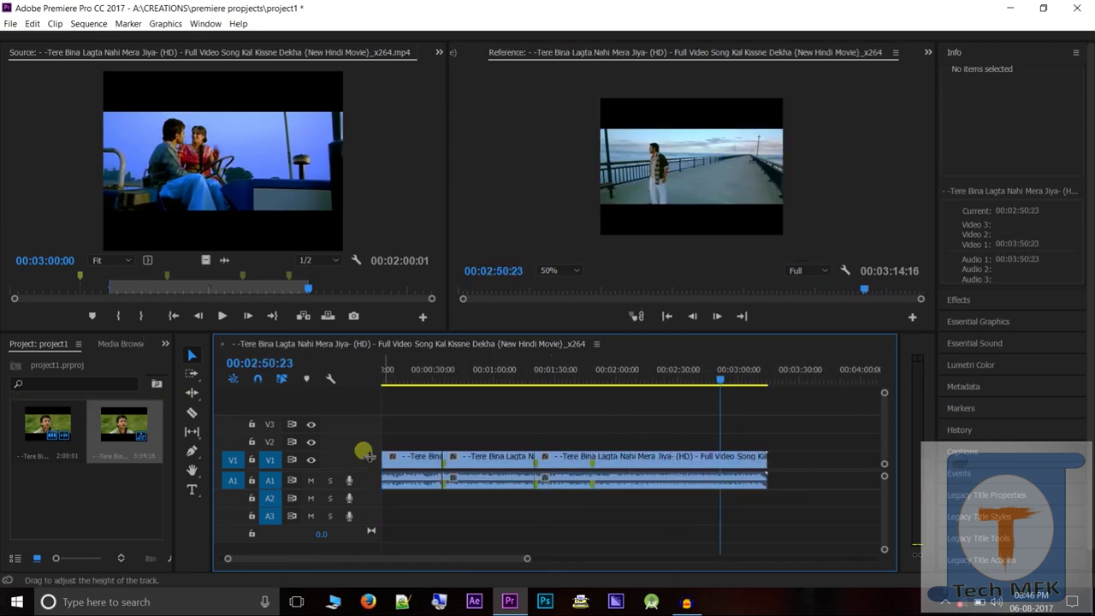
{"action": "left_click", "coordinate": [188, 358]}
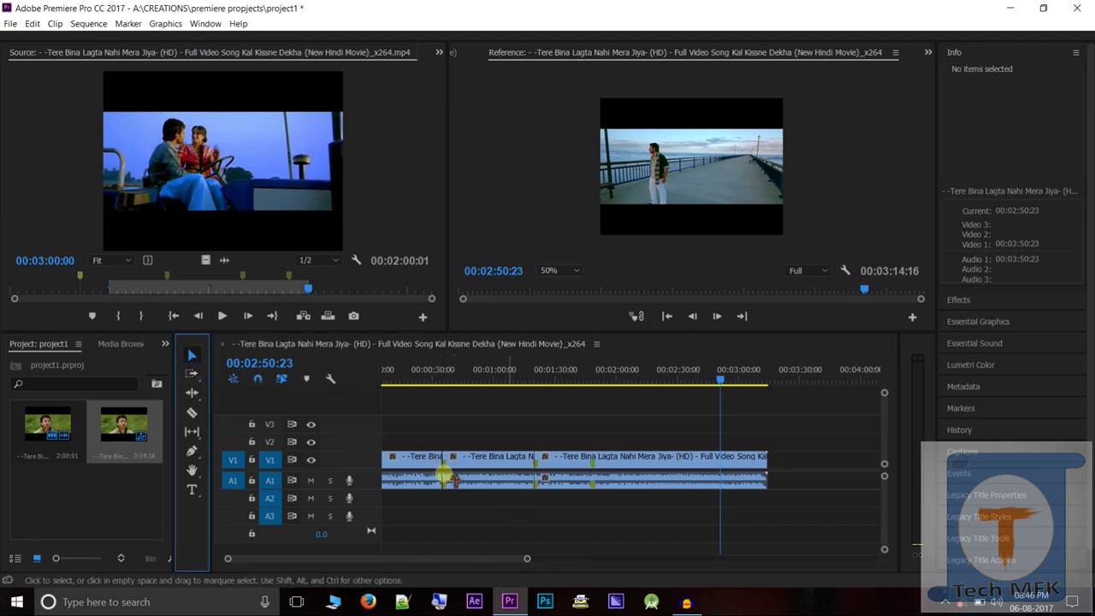
{"action": "left_click", "coordinate": [418, 457]}
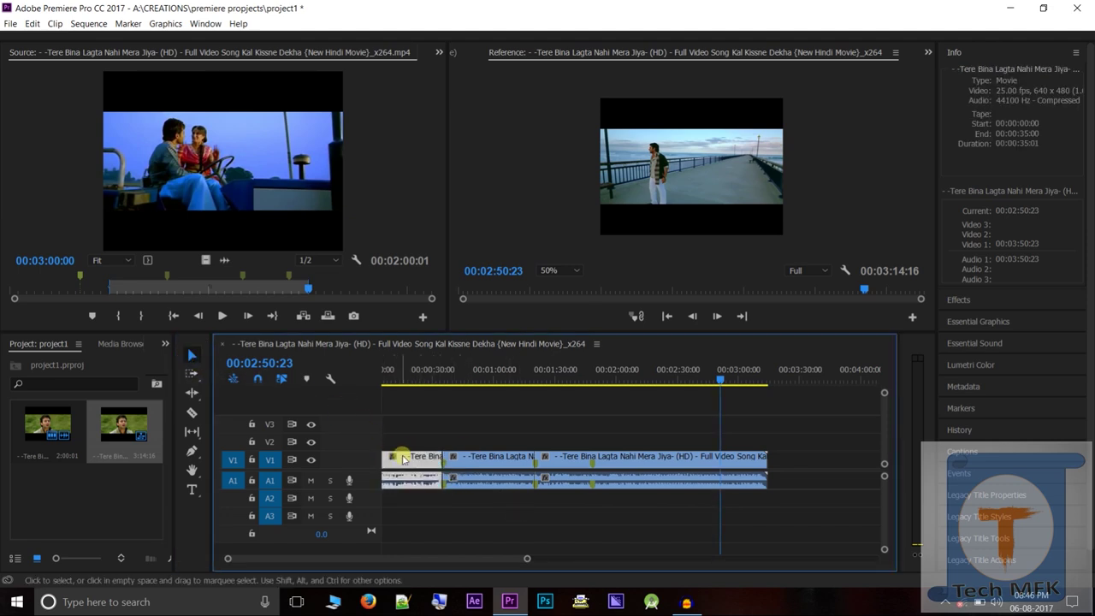
{"action": "left_click", "coordinate": [483, 460]}
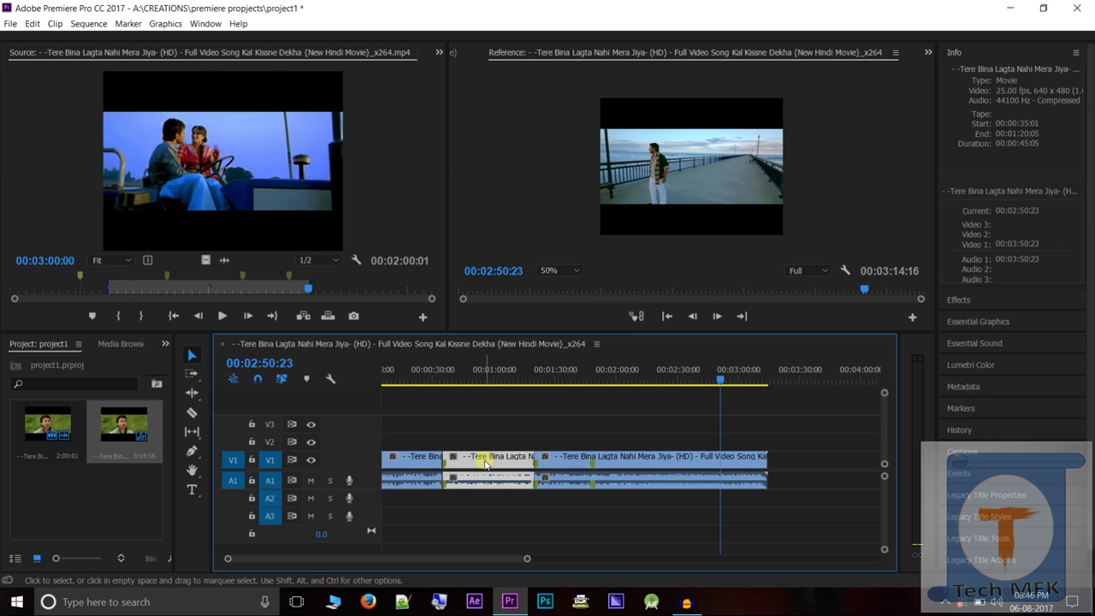
{"action": "left_click", "coordinate": [607, 465]}
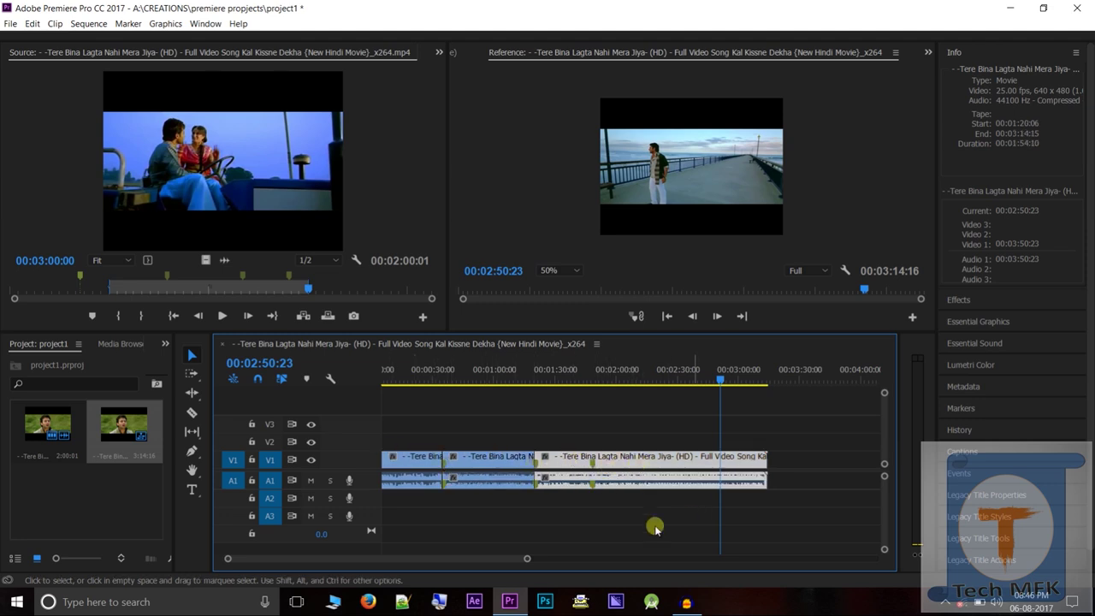
{"action": "left_click", "coordinate": [419, 457]}
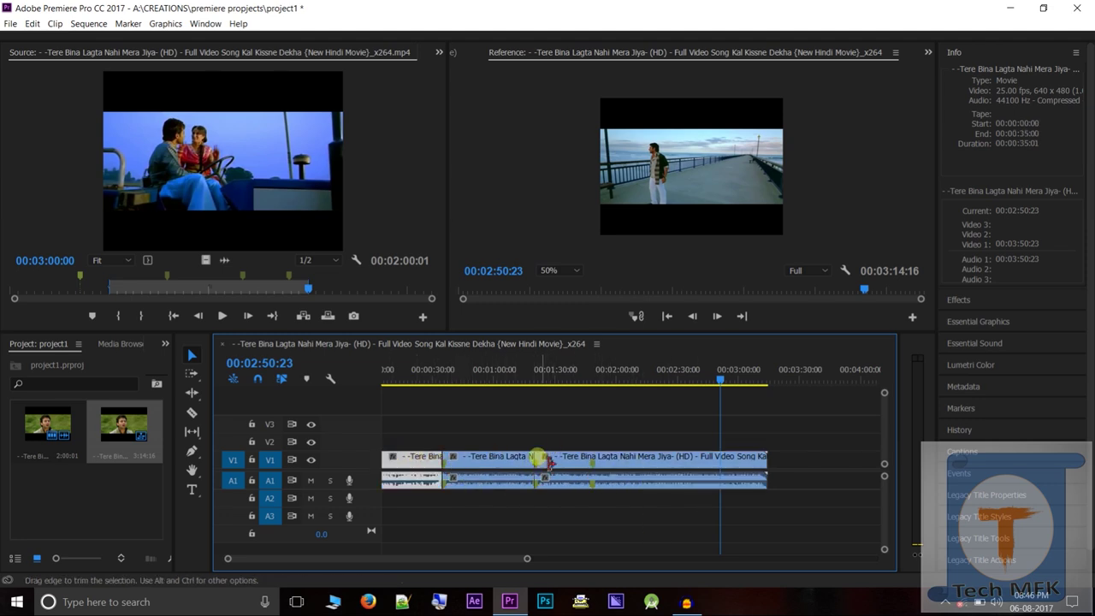
{"action": "left_click", "coordinate": [597, 461]}
{"action": "left_click", "coordinate": [406, 464]}
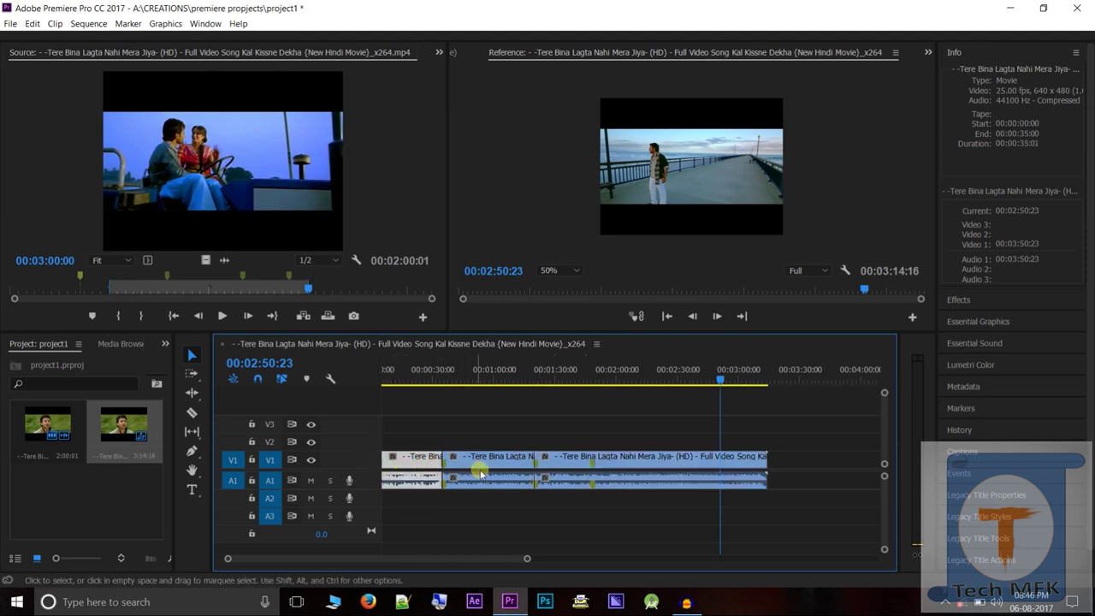
Step: Delete the second clip, from 0:35 to 1:20, leaving an empty gap
{"action": "left_click_drag", "start_coordinate": [476, 469], "coordinate": [499, 477]}
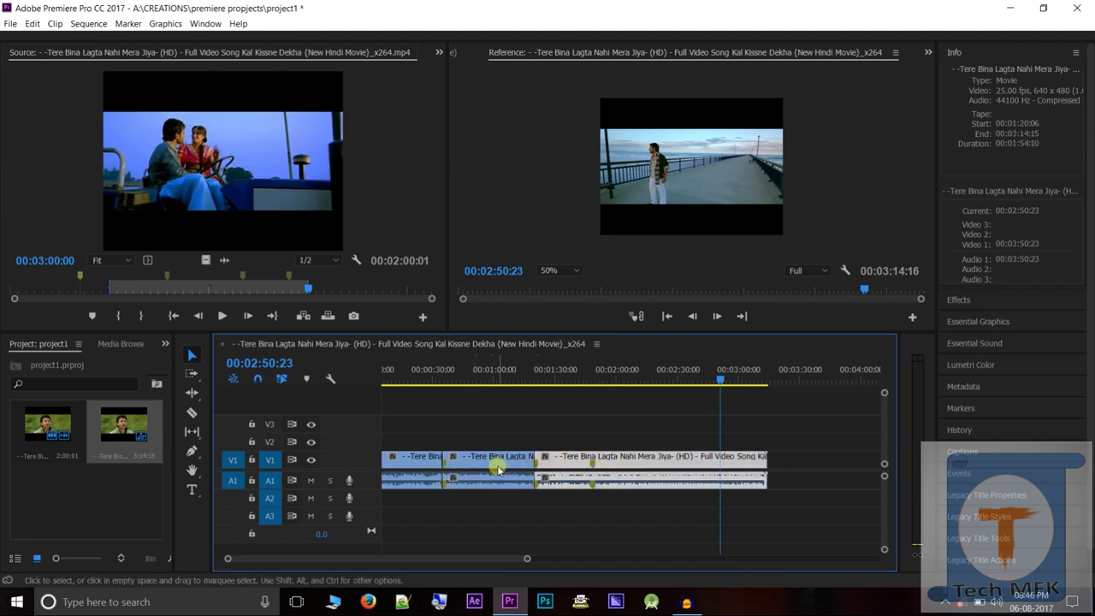
{"action": "left_click", "coordinate": [499, 469]}
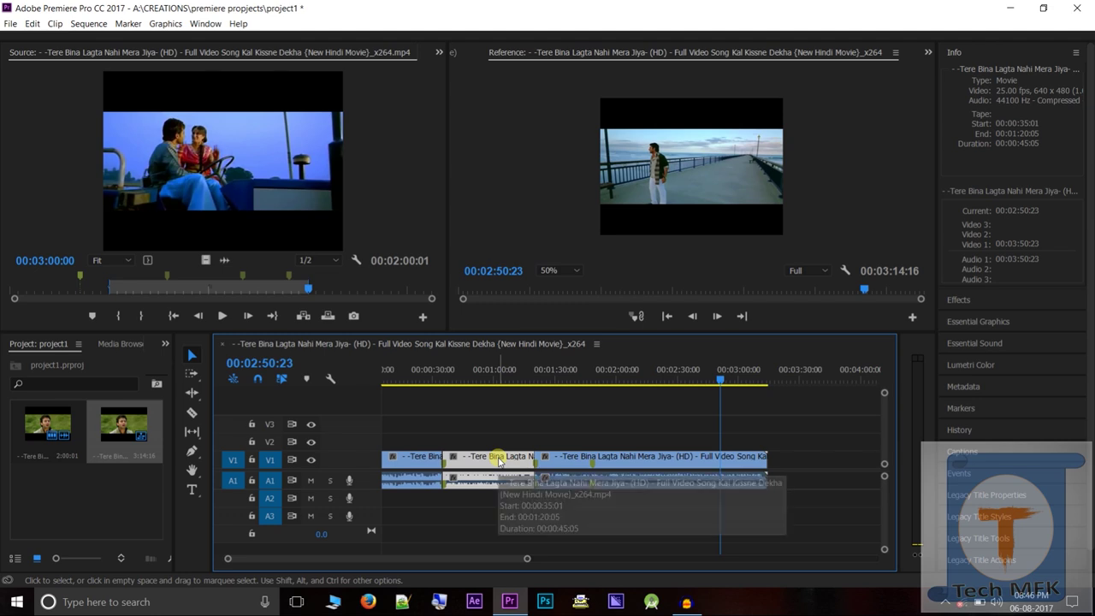
{"action": "key", "text": "Delete"}
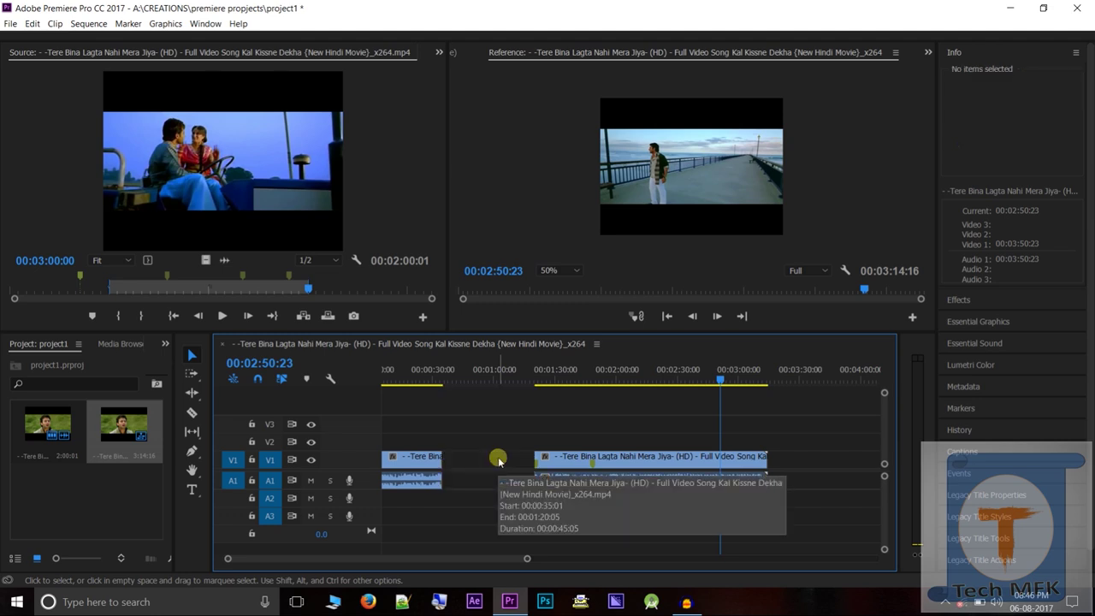
Step: Razor-cut the last clip near 1:32, 1:55, 2:30 and 3:00
{"action": "left_click", "coordinate": [193, 411]}
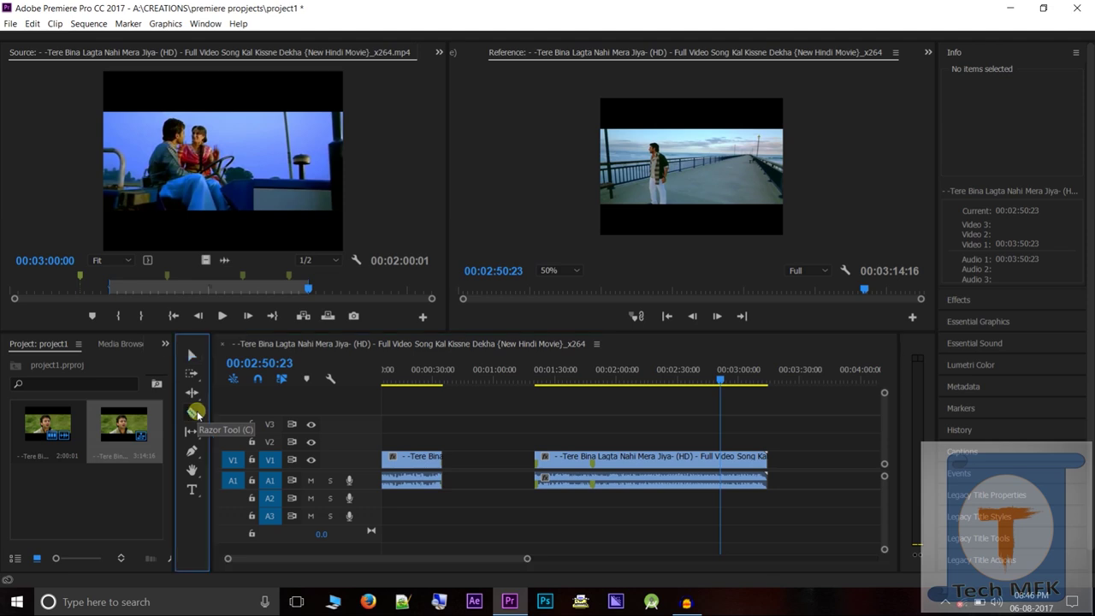
{"action": "left_click", "coordinate": [675, 460]}
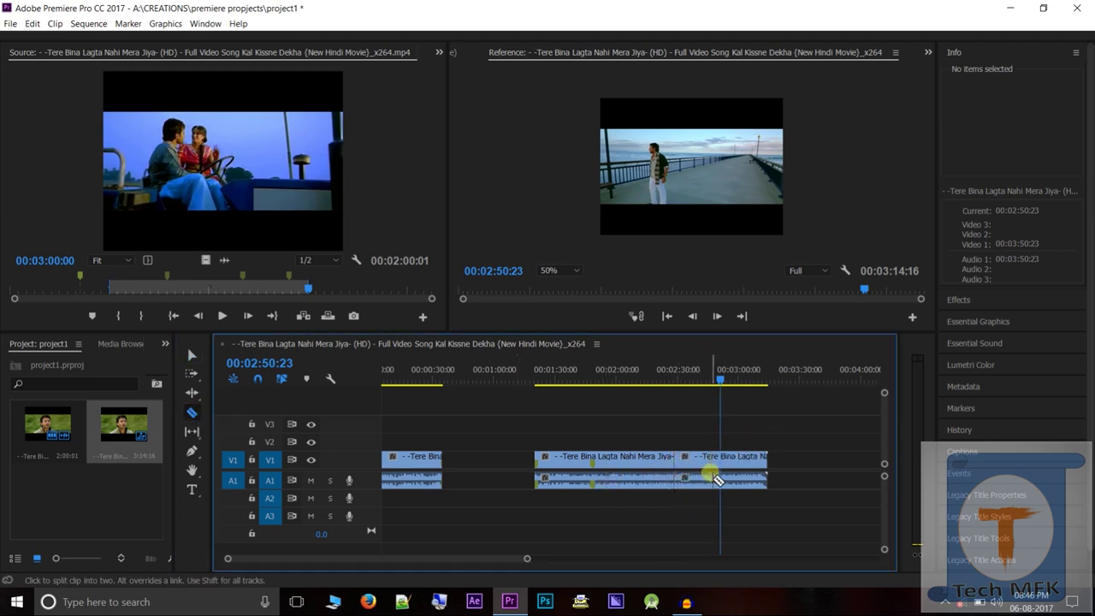
{"action": "left_click", "coordinate": [623, 462]}
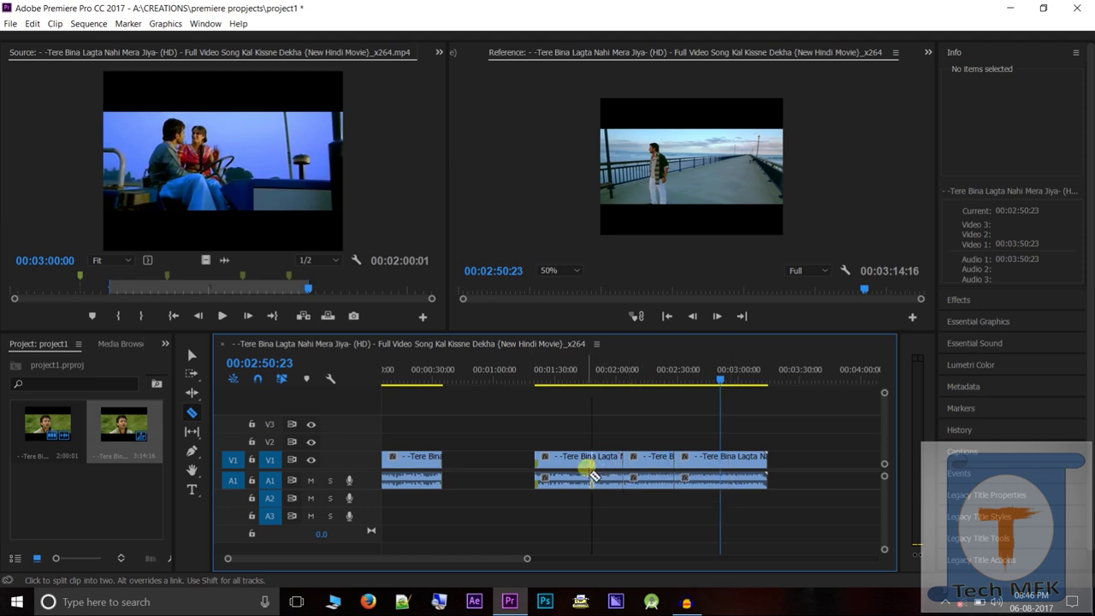
{"action": "left_click", "coordinate": [560, 471]}
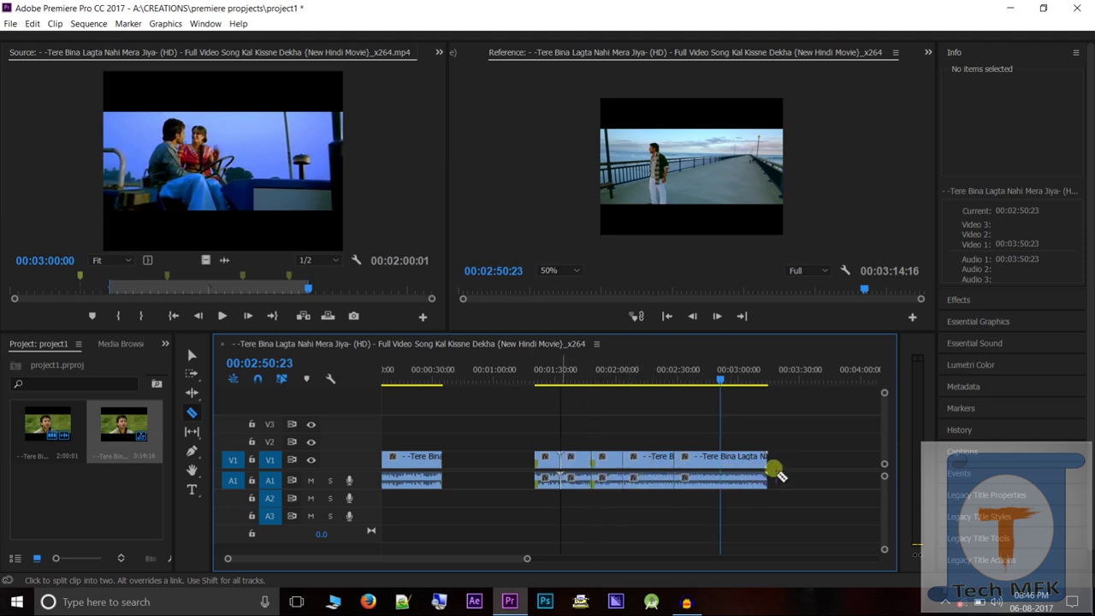
{"action": "left_click", "coordinate": [741, 462]}
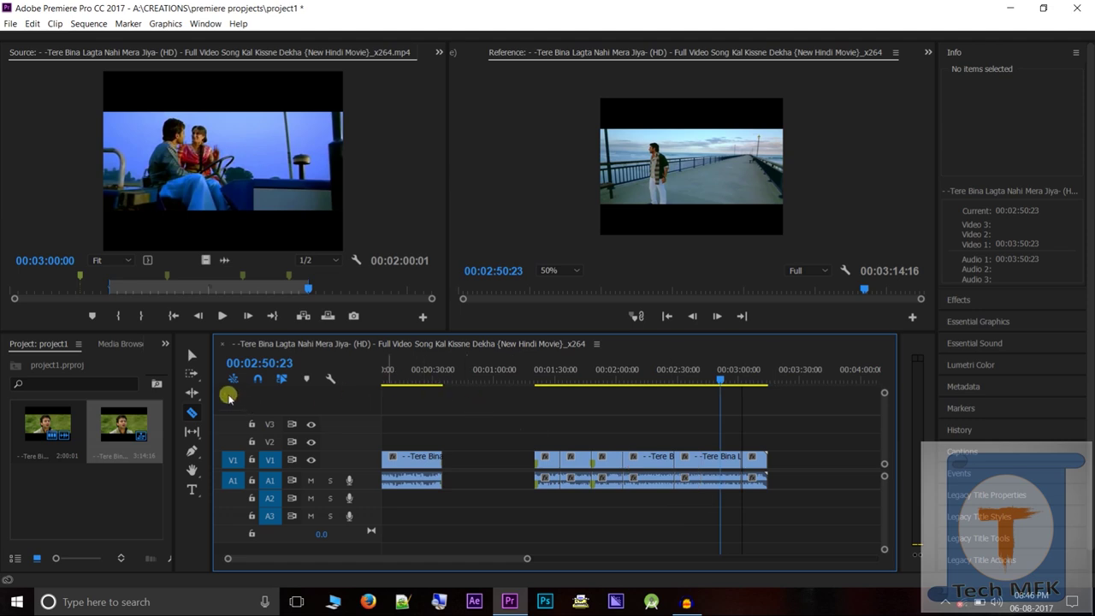
{"action": "left_click", "coordinate": [193, 356]}
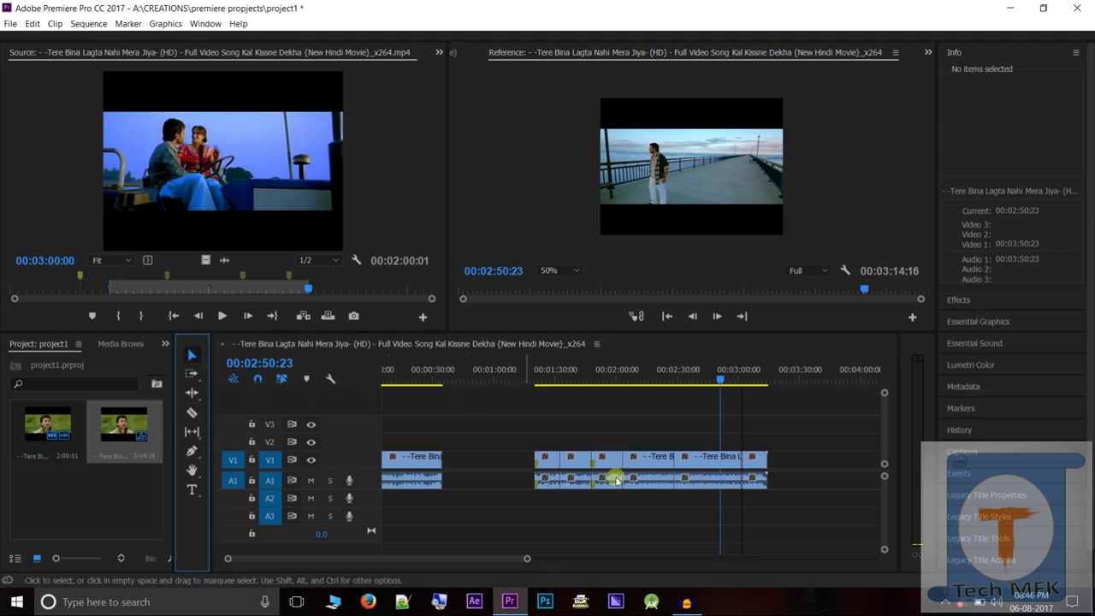
Step: Check the new pieces' timings, including those starting at 00:01:48:05 and 00:01:20:06
{"action": "left_click", "coordinate": [759, 481]}
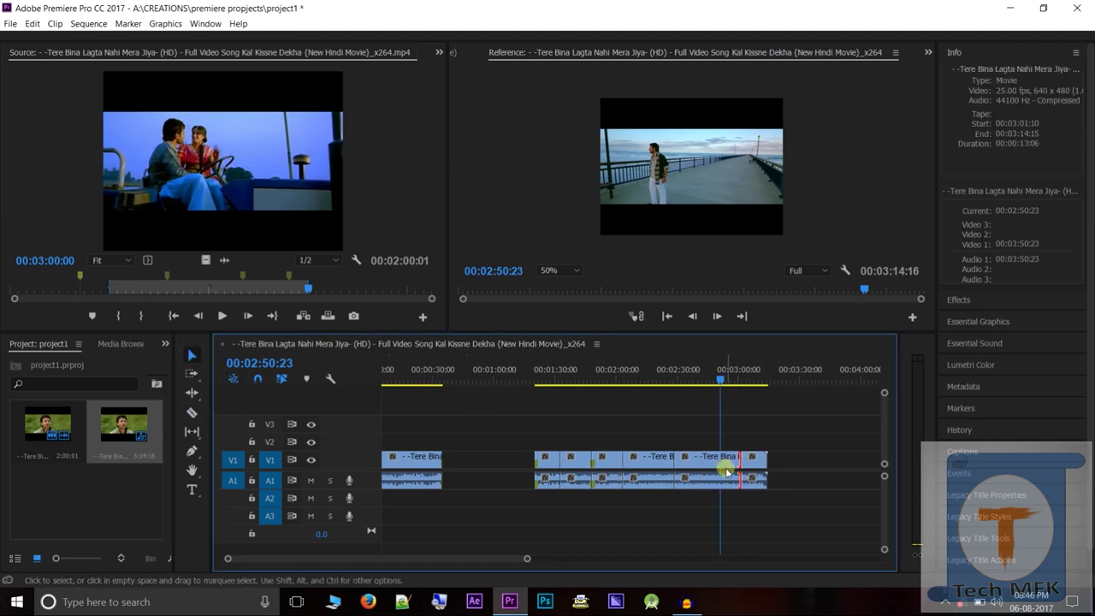
{"action": "left_click", "coordinate": [680, 470]}
{"action": "left_click", "coordinate": [609, 470]}
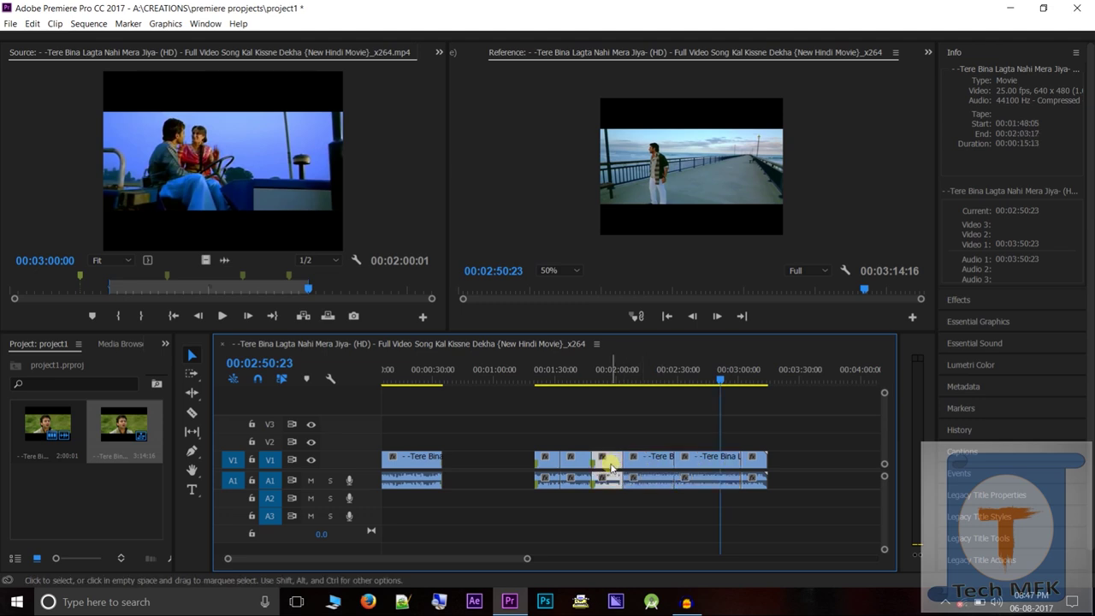
{"action": "left_click", "coordinate": [545, 472]}
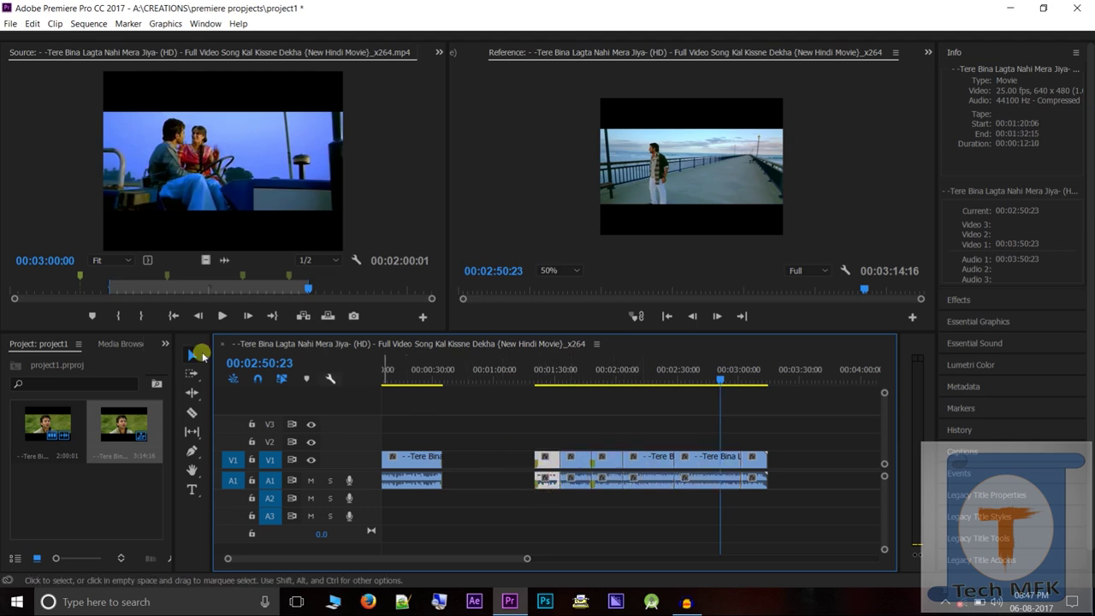
{"action": "left_click", "coordinate": [190, 356]}
{"action": "left_click", "coordinate": [543, 465]}
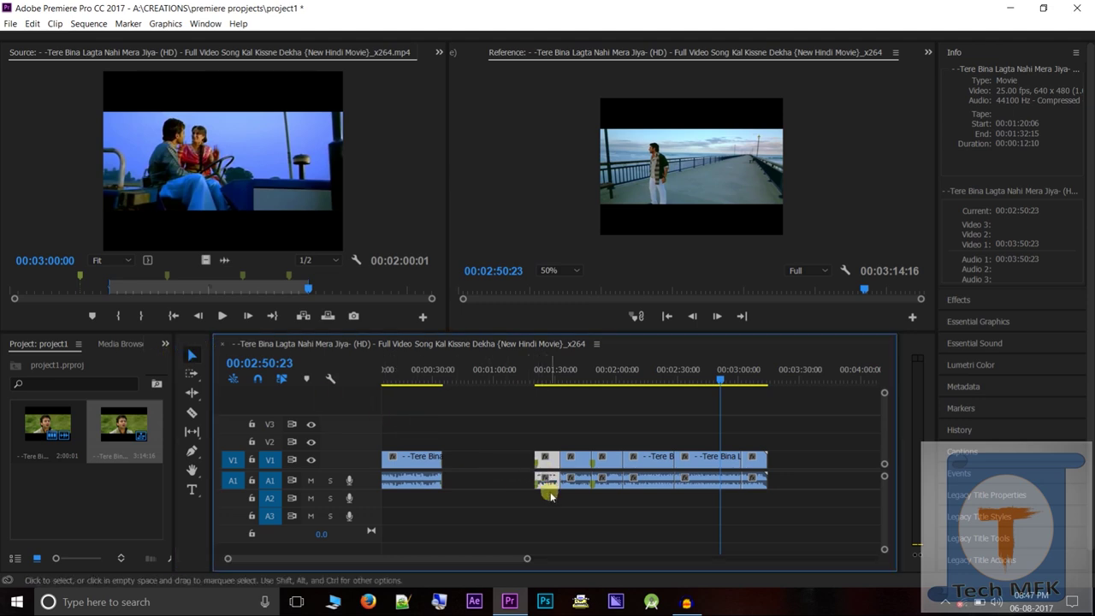
Step: Rearrange the pieces: shift one about 19 seconds earlier, one later with audio on A3, one onto V3
{"action": "left_click_drag", "start_coordinate": [548, 480], "coordinate": [507, 480]}
{"action": "left_click_drag", "start_coordinate": [762, 482], "coordinate": [813, 481]}
{"action": "left_click_drag", "start_coordinate": [727, 482], "coordinate": [778, 516]}
{"action": "left_click_drag", "start_coordinate": [641, 470], "coordinate": [697, 432]}
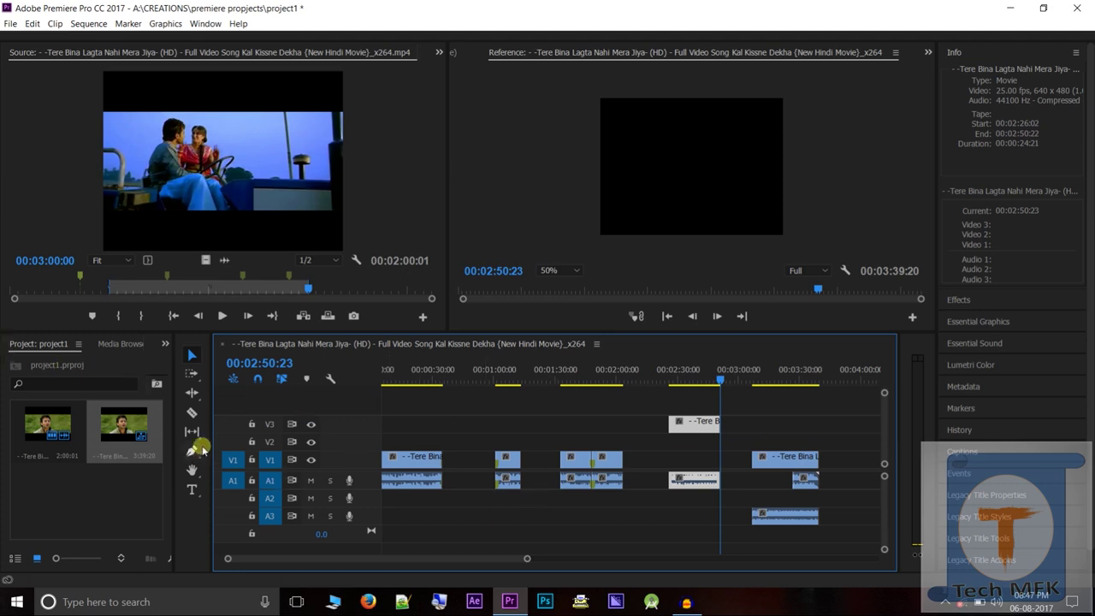
{"action": "left_click", "coordinate": [193, 434]}
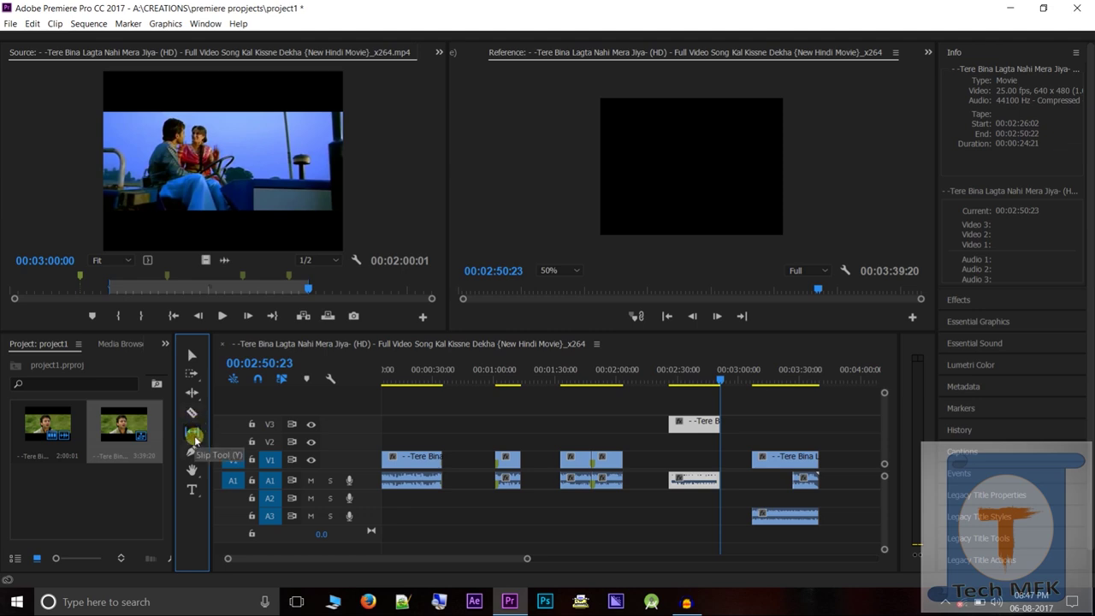
Step: Slip the footage inside the first, second and third V1/A1 clips without moving them
{"action": "left_click_drag", "start_coordinate": [433, 467], "coordinate": [455, 477]}
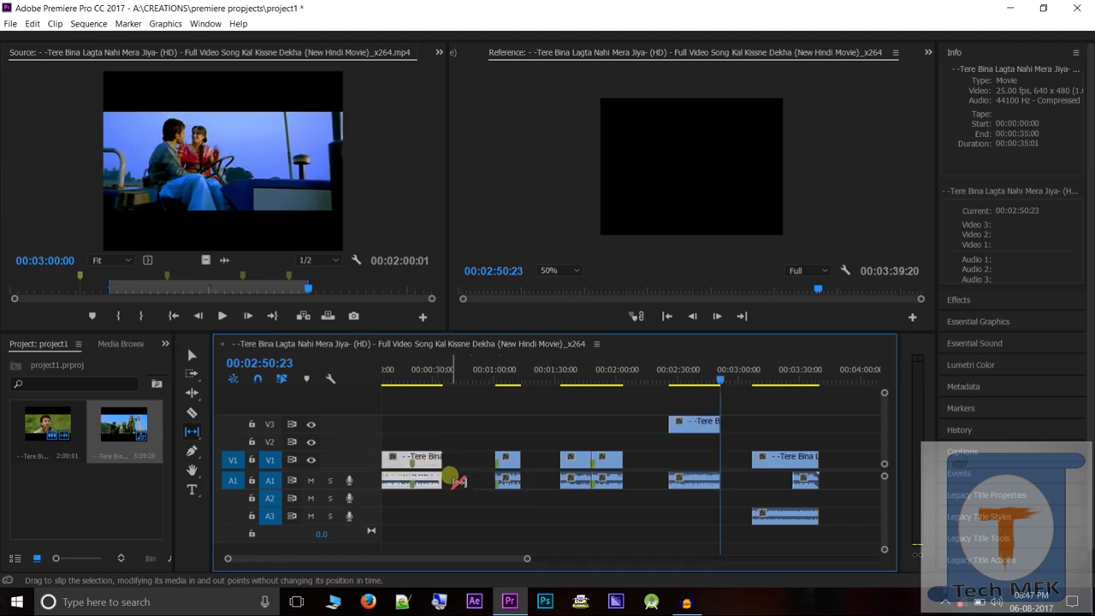
{"action": "left_click_drag", "start_coordinate": [445, 485], "coordinate": [589, 467]}
{"action": "mouse_move", "coordinate": [508, 460]}
{"action": "left_mouse_down"}
{"action": "mouse_move", "coordinate": [474, 488]}
{"action": "mouse_move", "coordinate": [488, 465]}
{"action": "left_mouse_up"}
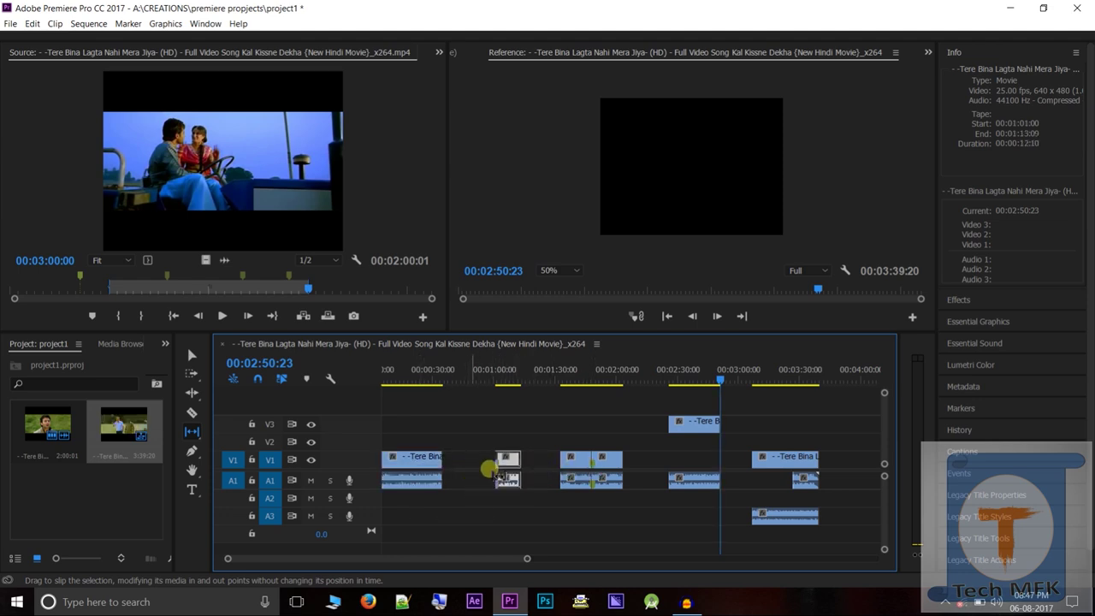
{"action": "left_click_drag", "start_coordinate": [591, 465], "coordinate": [660, 469]}
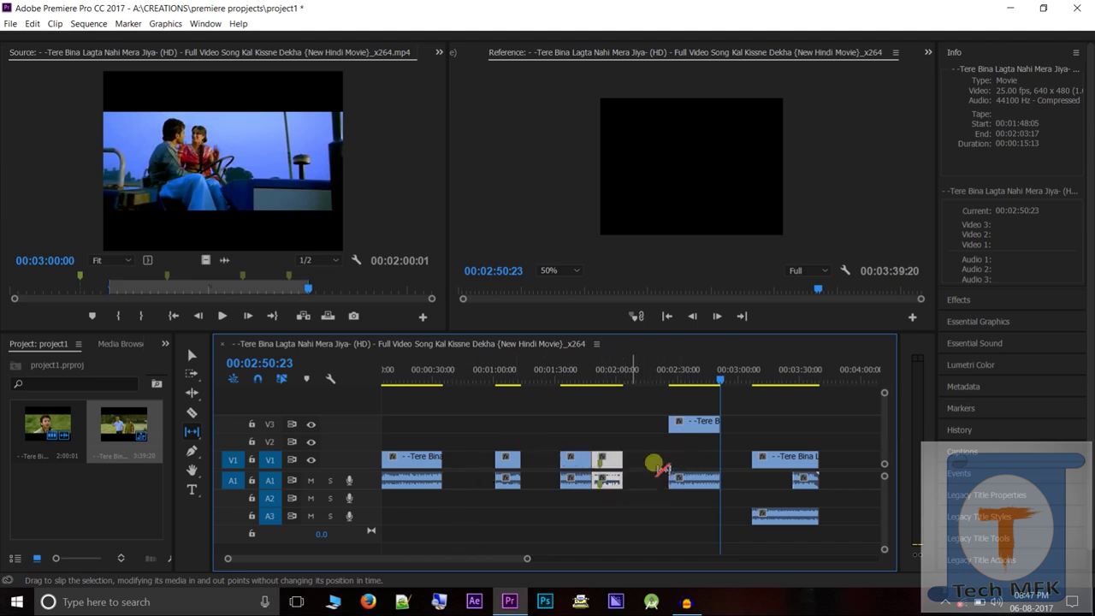
Step: Reshape the first clip's audio volume with the Pen tool and open the clip in the Source monitor
{"action": "left_click", "coordinate": [190, 454]}
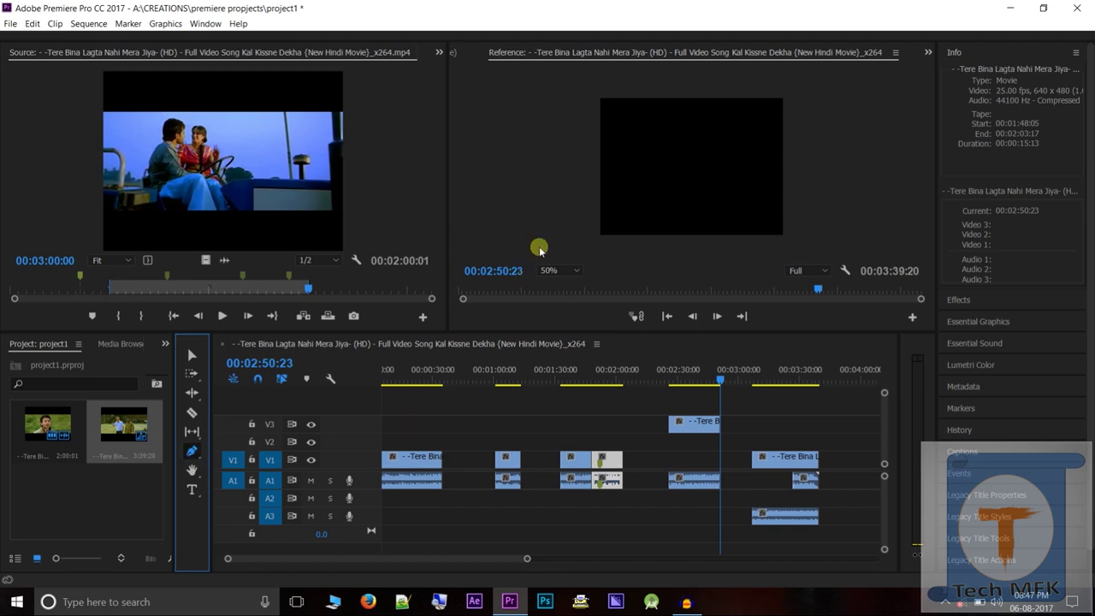
{"action": "left_click", "coordinate": [412, 479]}
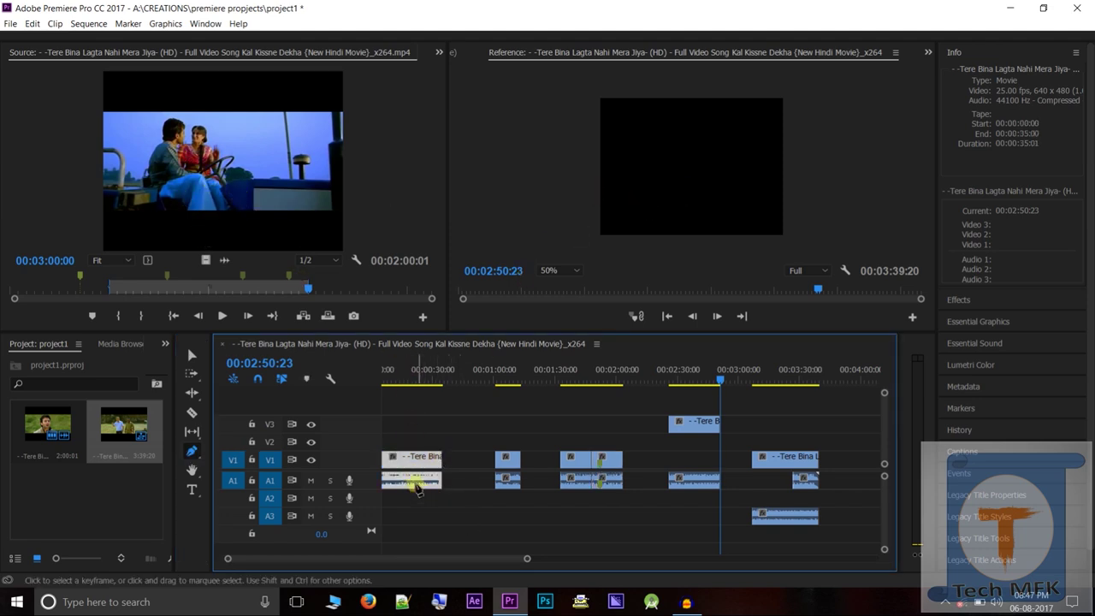
{"action": "left_click_drag", "start_coordinate": [419, 494], "coordinate": [443, 482]}
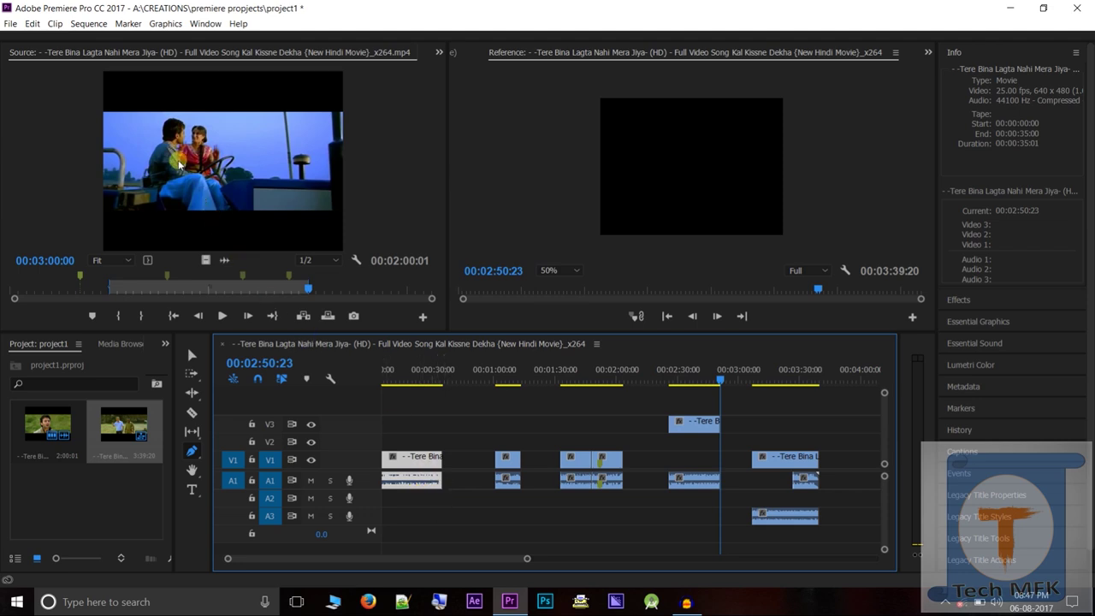
{"action": "double_click", "coordinate": [403, 460]}
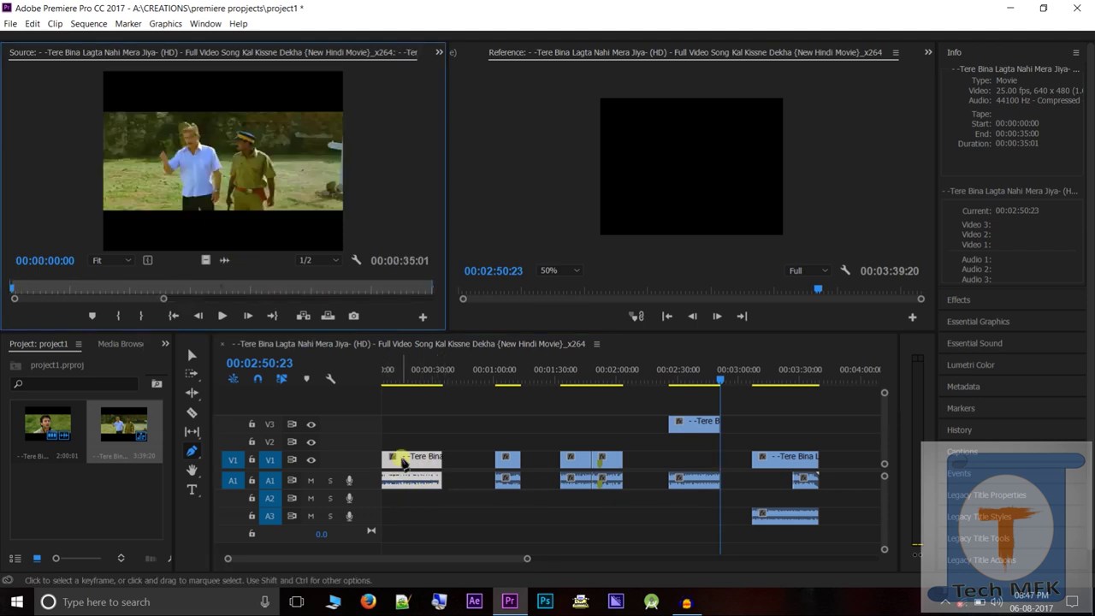
{"action": "left_click", "coordinate": [722, 380]}
Step: Draw a 5-second graphic on V2 at 00:00:20:07, then select the first V1/A1 clip
{"action": "key", "text": "Up"}
{"action": "left_click_drag", "start_coordinate": [475, 414], "coordinate": [411, 421]}
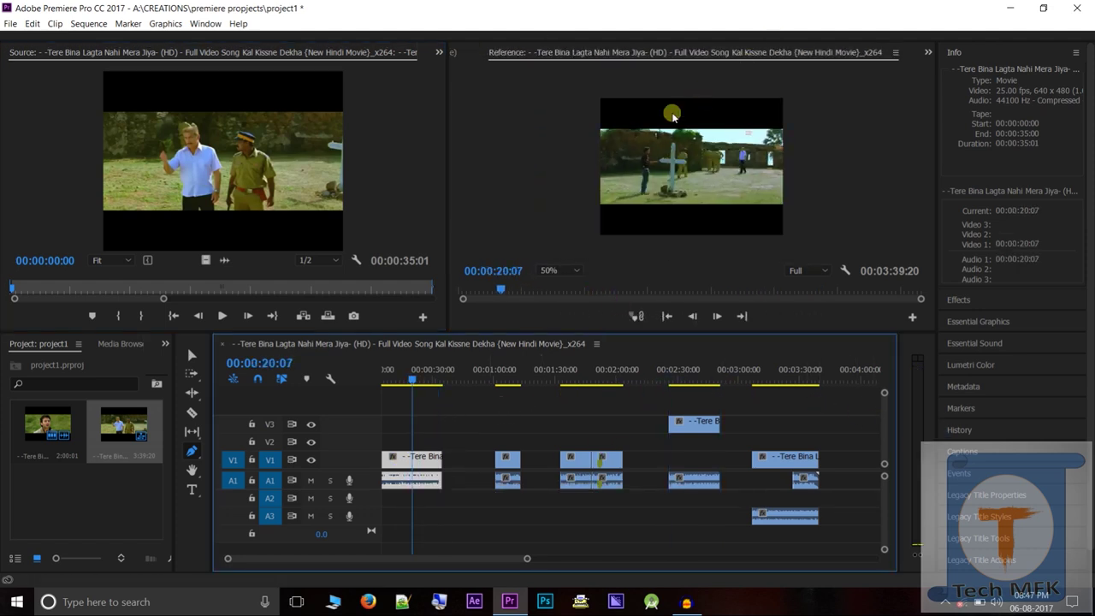
{"action": "left_click", "coordinate": [191, 448]}
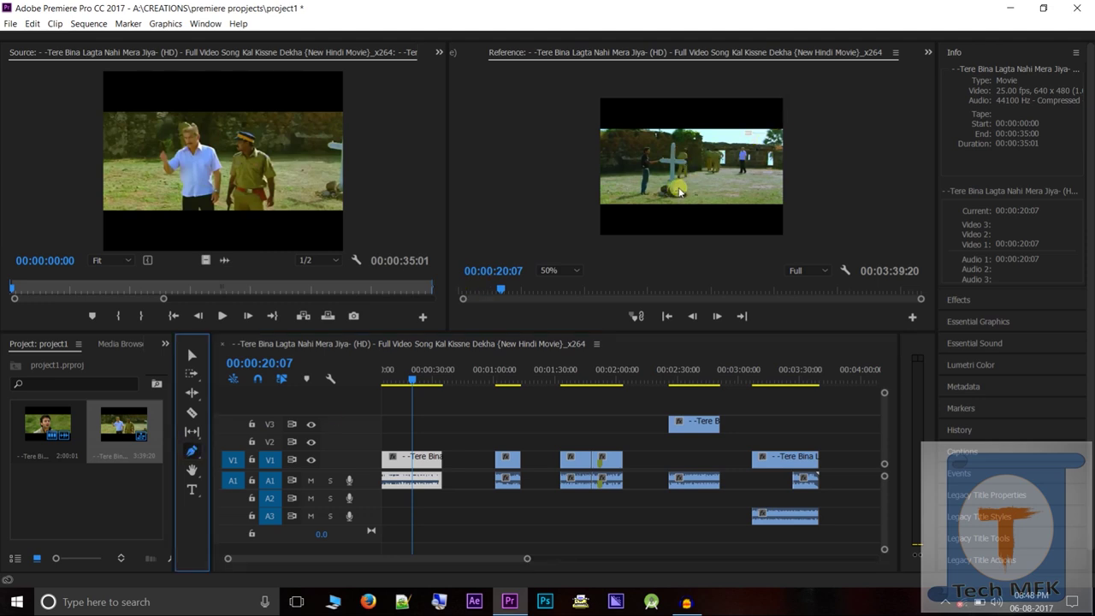
{"action": "left_click", "coordinate": [713, 178]}
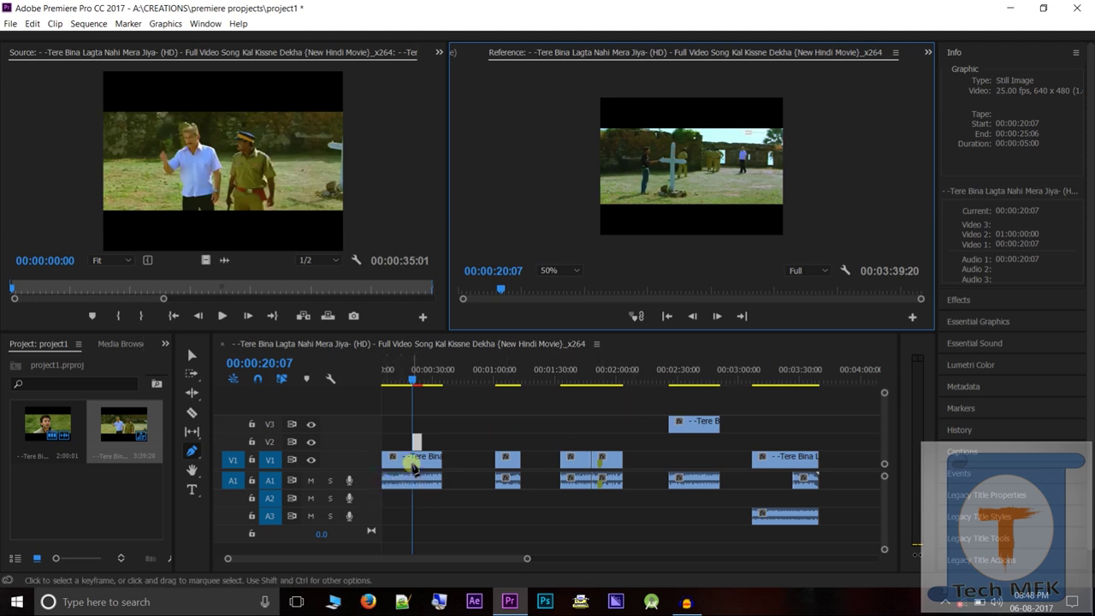
{"action": "left_click", "coordinate": [413, 466]}
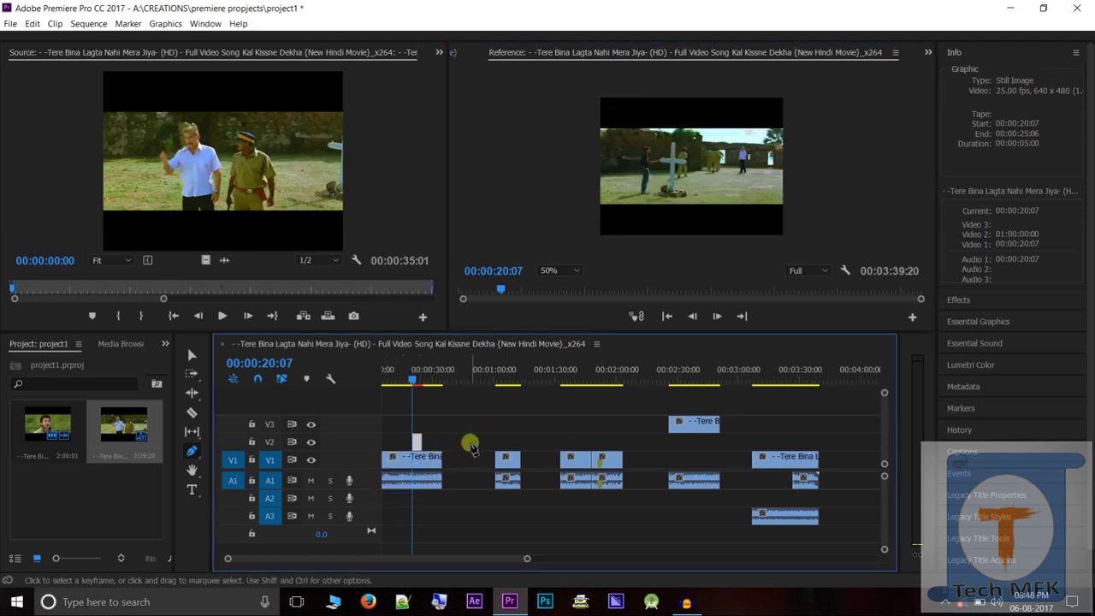
{"action": "left_click", "coordinate": [473, 447]}
{"action": "left_click", "coordinate": [426, 483]}
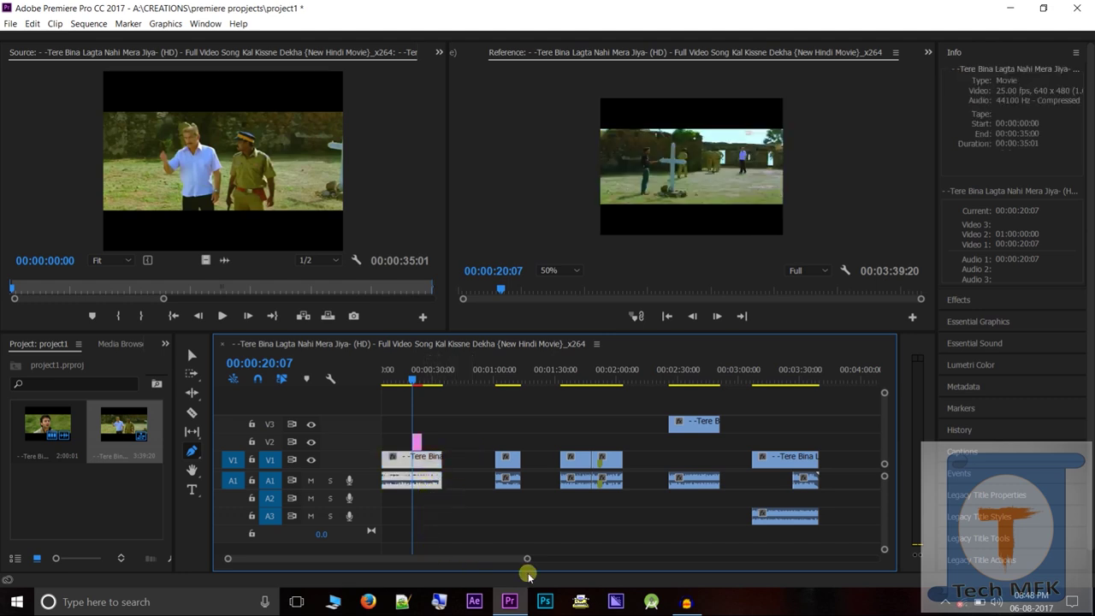
{"action": "left_click_drag", "start_coordinate": [528, 560], "coordinate": [492, 589]}
Step: Scrub the playhead to 00:00:21:23 to show that frame in the Program monitor
{"action": "left_click", "coordinate": [489, 524]}
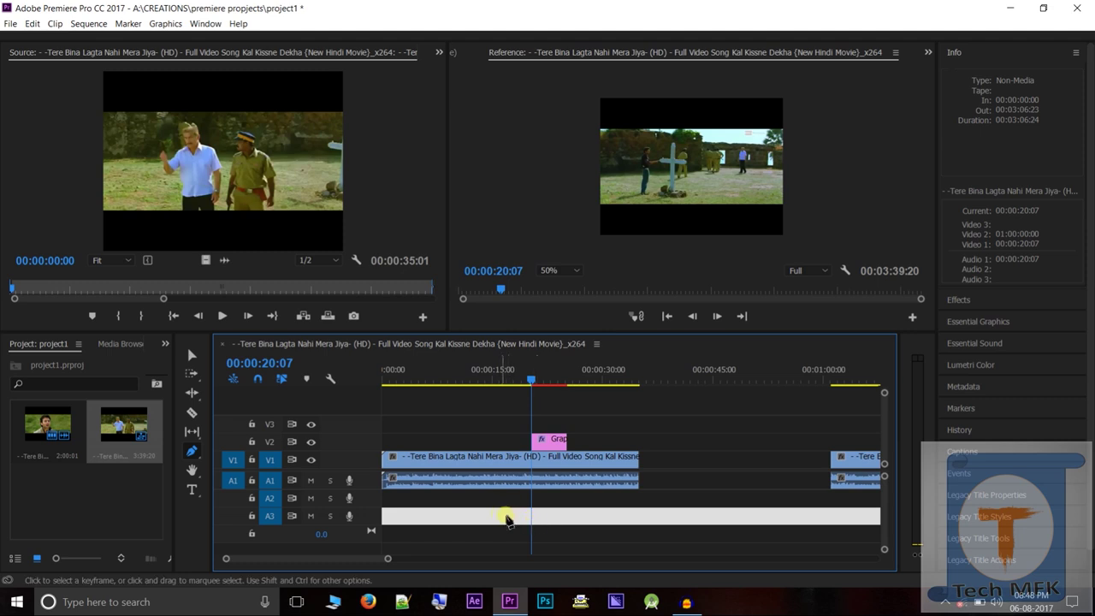
{"action": "left_click", "coordinate": [568, 444]}
{"action": "mouse_move", "coordinate": [531, 381]}
{"action": "left_mouse_down"}
{"action": "mouse_move", "coordinate": [568, 386]}
{"action": "mouse_move", "coordinate": [543, 395]}
{"action": "left_mouse_up"}
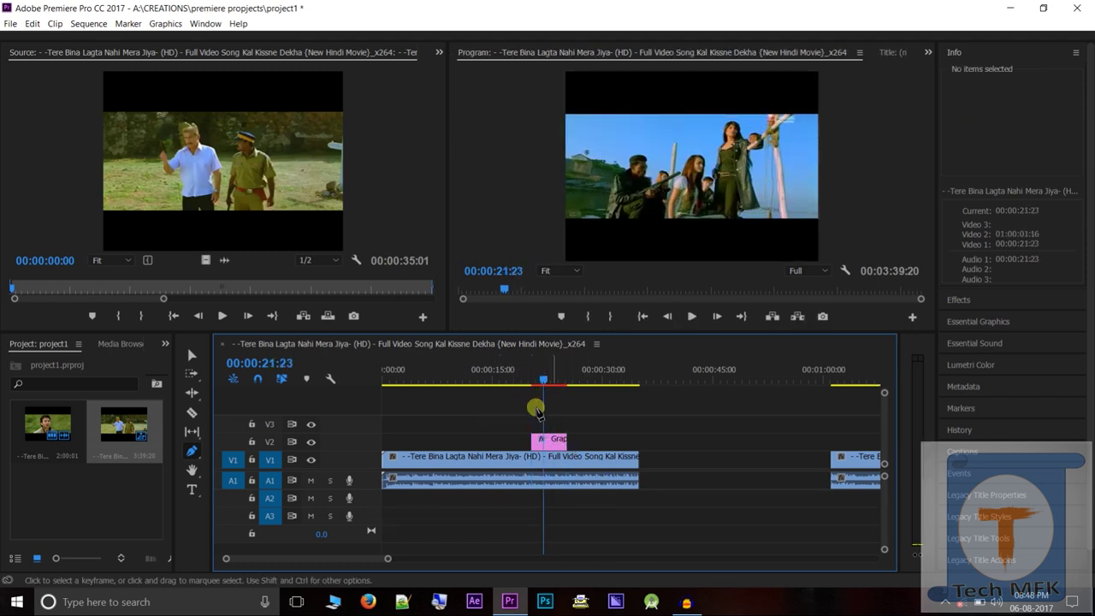
{"action": "left_click", "coordinate": [190, 470]}
{"action": "left_click", "coordinate": [710, 202]}
{"action": "left_click", "coordinate": [607, 500]}
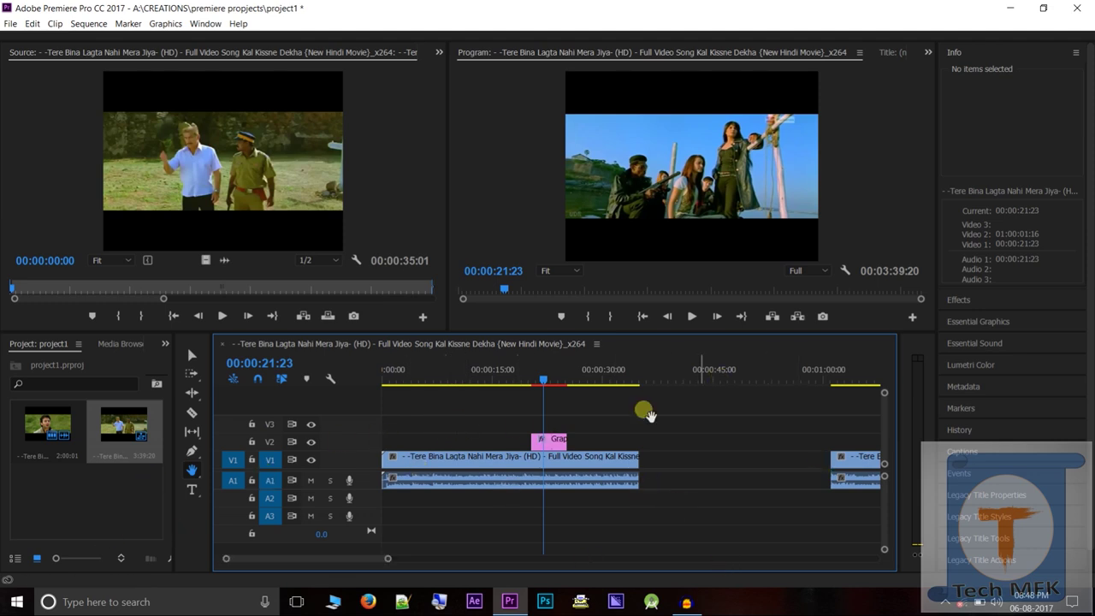
{"action": "left_click", "coordinate": [190, 490]}
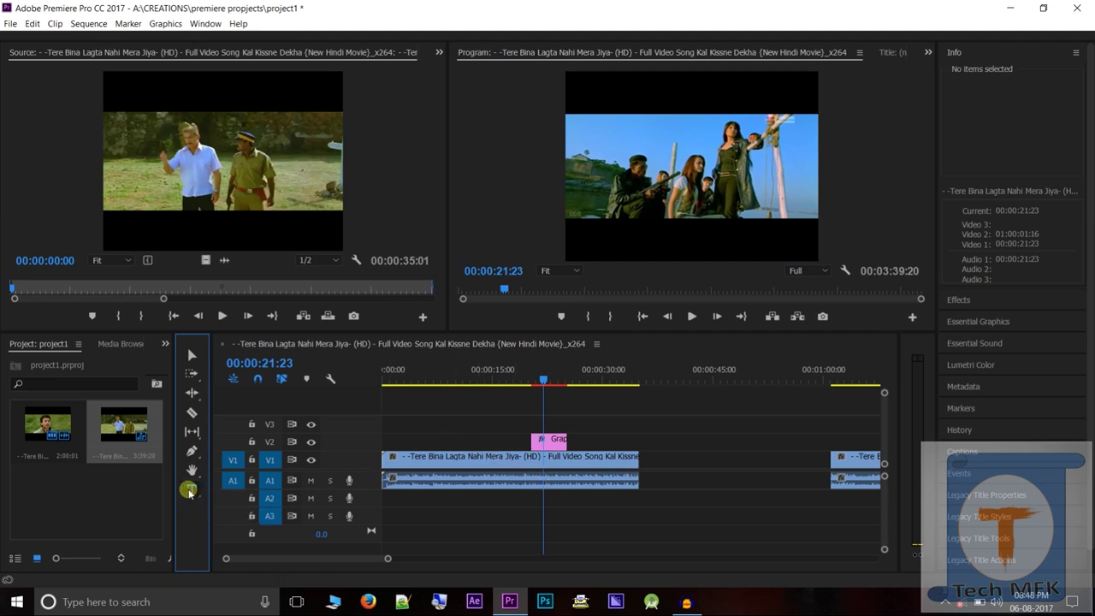
Step: Drag the first song clip's video from V1 up onto V2 over the graphic
{"action": "left_click", "coordinate": [722, 463]}
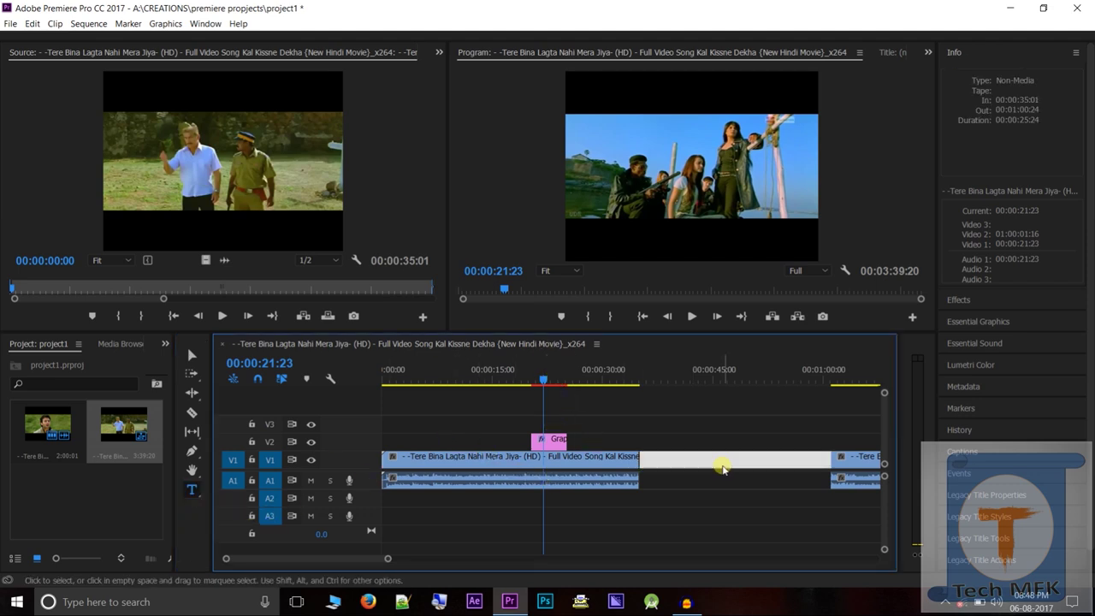
{"action": "left_click", "coordinate": [676, 462]}
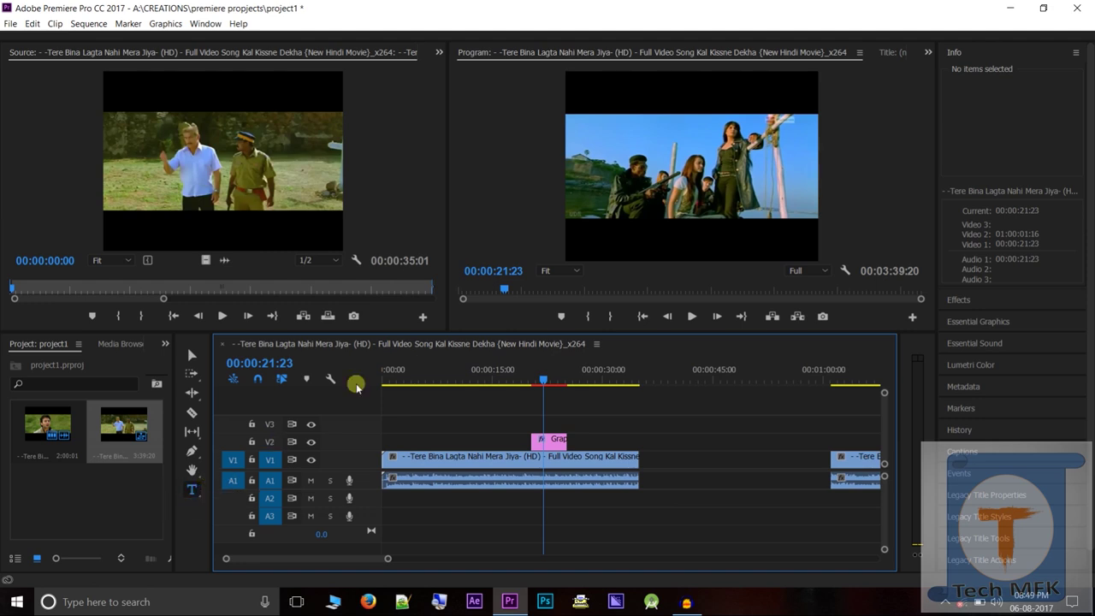
{"action": "left_click", "coordinate": [192, 488]}
{"action": "left_click", "coordinate": [430, 462]}
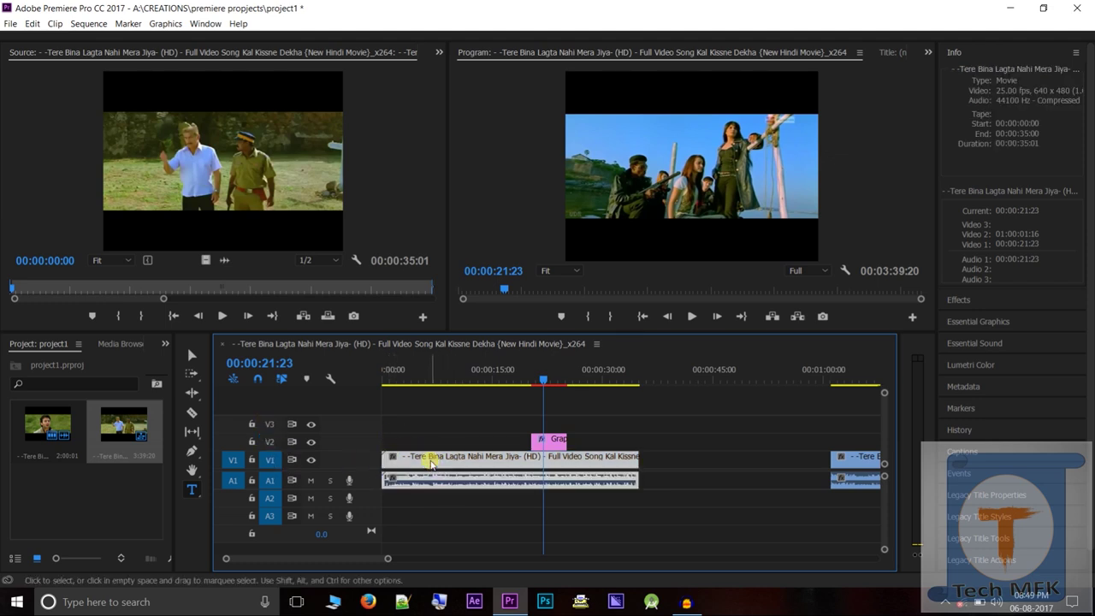
{"action": "left_click_drag", "start_coordinate": [430, 462], "coordinate": [421, 444]}
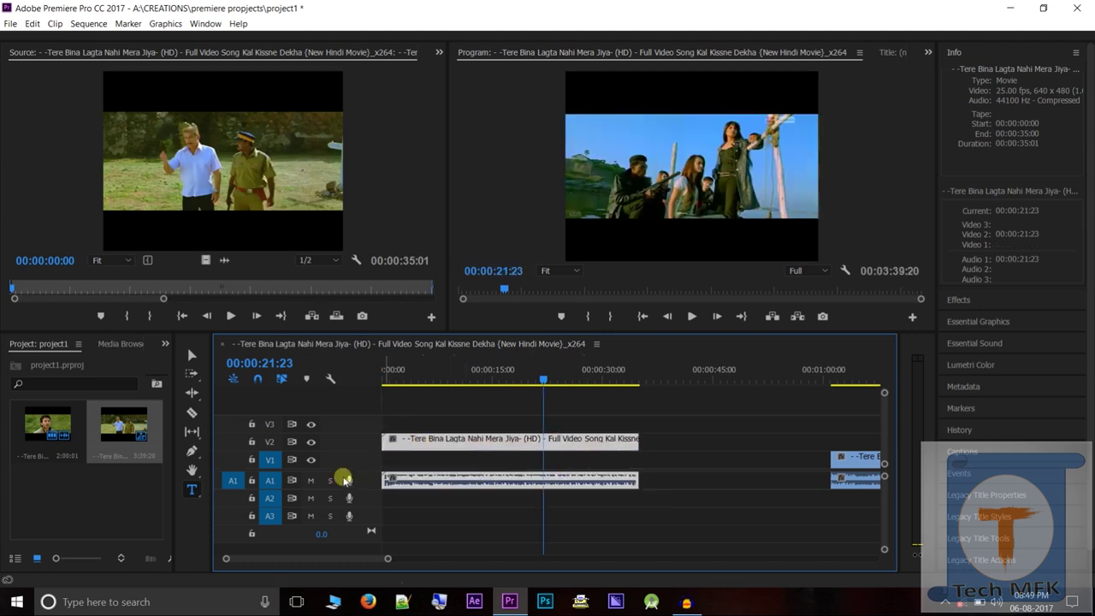
Step: Toggle V1 track targeting and save the project with Ctrl+S
{"action": "left_click", "coordinate": [268, 461]}
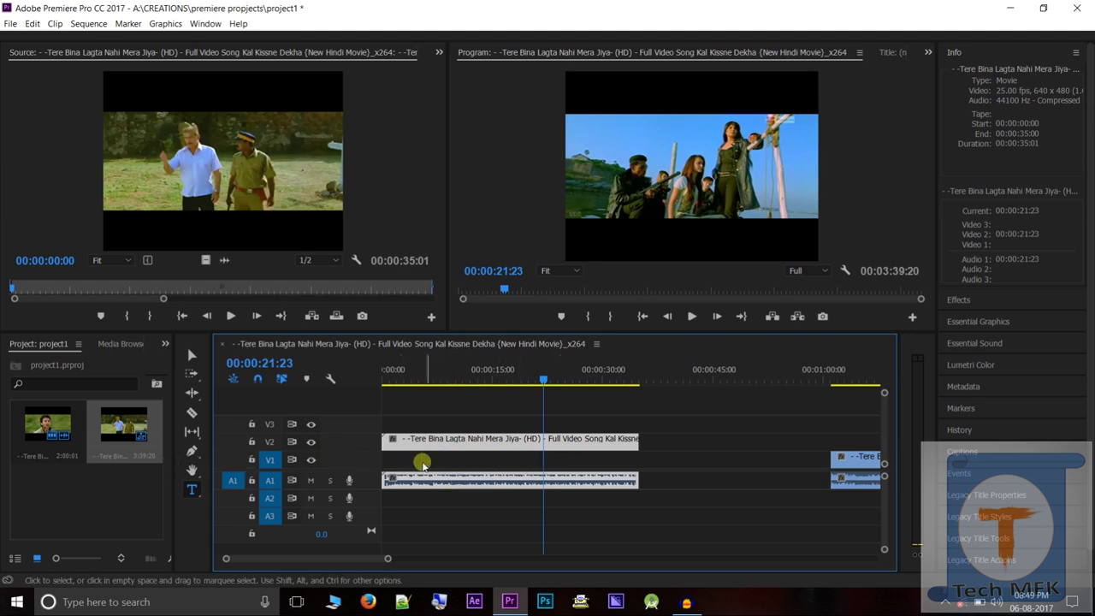
{"action": "left_click", "coordinate": [272, 460]}
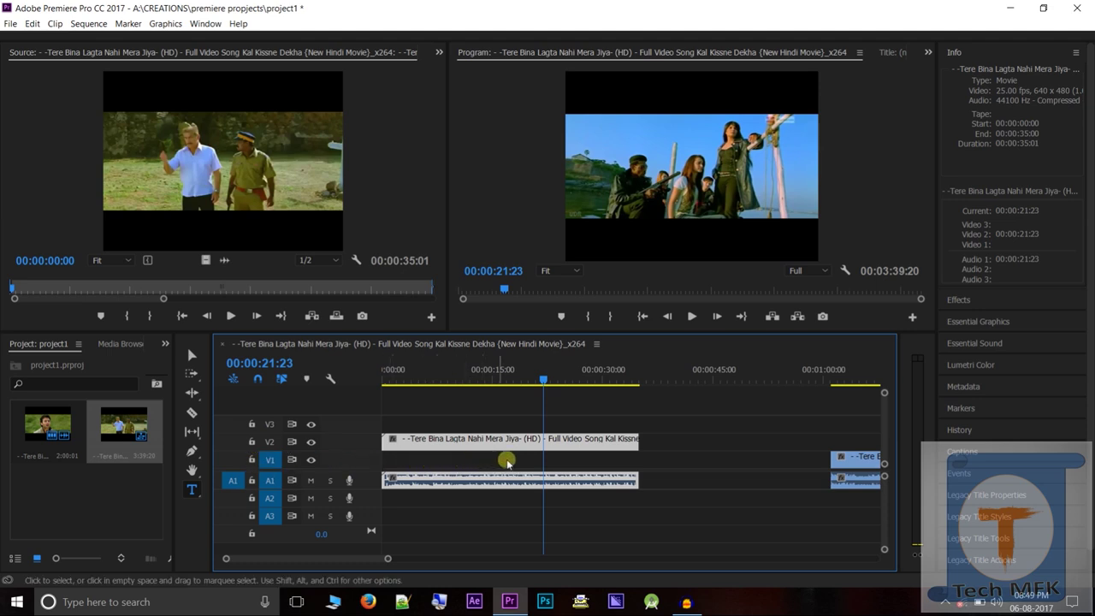
{"action": "key", "text": "ctrl+s"}
{"action": "left_click", "coordinate": [272, 461]}
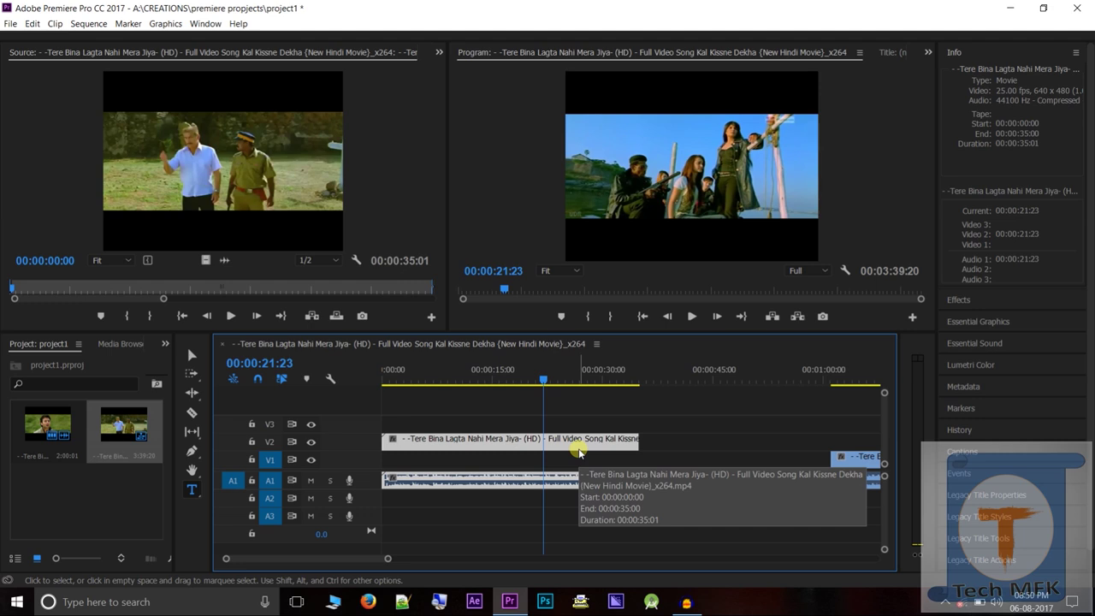
{"action": "left_click", "coordinate": [190, 356]}
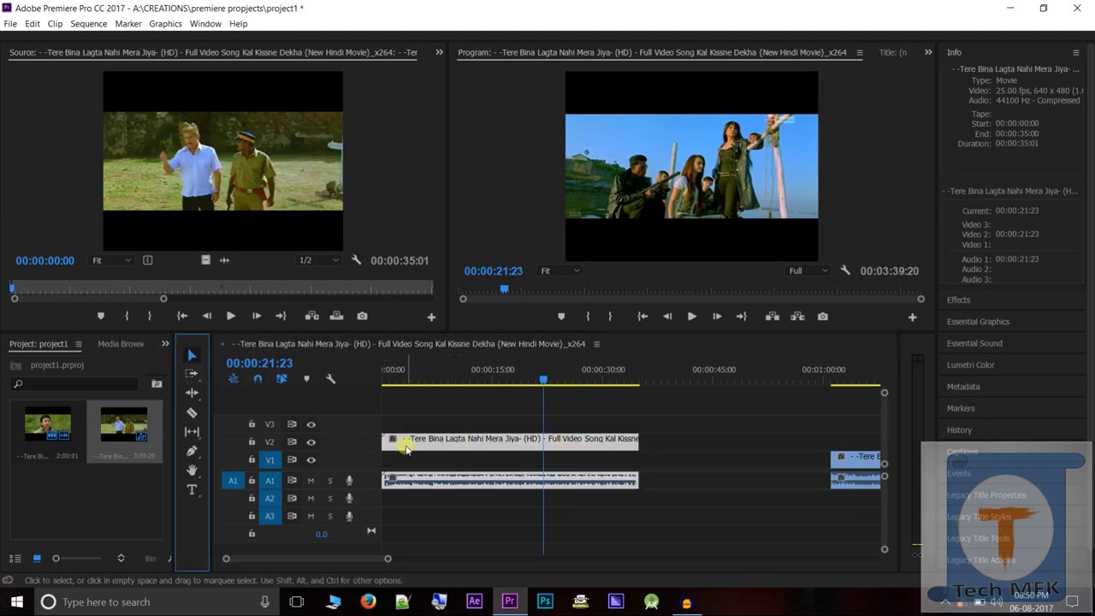
Step: Unlink the V2 video clip from its A1 audio and open it in the Source monitor
{"action": "left_click", "coordinate": [619, 460]}
{"action": "left_click", "coordinate": [615, 446]}
{"action": "right_click", "coordinate": [597, 447]}
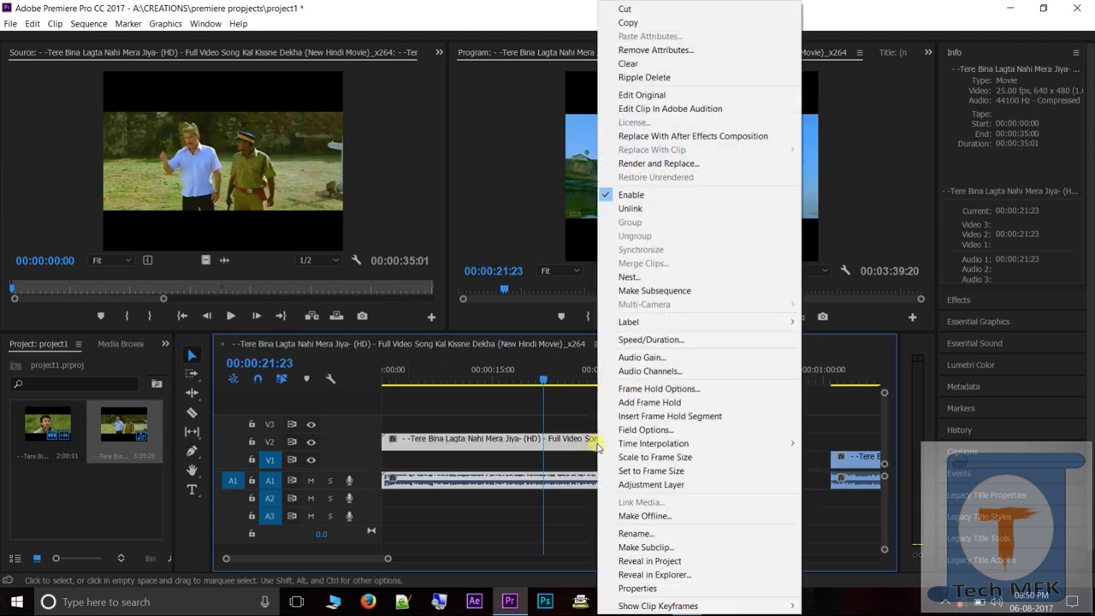
{"action": "left_click", "coordinate": [714, 208]}
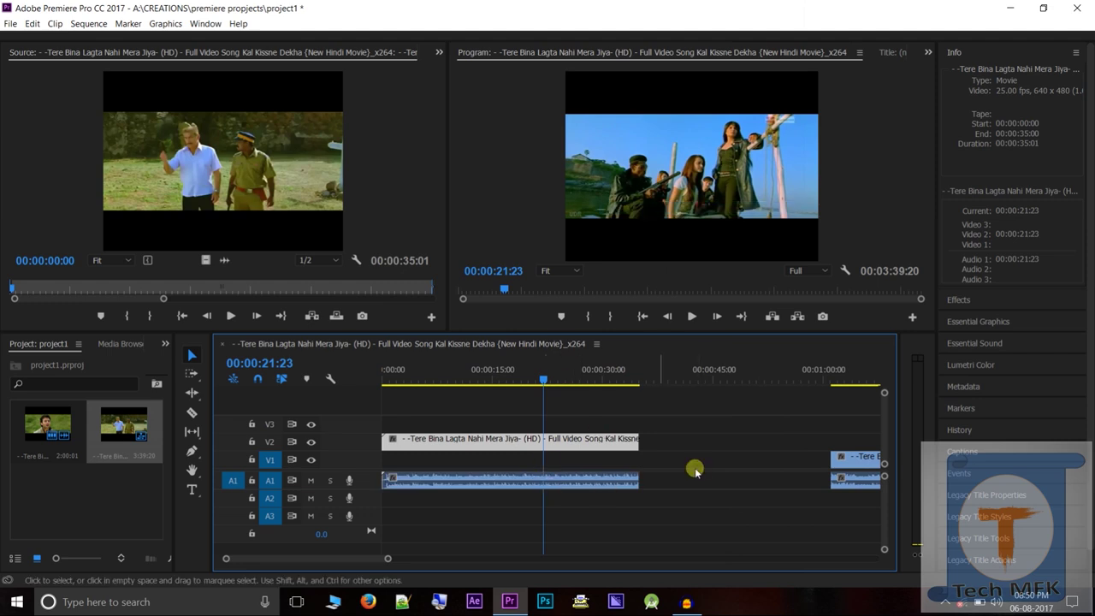
{"action": "double_click", "coordinate": [616, 443]}
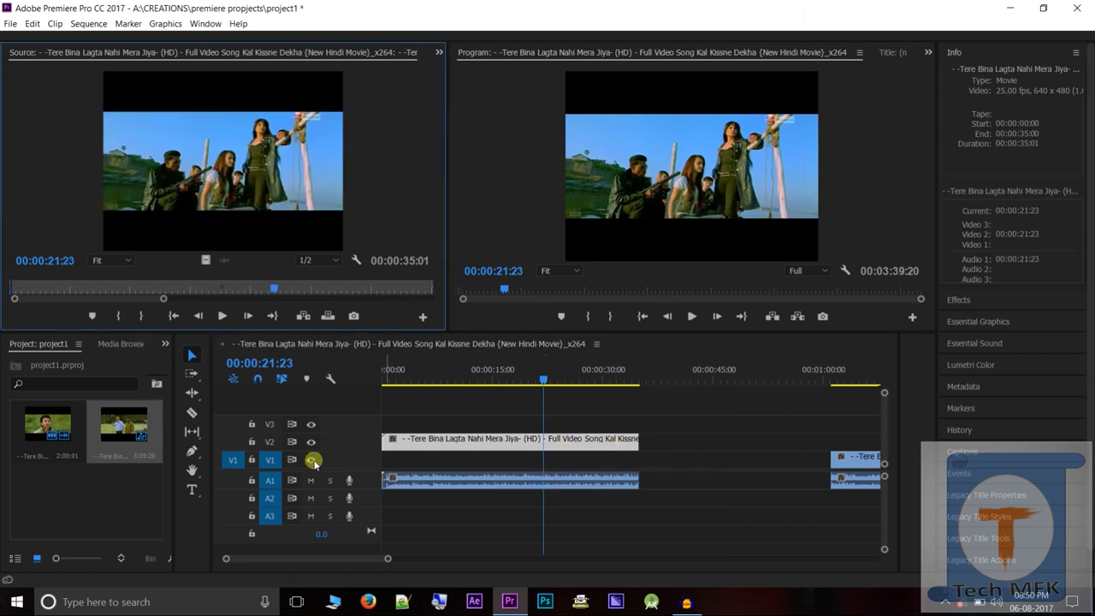
Step: Select the V2 clip and move it up onto V3
{"action": "left_click", "coordinate": [192, 355]}
{"action": "left_click", "coordinate": [548, 449]}
{"action": "left_click", "coordinate": [558, 447]}
{"action": "left_click", "coordinate": [557, 451]}
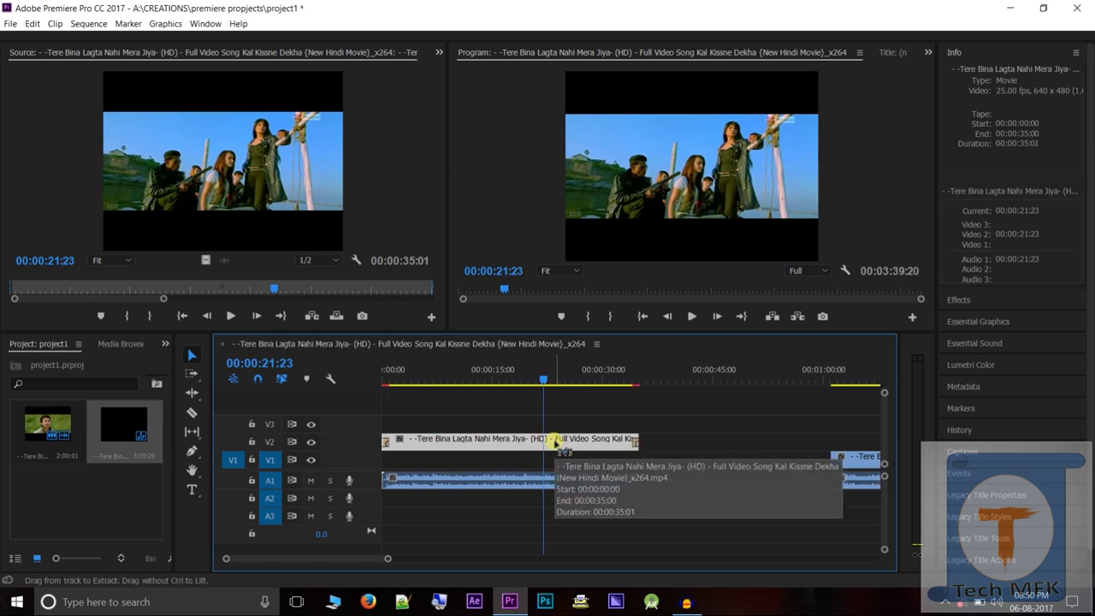
{"action": "left_click_drag", "start_coordinate": [562, 442], "coordinate": [650, 423]}
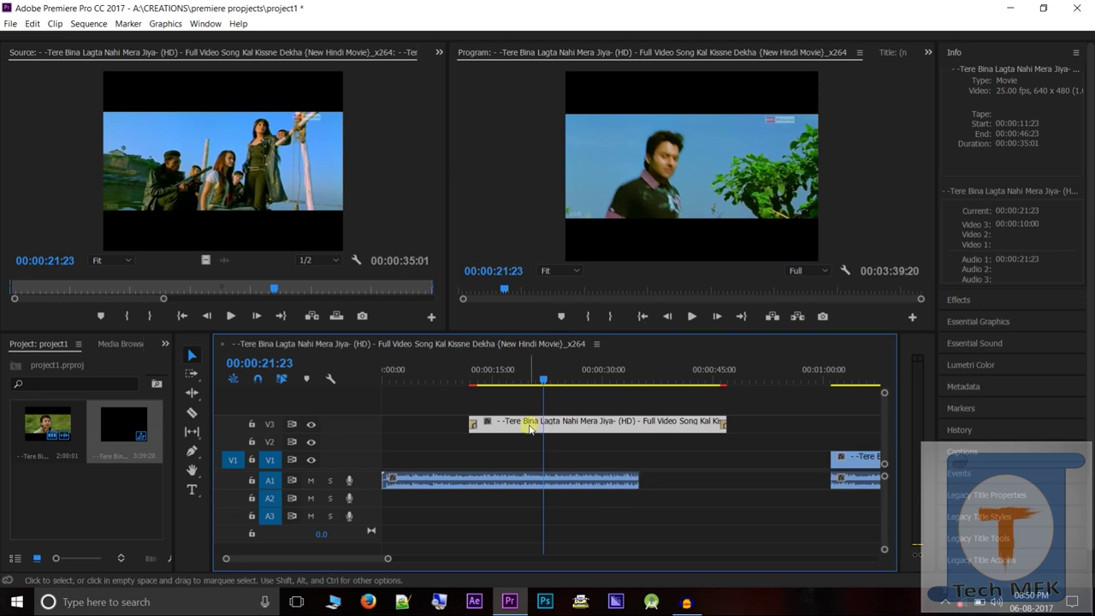
Step: Position the V3 clip to start near 00:00:11:23 and copy it
{"action": "mouse_move", "coordinate": [531, 430]}
{"action": "left_mouse_down"}
{"action": "mouse_move", "coordinate": [498, 460]}
{"action": "mouse_move", "coordinate": [511, 426]}
{"action": "left_mouse_up"}
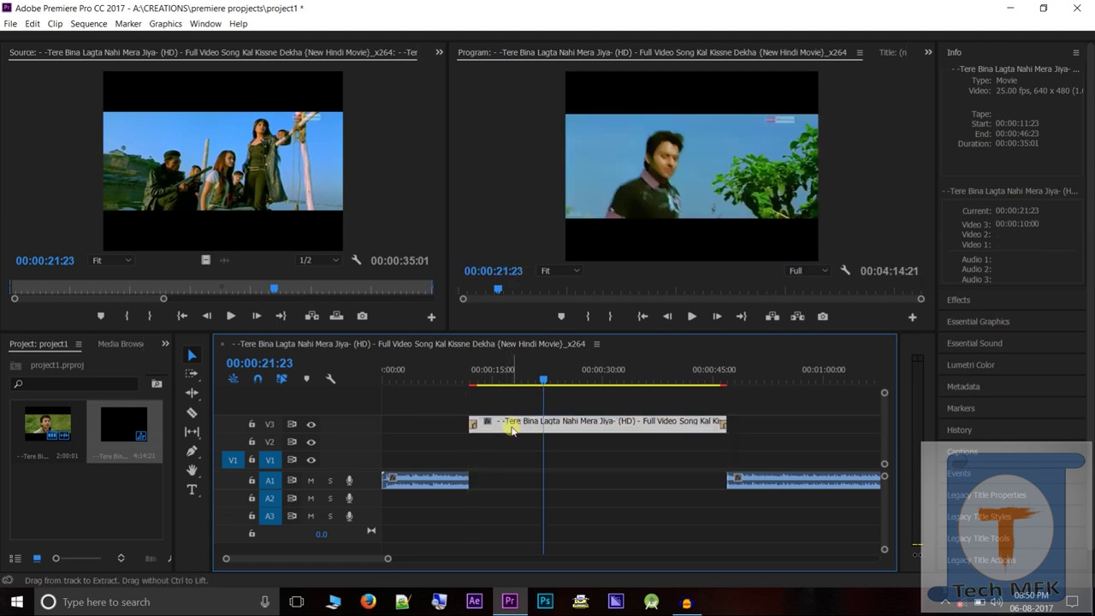
{"action": "right_click", "coordinate": [511, 429]}
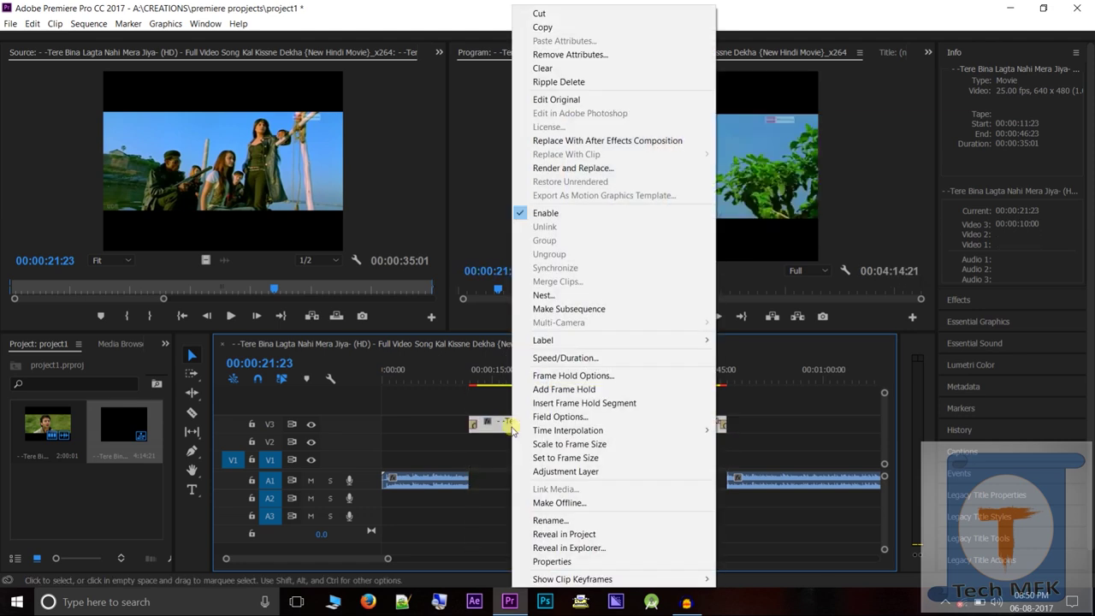
{"action": "left_click", "coordinate": [565, 31]}
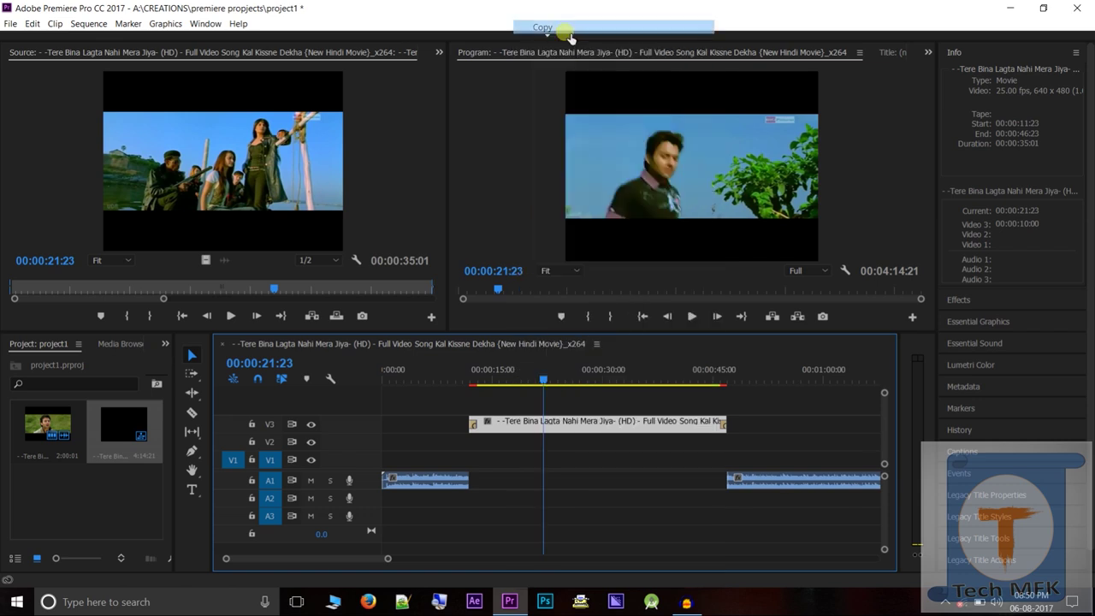
Step: Remove the empty V1 gap and paste the copy onto V1 at 00:00:21:23
{"action": "left_click", "coordinate": [503, 447]}
{"action": "left_click", "coordinate": [435, 460]}
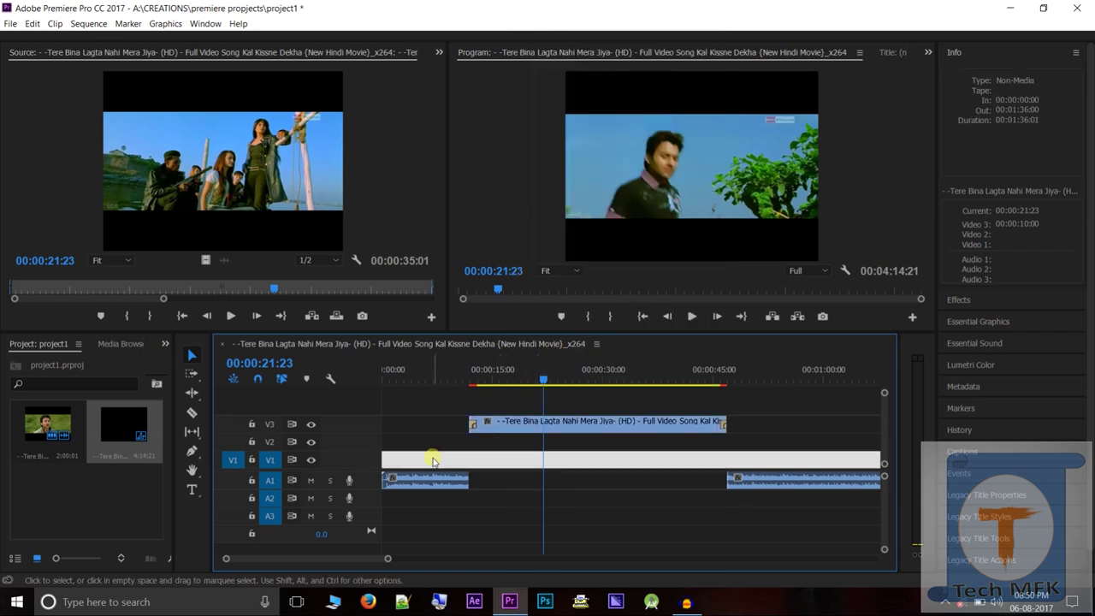
{"action": "right_click", "coordinate": [433, 461]}
{"action": "left_click", "coordinate": [425, 441]}
{"action": "key", "text": "period"}
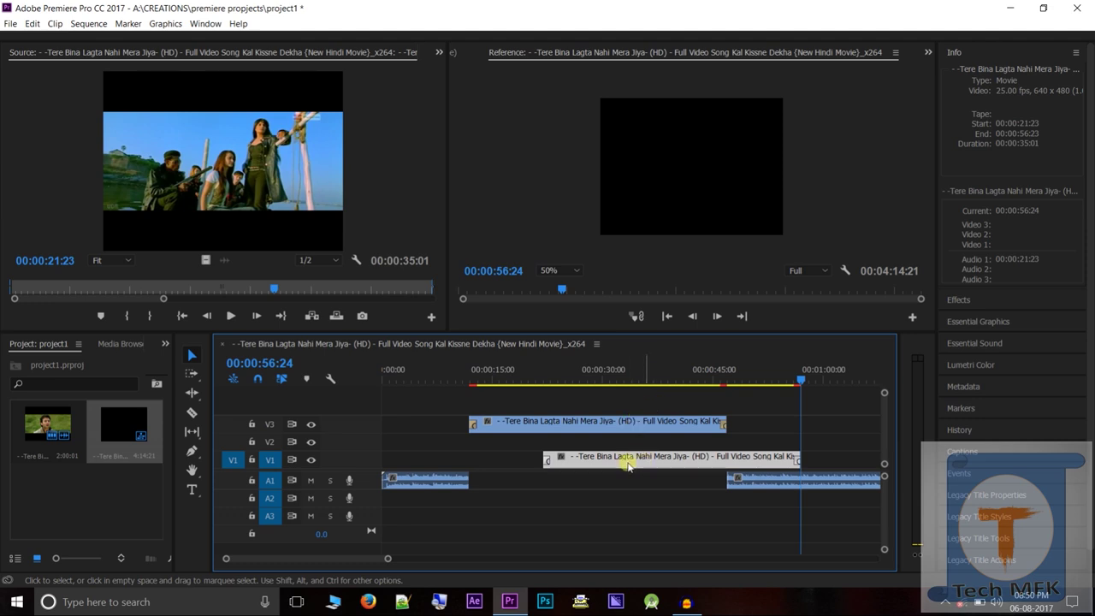
Step: Paste another copy of the V3 clip onto V1 at 00:00:56:24, then return the playhead to the start
{"action": "left_click_drag", "start_coordinate": [576, 465], "coordinate": [493, 462]}
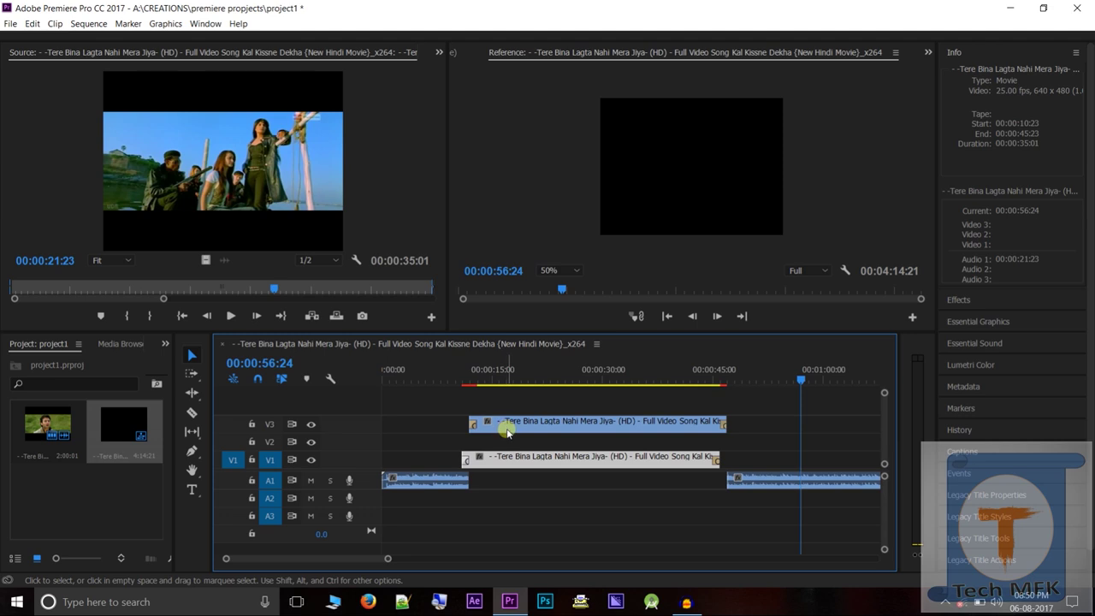
{"action": "right_click", "coordinate": [507, 424]}
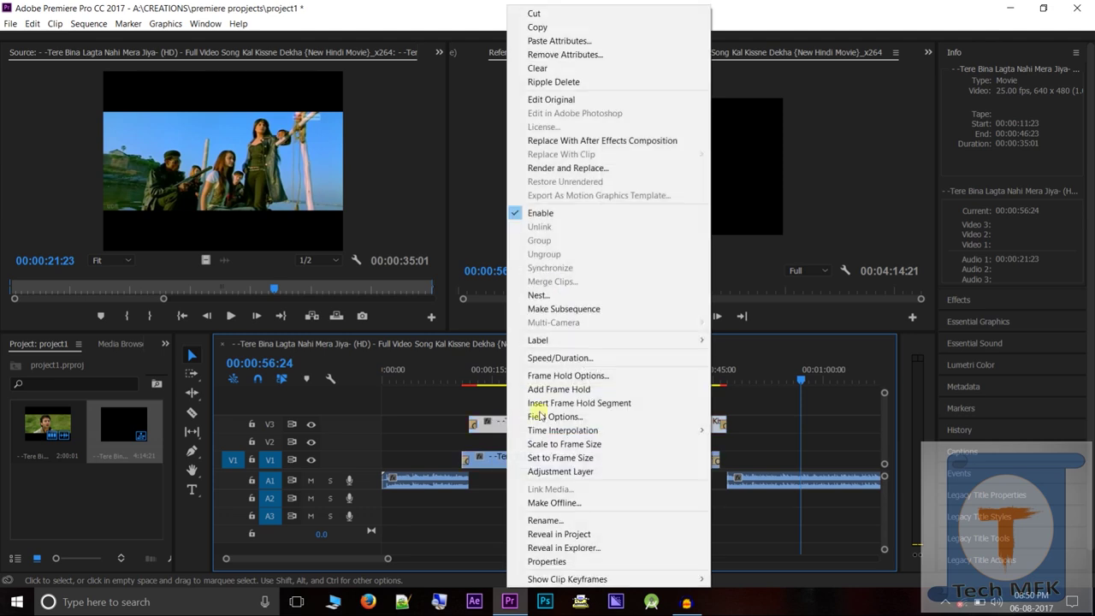
{"action": "left_click", "coordinate": [536, 27]}
{"action": "left_click", "coordinate": [436, 454]}
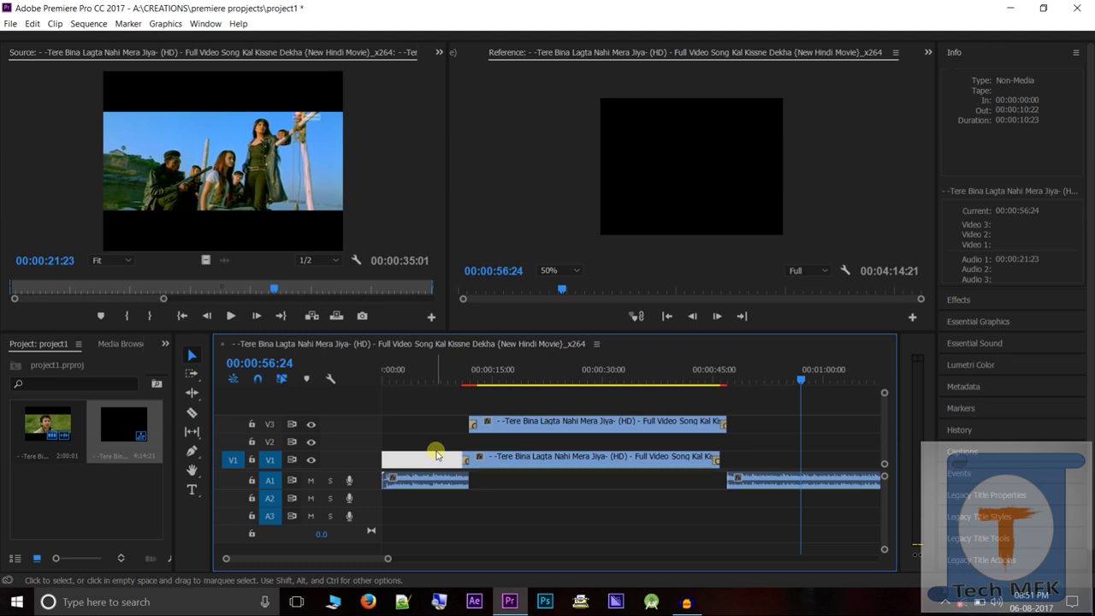
{"action": "key", "text": "ctrl+v"}
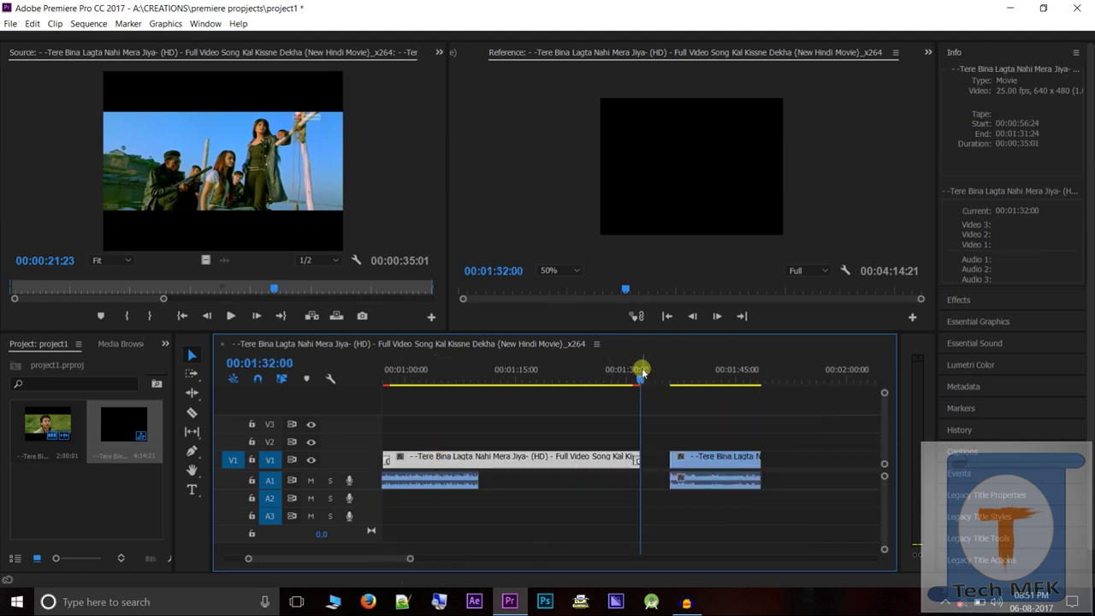
{"action": "left_click_drag", "start_coordinate": [644, 381], "coordinate": [225, 421]}
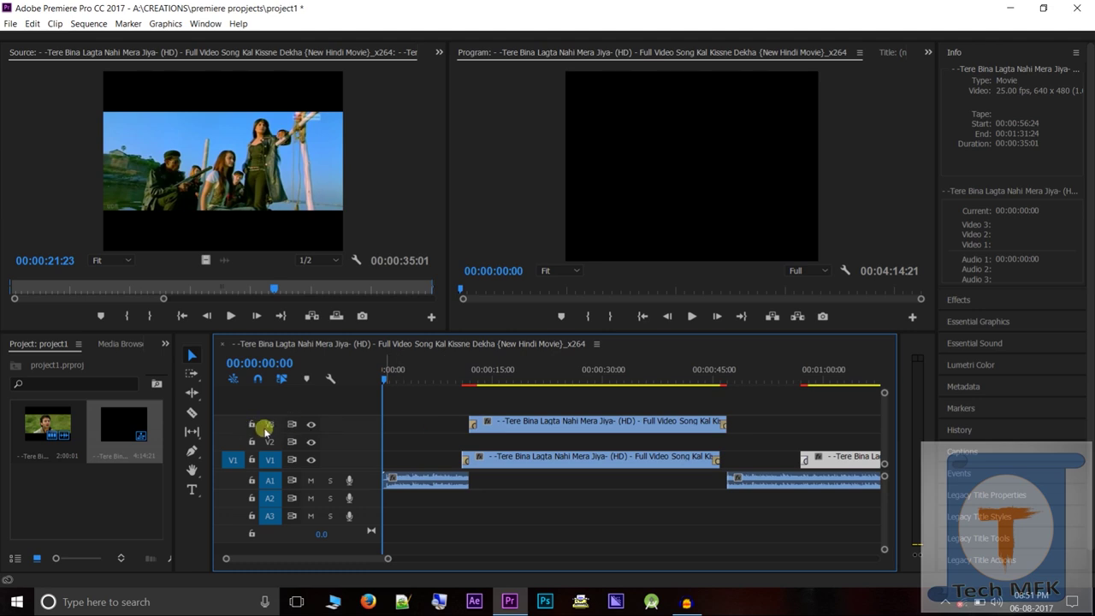
Step: Record a seven-second voice-over on A1, then rewind to 00:00:00:00 and play the sequence back
{"action": "left_click", "coordinate": [349, 482]}
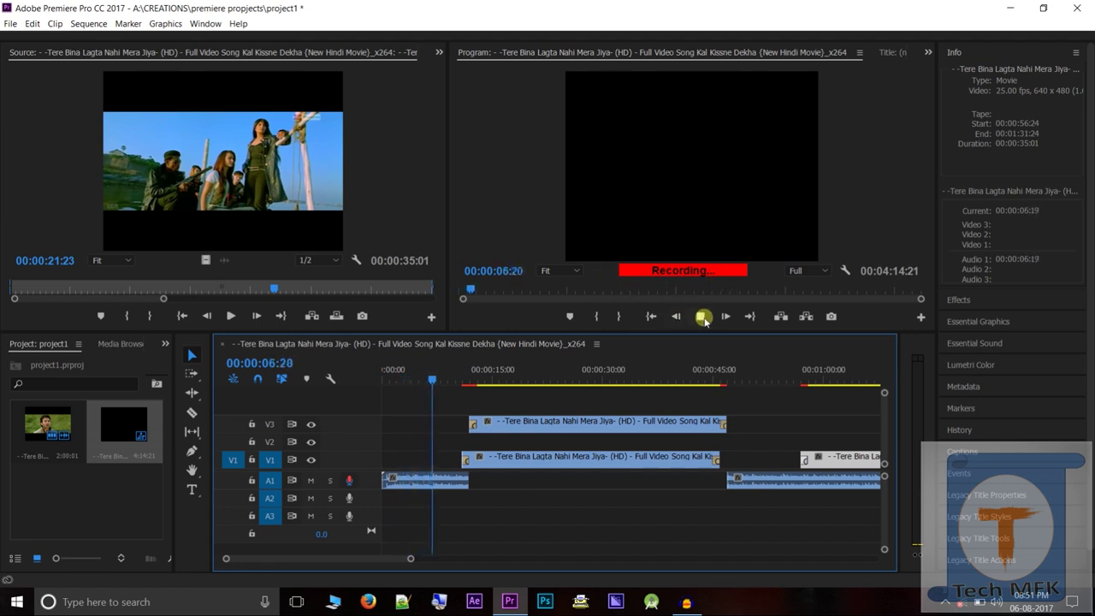
{"action": "left_click", "coordinate": [703, 316]}
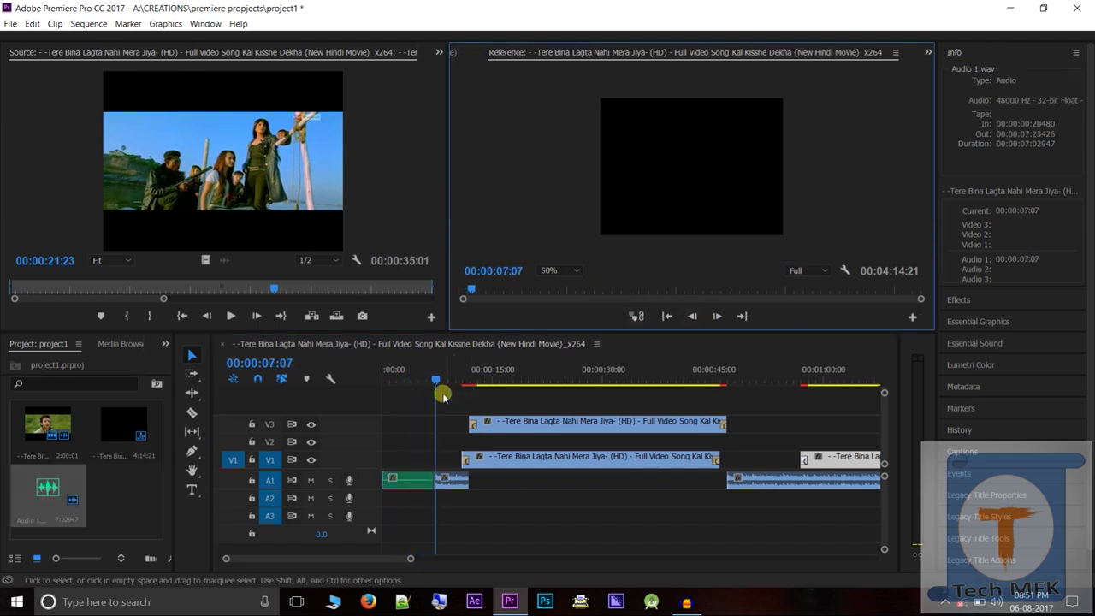
{"action": "left_click_drag", "start_coordinate": [432, 374], "coordinate": [374, 419]}
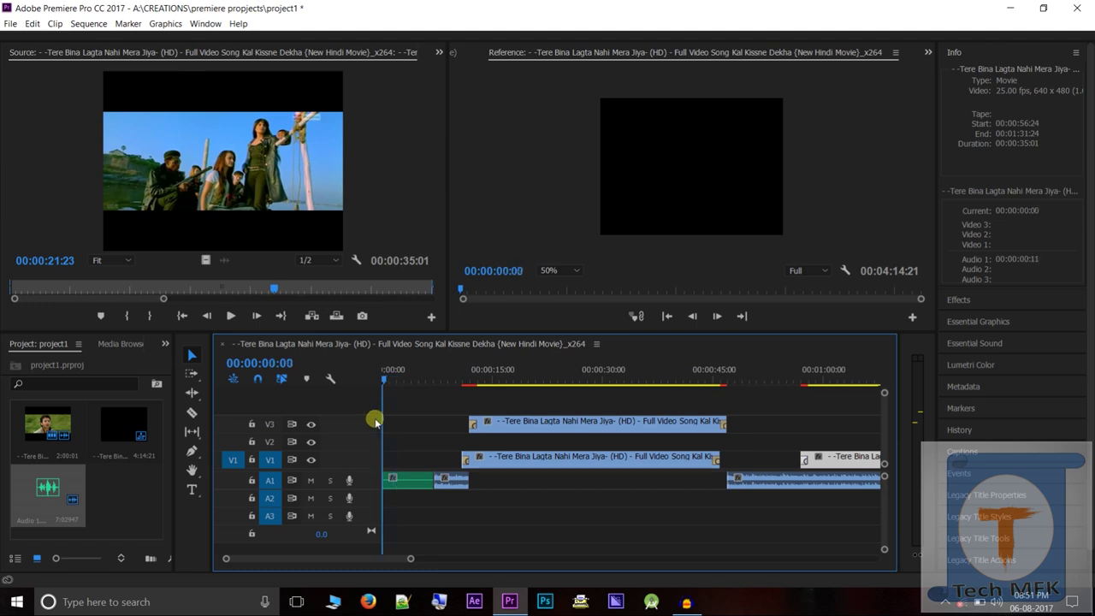
{"action": "left_click", "coordinate": [700, 317]}
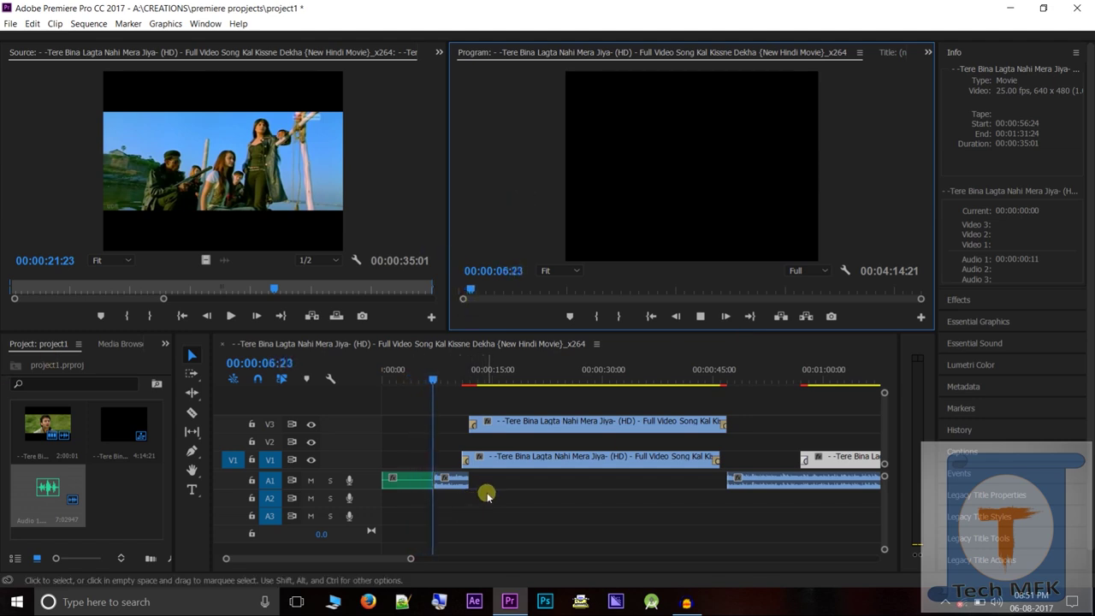
{"action": "left_click", "coordinate": [702, 316]}
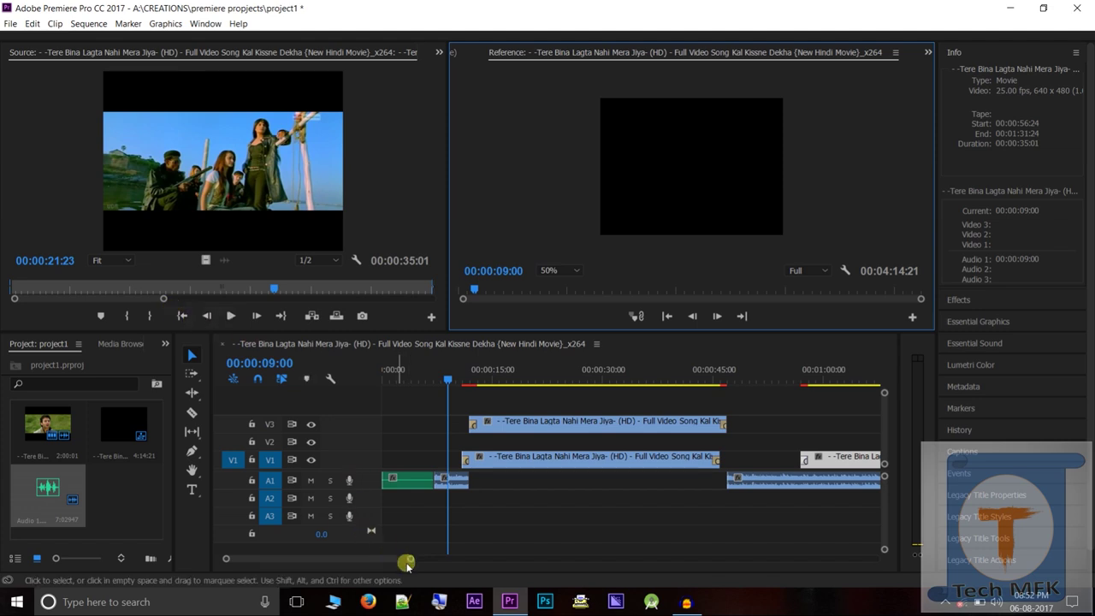
{"action": "mouse_move", "coordinate": [411, 560]}
{"action": "left_mouse_down"}
{"action": "mouse_move", "coordinate": [441, 560]}
{"action": "mouse_move", "coordinate": [413, 559]}
{"action": "left_mouse_up"}
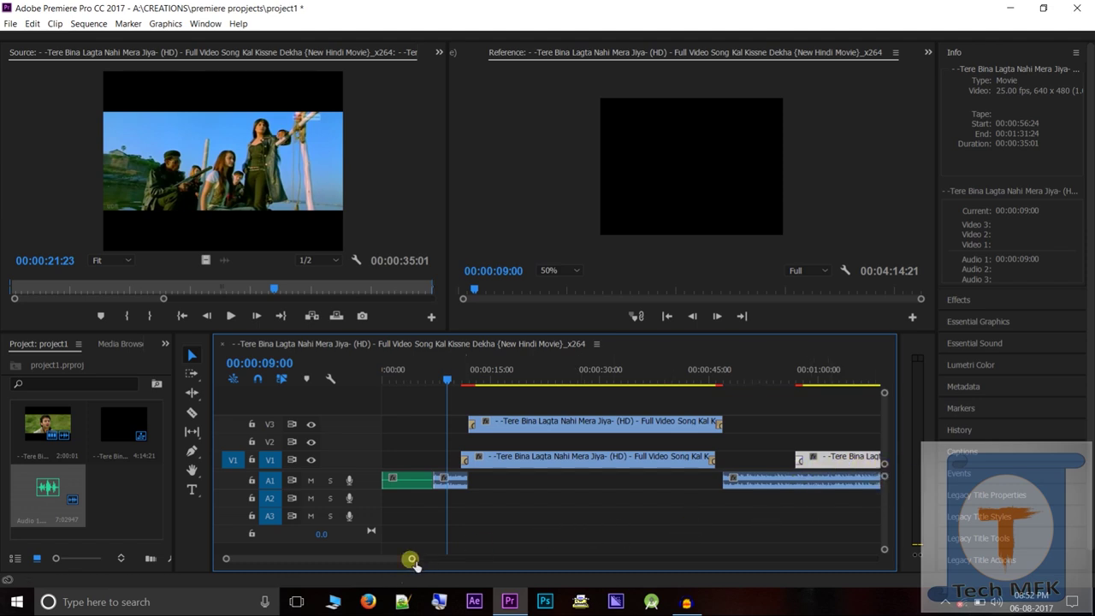
{"action": "left_click_drag", "start_coordinate": [418, 561], "coordinate": [647, 571]}
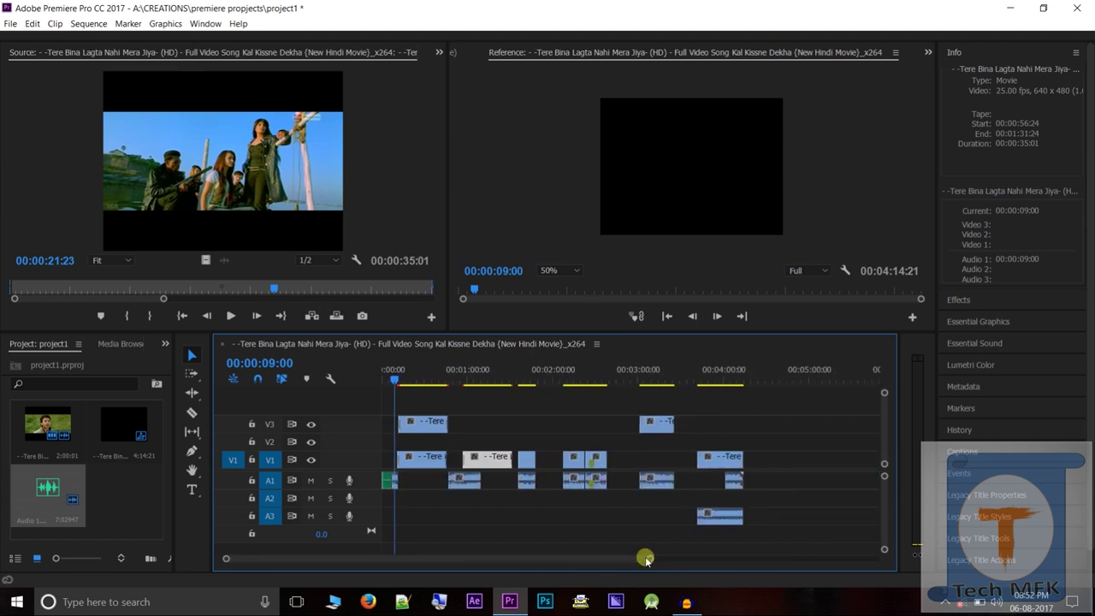
{"action": "left_click_drag", "start_coordinate": [653, 560], "coordinate": [771, 564]}
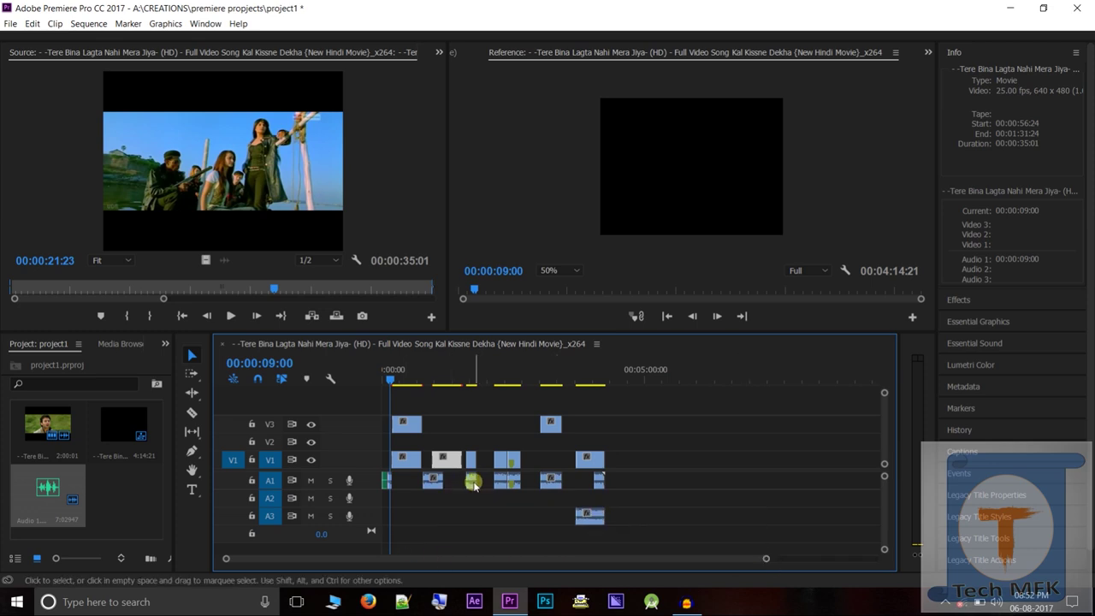
{"action": "mouse_move", "coordinate": [475, 484]}
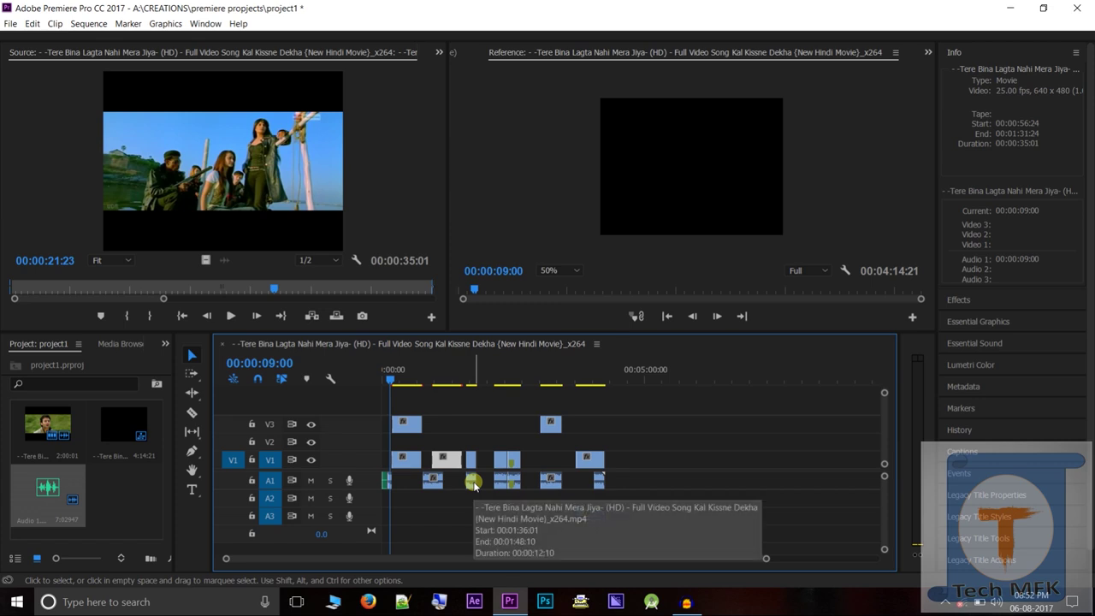
{"action": "left_click", "coordinate": [475, 484]}
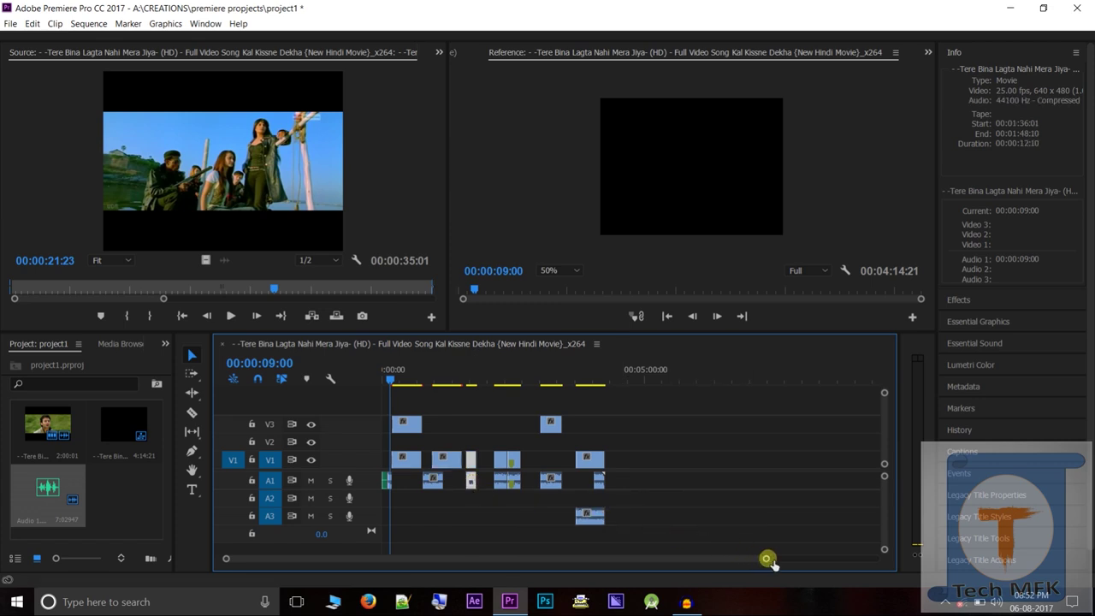
{"action": "left_click_drag", "start_coordinate": [768, 559], "coordinate": [616, 572]}
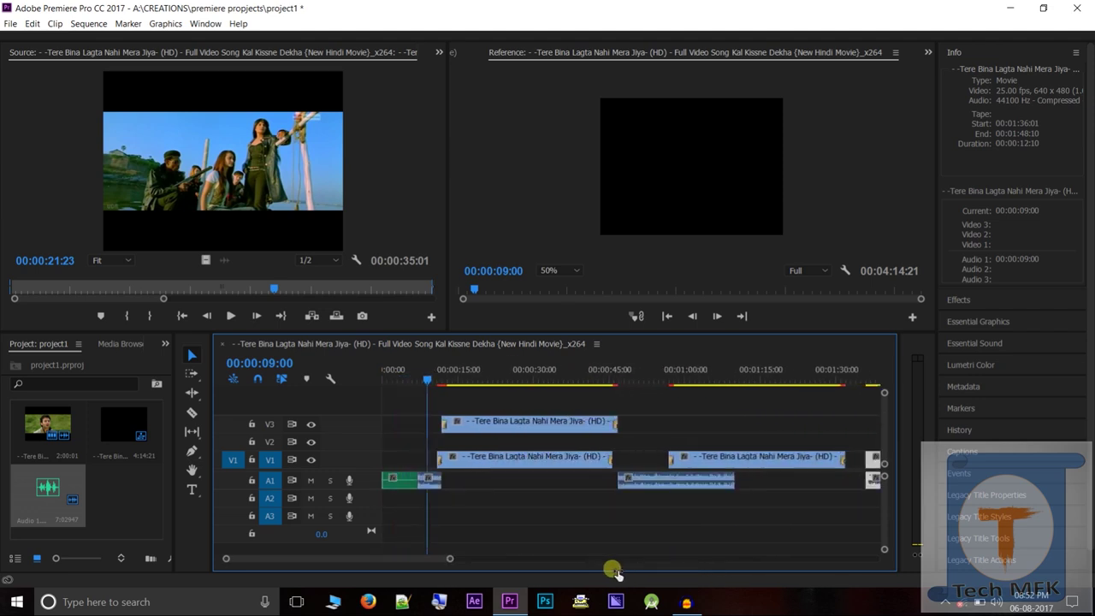
{"action": "left_click", "coordinate": [691, 463]}
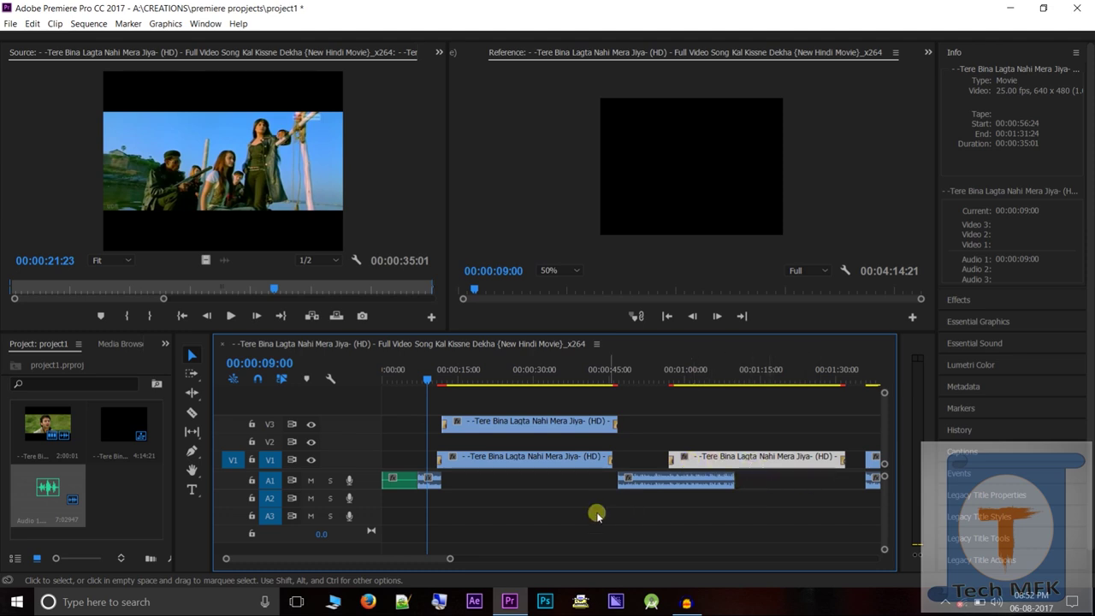
{"action": "left_click_drag", "start_coordinate": [450, 557], "coordinate": [418, 559]}
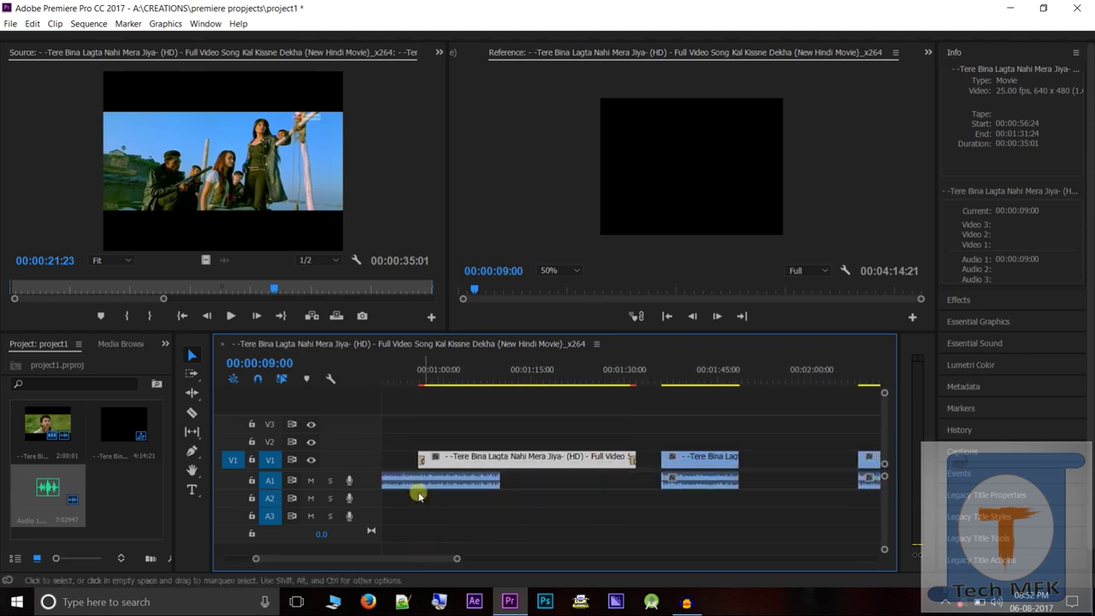
{"action": "left_click", "coordinate": [192, 412]}
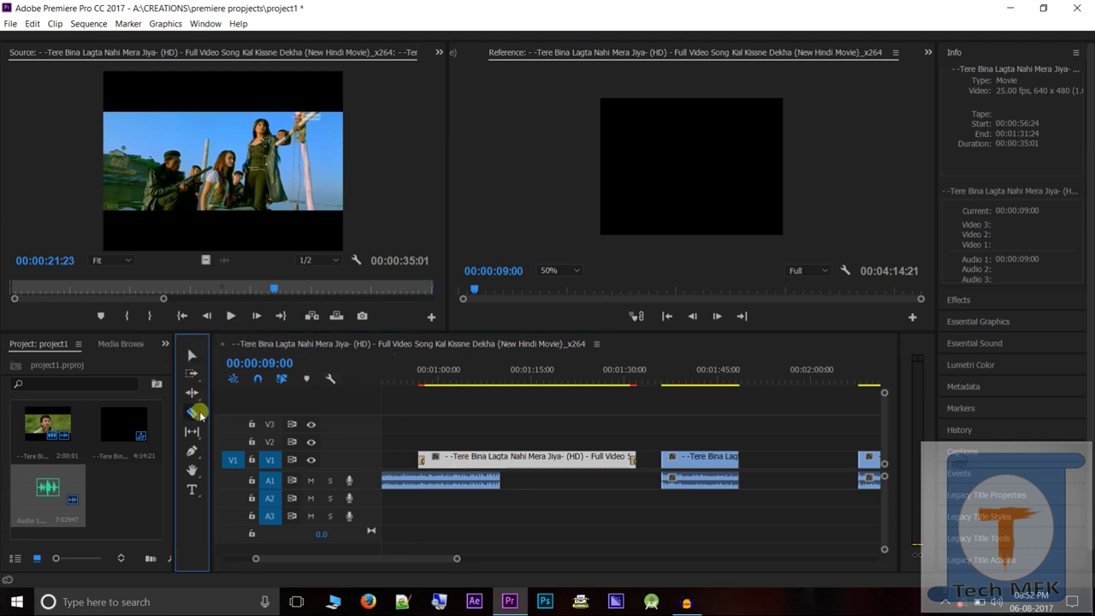
Step: Razor the V1 clip at about 01:06 and zoom out to show the whole sequence
{"action": "left_click", "coordinate": [478, 459]}
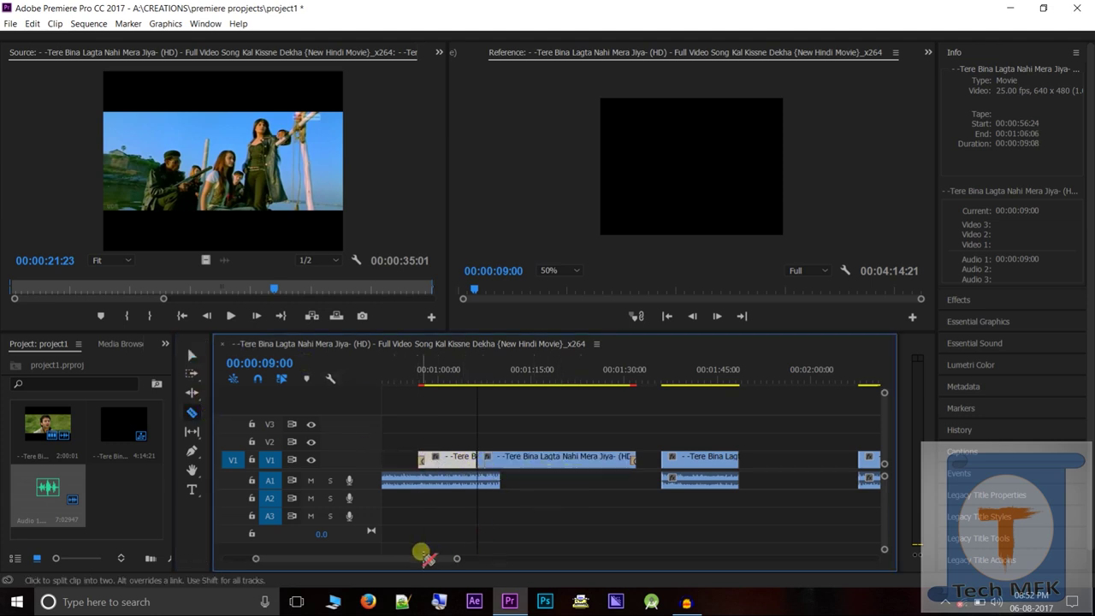
{"action": "left_click_drag", "start_coordinate": [460, 561], "coordinate": [914, 582]}
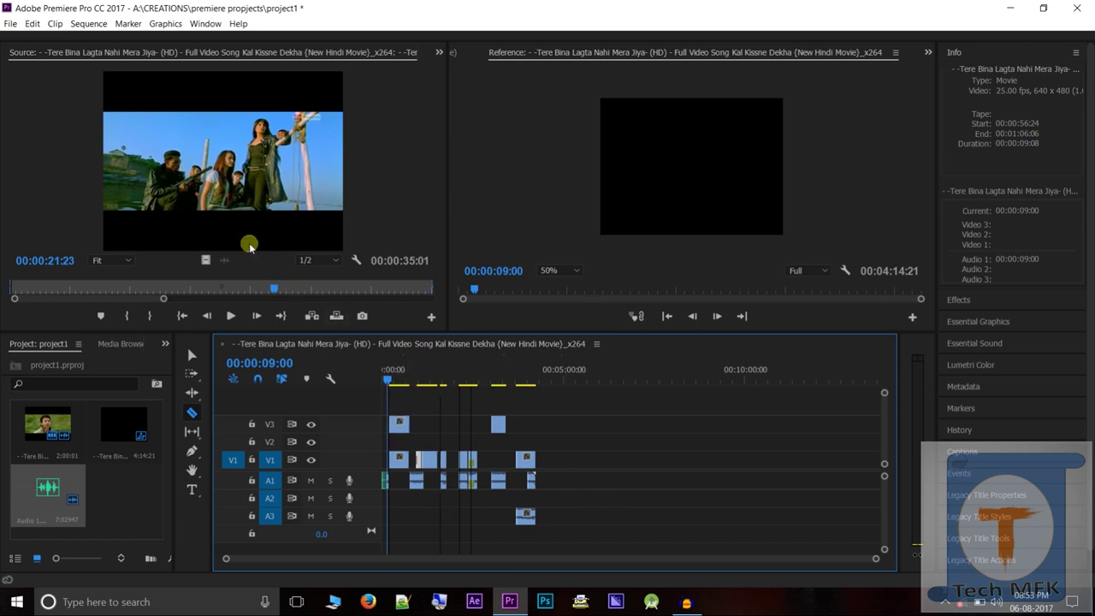
Step: Load Audio 1.wav at source time 00:00:01:24 and place its audio on A2 near 5:40
{"action": "double_click", "coordinate": [41, 488]}
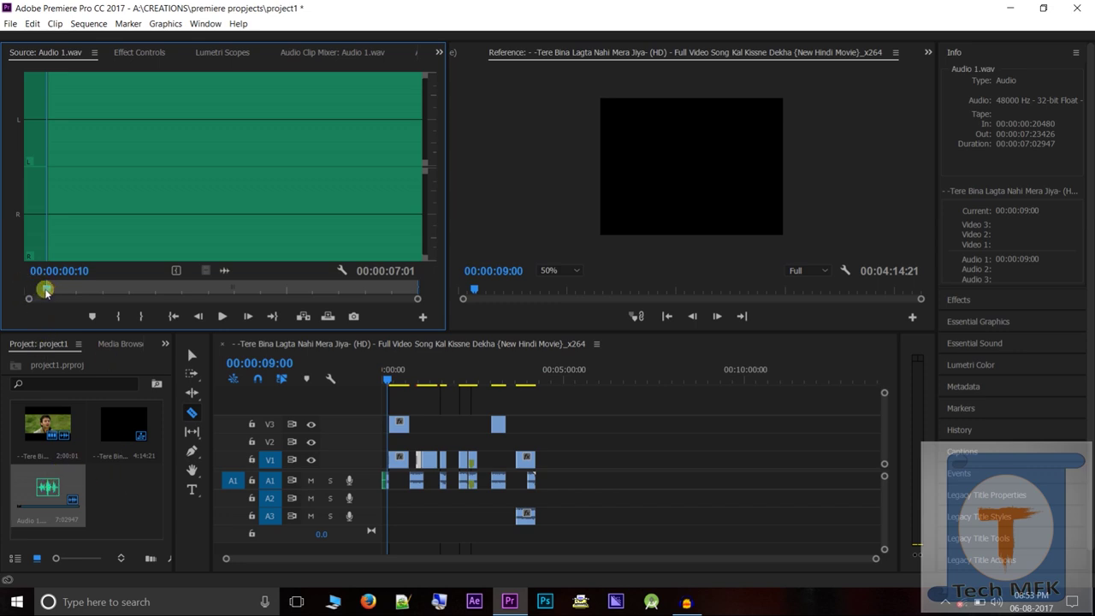
{"action": "left_click_drag", "start_coordinate": [45, 291], "coordinate": [126, 289]}
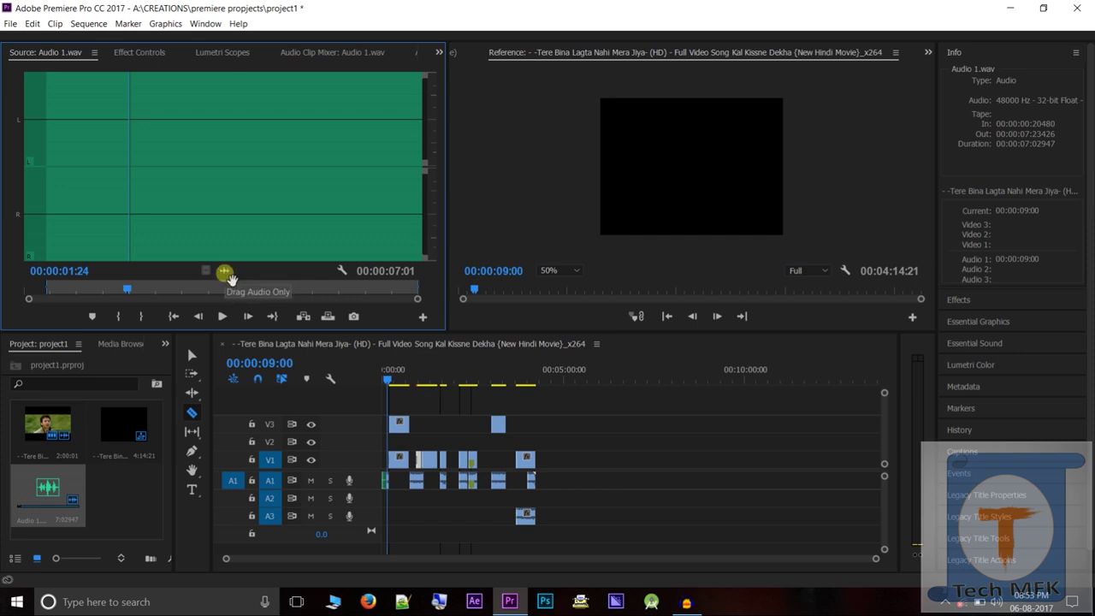
{"action": "left_click_drag", "start_coordinate": [231, 281], "coordinate": [587, 497]}
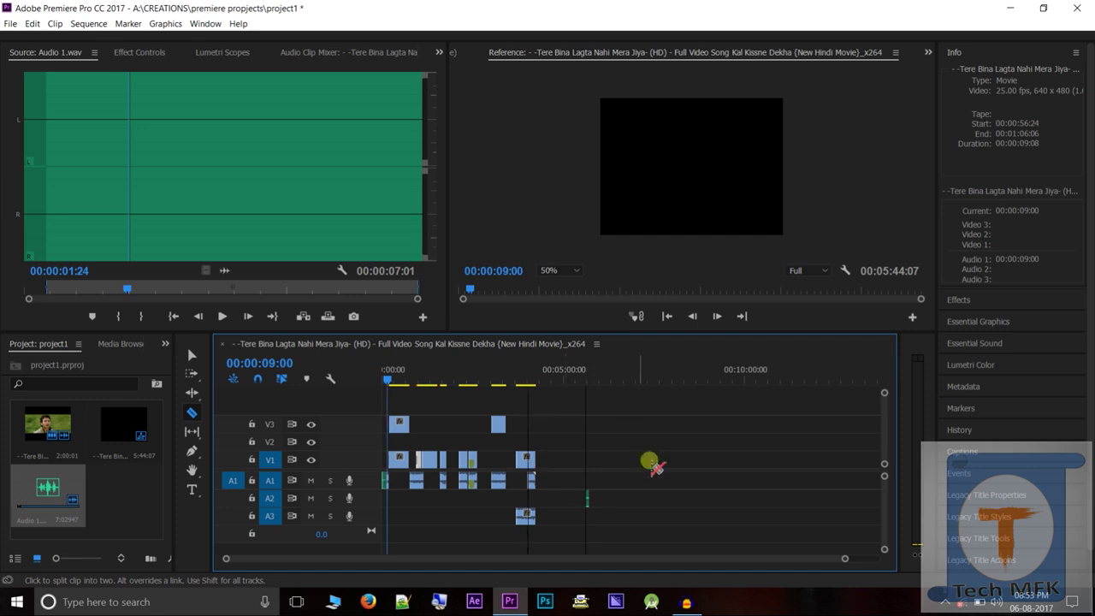
{"action": "left_click_drag", "start_coordinate": [844, 559], "coordinate": [820, 563]}
{"action": "scroll", "coordinate": [745, 565], "scroll_direction": "up", "scroll_amount": 4}
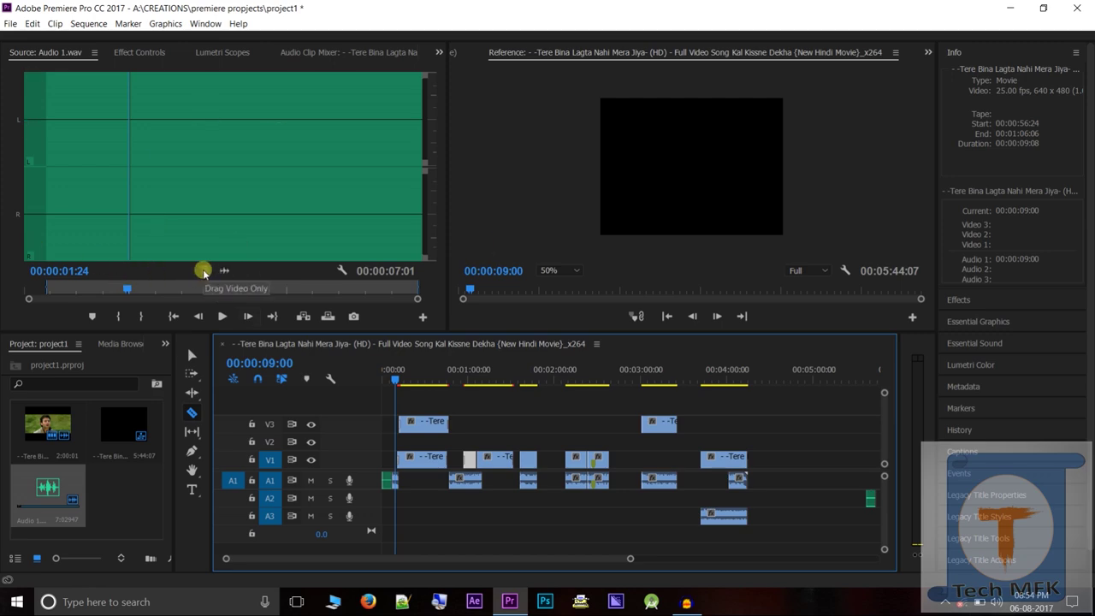
Step: Dismiss the Import dialog and load the music video clip into the Source monitor
{"action": "double_click", "coordinate": [107, 505]}
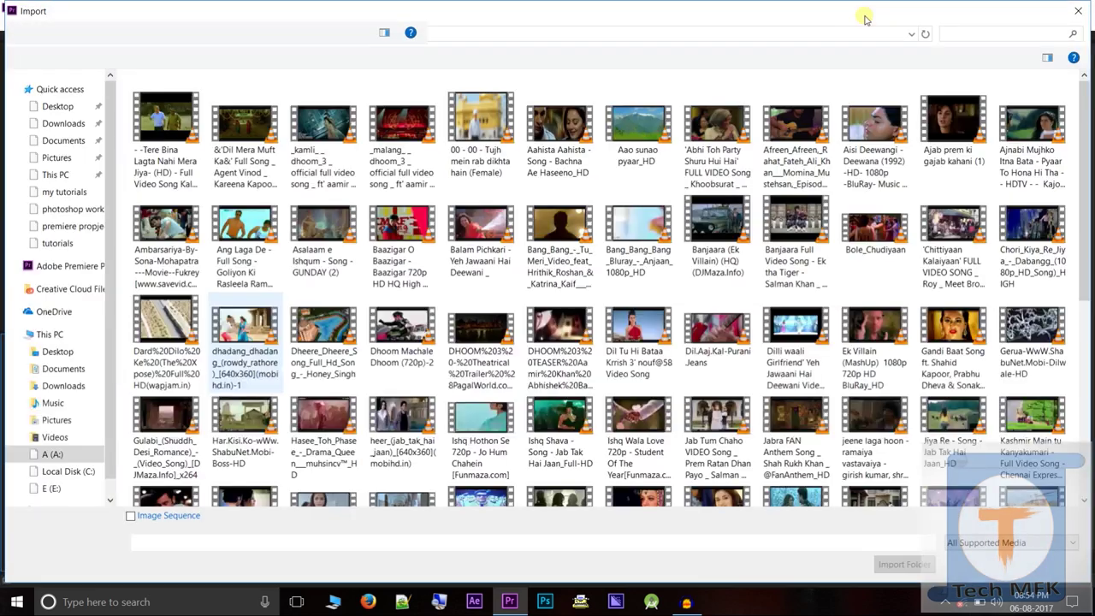
{"action": "left_click", "coordinate": [1070, 17]}
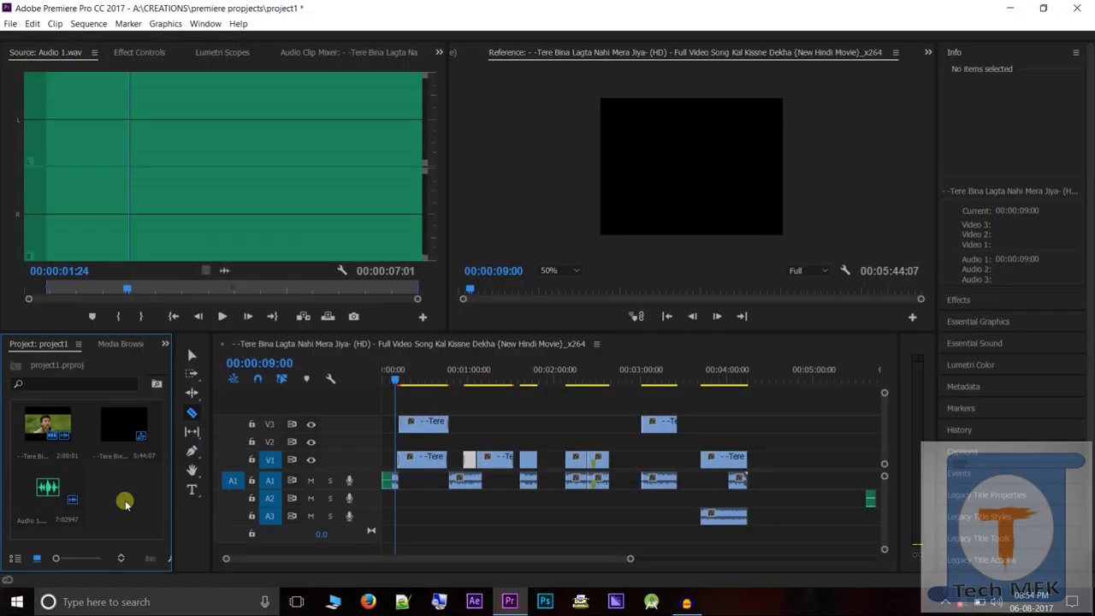
{"action": "left_click", "coordinate": [41, 428]}
{"action": "double_click", "coordinate": [41, 428]}
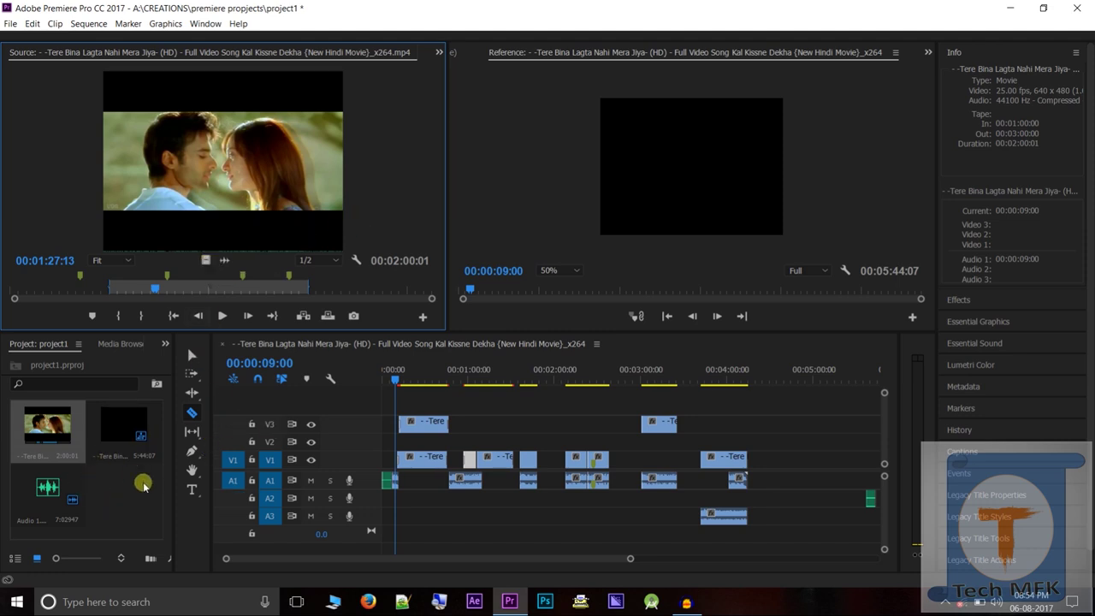
{"action": "double_click", "coordinate": [107, 506]}
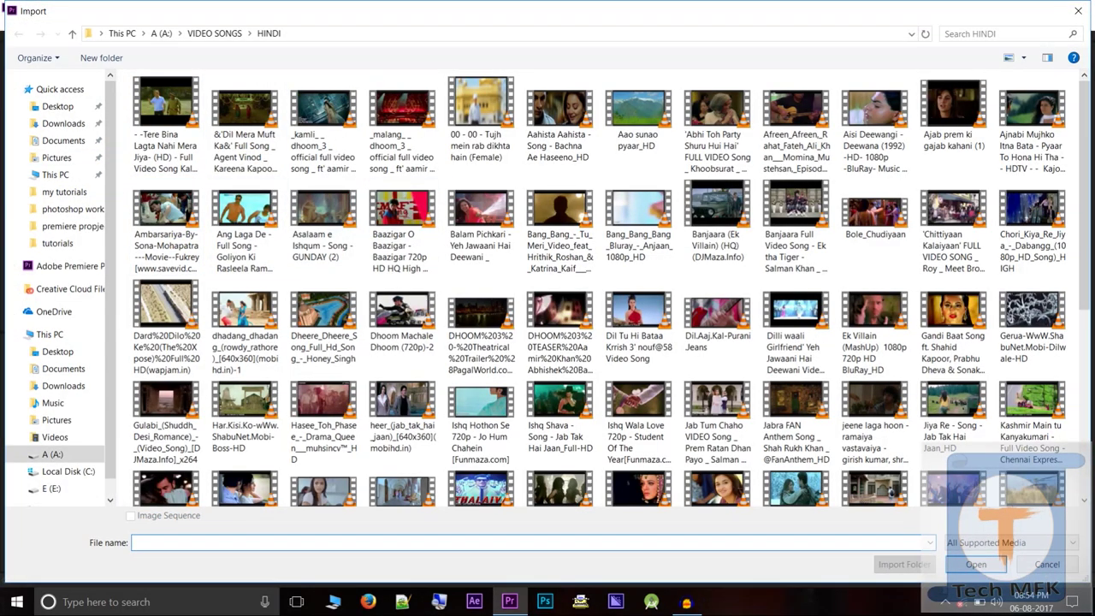
{"action": "left_click", "coordinate": [1078, 11]}
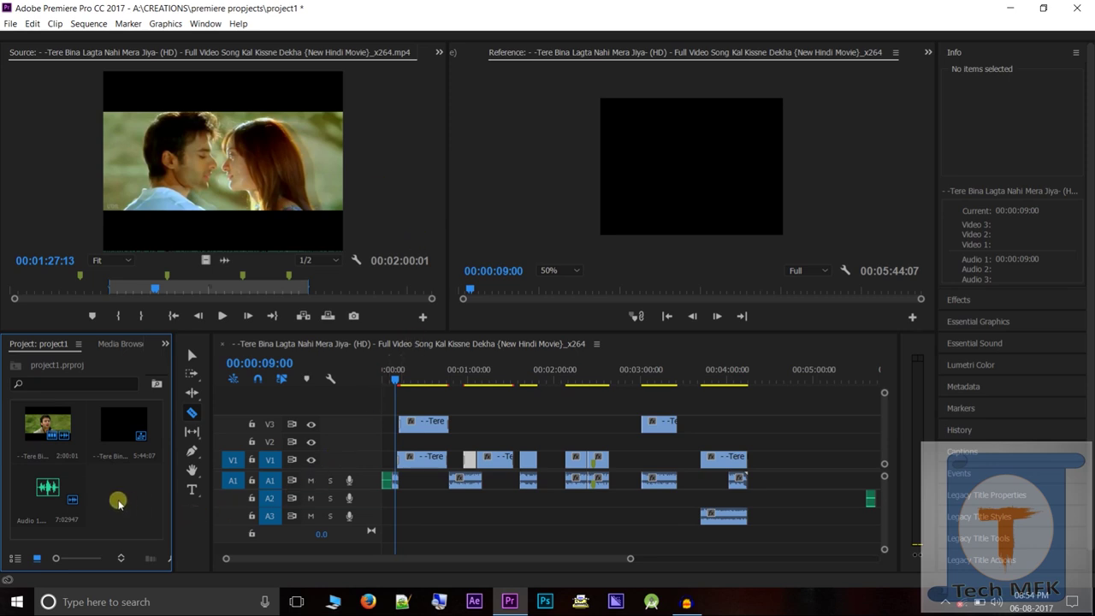
{"action": "left_click", "coordinate": [465, 460]}
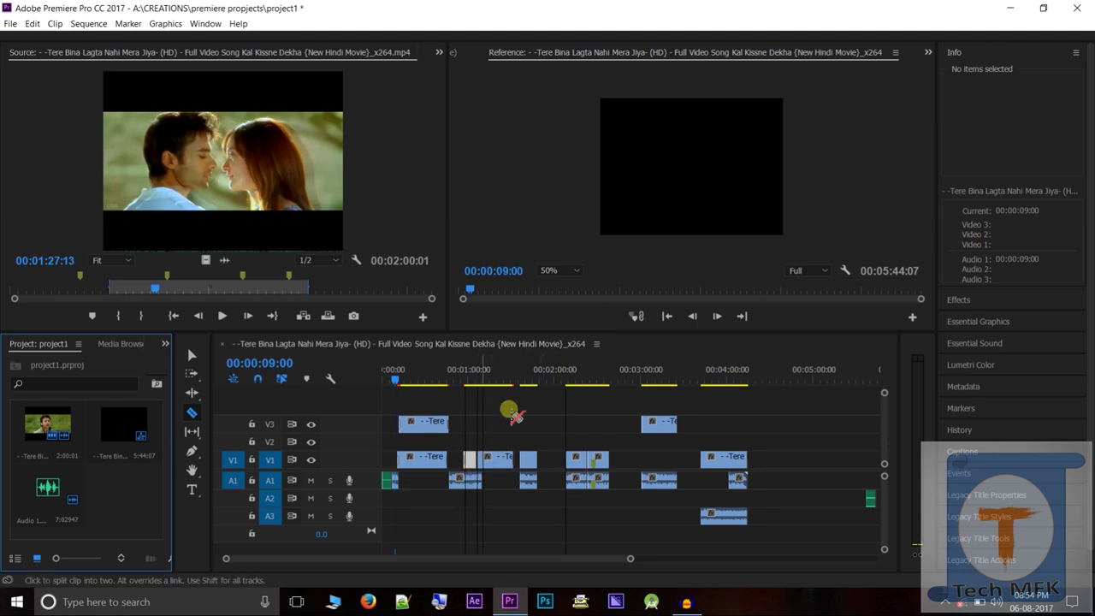